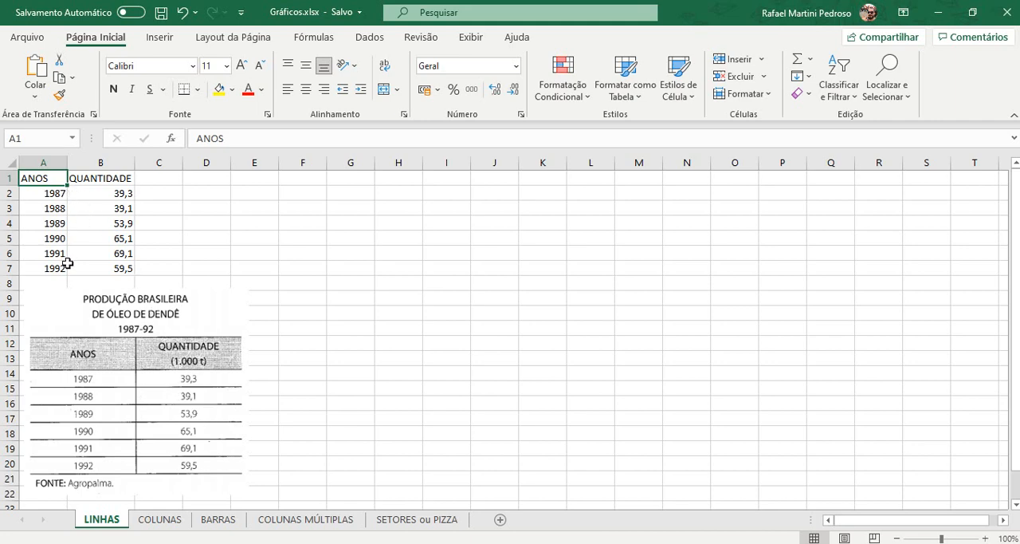
Step: Examine the ANOS and QUANTIDADE data in A1:B7 and the source table picture below it
drag(94, 195, 100, 266)
drag(55, 193, 73, 248)
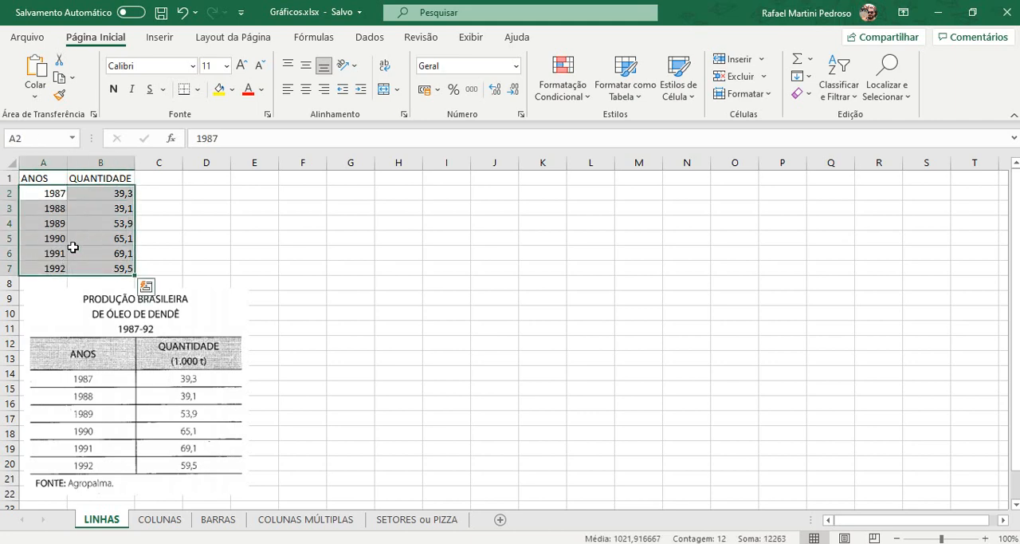
click(47, 173)
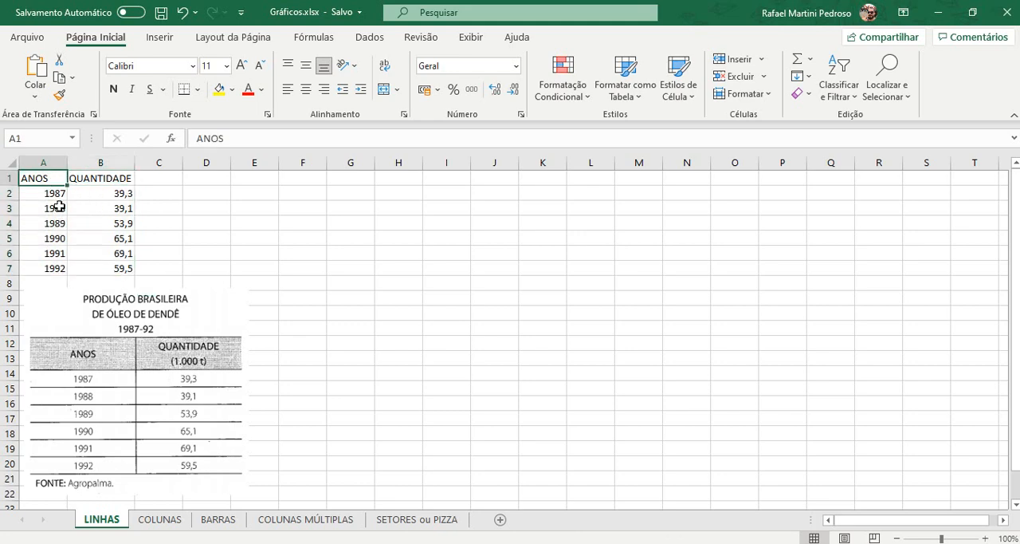
click(132, 319)
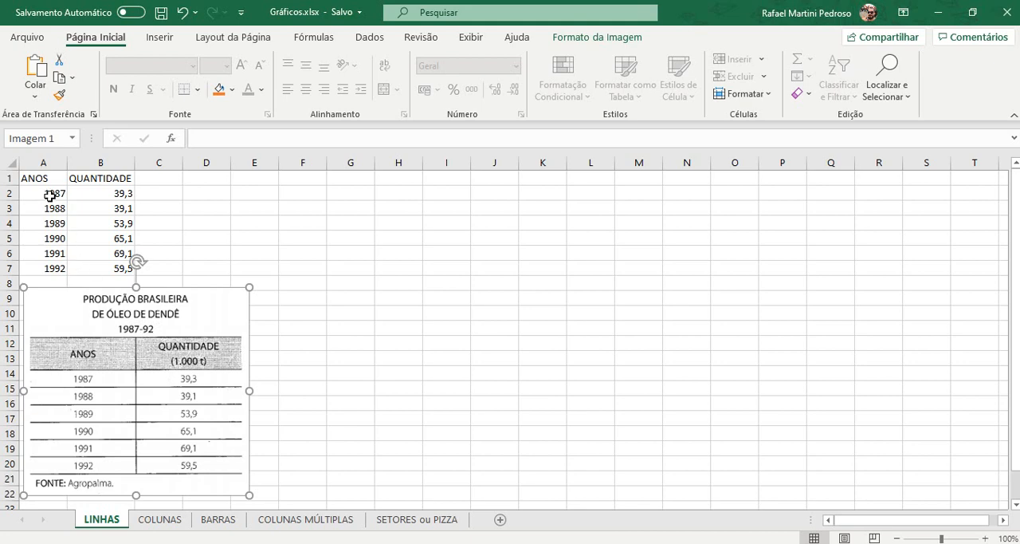
drag(49, 196, 47, 267)
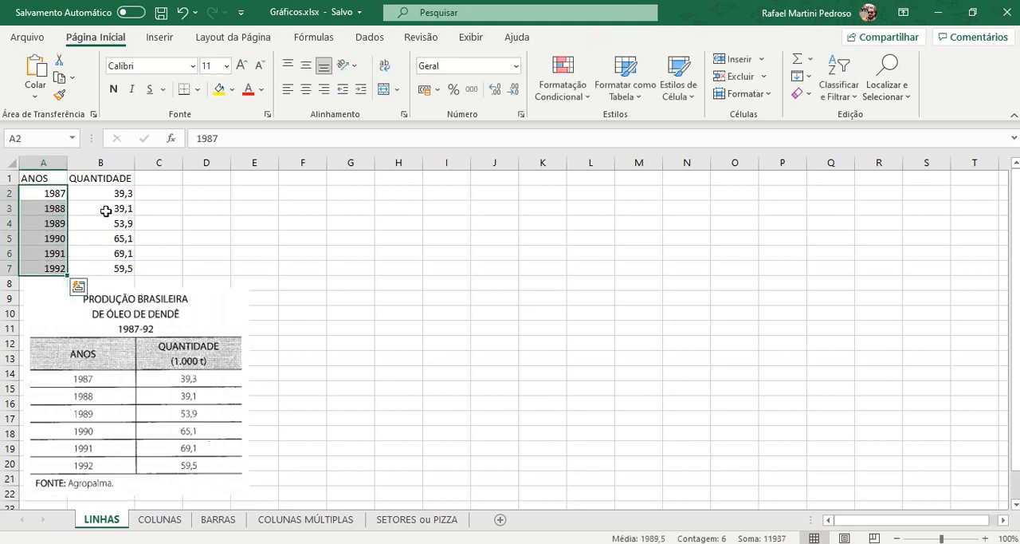
drag(116, 198, 113, 264)
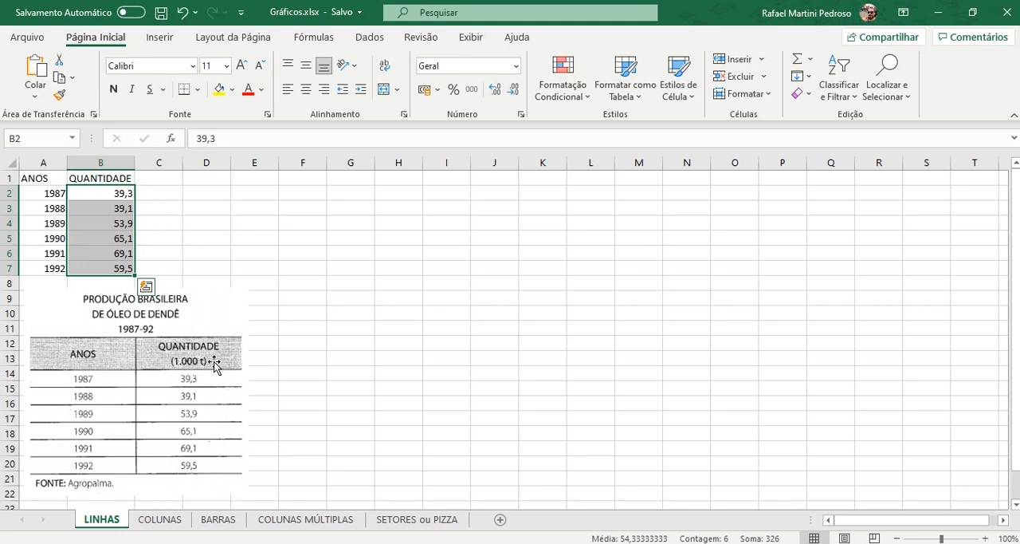
click(256, 240)
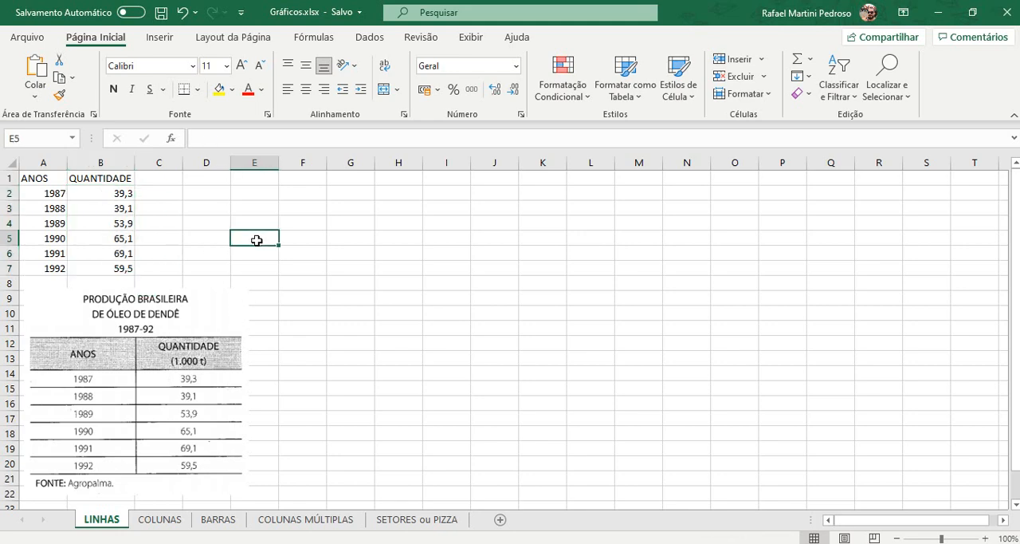
drag(53, 177, 94, 263)
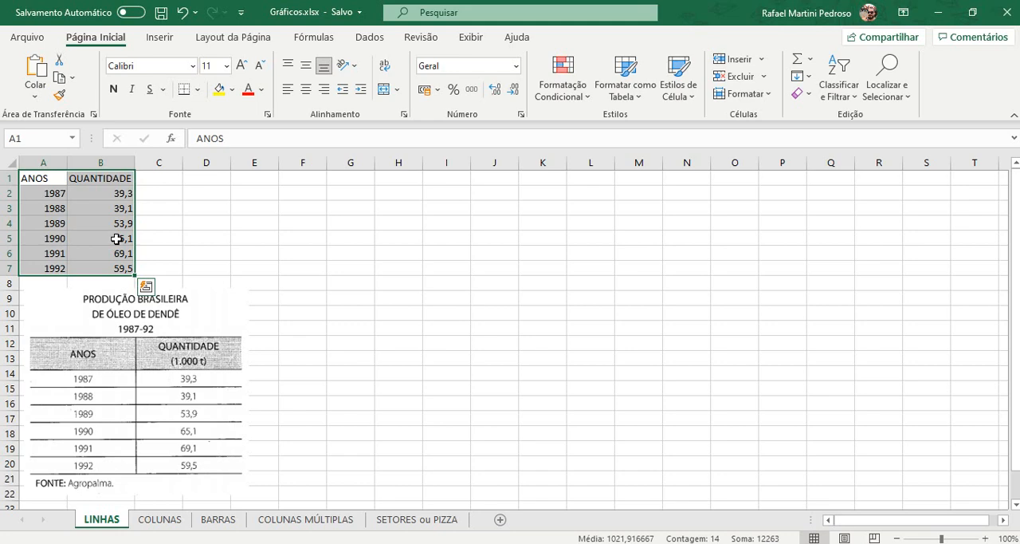
click(161, 204)
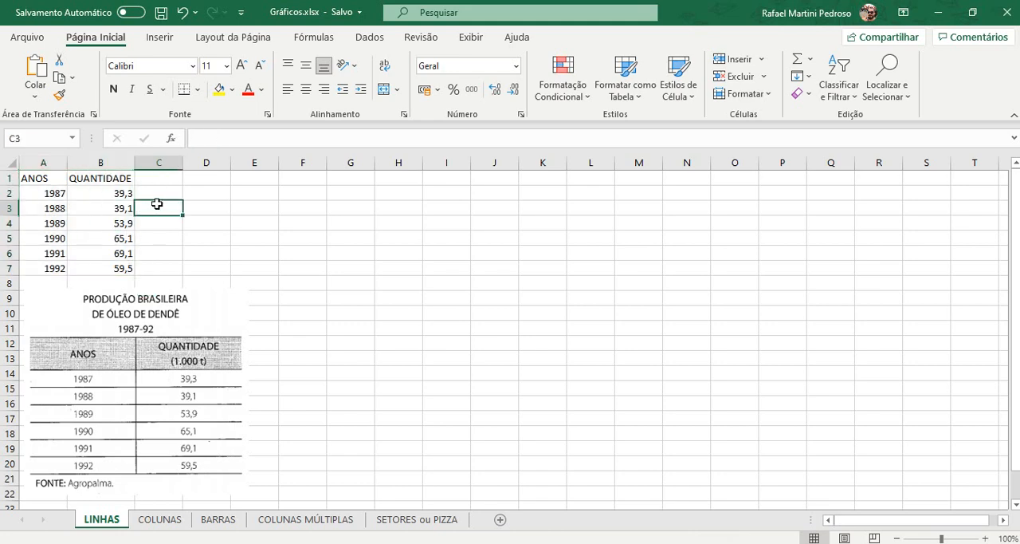
drag(47, 181, 81, 266)
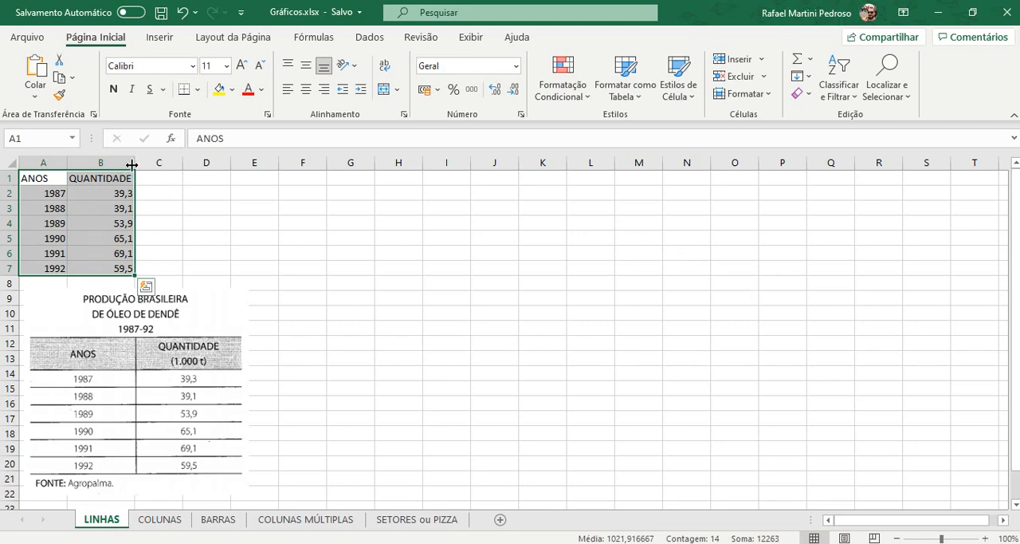
mouse_move(134, 163)
mouse_down()
mouse_move(155, 163)
mouse_move(135, 163)
mouse_up()
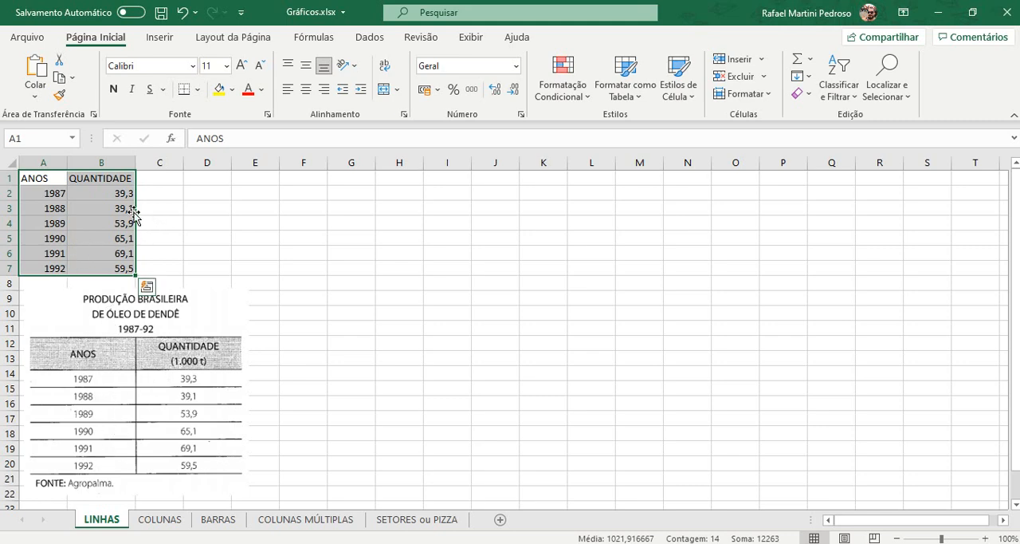
Step: Try plotting the whole range A1:B7 as a 2D line chart, and delete that chart
click(50, 175)
drag(50, 175, 102, 267)
click(160, 40)
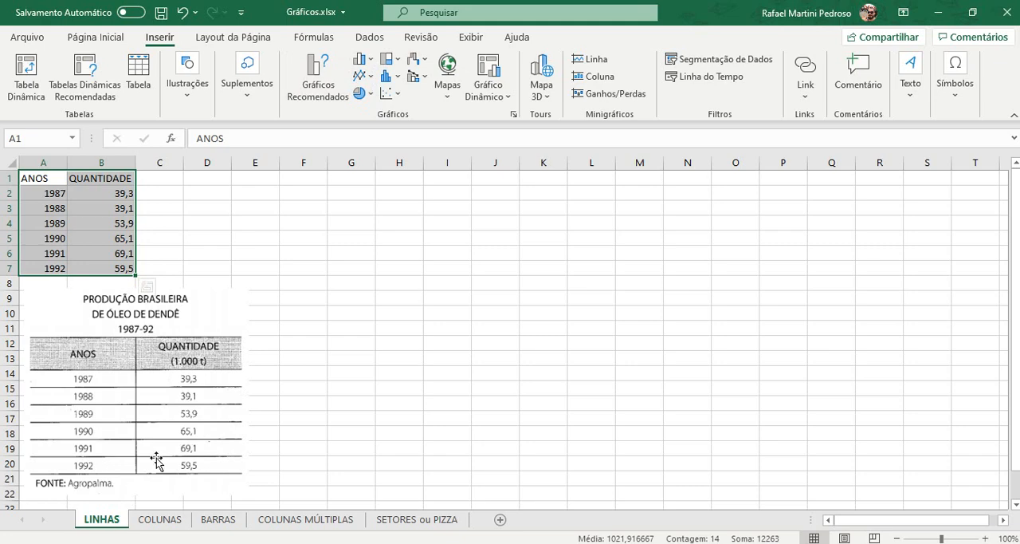
click(371, 77)
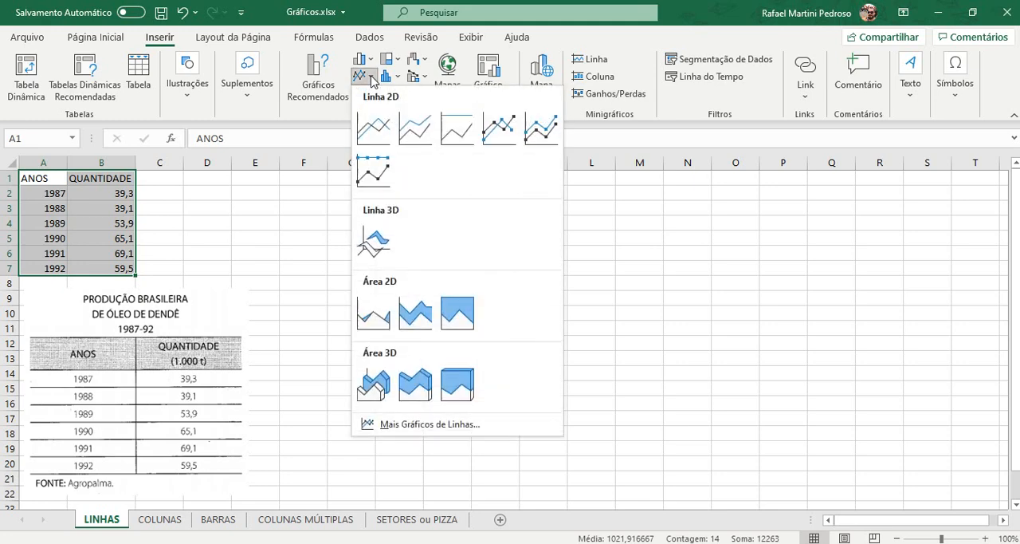
click(377, 132)
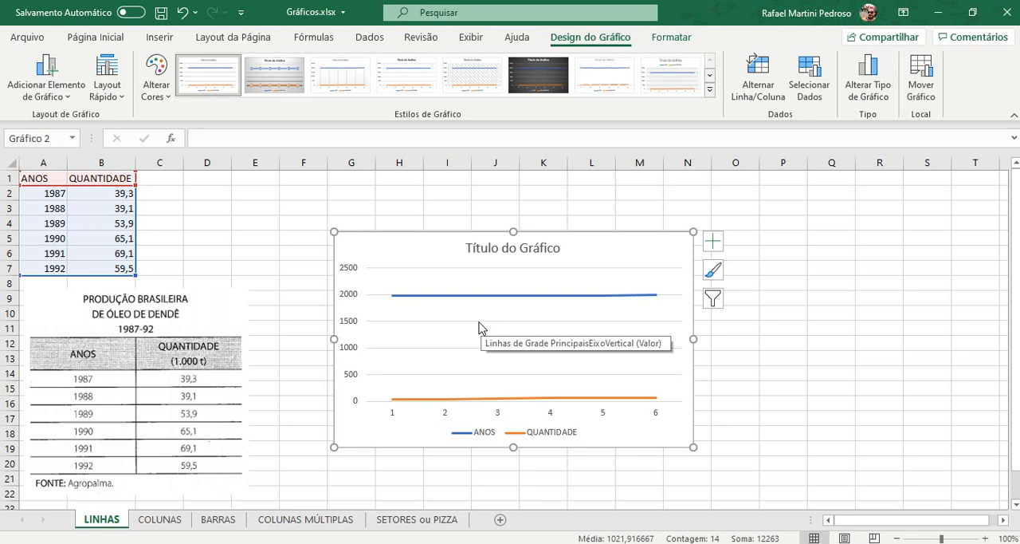
key(Delete)
click(218, 212)
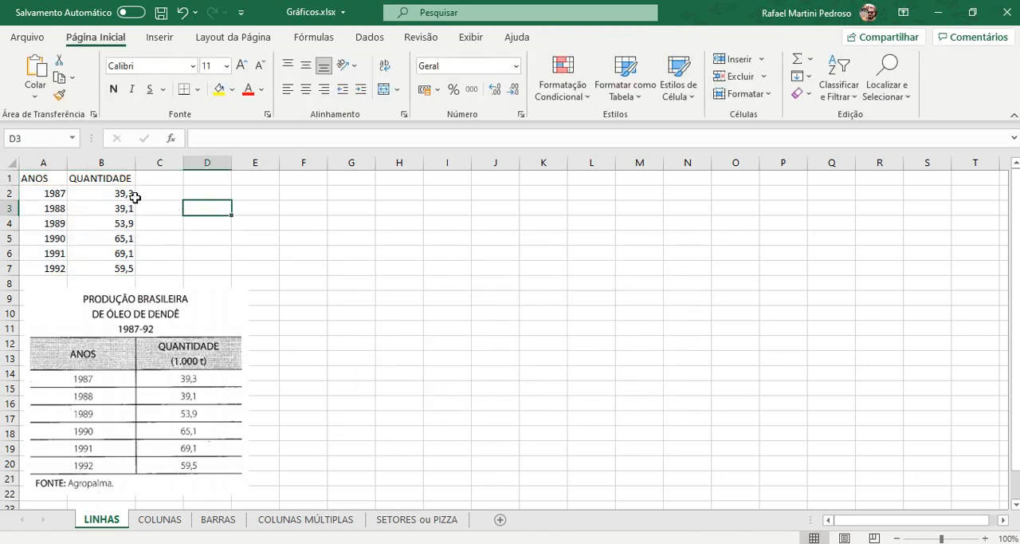
Step: Insert a 2D line chart from the QUANTIDADE column only, including its header (B1:B7)
drag(109, 175, 102, 265)
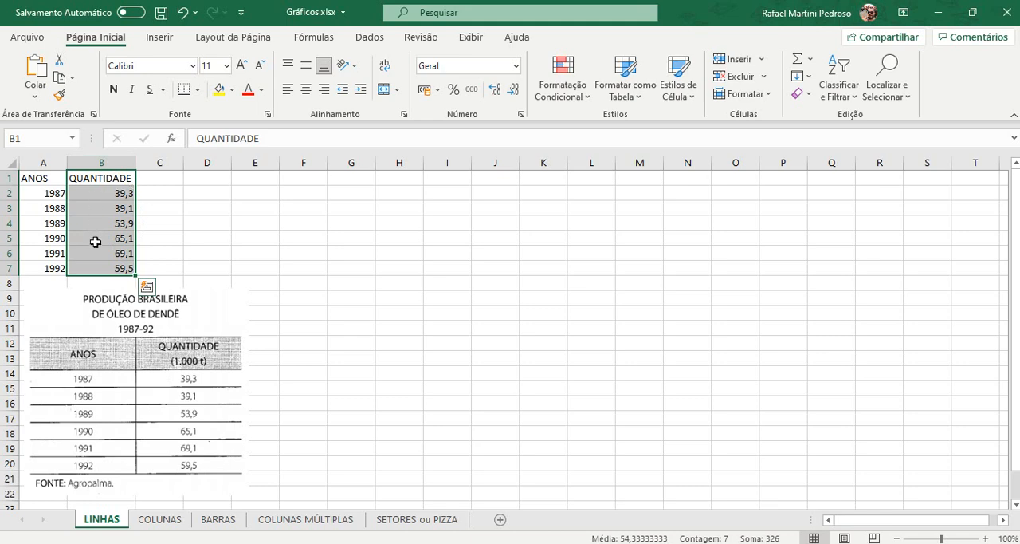
click(161, 37)
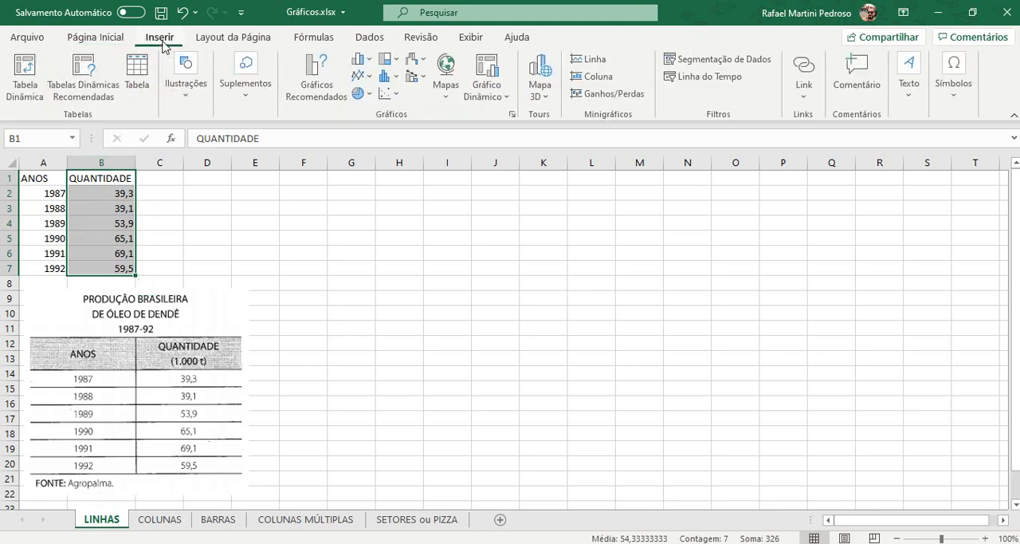
click(369, 82)
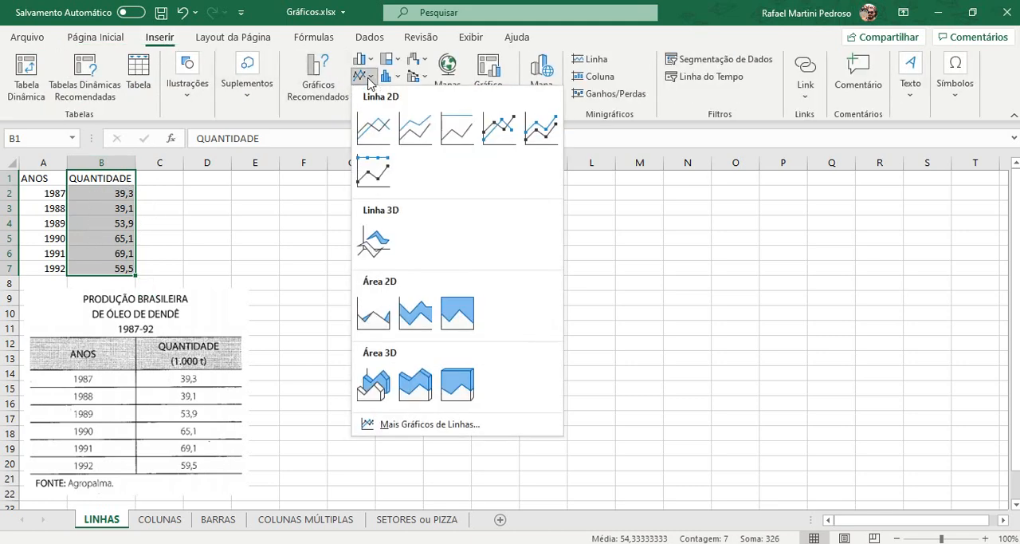
click(376, 129)
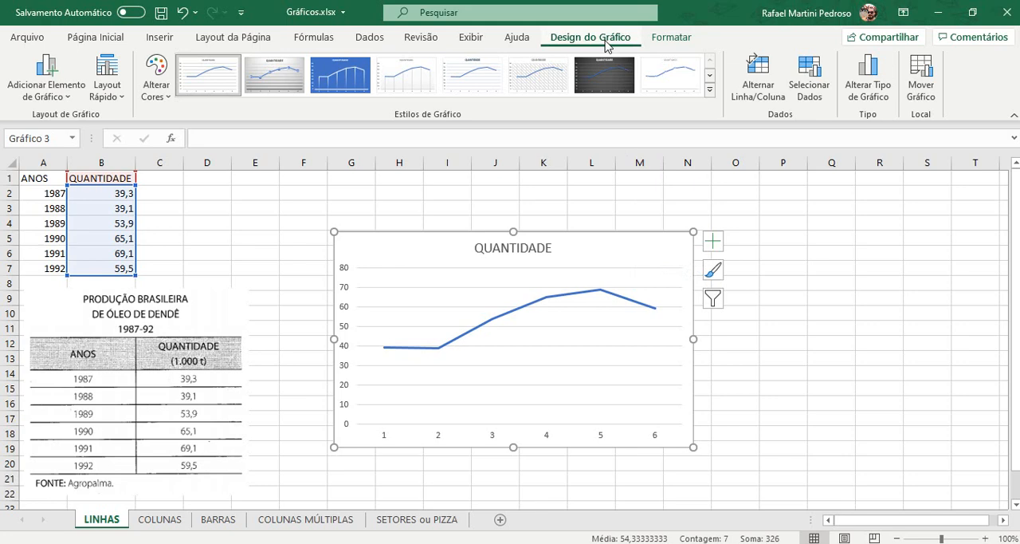
click(798, 286)
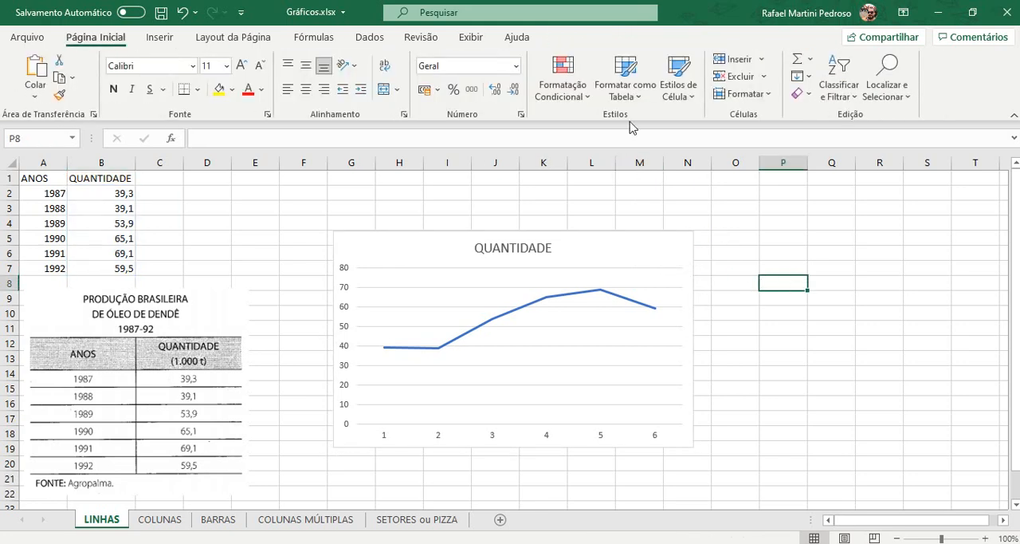
Step: Set the chart's horizontal axis labels to the years in A2:A7 through its data source
click(347, 235)
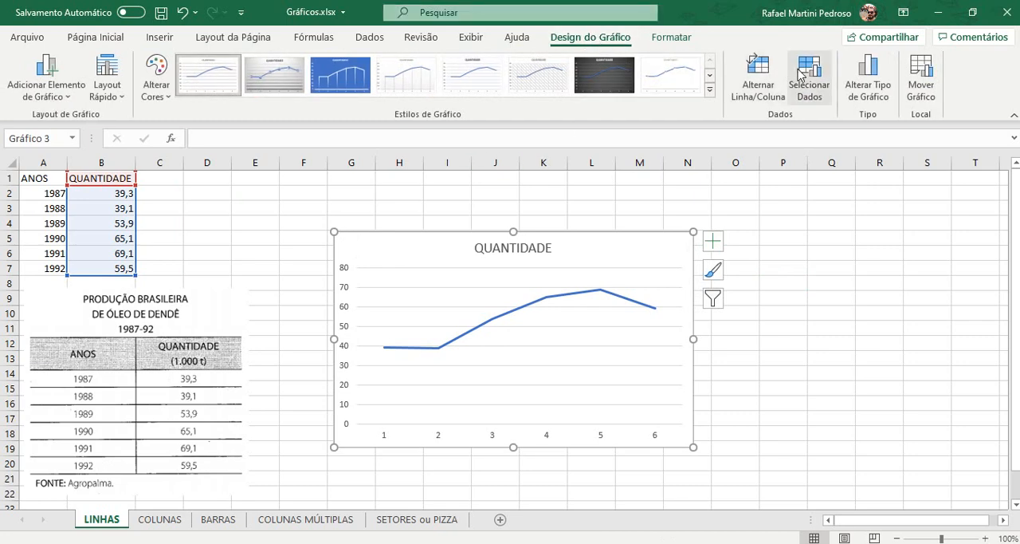
click(807, 78)
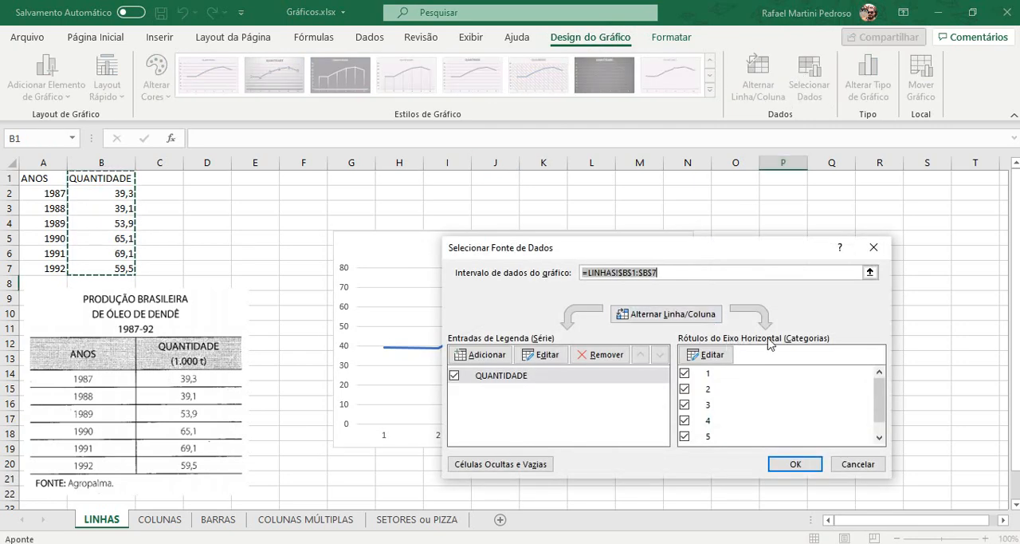
drag(762, 243, 794, 111)
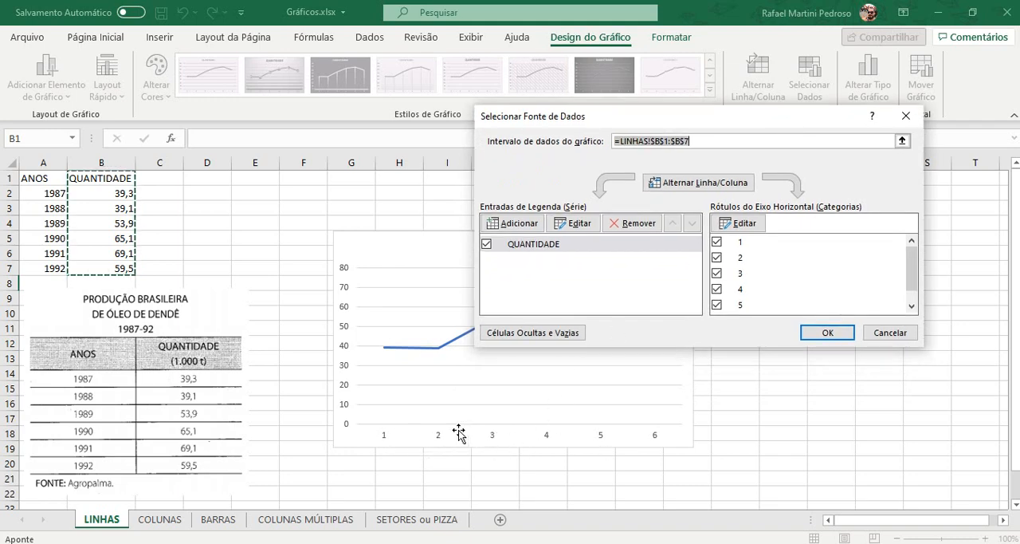
click(745, 224)
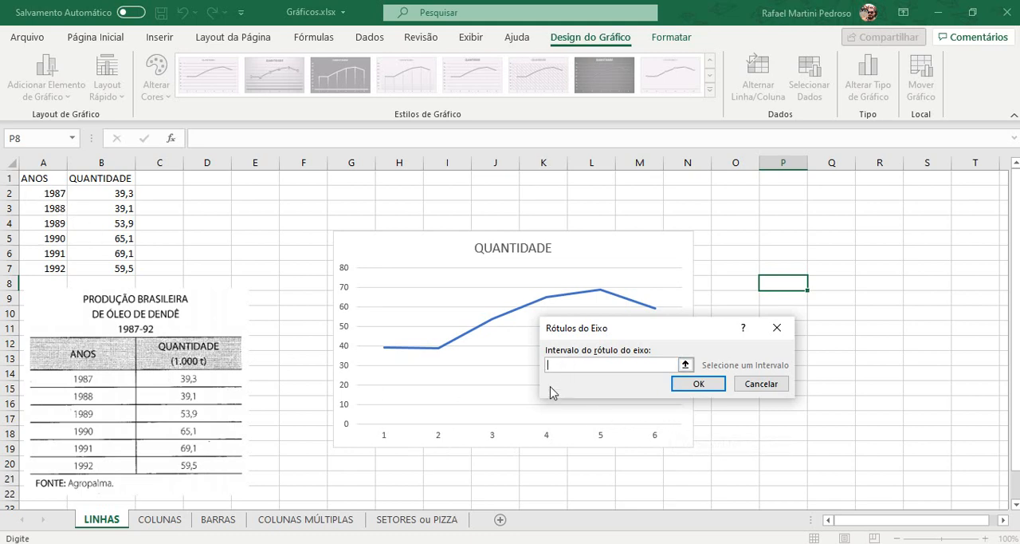
drag(35, 191, 36, 211)
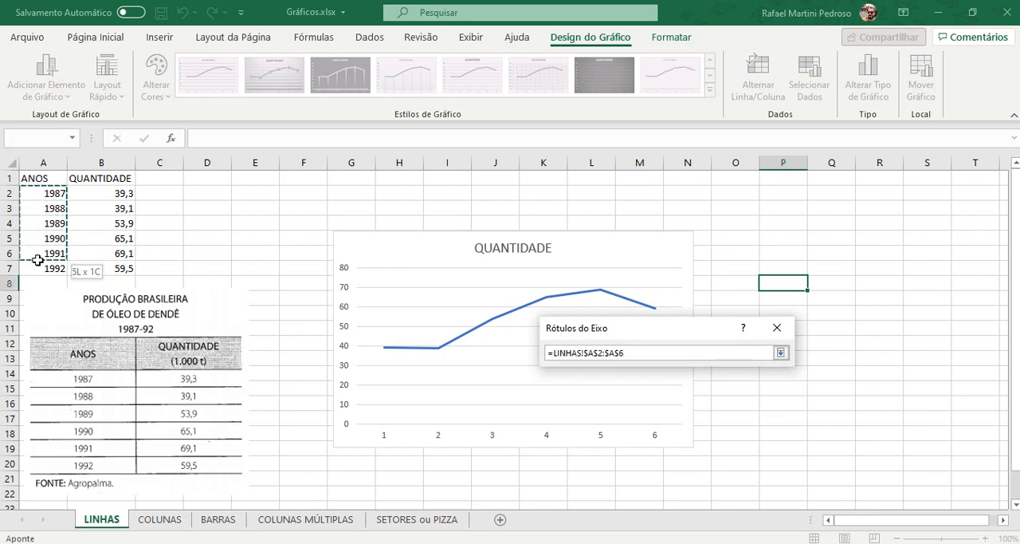
drag(37, 260, 38, 263)
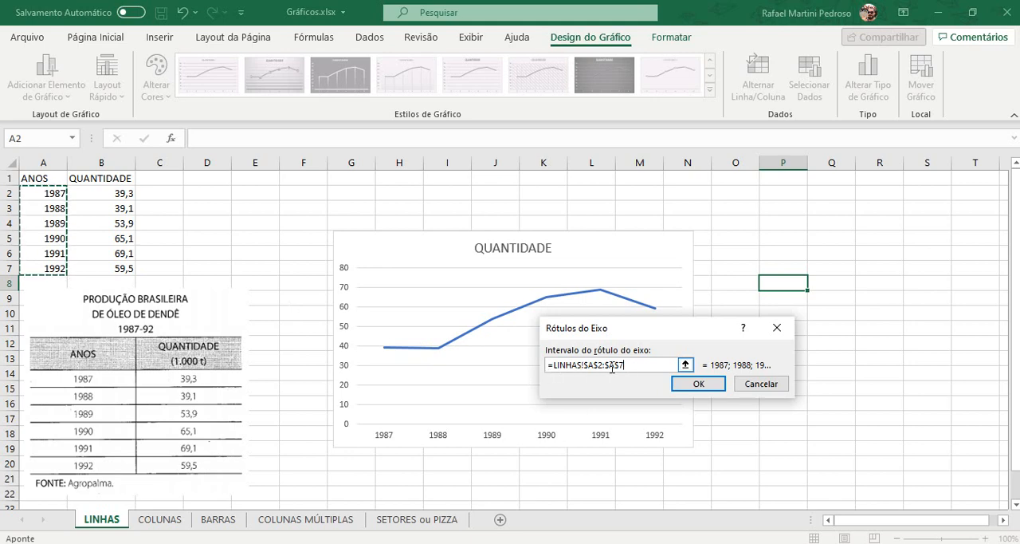
click(699, 384)
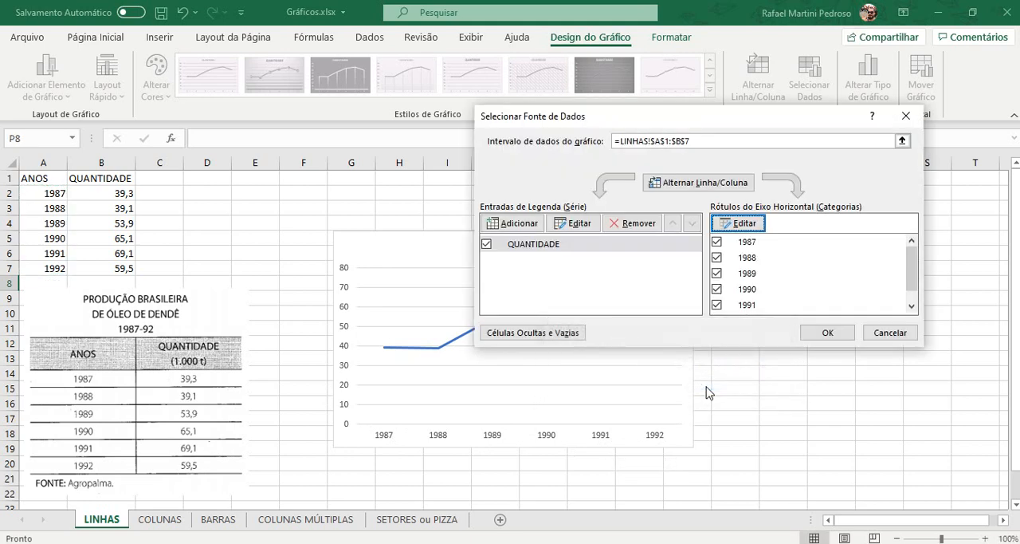
click(827, 333)
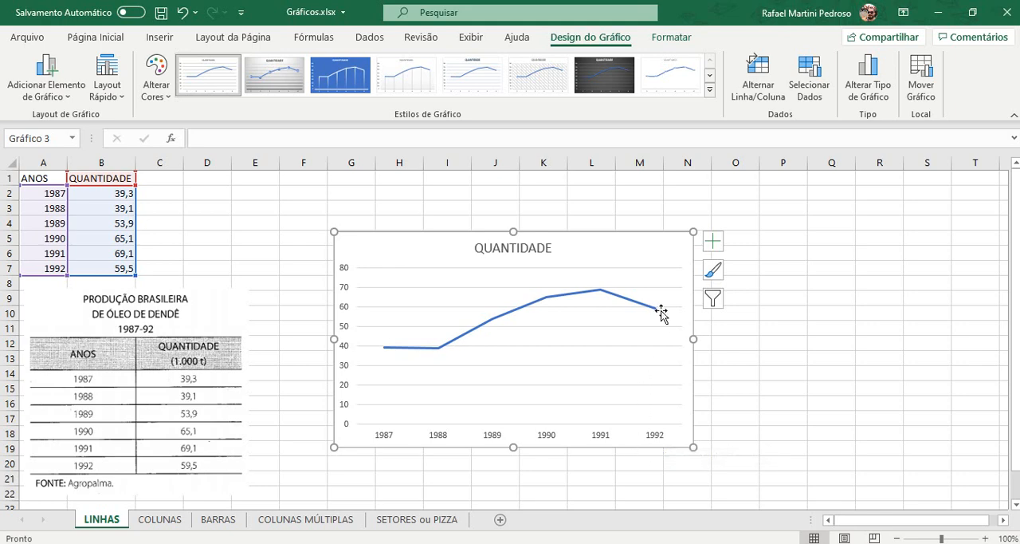
Step: Enlarge the chart to span about columns F to Q and rows 1 to 22, and add data labels above the points
drag(693, 232, 859, 177)
drag(333, 447, 285, 496)
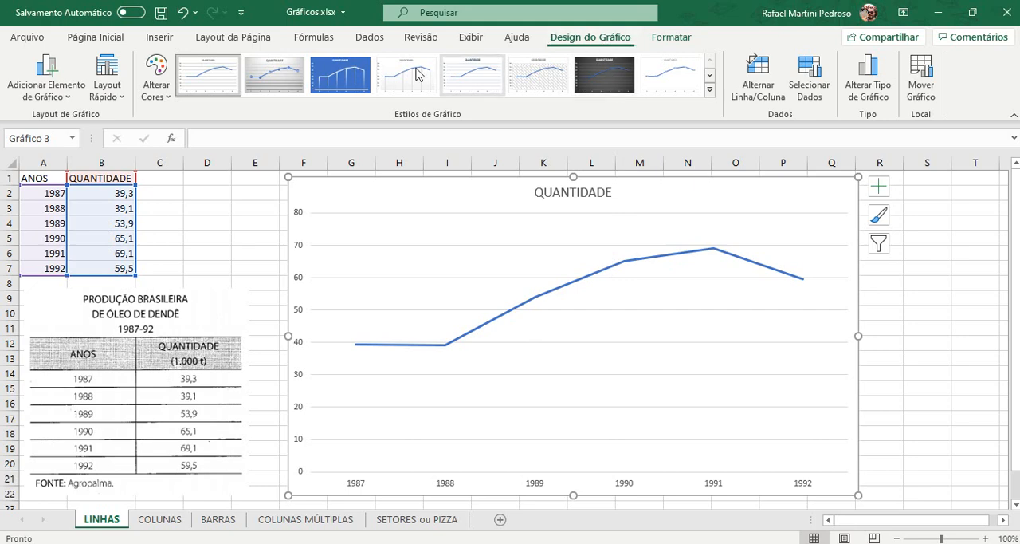
click(65, 99)
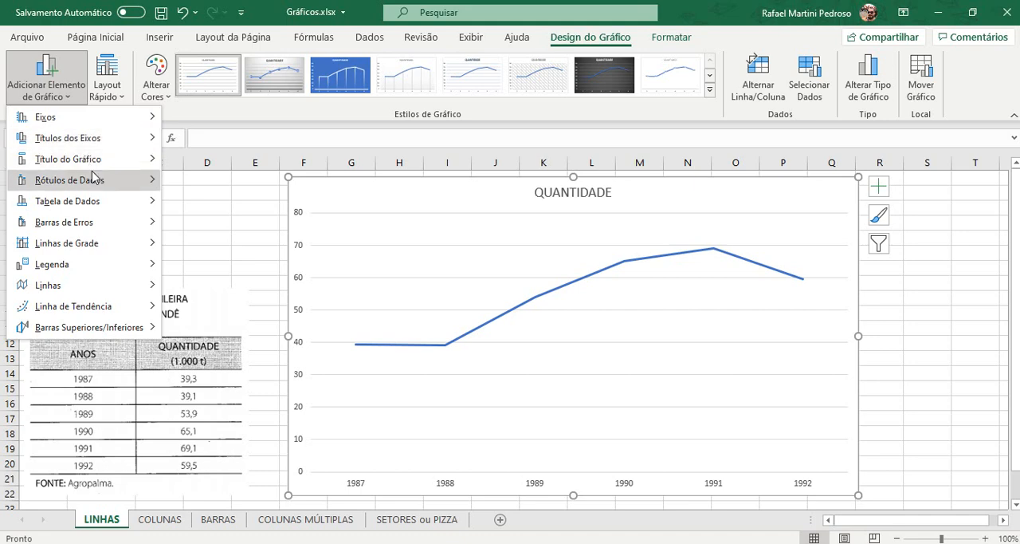
mouse_move(94, 187)
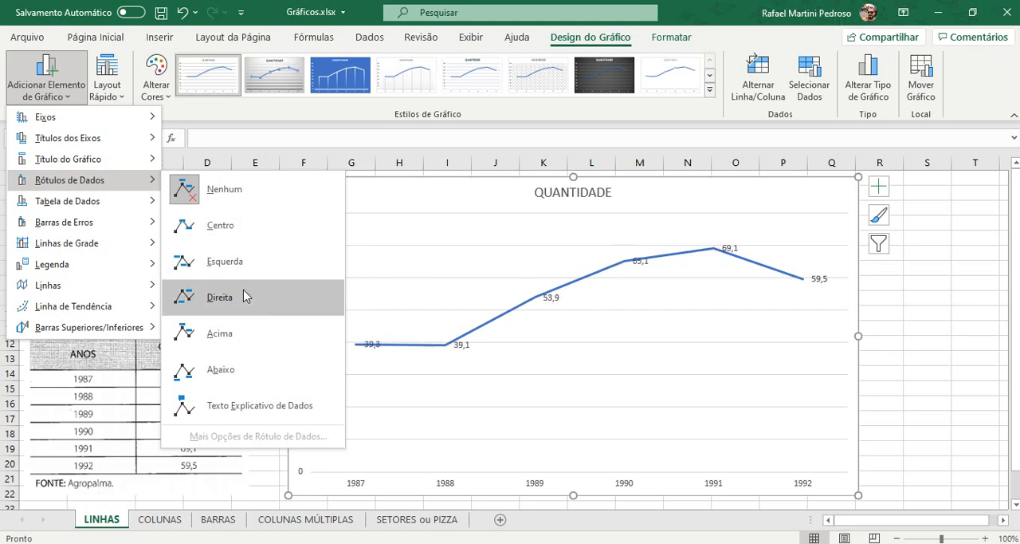
click(249, 334)
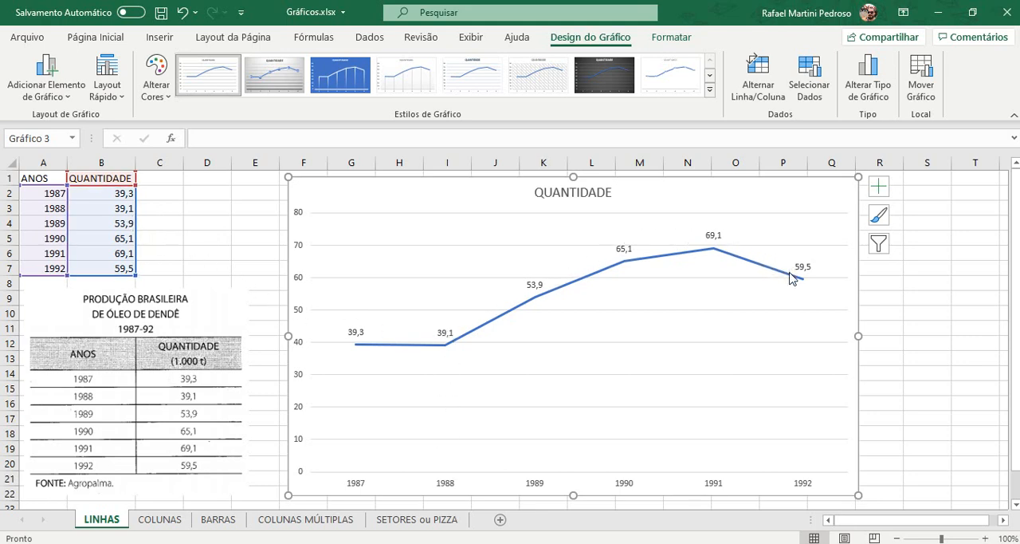
Step: Delete the chart's vertical value axis
mouse_move(791, 277)
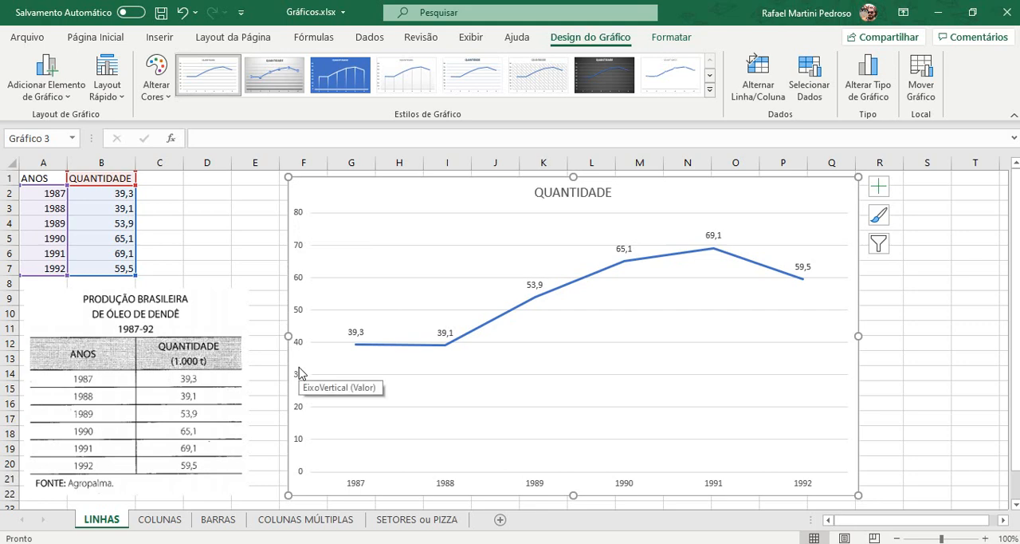
click(300, 311)
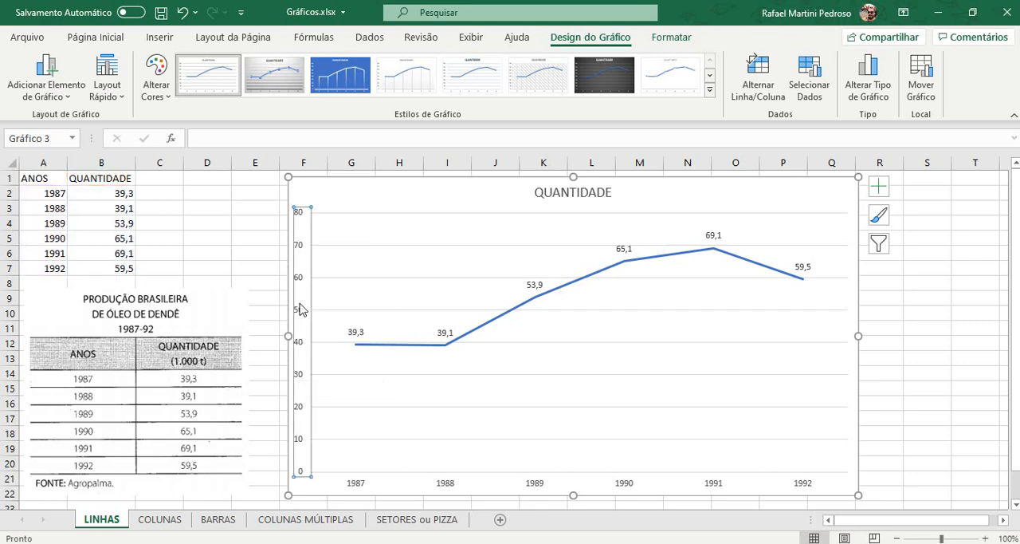
key(Delete)
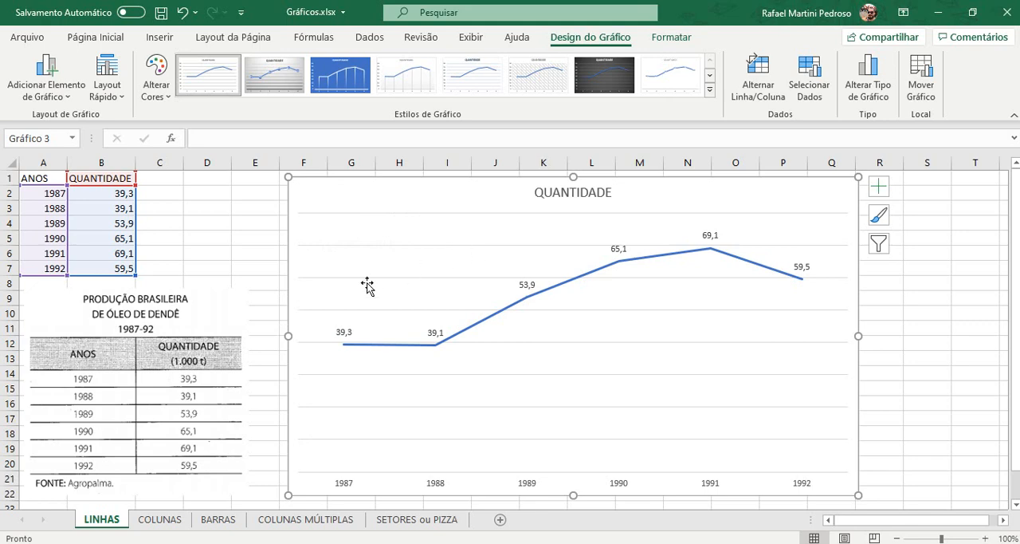
Step: Delete the chart's horizontal gridlines and add projection lines (Linhas de Projeção) from the points down to the horizontal axis
click(583, 311)
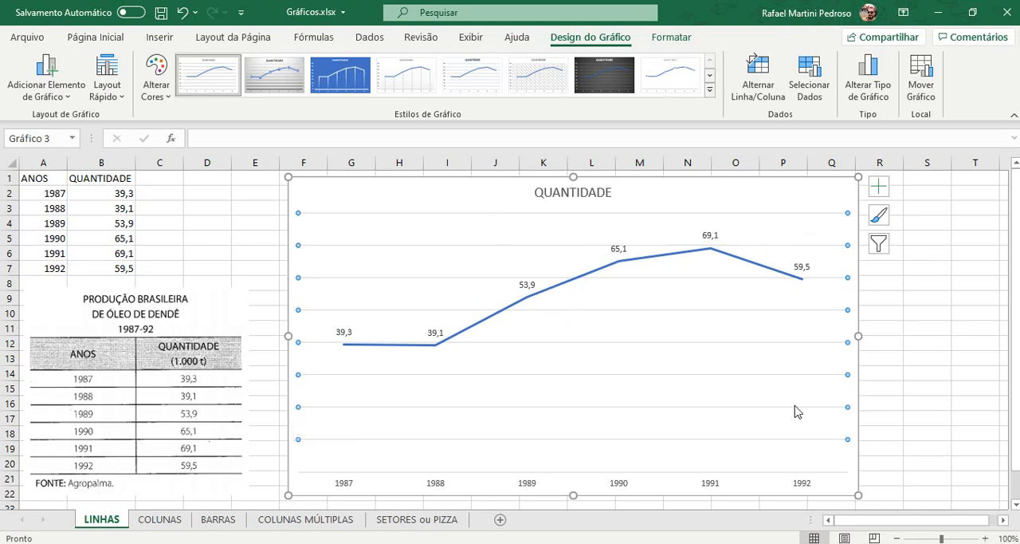
key(Delete)
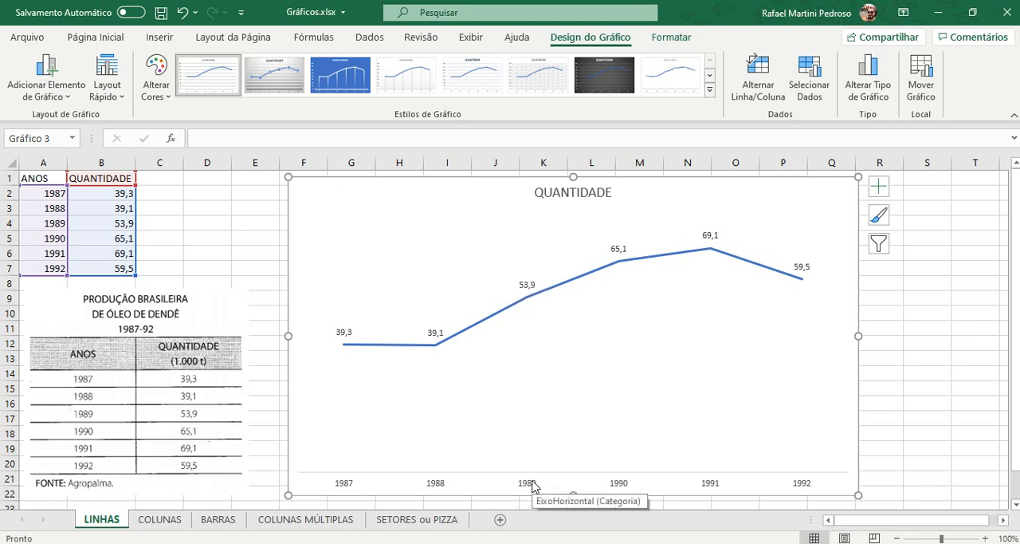
click(58, 96)
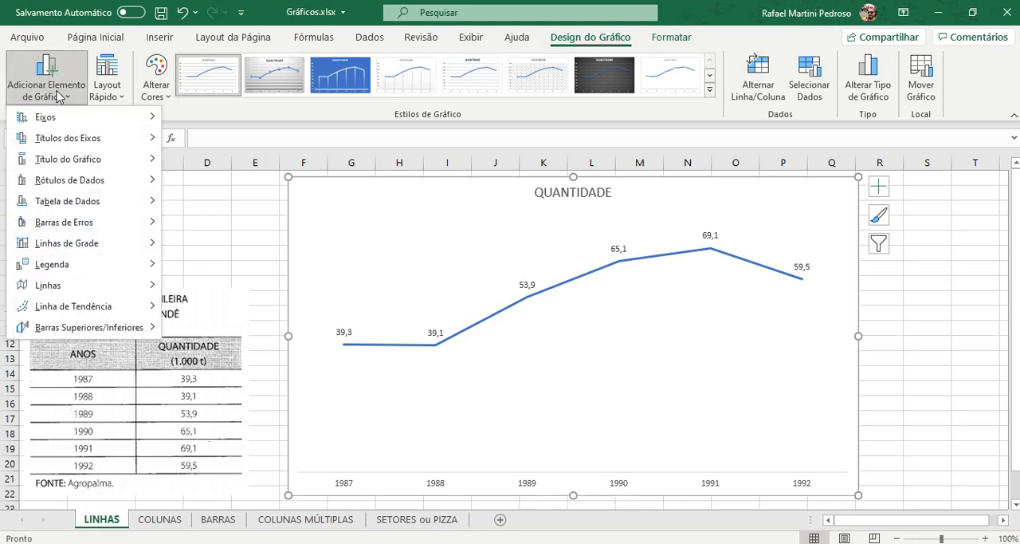
mouse_move(147, 289)
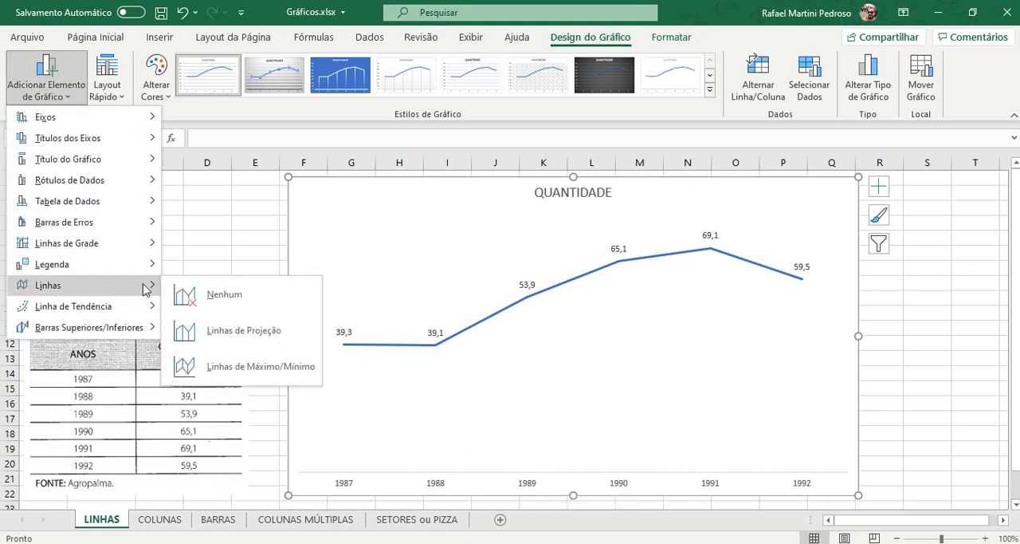
click(244, 337)
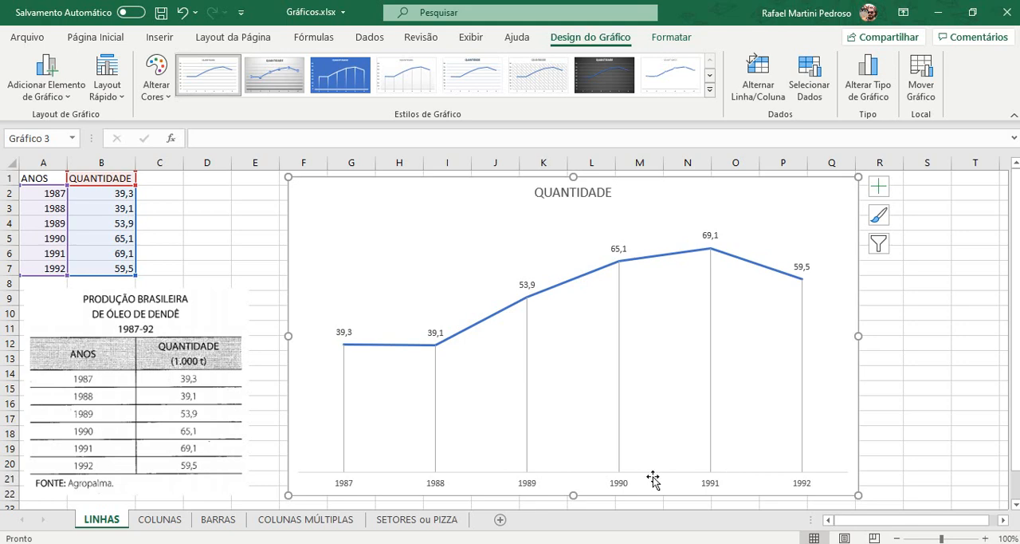
Step: Increase the font size of the chart's data labels to 14
click(348, 333)
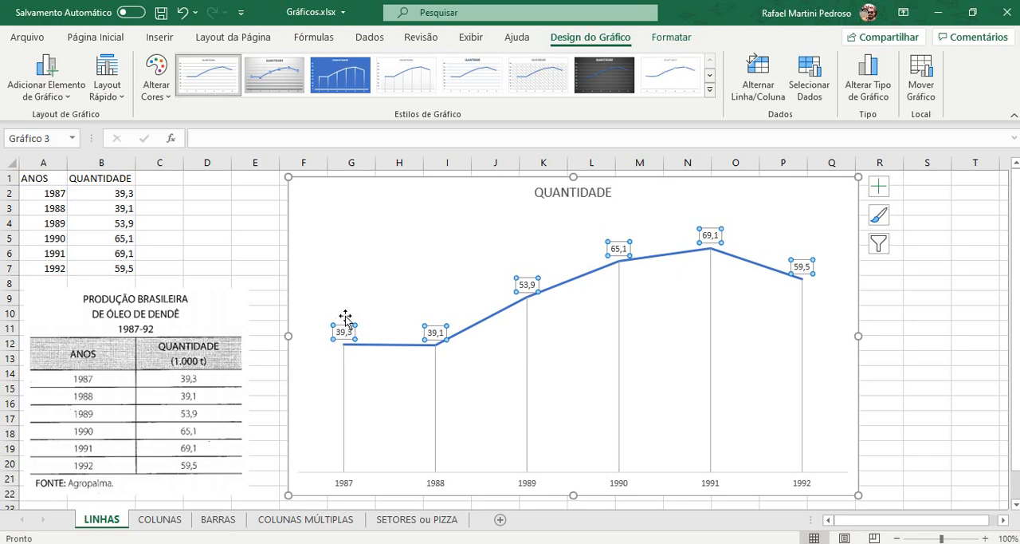
click(96, 37)
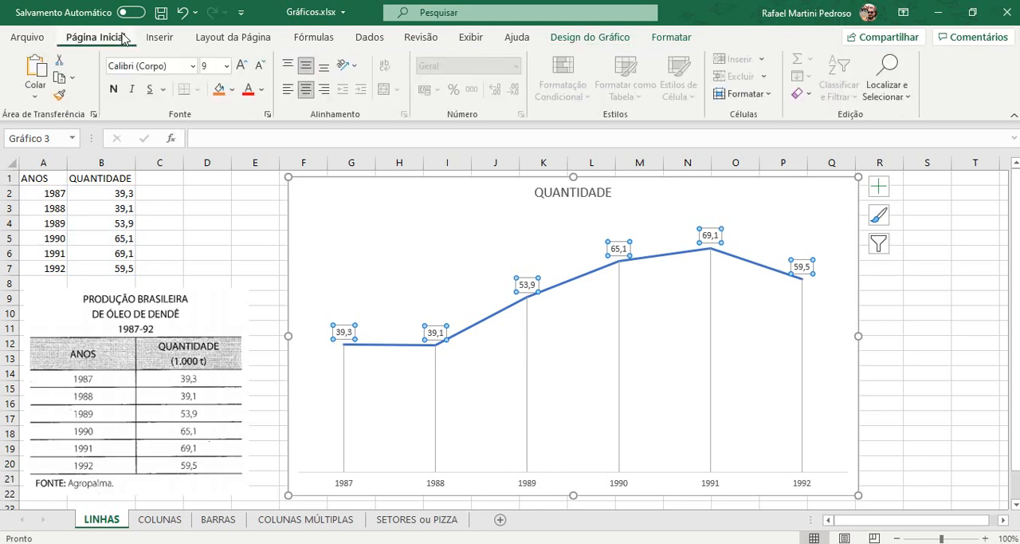
click(227, 66)
click(227, 66)
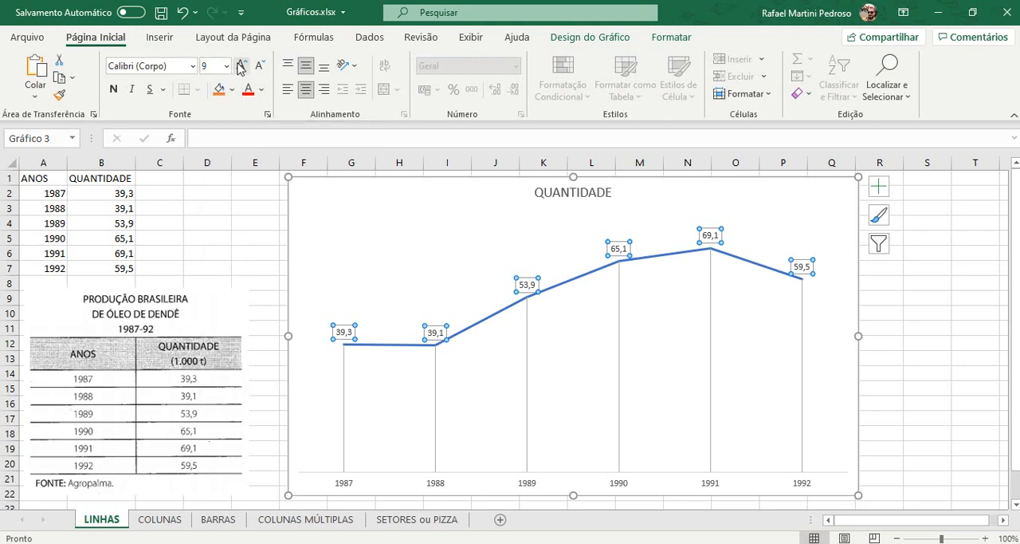
click(240, 66)
click(241, 66)
click(241, 66)
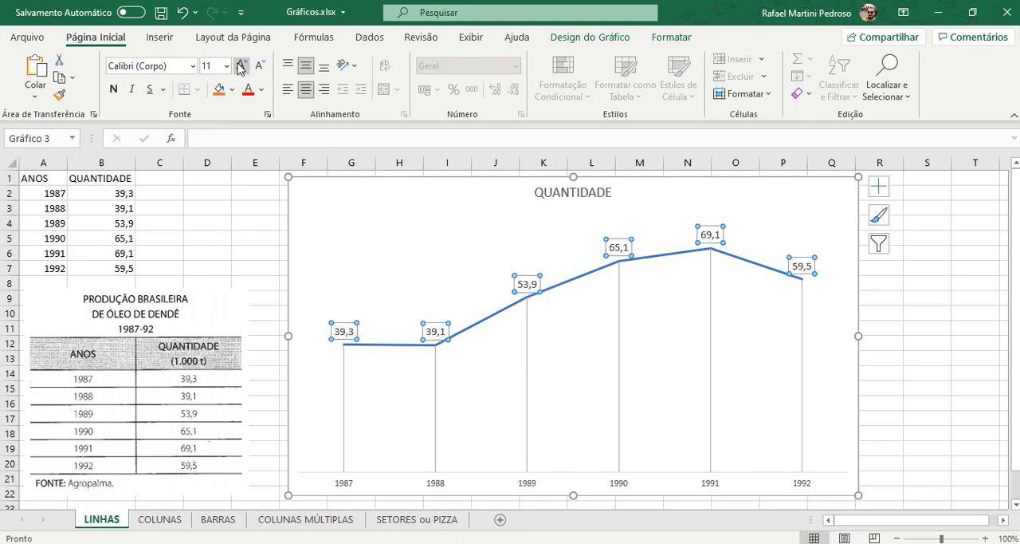
click(241, 66)
click(241, 66)
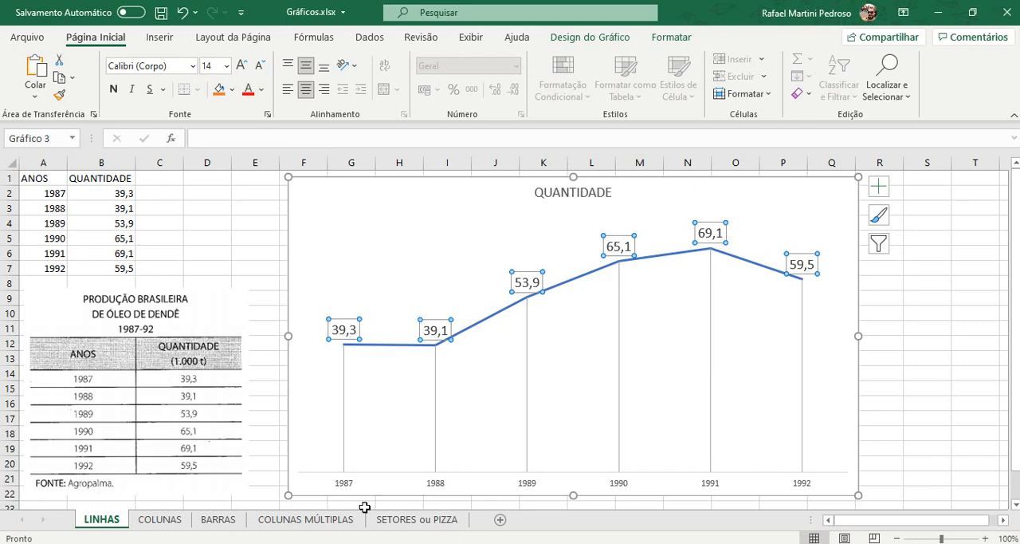
Step: Increase the font size of the year labels on the horizontal axis to 12
click(342, 483)
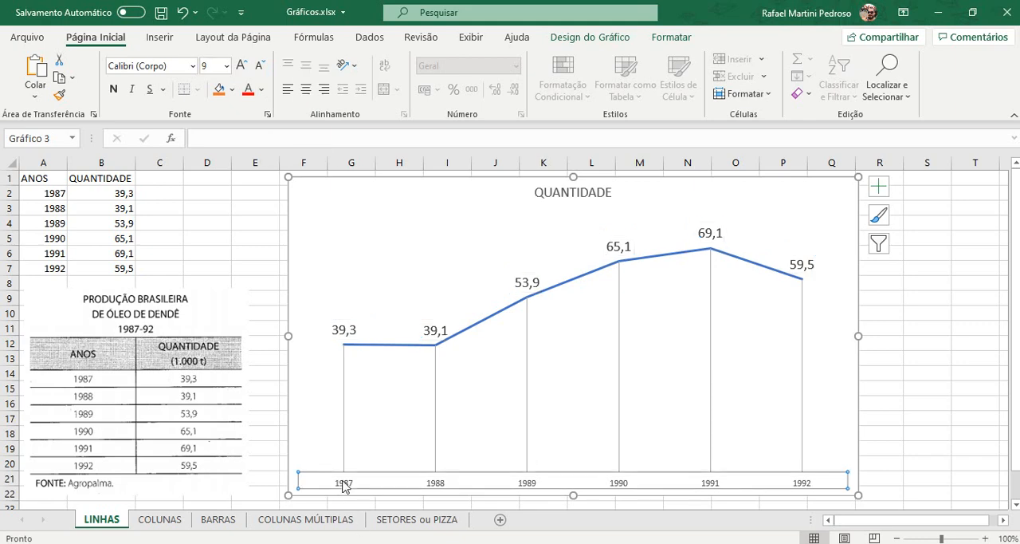
click(242, 65)
click(242, 65)
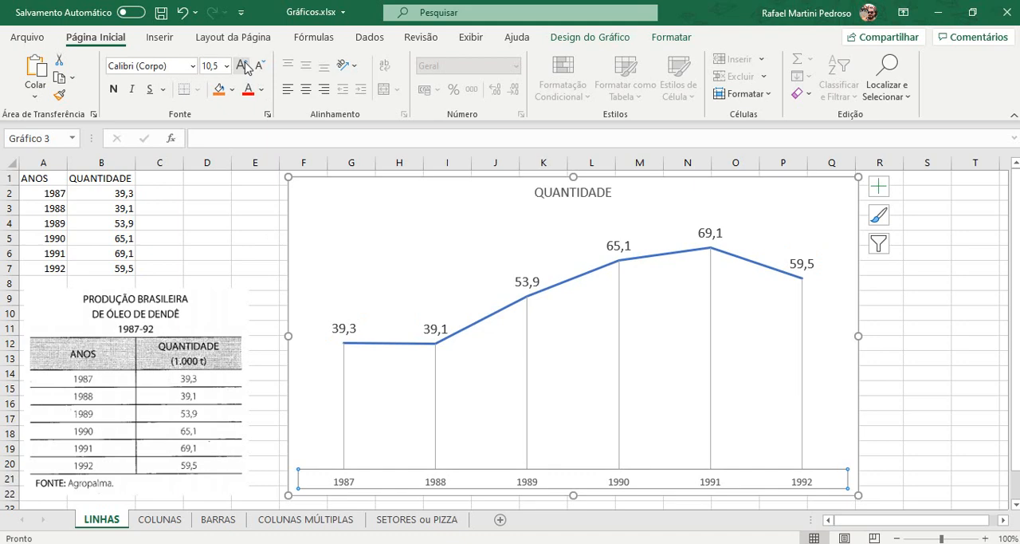
click(438, 331)
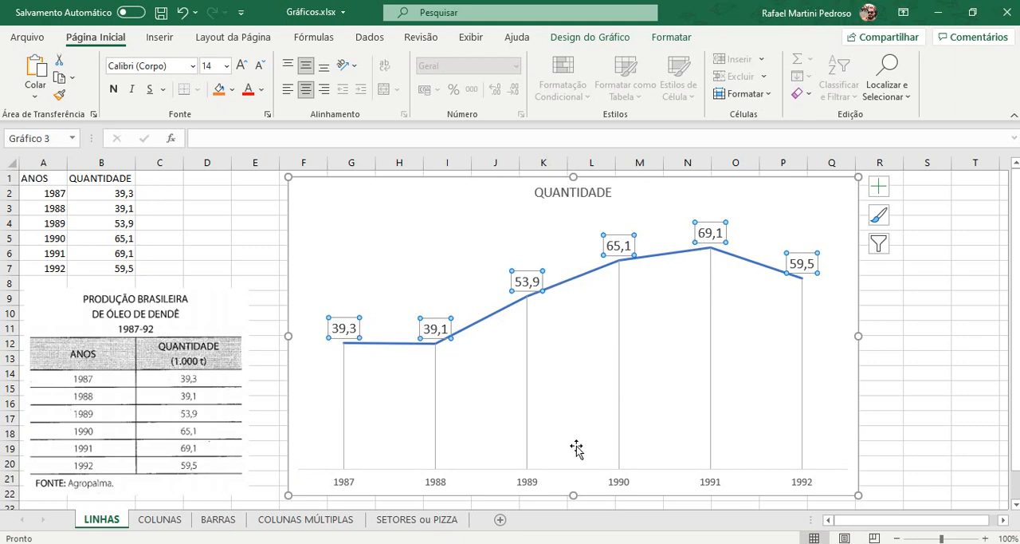
click(529, 483)
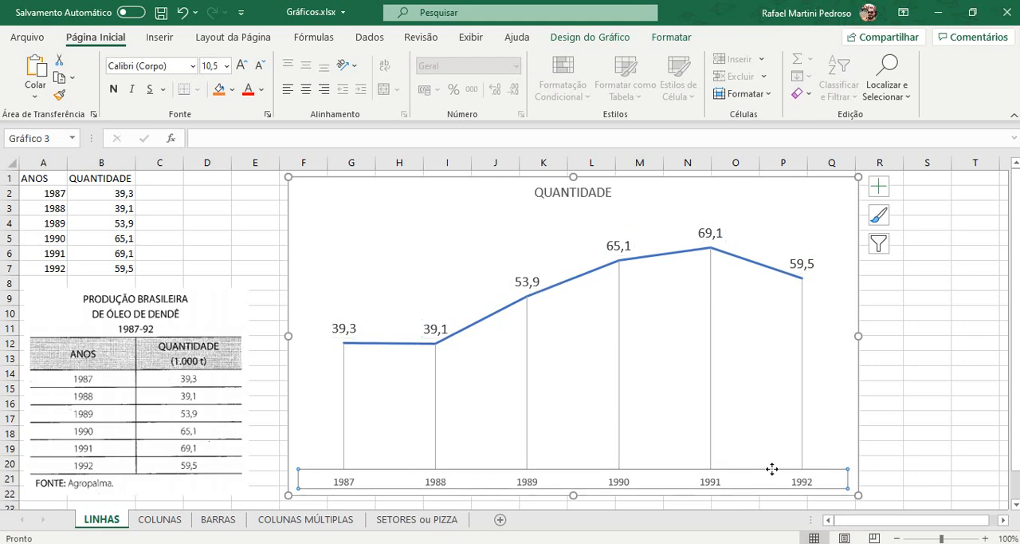
click(238, 70)
click(238, 71)
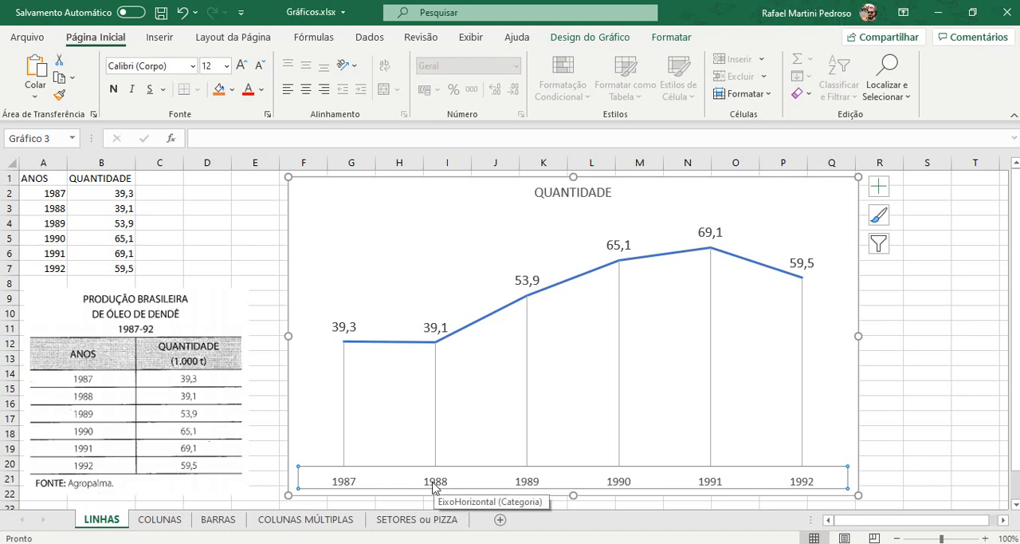
Step: Set the font colour of the horizontal axis labels and the data labels to automatic black
click(263, 90)
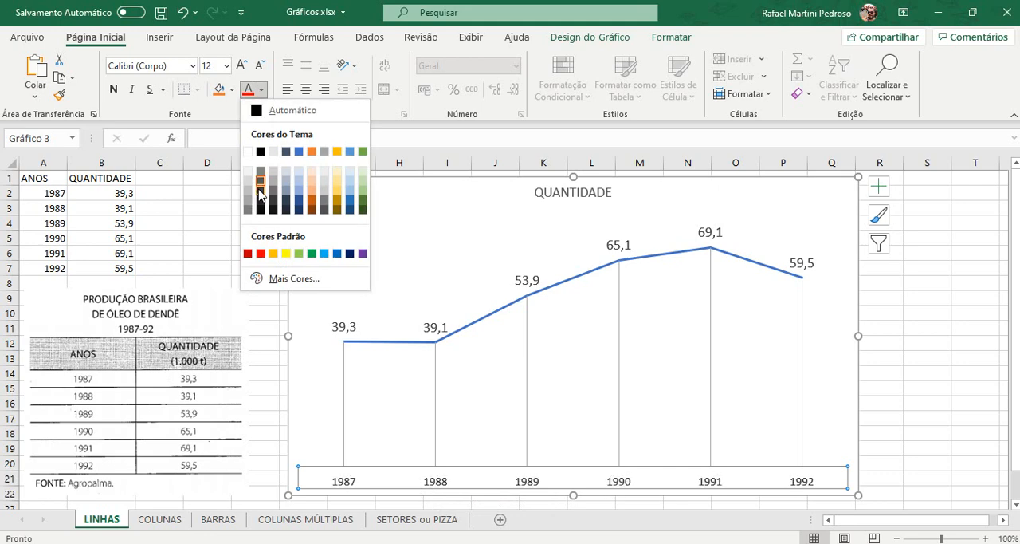
click(251, 110)
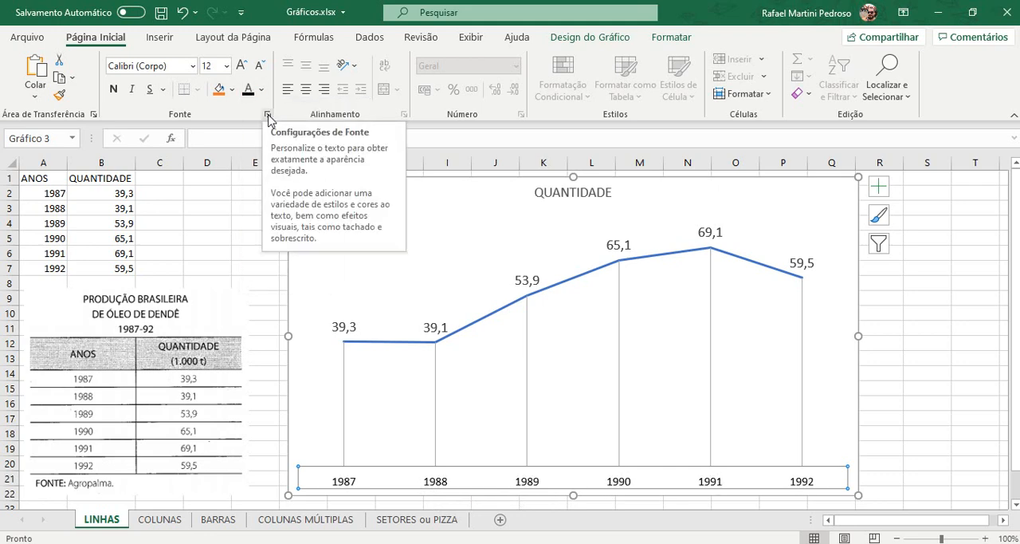
click(349, 328)
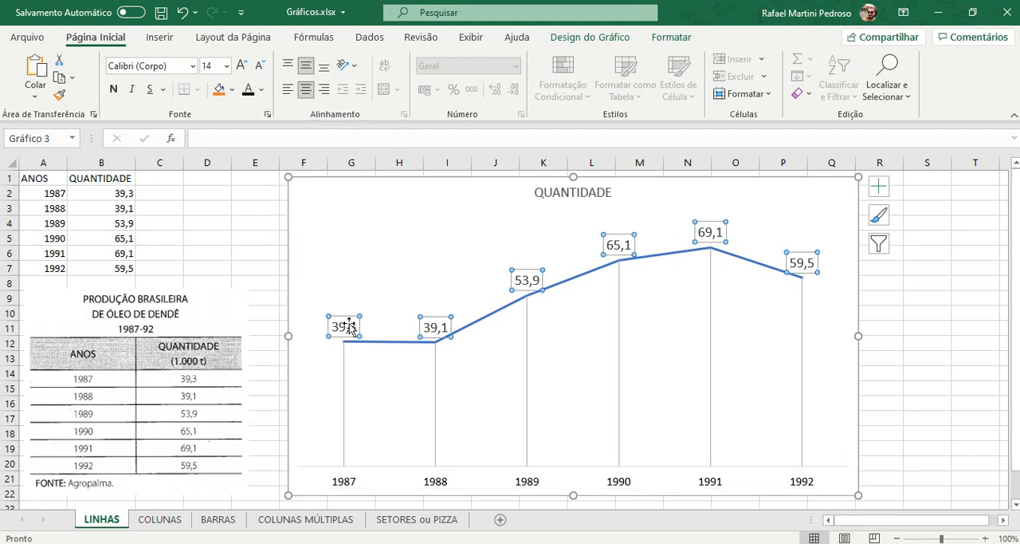
click(247, 90)
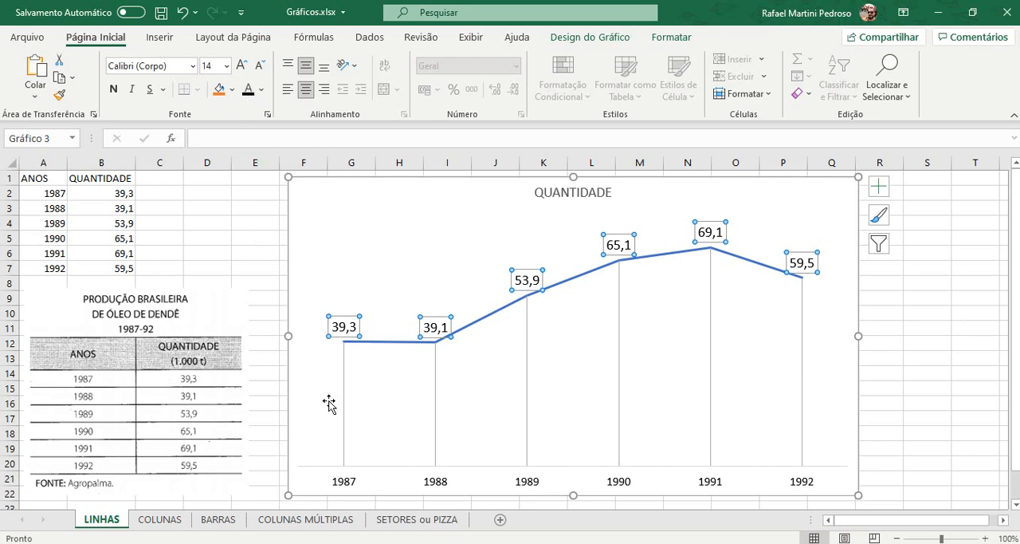
Step: Try several colour palettes on the chart: the other colourful (Colorido) sets, then the blue and orange monochromatic ones
click(483, 322)
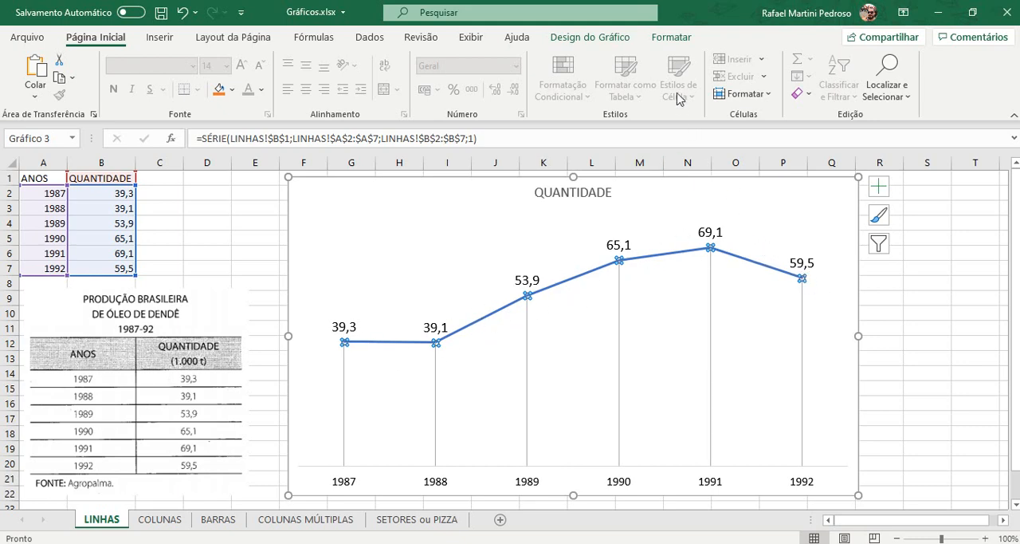
click(673, 37)
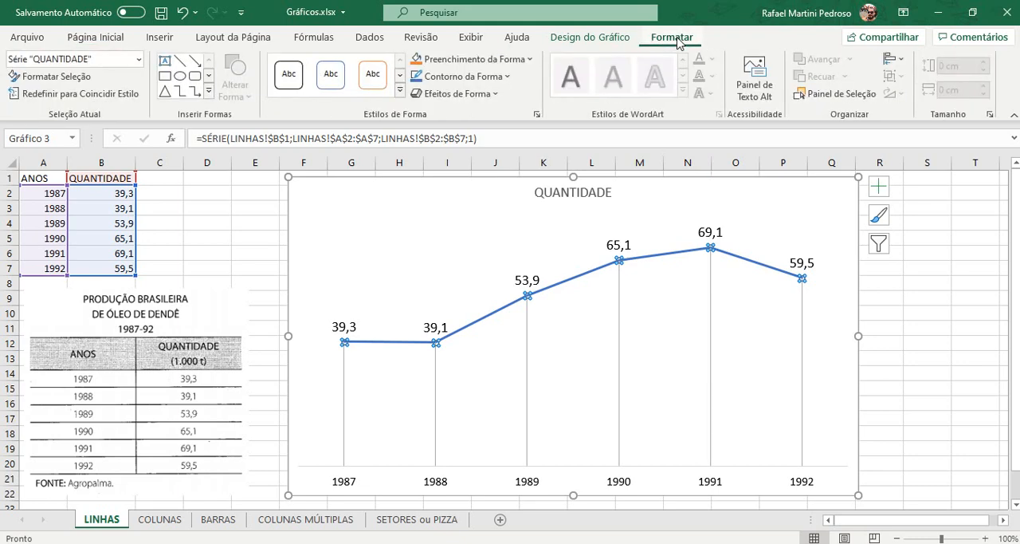
click(614, 46)
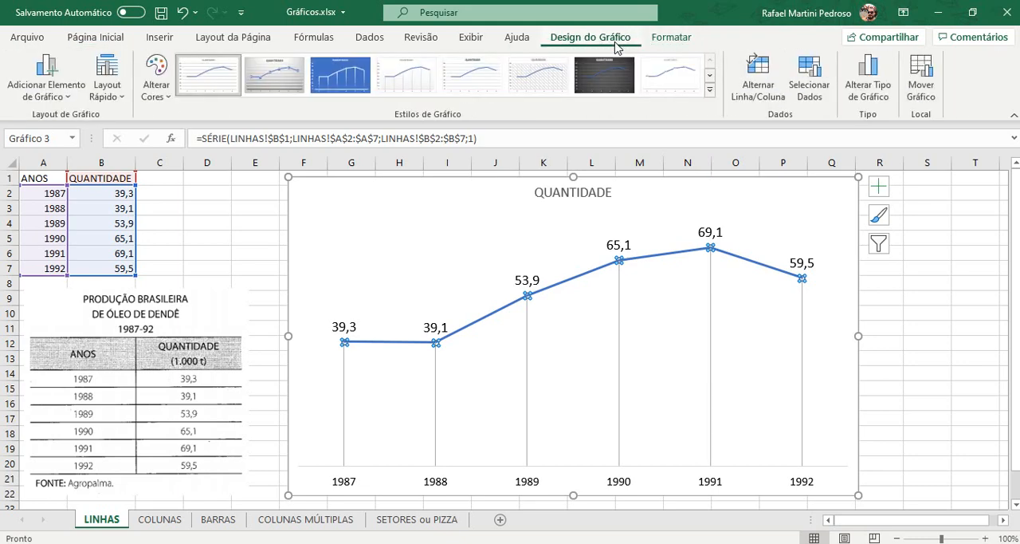
click(169, 96)
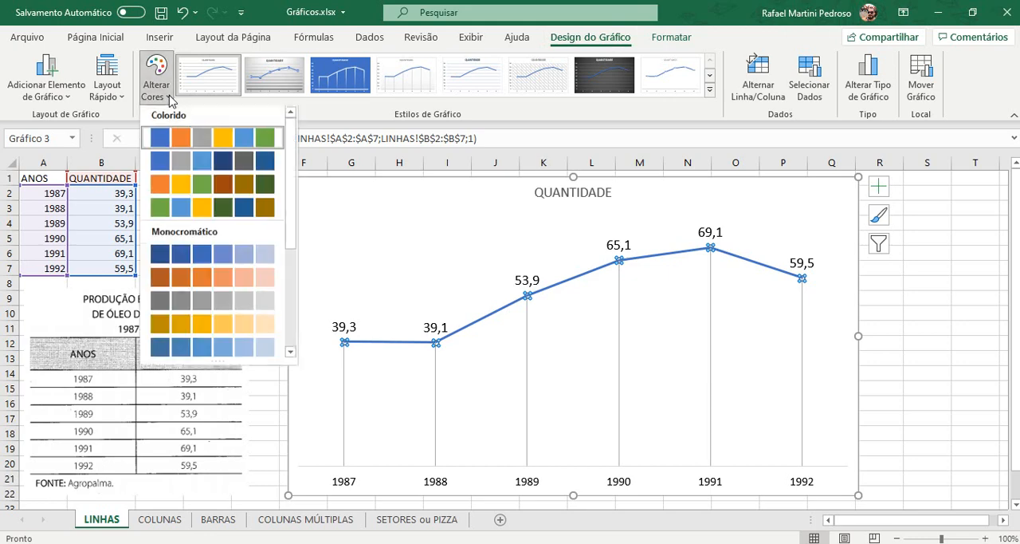
click(177, 166)
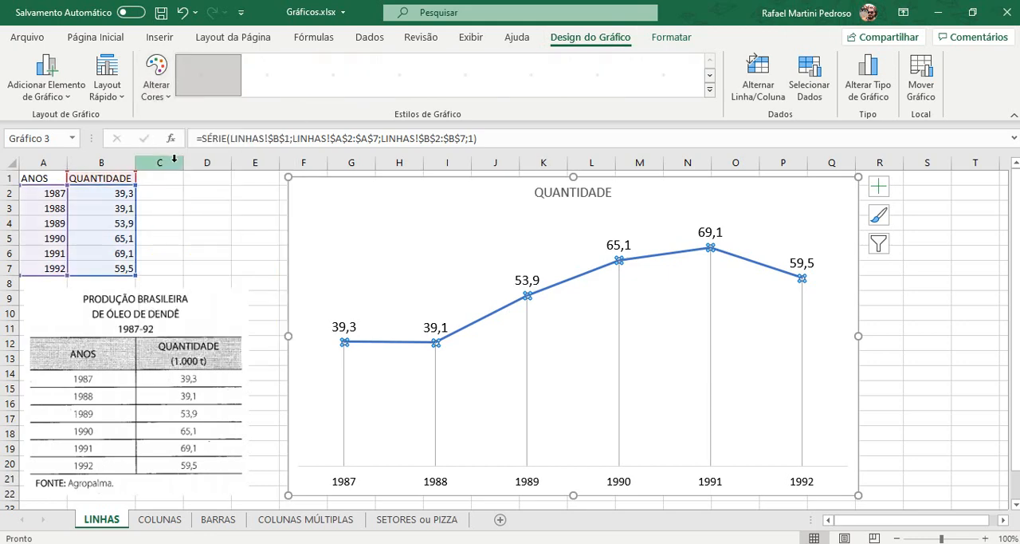
click(166, 89)
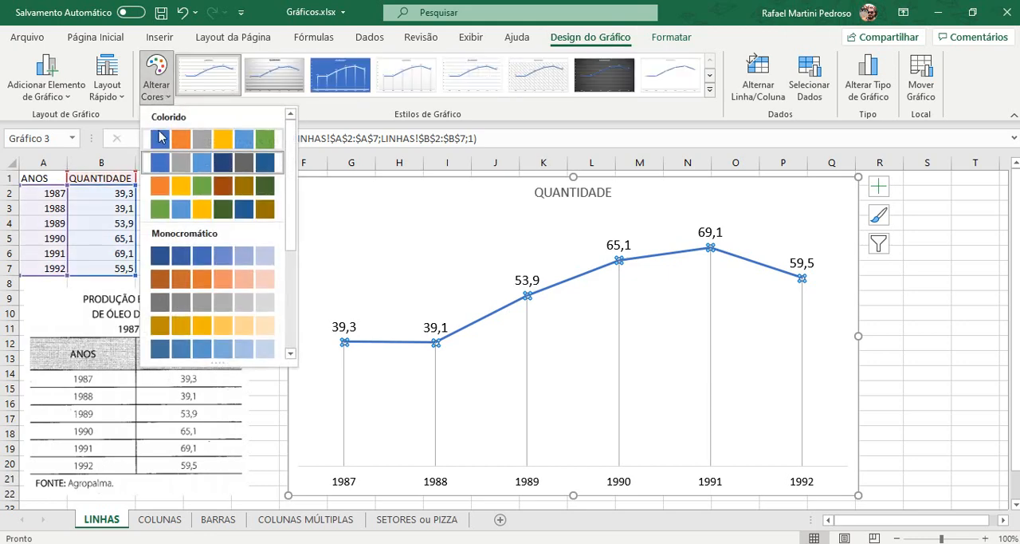
click(153, 181)
click(156, 80)
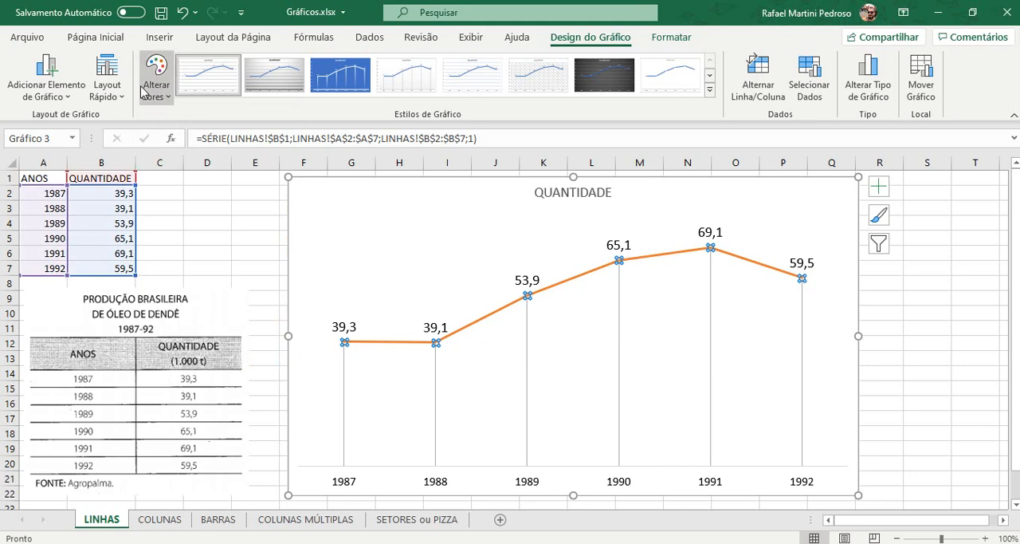
click(162, 206)
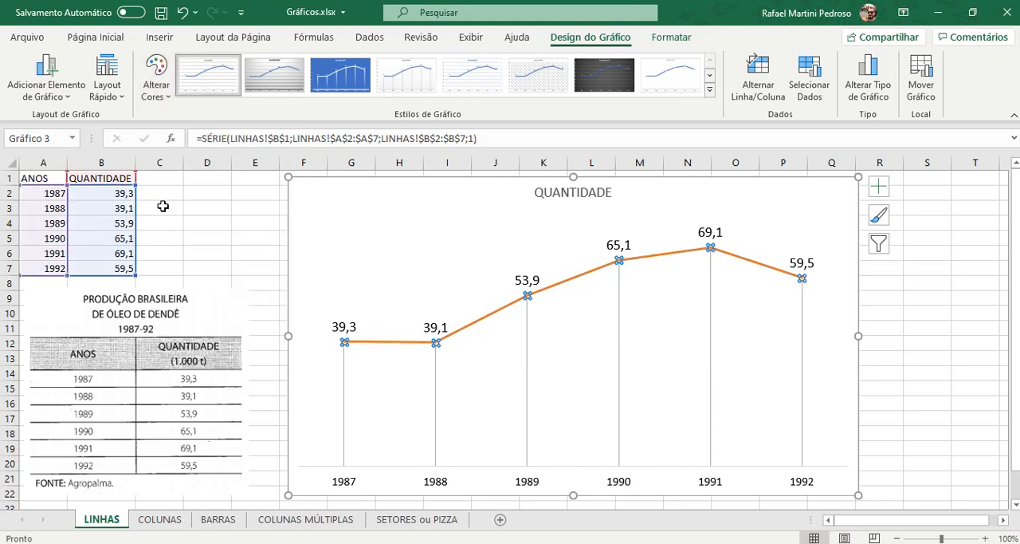
click(156, 80)
click(168, 253)
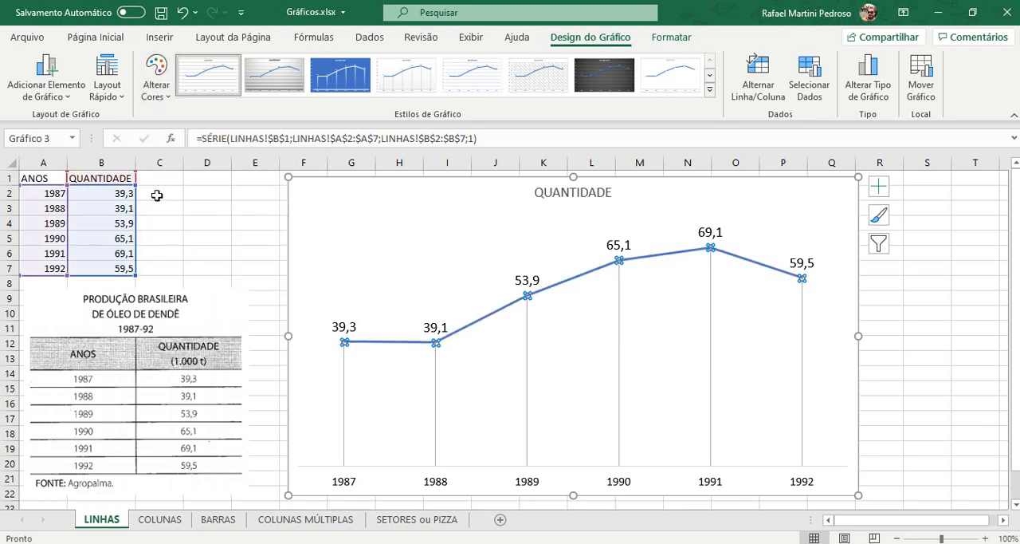
click(156, 82)
click(167, 274)
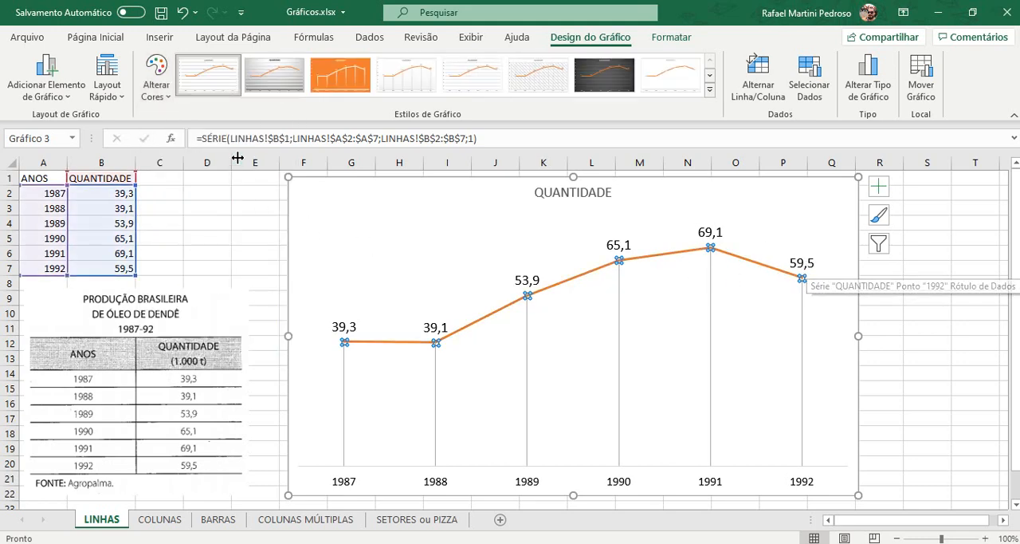
Step: Compare the yellow and grey monochromatic colour palettes on the chart and apply the yellow one
click(156, 79)
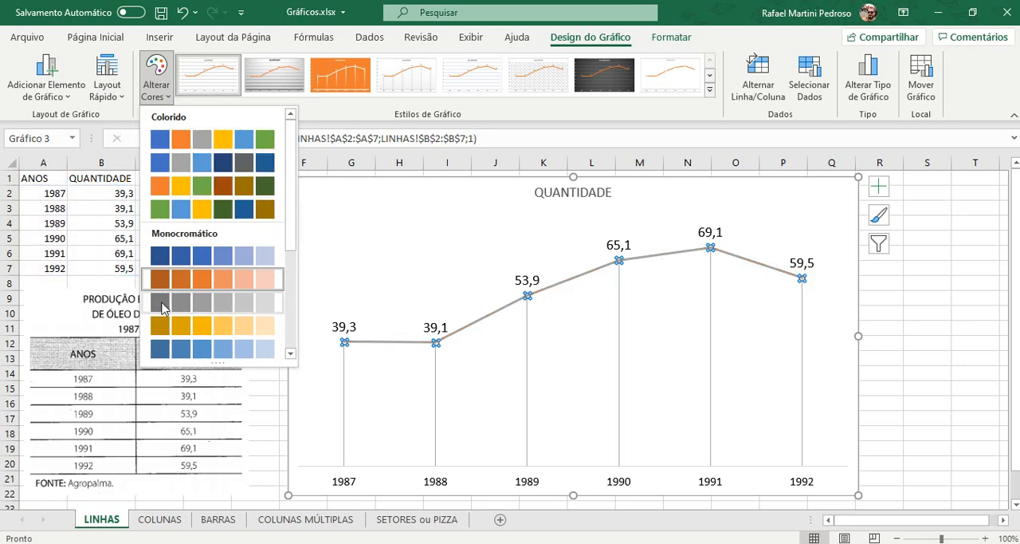
click(160, 325)
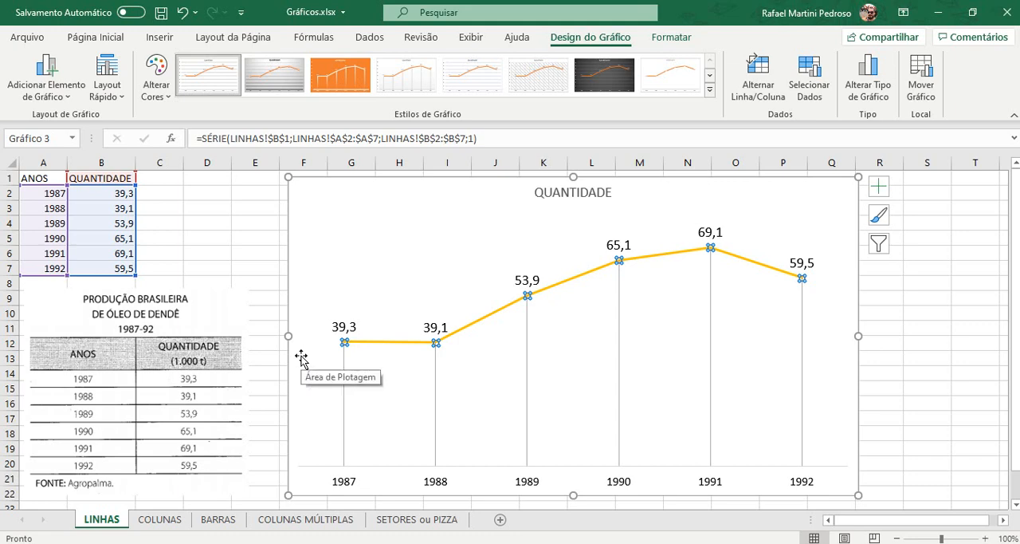
click(157, 89)
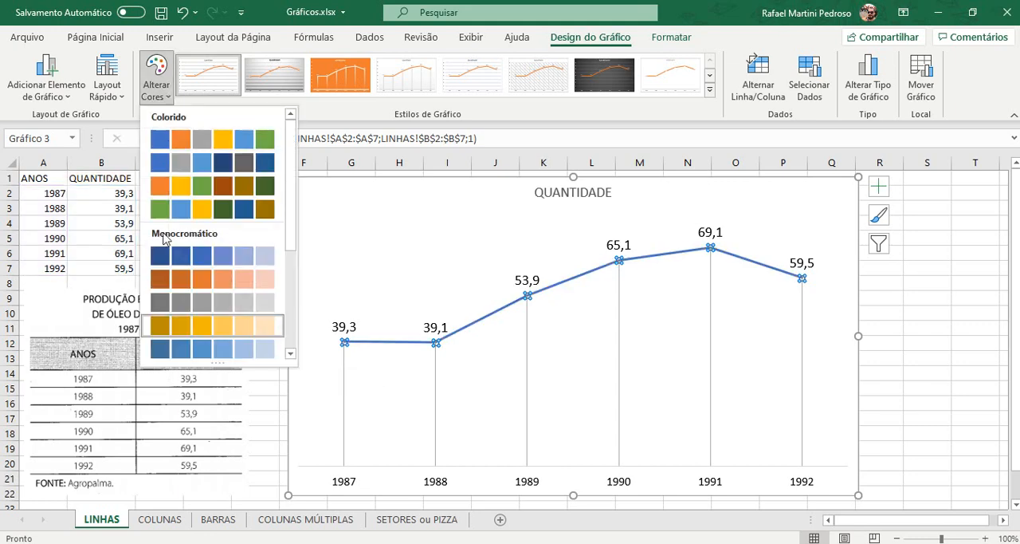
click(162, 306)
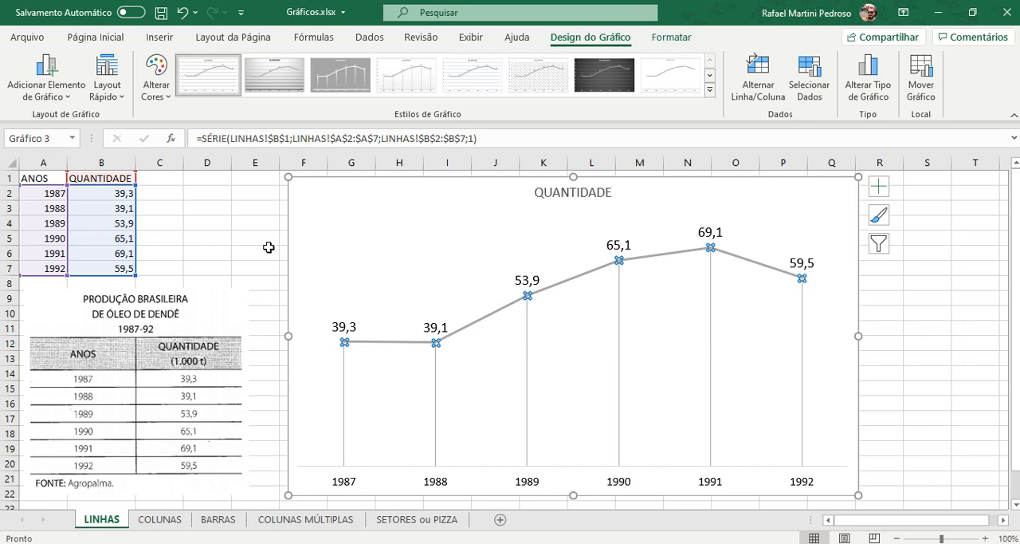
click(157, 90)
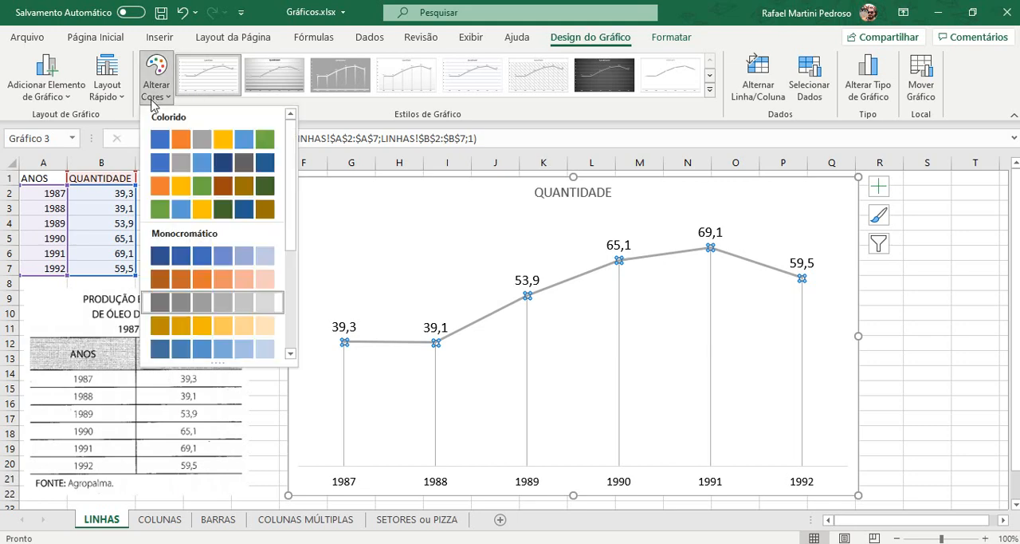
click(168, 330)
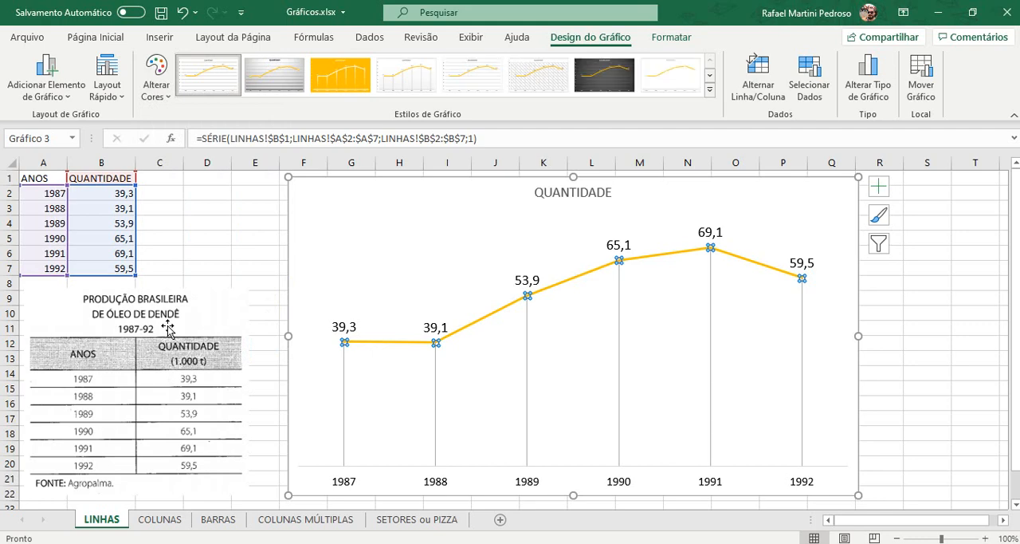
Step: Set the outline weight of the QUANTIDADE line in the chart to 3 pt
click(679, 41)
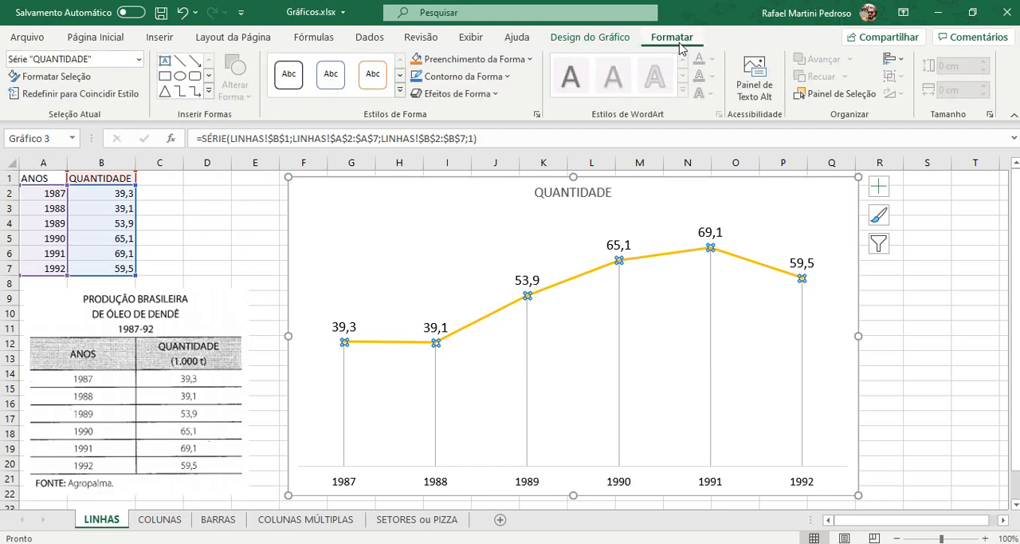
click(529, 62)
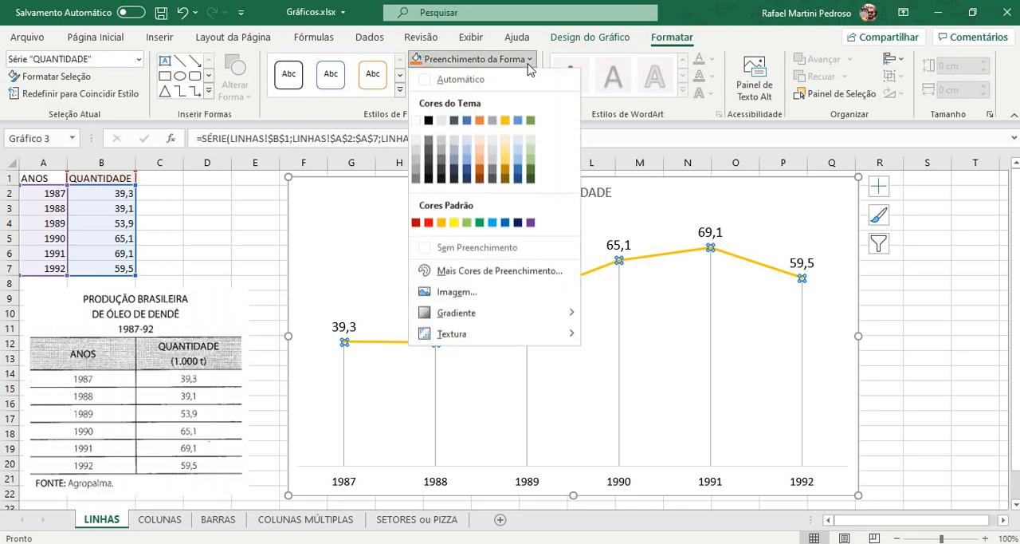
click(528, 62)
click(462, 77)
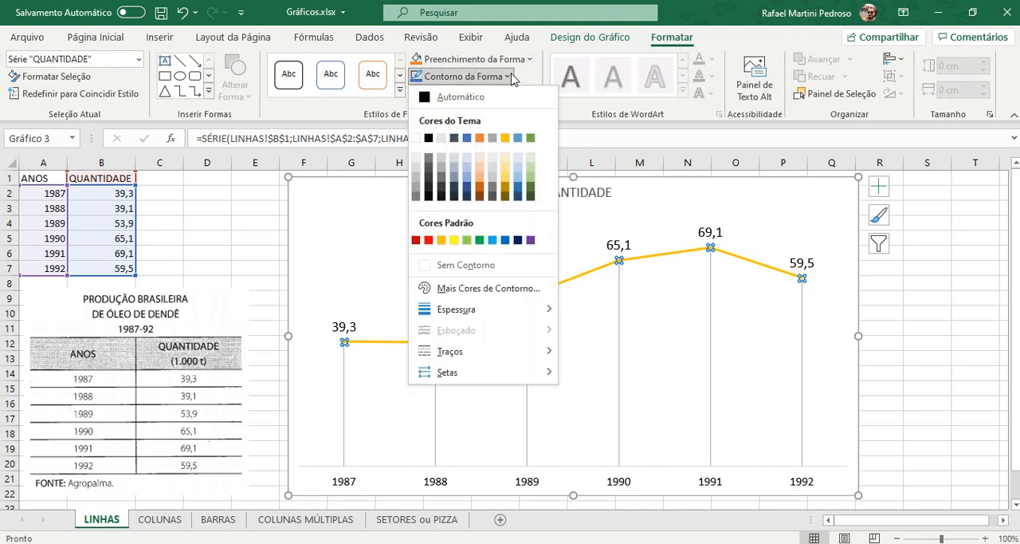
mouse_move(503, 307)
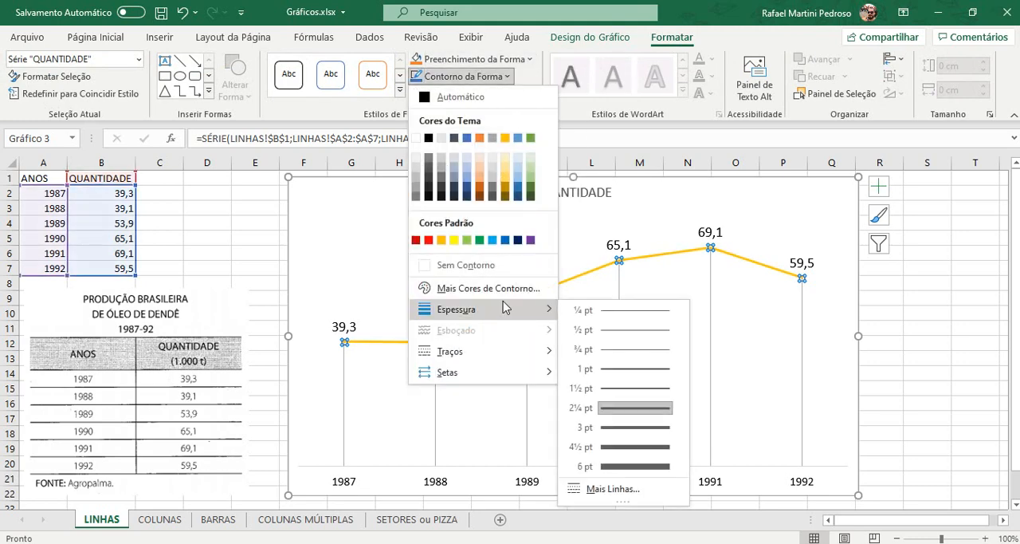
click(610, 427)
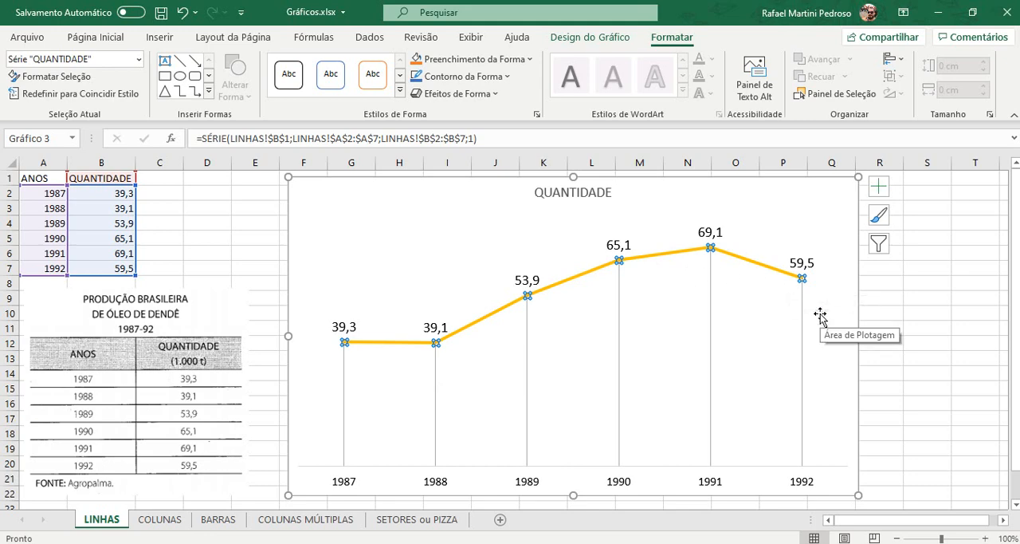
click(940, 314)
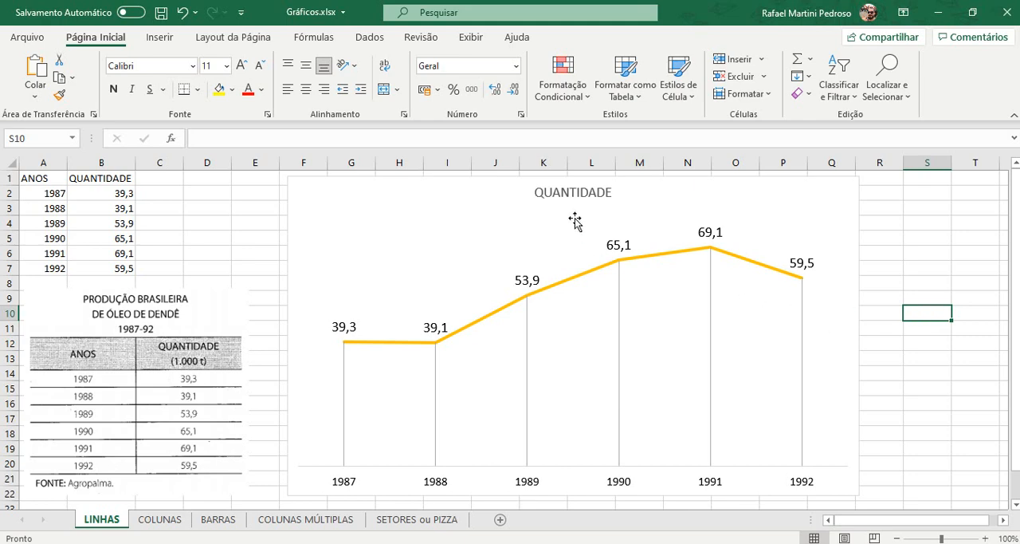
Step: Replace the chart title with "PRODUÇÃO BRASILEIRA DE ÓLEO DE DENDÊ"
click(568, 190)
click(567, 190)
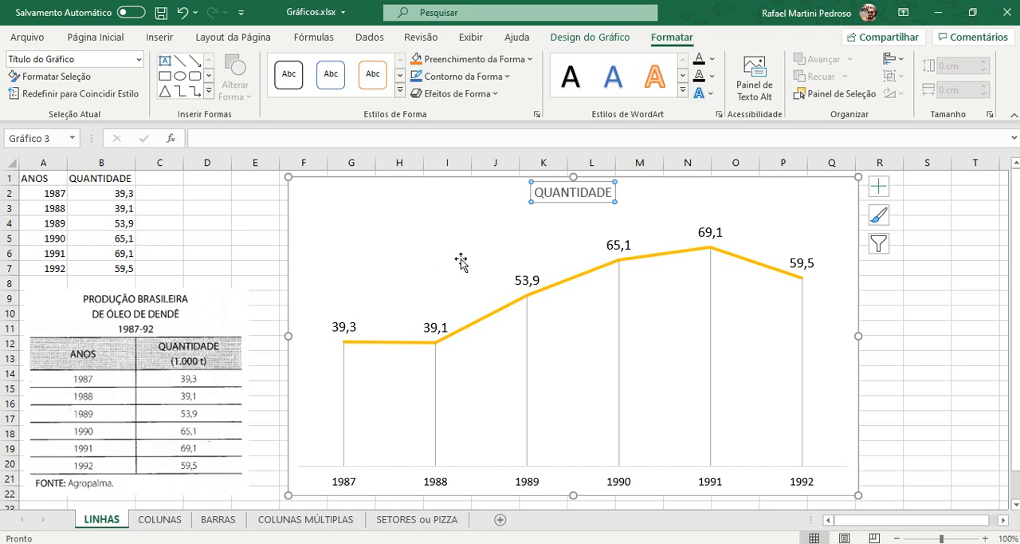
click(564, 192)
double_click(564, 192)
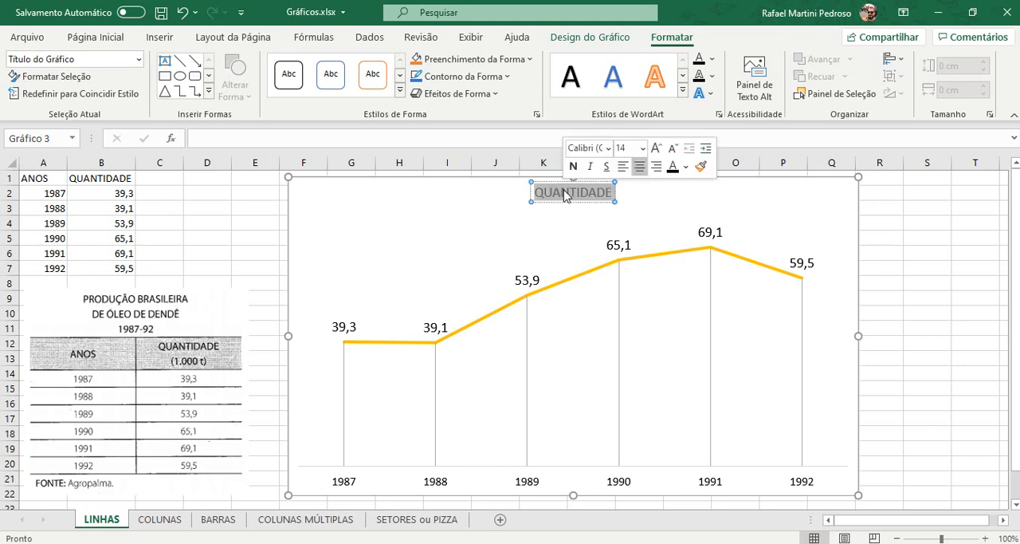
key(Delete)
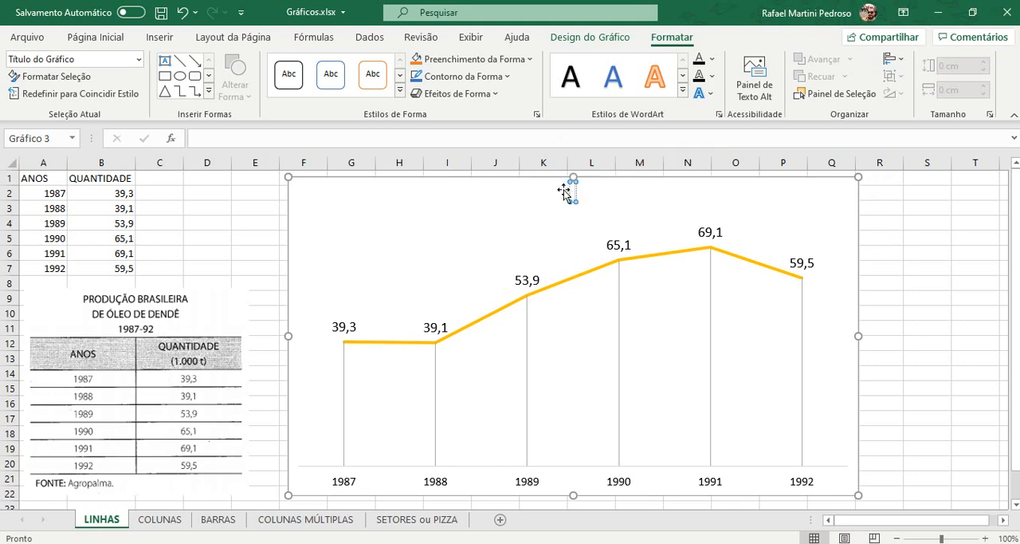
key(Caps_Lock)
text(PRODU)
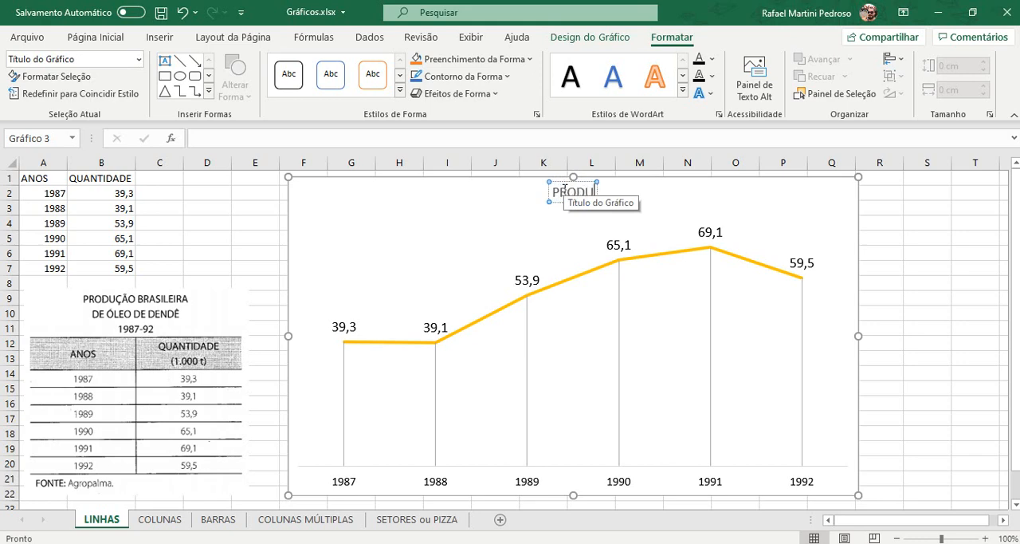
text(ÇÃO BR)
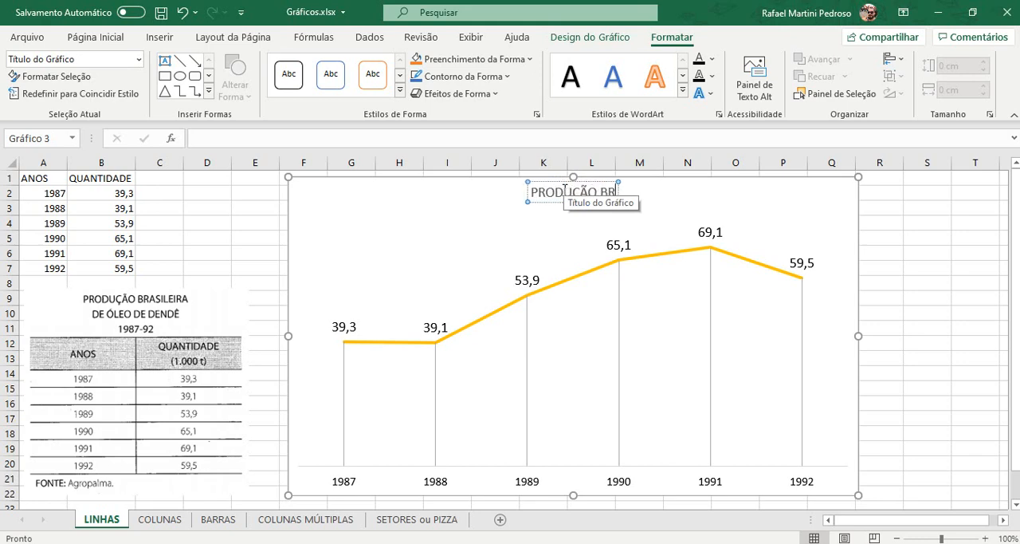
text(ASILEIRA)
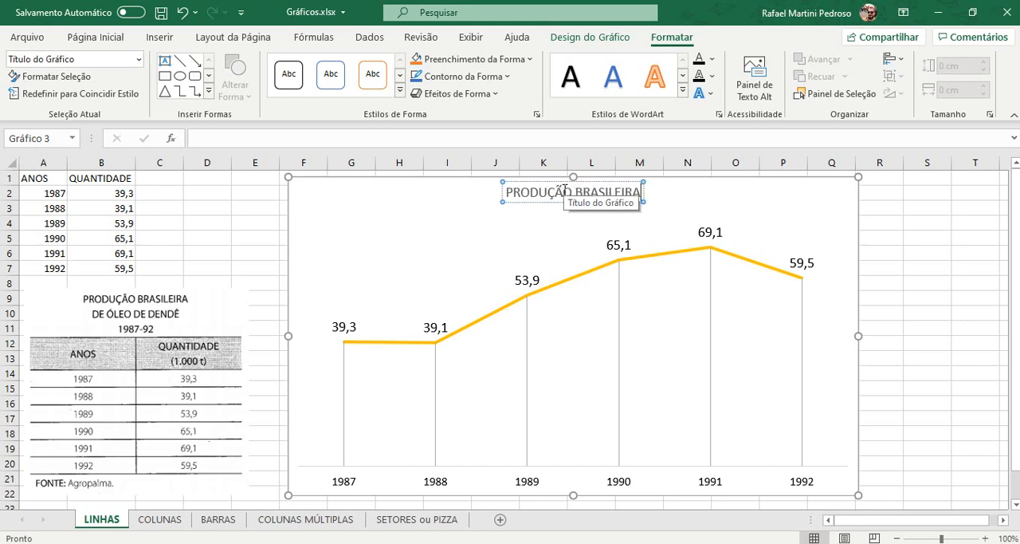
text( DE)
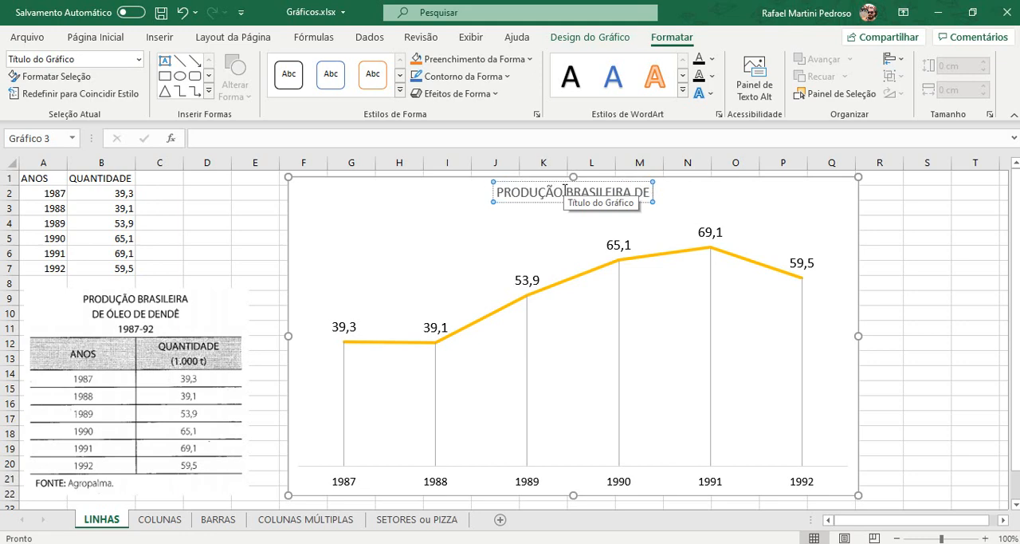
text( ÓLEO DE)
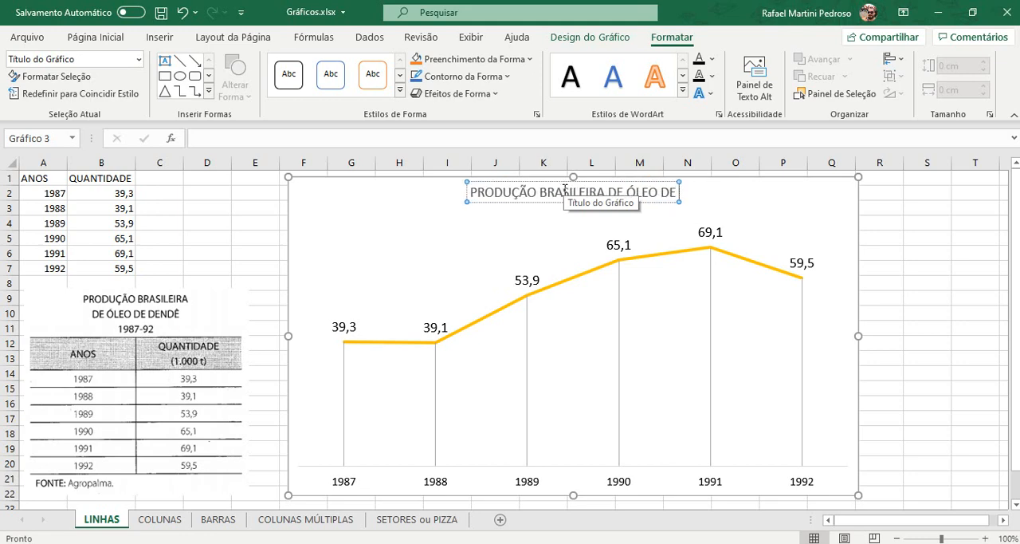
text(DENDÊ)
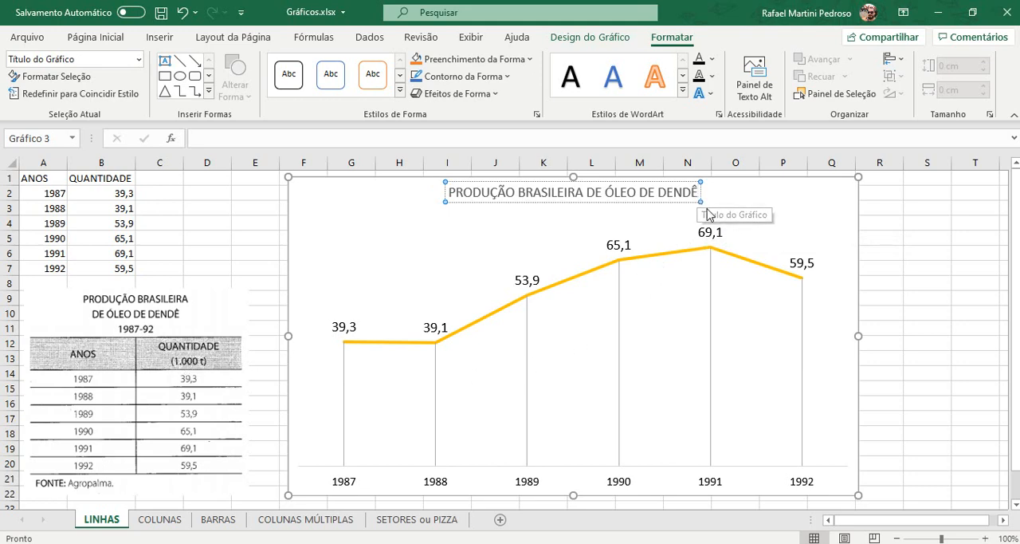
Step: Add "(1.000 t)" as a second line of the chart title and make that line italic
key(Return)
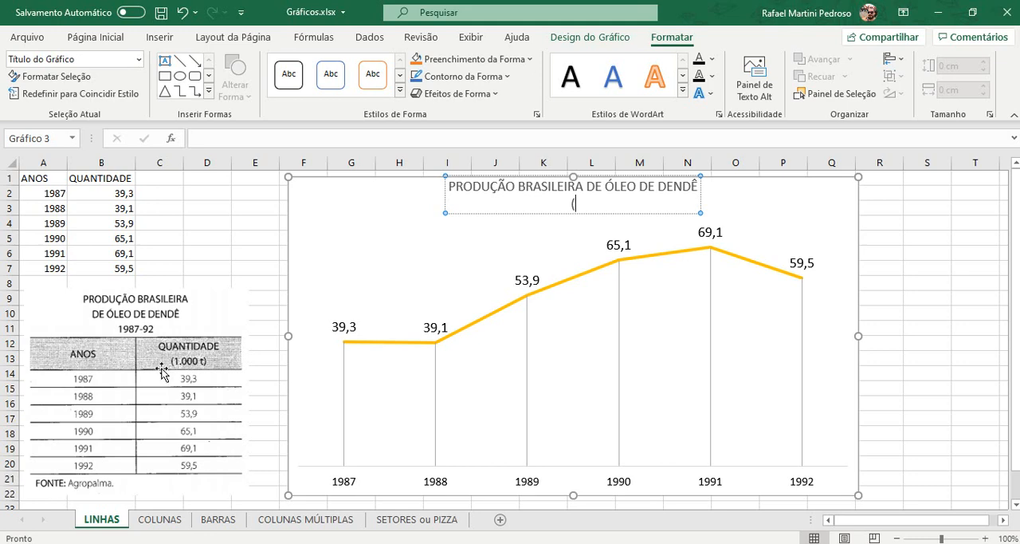
text((1.000 t))
key(shift+Left)
key(shift+Left)
key(shift+Left)
key(shift+Left)
key(shift+Left)
key(shift+Left)
key(shift+Left)
key(shift+Left)
key(shift+Left)
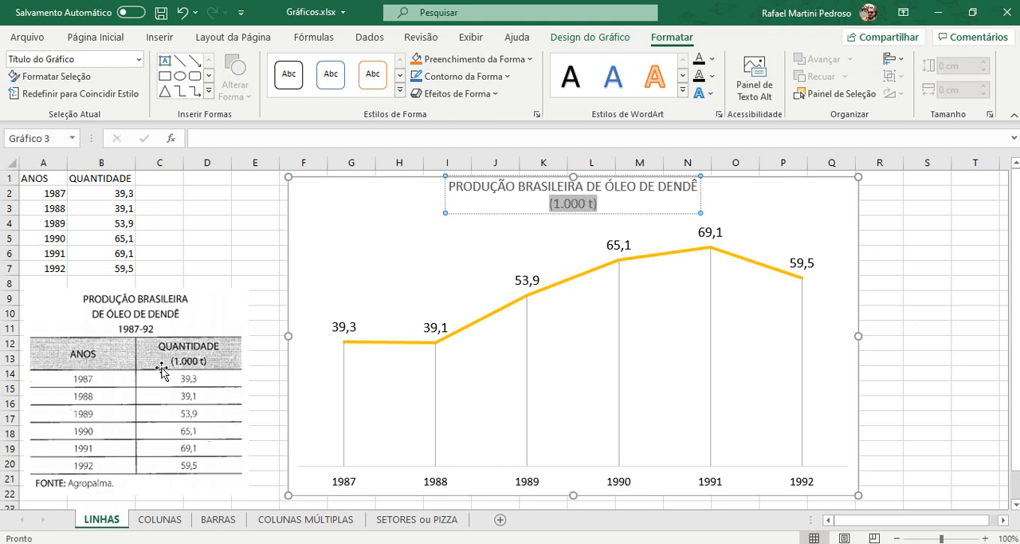
click(95, 36)
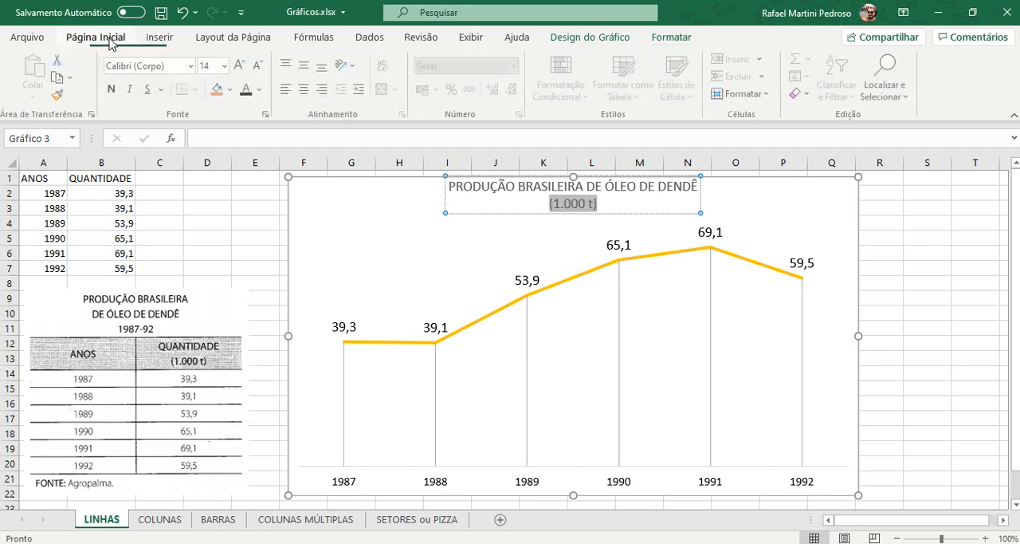
click(134, 89)
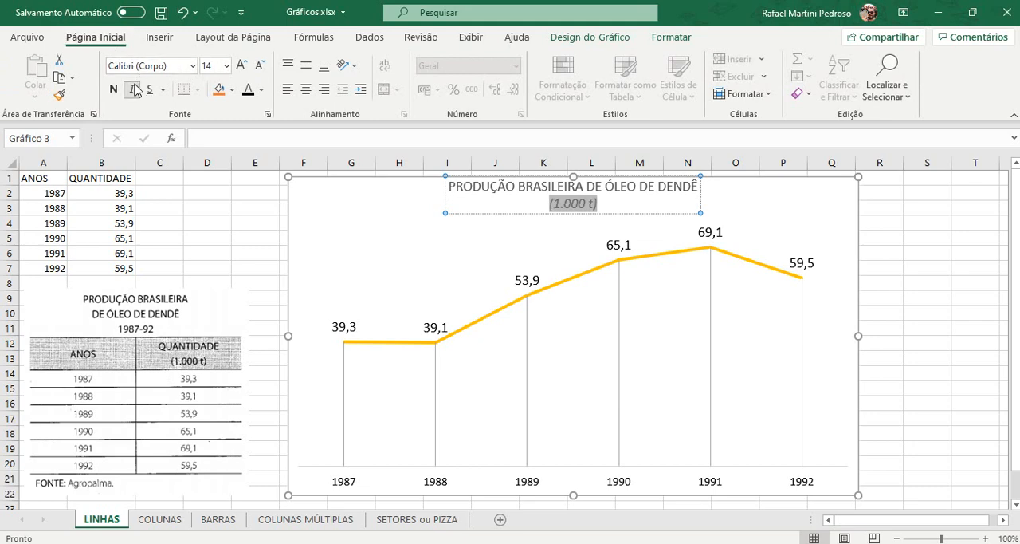
Step: Set the whole chart title to black and format its first line as 18 pt bold
click(445, 188)
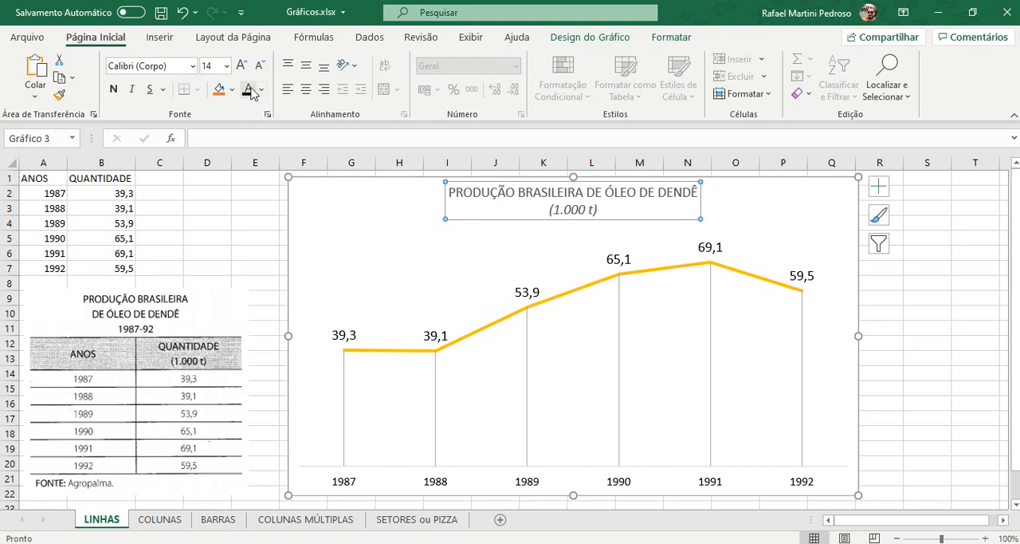
click(451, 191)
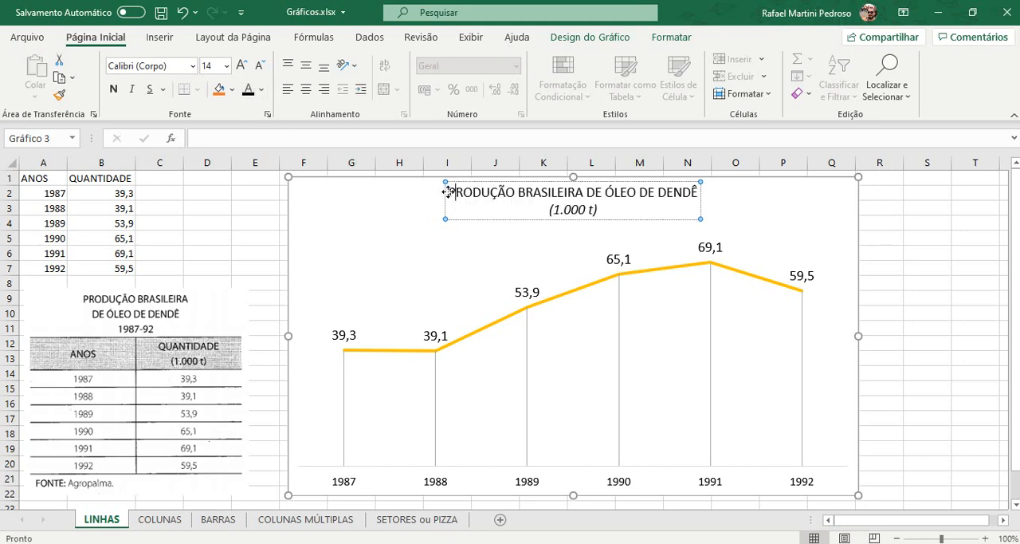
key(shift+Right)
key(shift+Right)
key(shift+Right)
key(shift+Right)
key(shift+Right)
key(shift+Right)
key(shift+Right)
key(shift+Right)
key(shift+Right)
key(shift+Right)
key(shift+Right)
key(shift+Right)
key(shift+Right)
key(shift+Right)
key(shift+Right)
key(shift+Right)
key(shift+Right)
key(shift+Right)
key(shift+Right)
key(shift+Right)
key(shift+Right)
key(shift+Right)
key(shift+Right)
key(shift+Right)
key(shift+Right)
key(shift+Right)
key(shift+Right)
key(shift+Right)
key(shift+Right)
key(shift+Right)
key(shift+Right)
key(shift+Right)
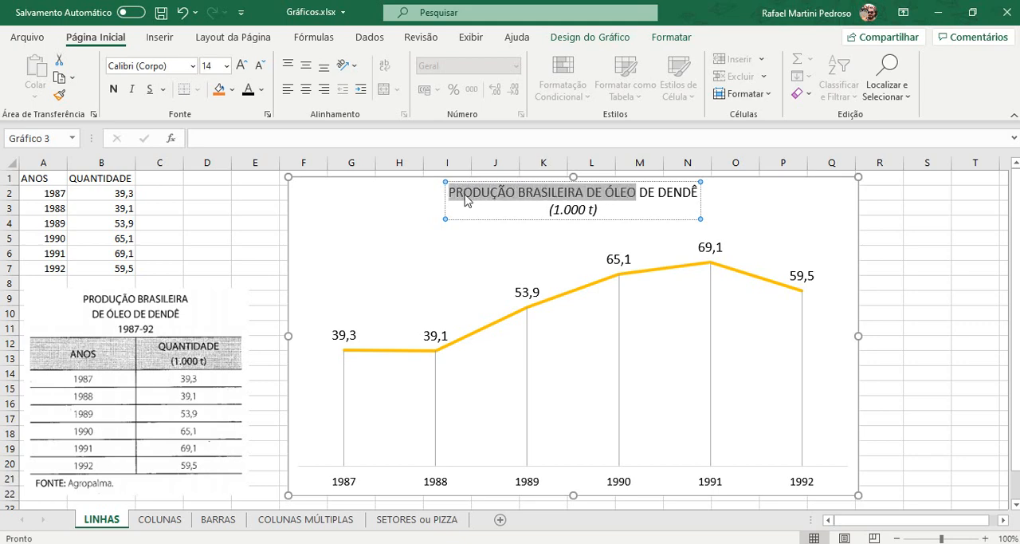
key(shift+Right)
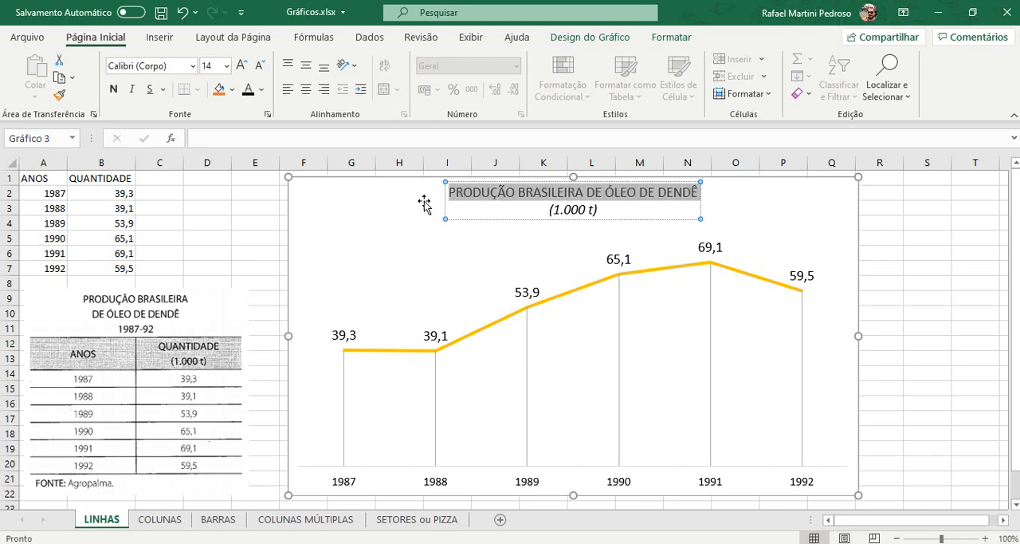
click(239, 70)
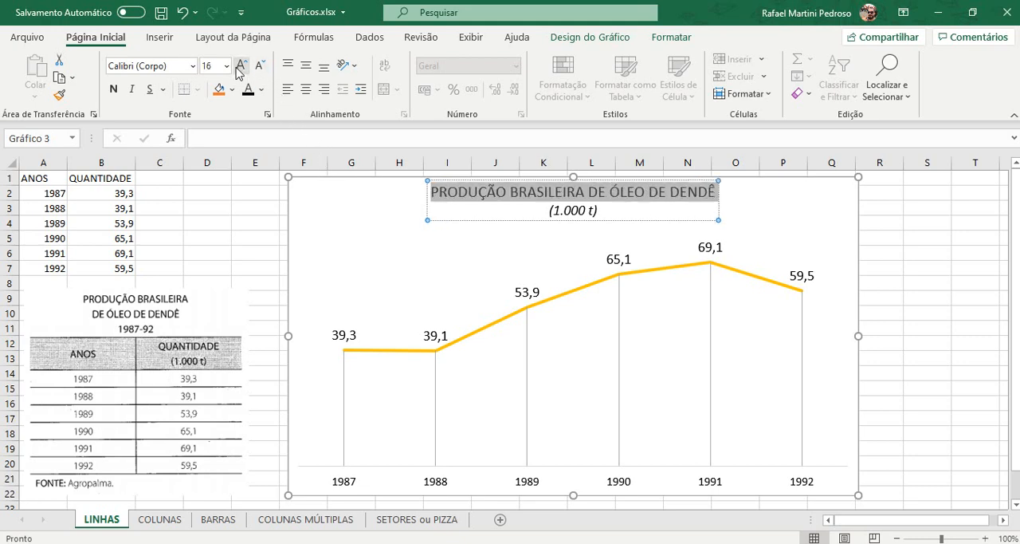
click(239, 70)
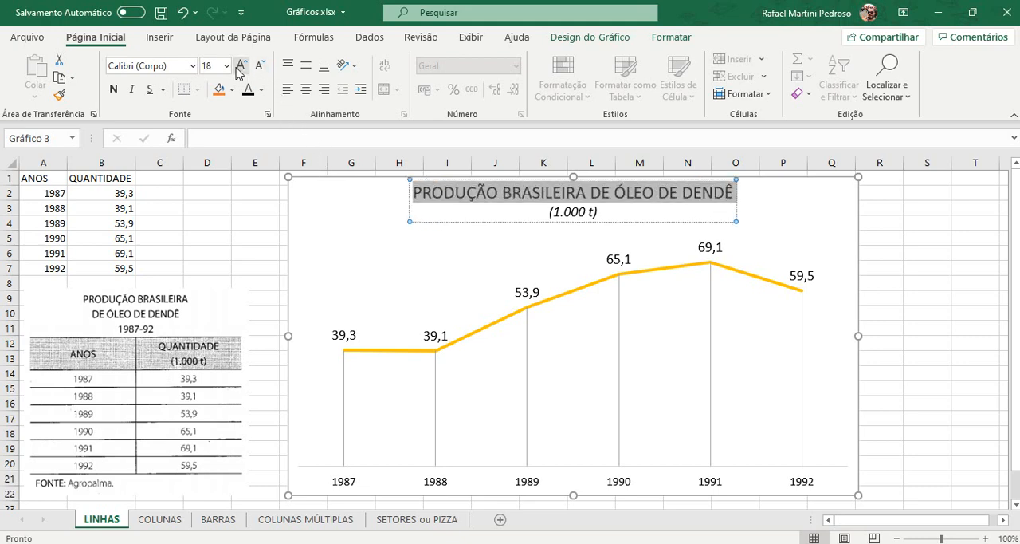
click(120, 94)
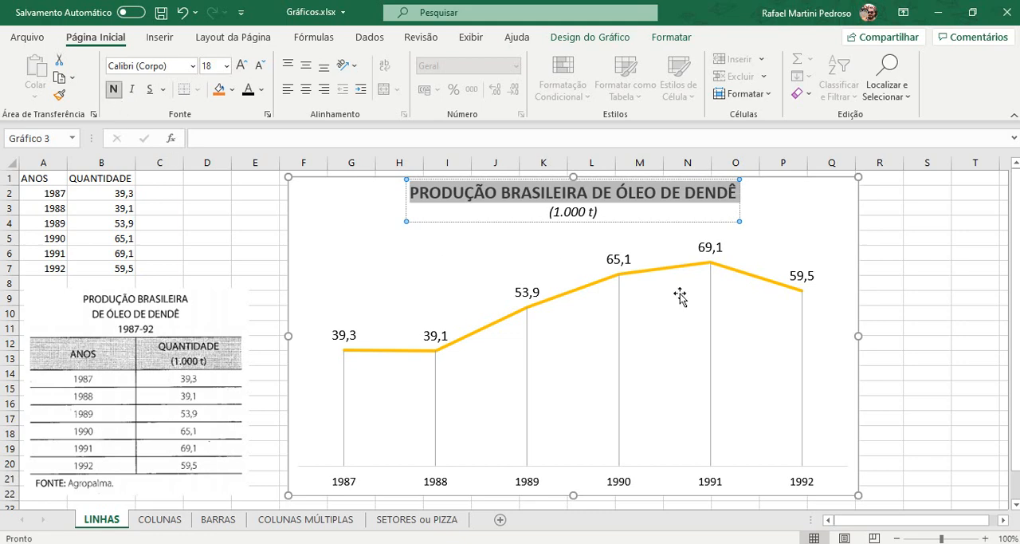
click(923, 279)
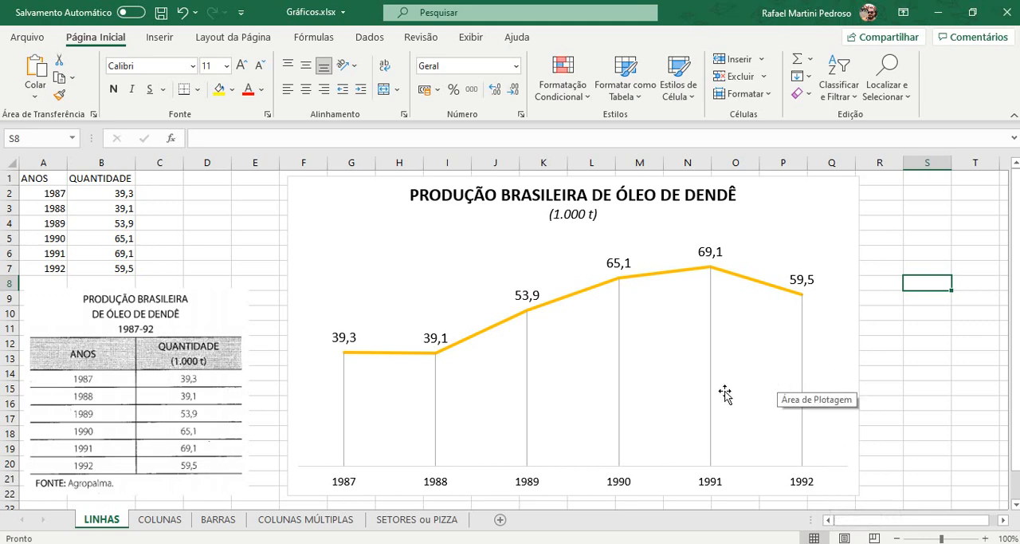
Step: On the COLUNAS sheet, insert a 2D clustered column chart of the produced quantities in B1:B5 and apply chart style Estilo 1
click(160, 519)
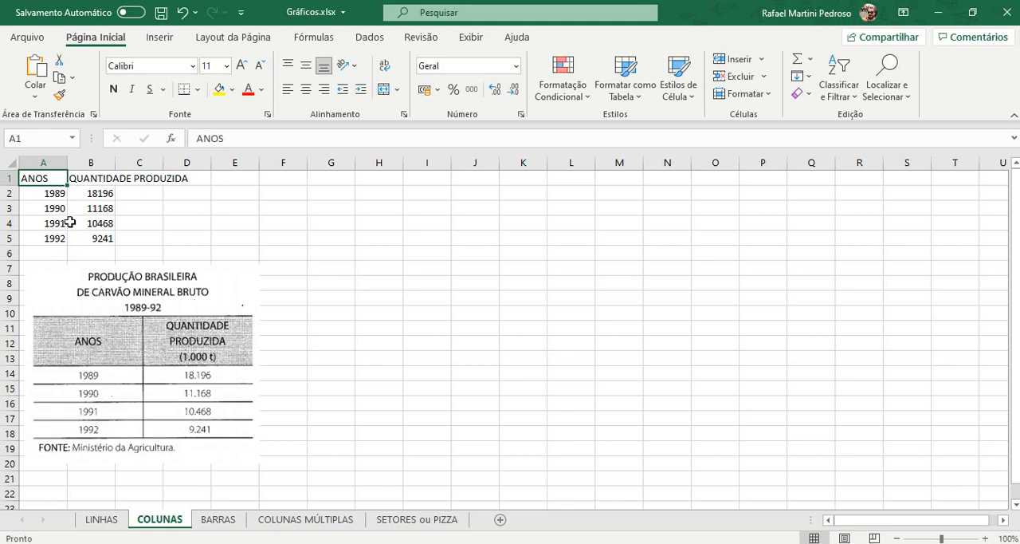
click(43, 192)
drag(43, 192, 44, 236)
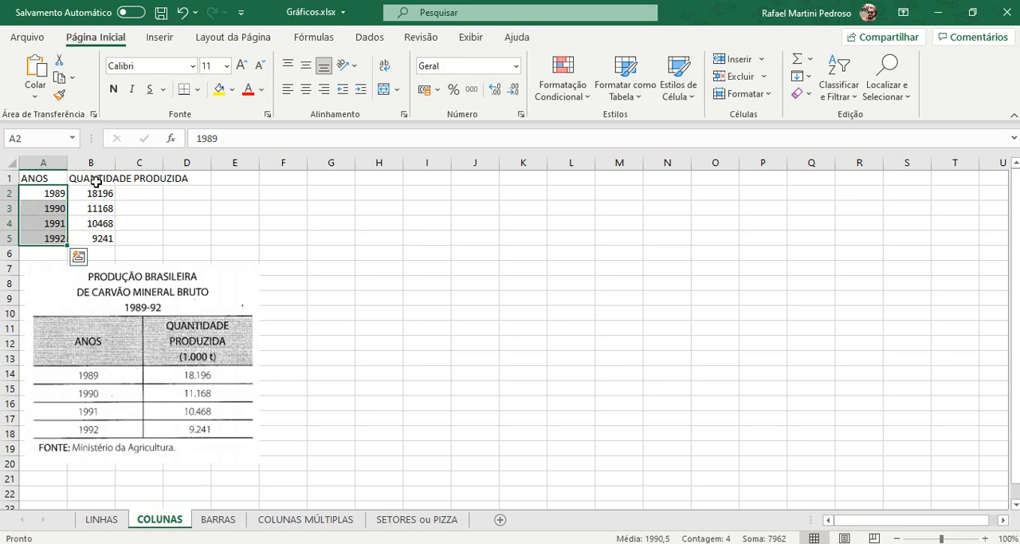
click(97, 180)
drag(97, 180, 96, 232)
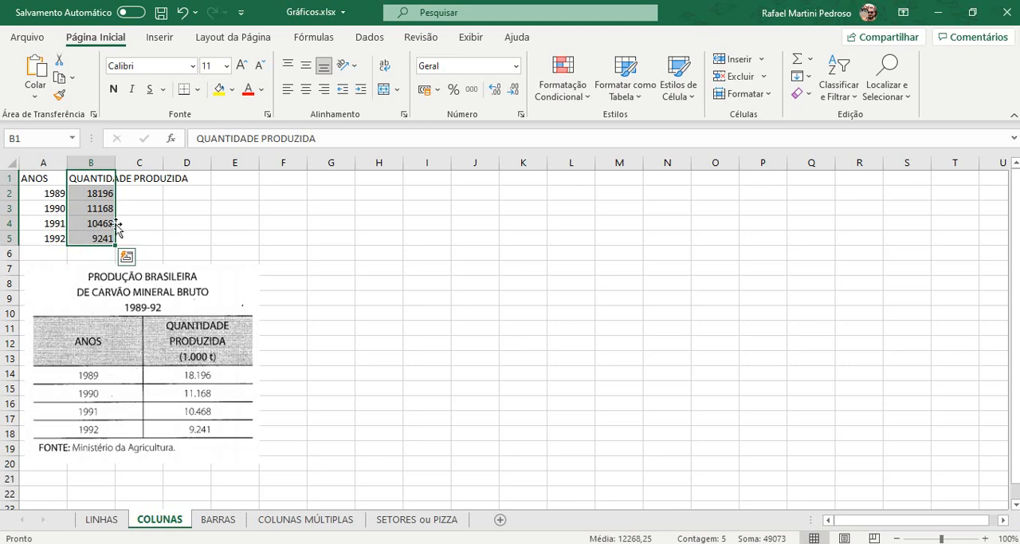
click(171, 40)
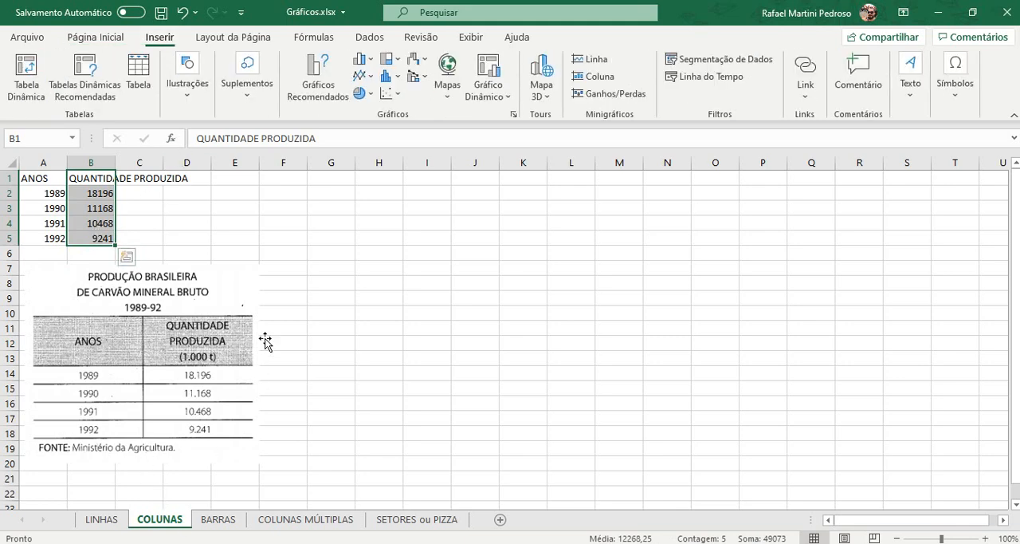
click(367, 64)
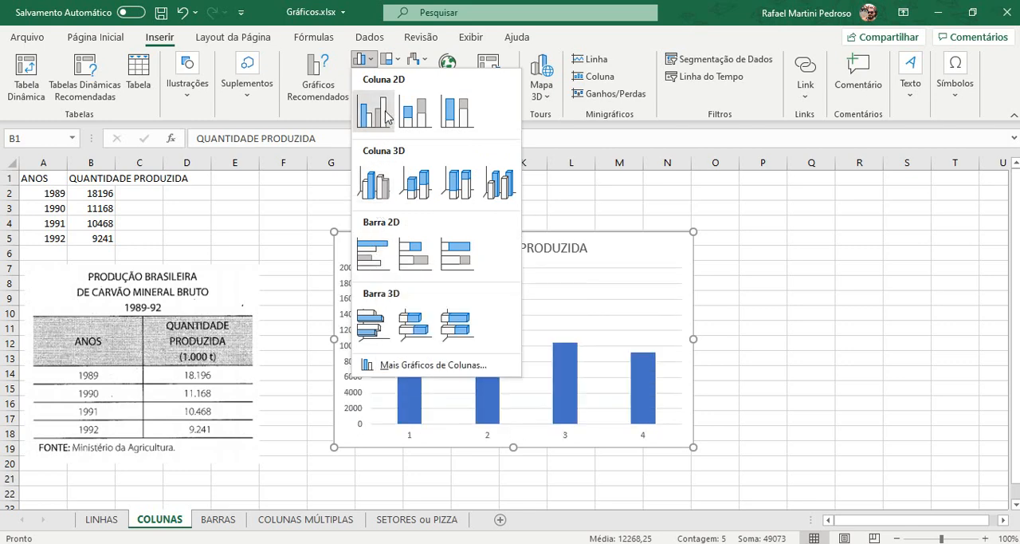
click(383, 114)
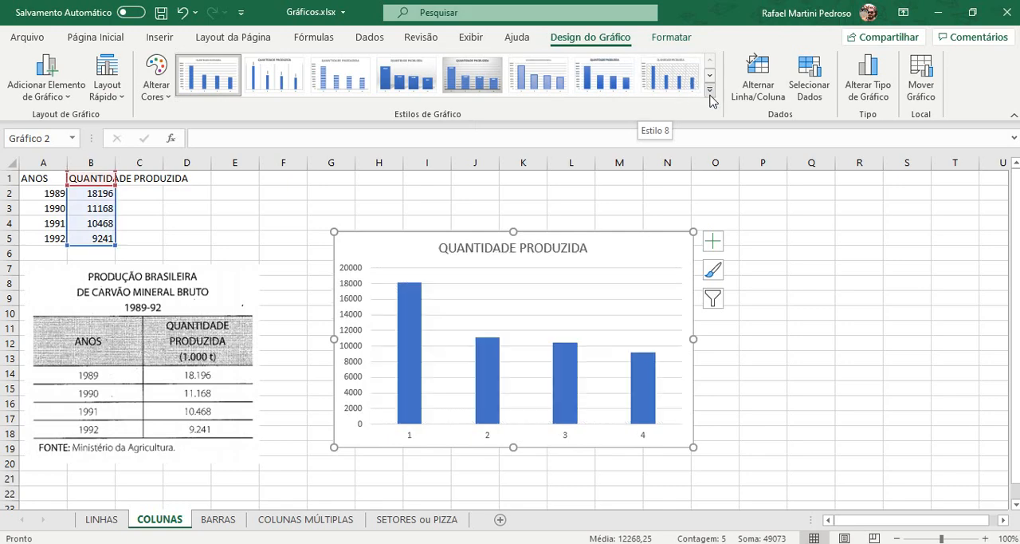
click(709, 90)
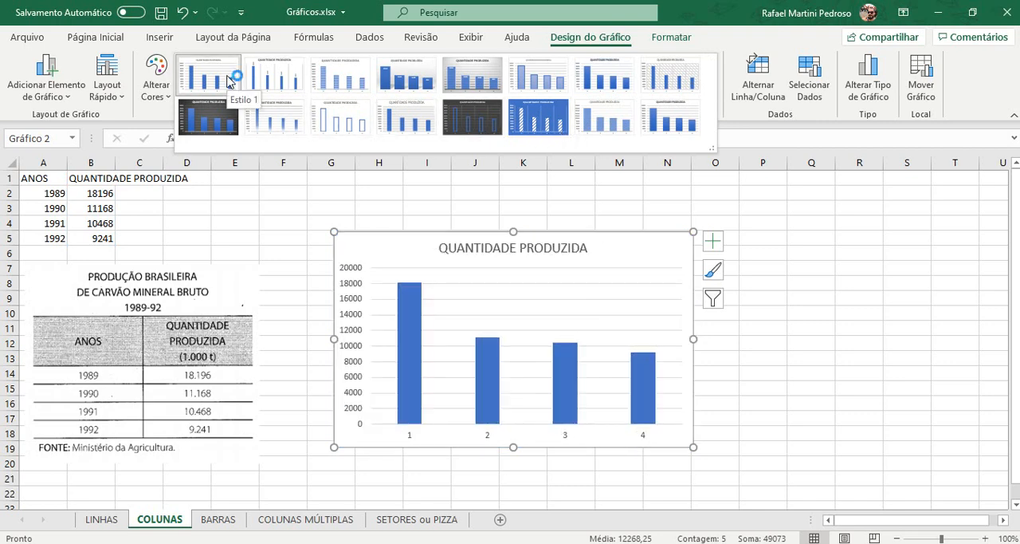
click(228, 80)
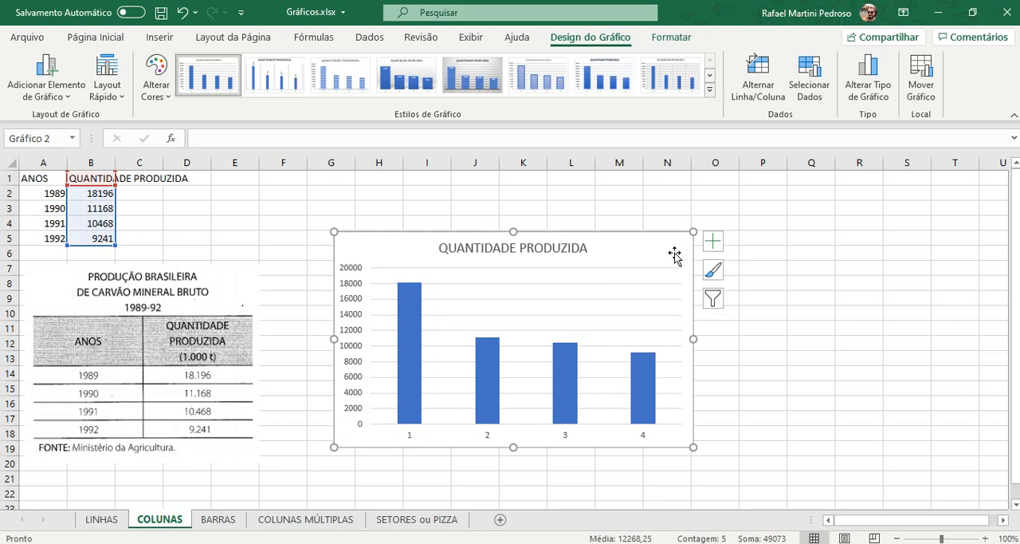
Step: Use the years in A2:A5 as the horizontal axis labels of the column chart
click(813, 86)
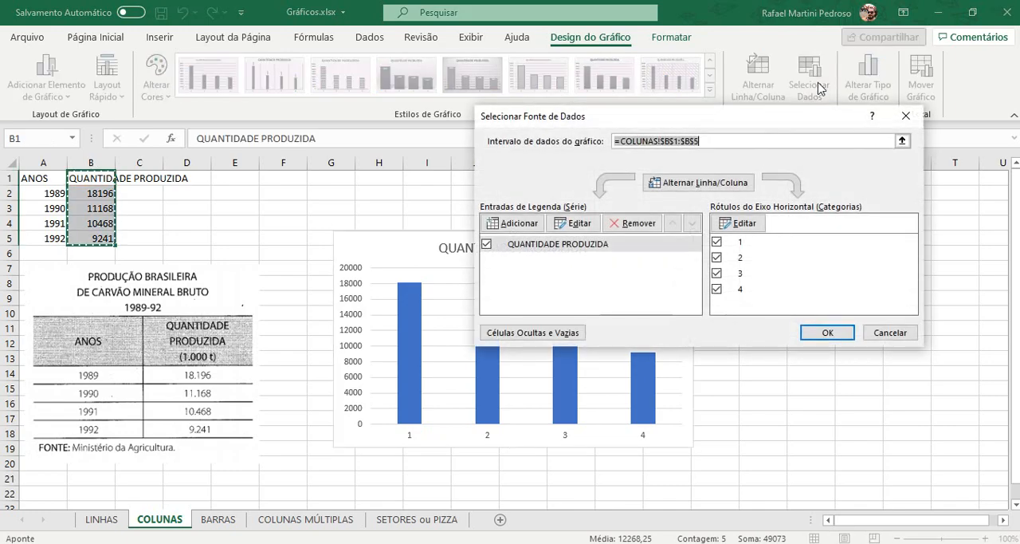
click(755, 223)
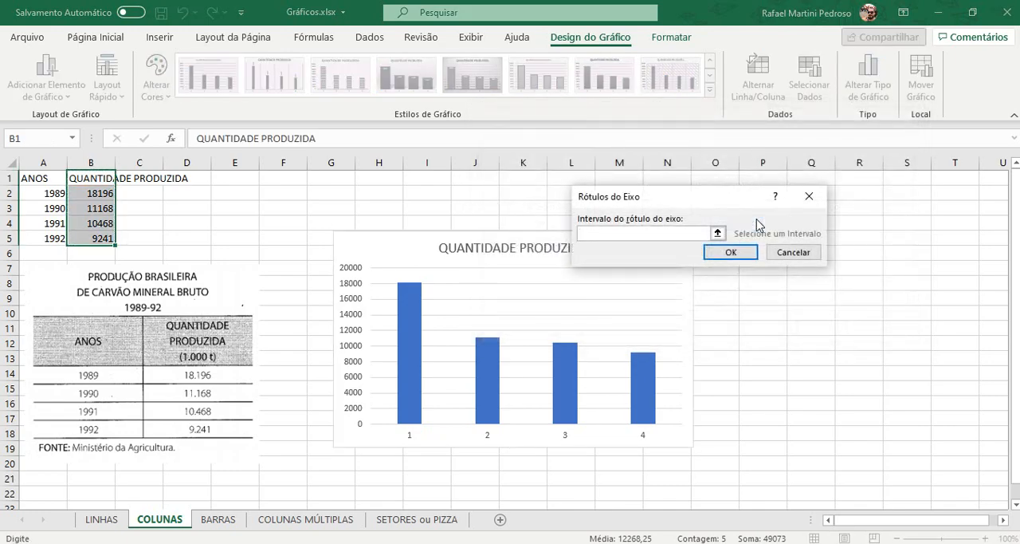
drag(56, 194, 52, 232)
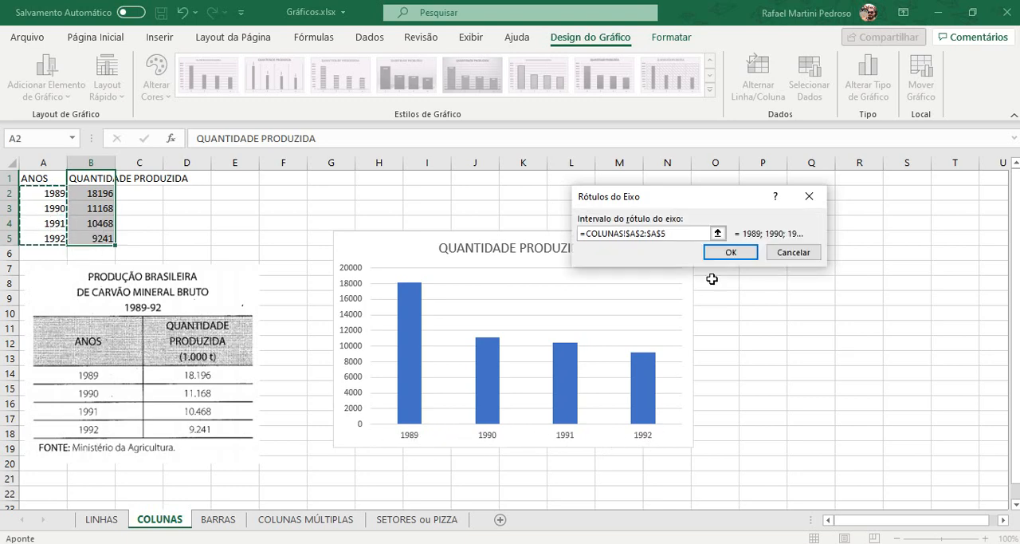
click(727, 254)
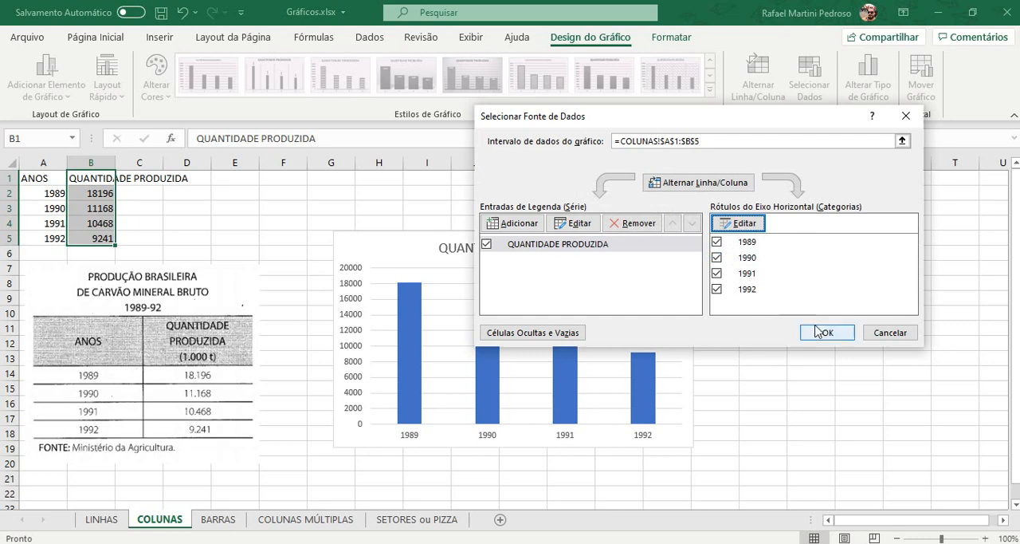
click(821, 334)
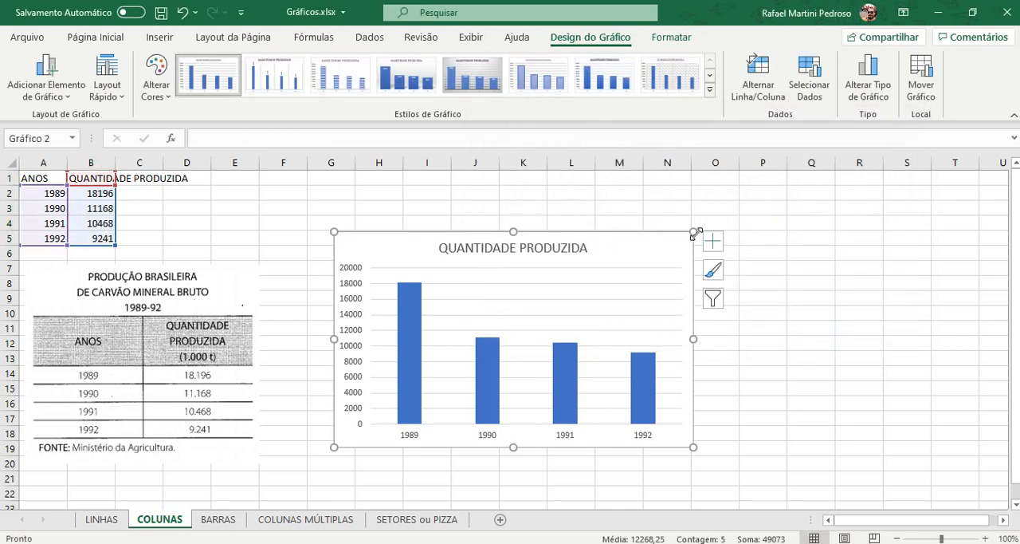
Step: Enlarge the chart to span about columns F to R and rows 1 to 22, and add Extremidade Externa data labels
drag(693, 232, 867, 177)
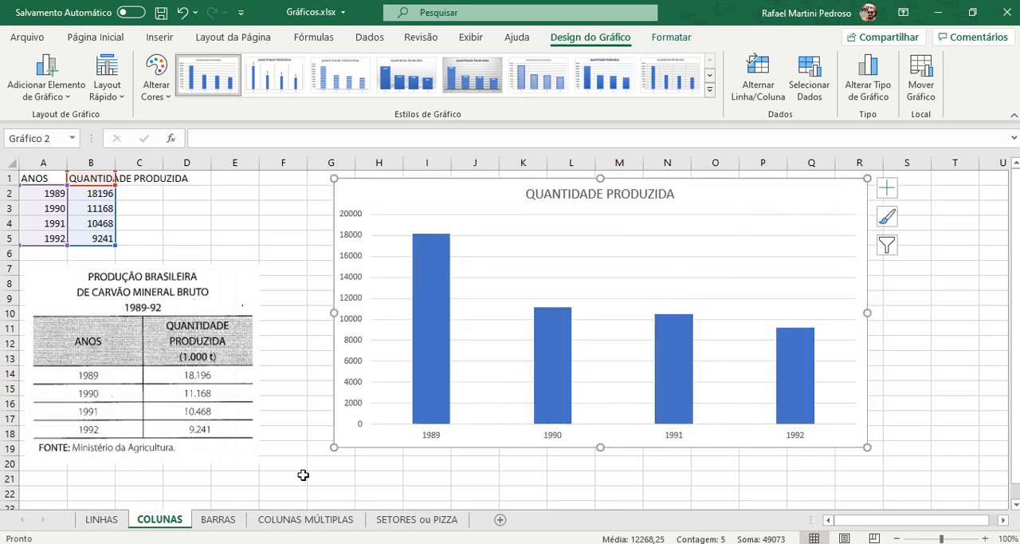
drag(335, 447, 285, 498)
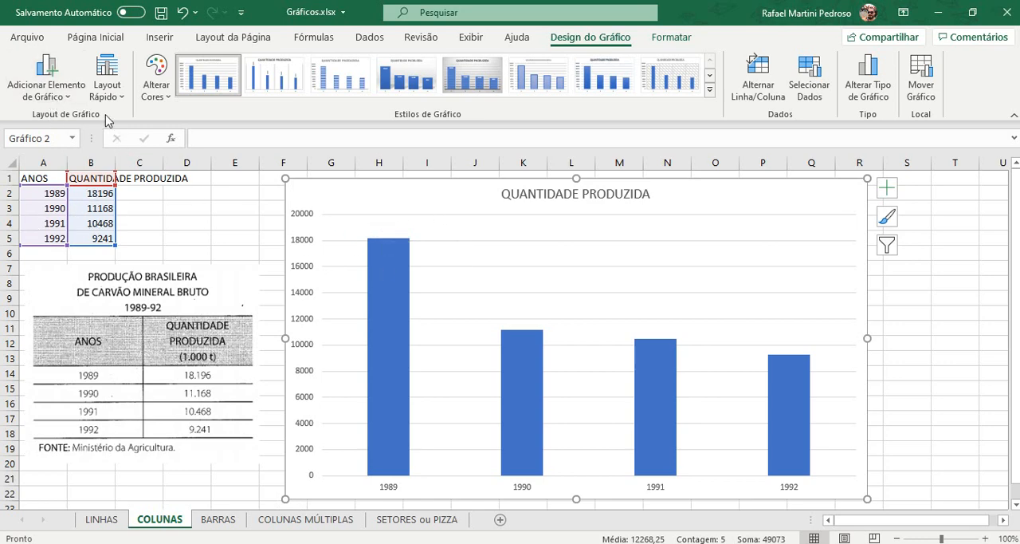
click(69, 92)
mouse_move(90, 180)
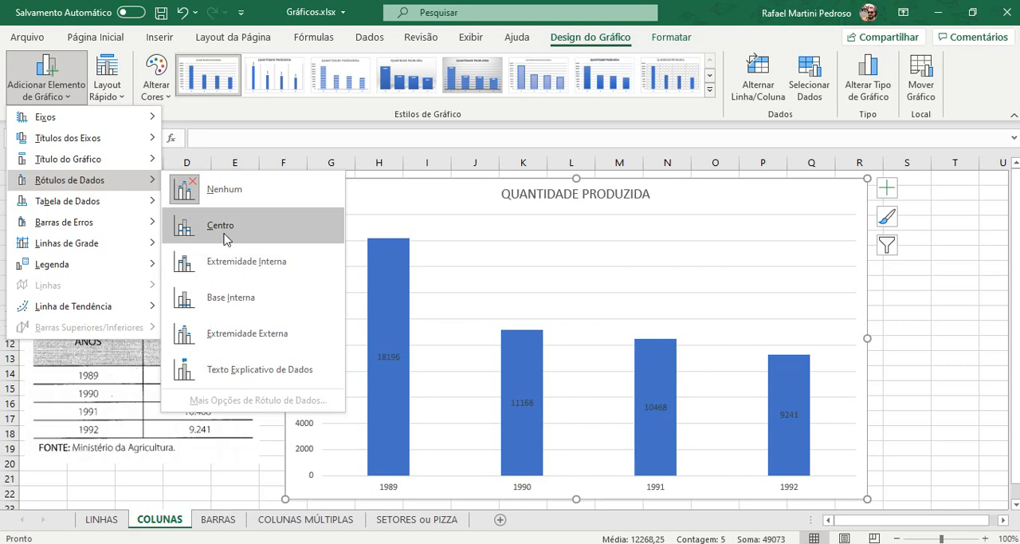
click(222, 333)
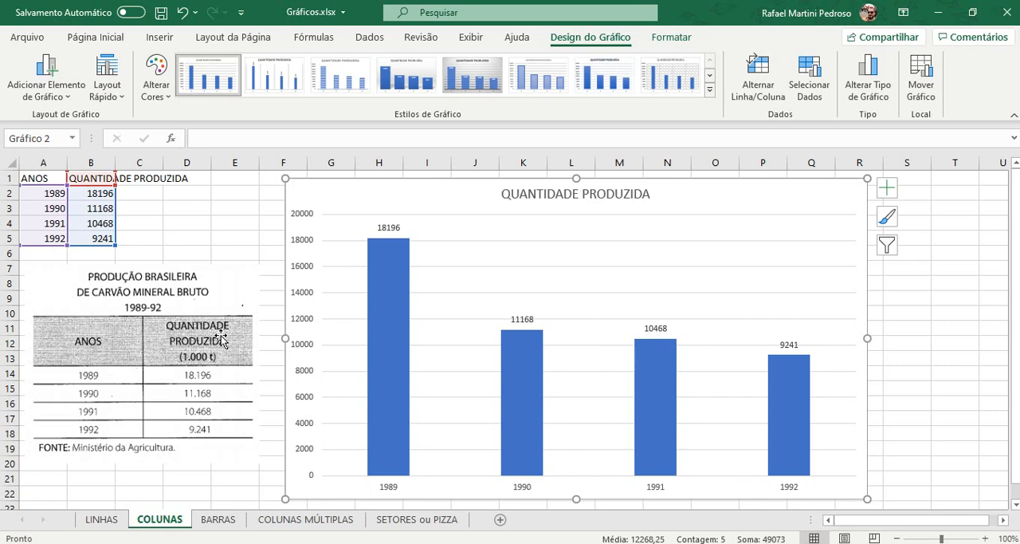
Step: Delete the chart's vertical value axis and its horizontal gridlines
click(303, 292)
key(Delete)
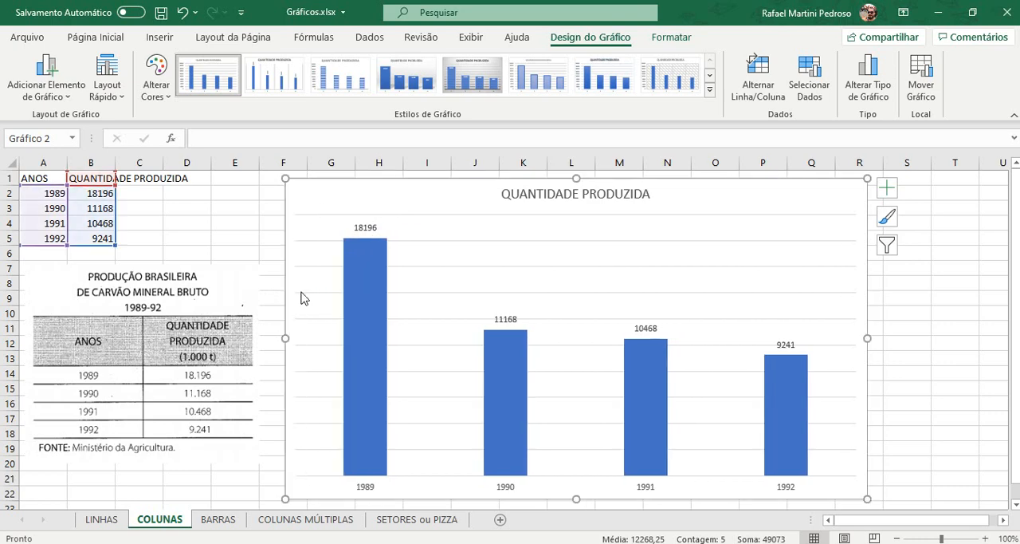
click(414, 324)
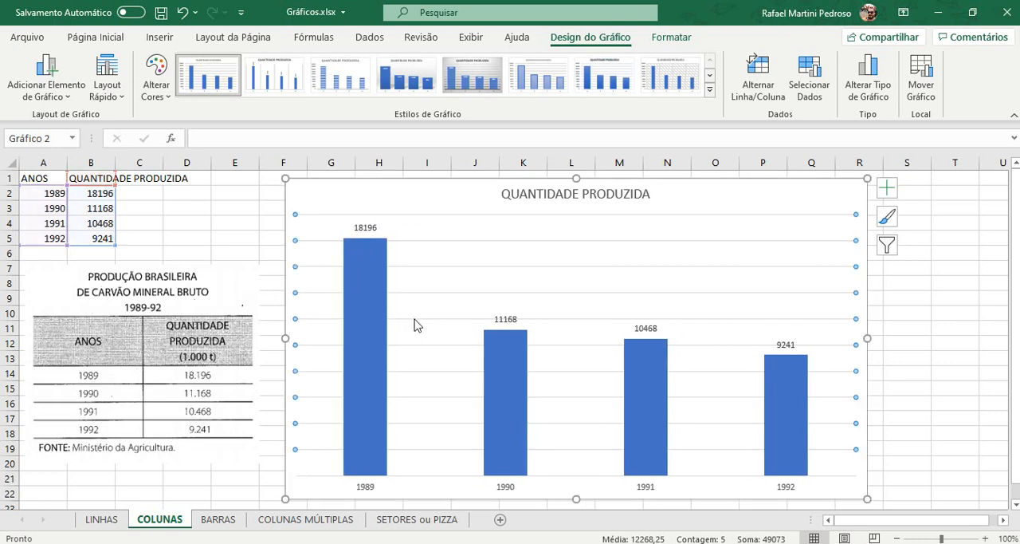
key(Delete)
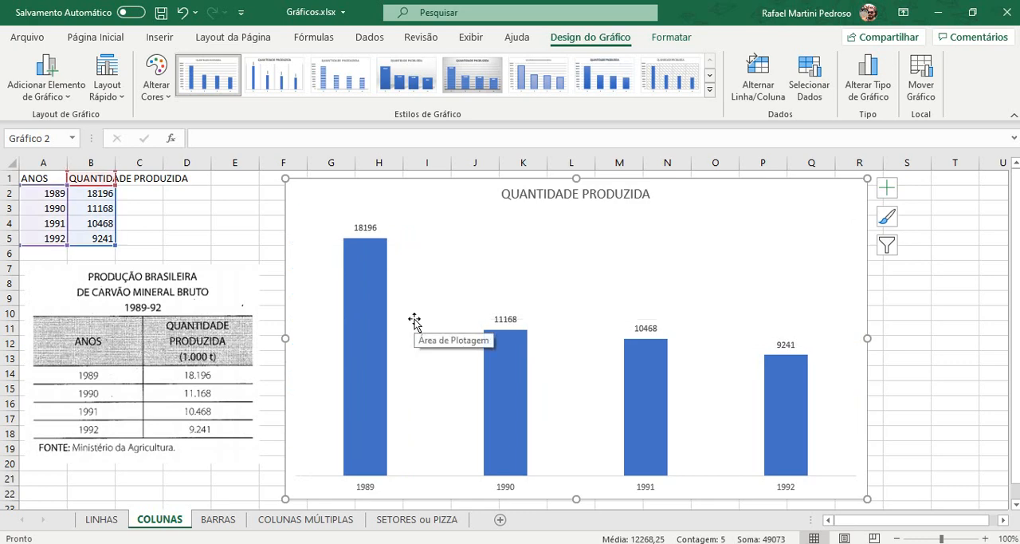
Step: Increase the font size of the data labels to 14 and of the year labels on the horizontal axis to 12
click(364, 228)
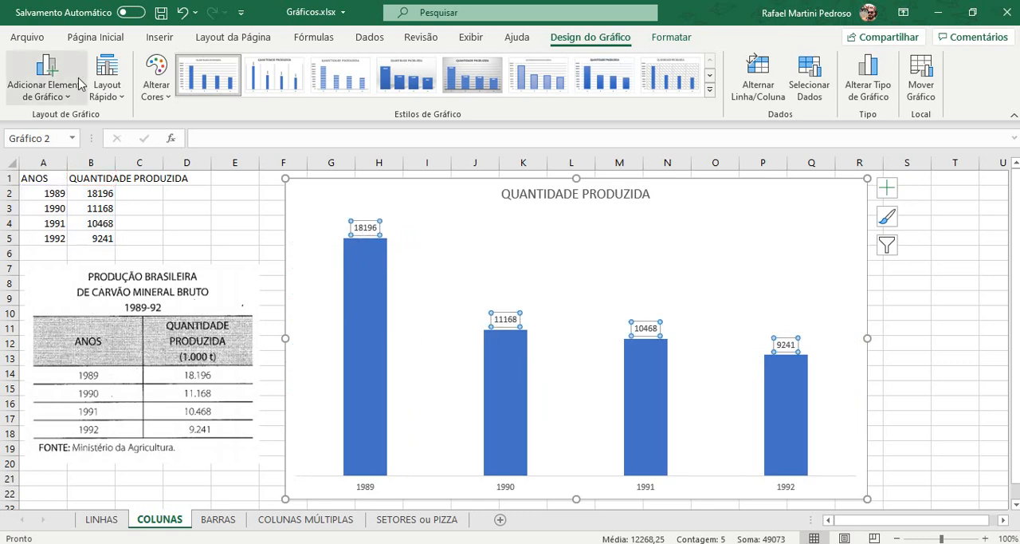
click(95, 38)
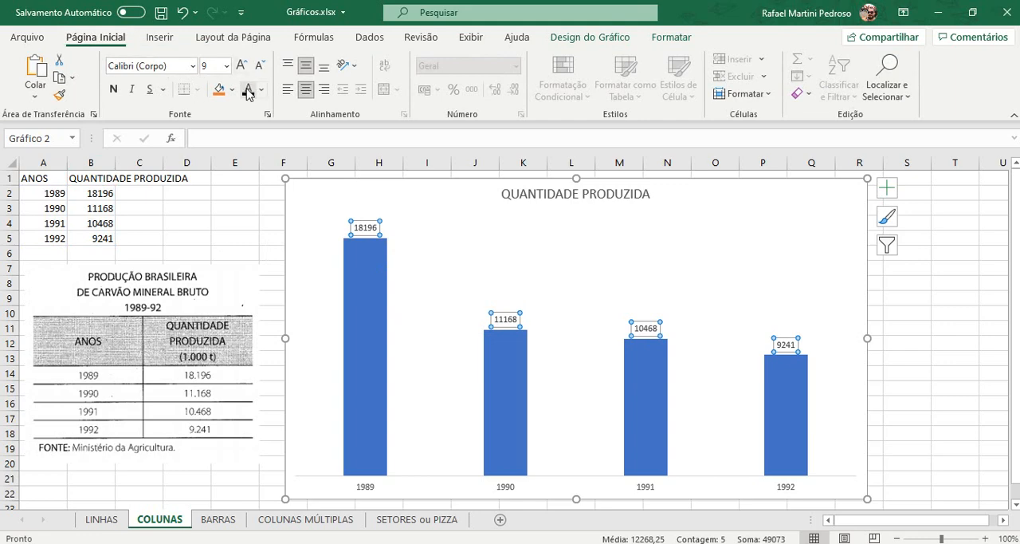
click(240, 66)
click(241, 65)
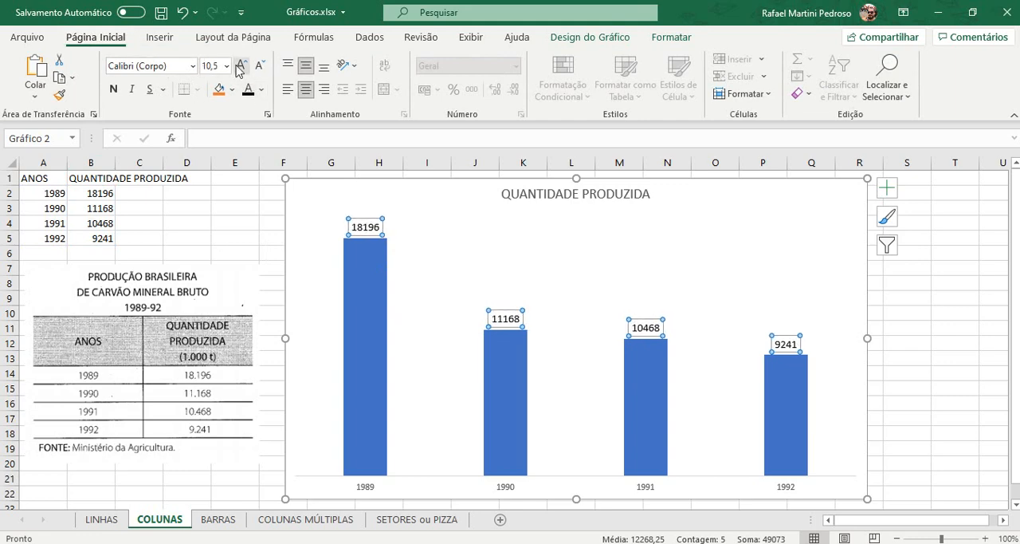
click(241, 66)
click(240, 66)
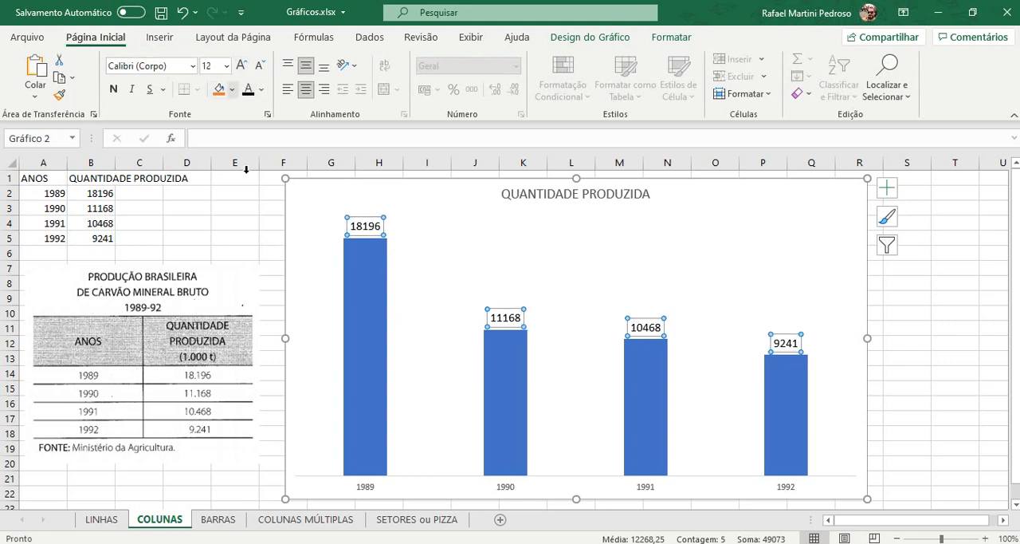
click(364, 490)
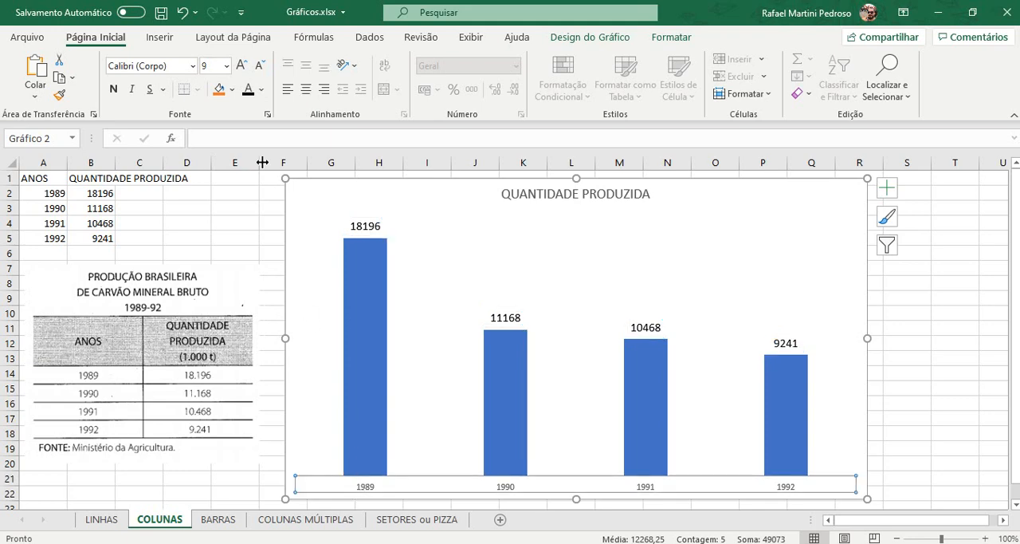
click(241, 65)
click(241, 66)
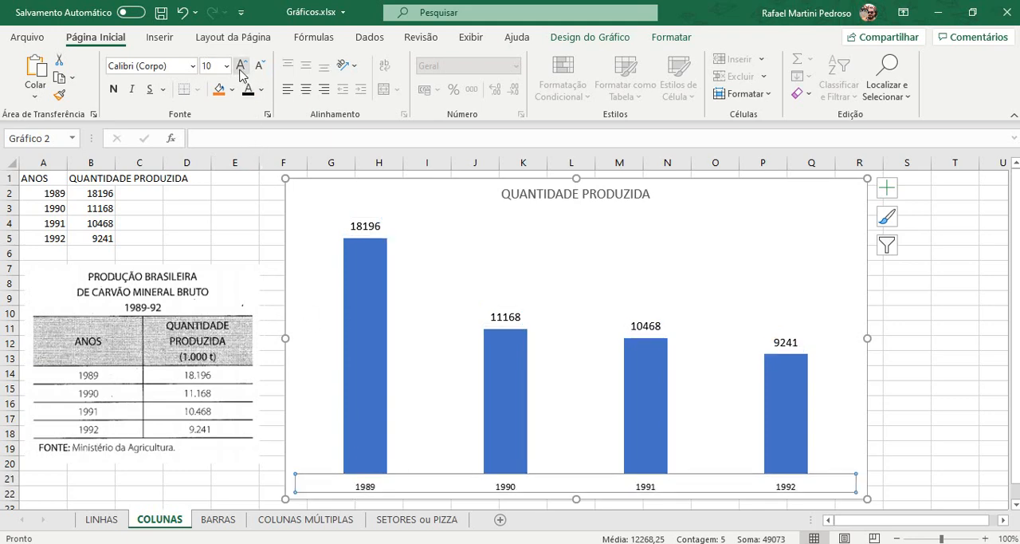
click(240, 66)
click(240, 66)
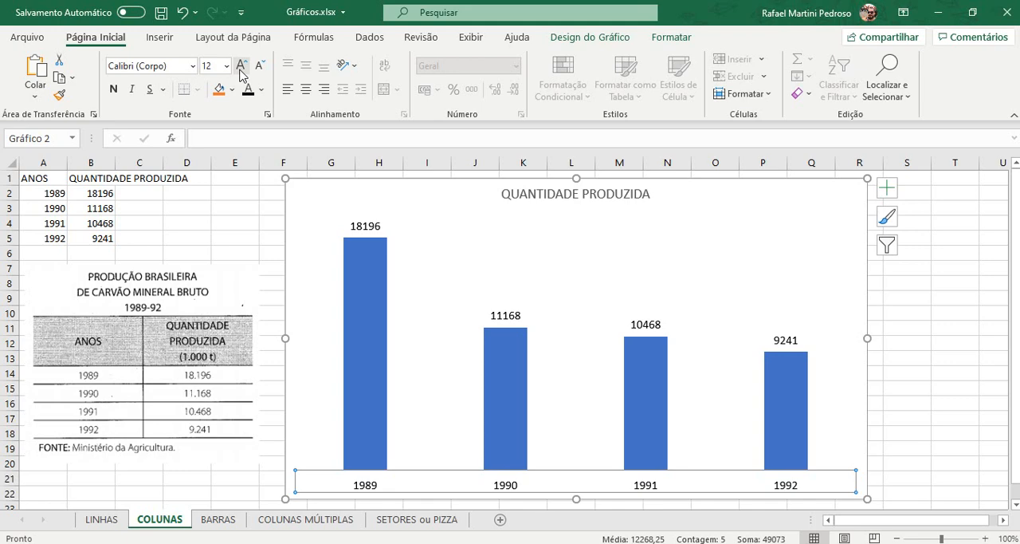
click(376, 227)
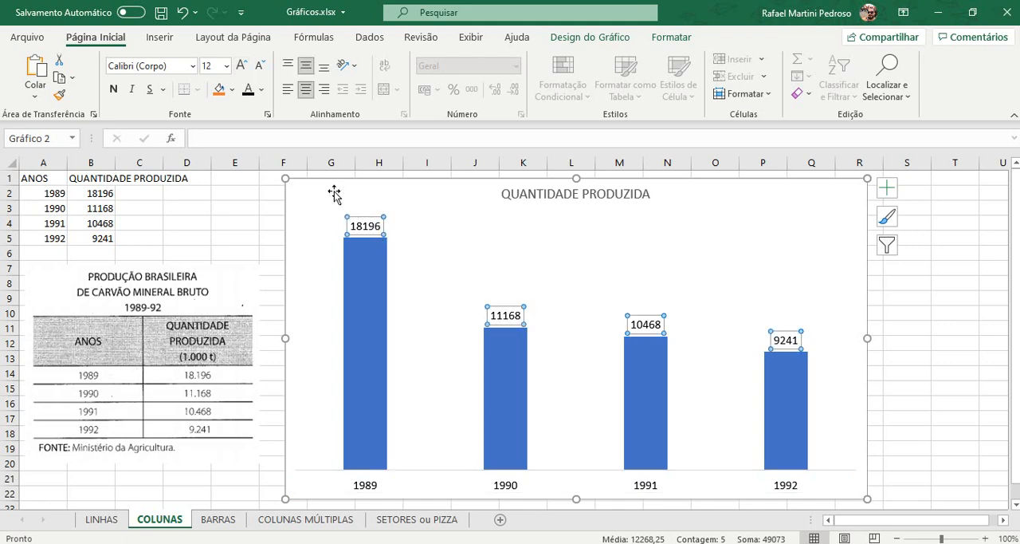
click(242, 67)
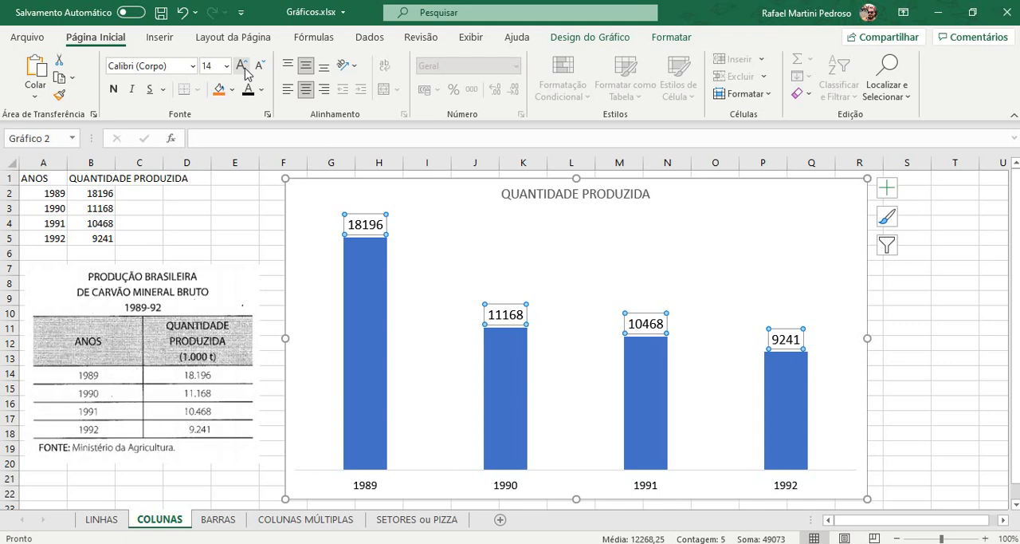
Step: Fill all the chart columns with a near-black shade from the theme colours
click(360, 270)
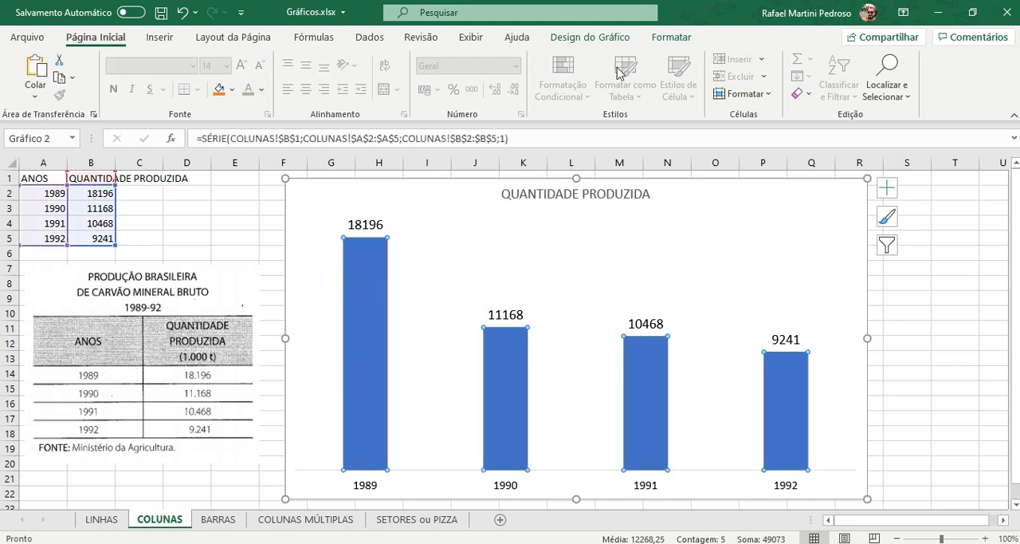
click(657, 36)
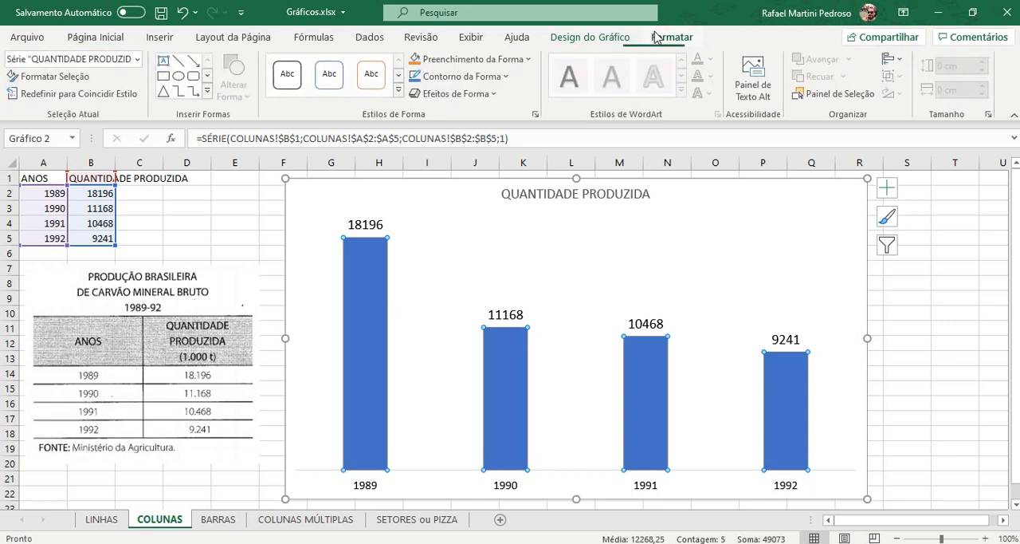
click(472, 59)
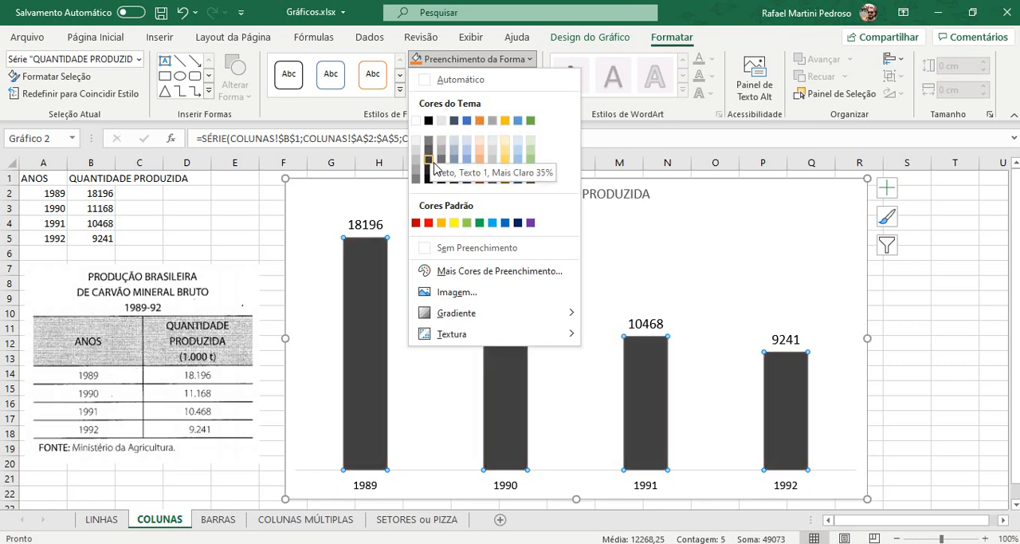
click(428, 169)
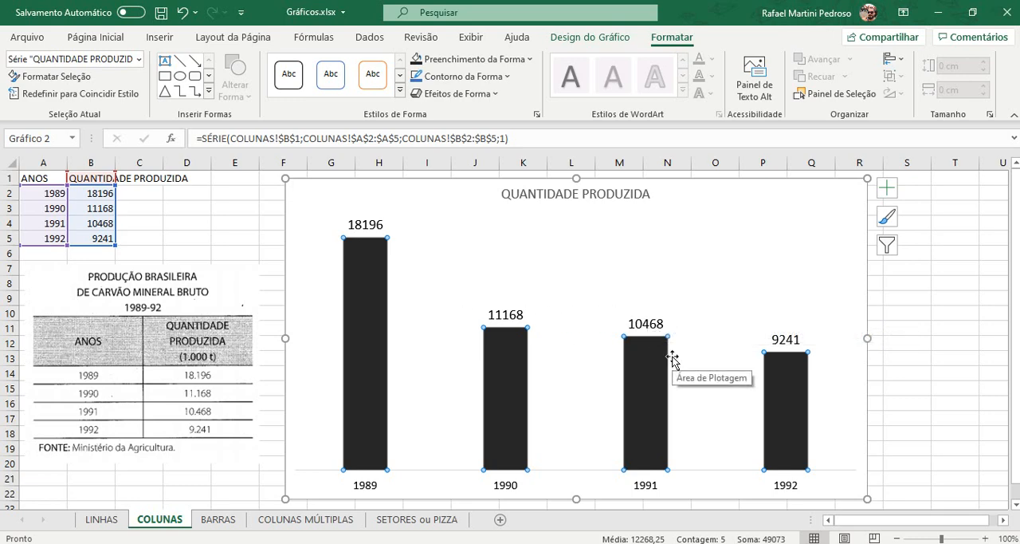
click(886, 316)
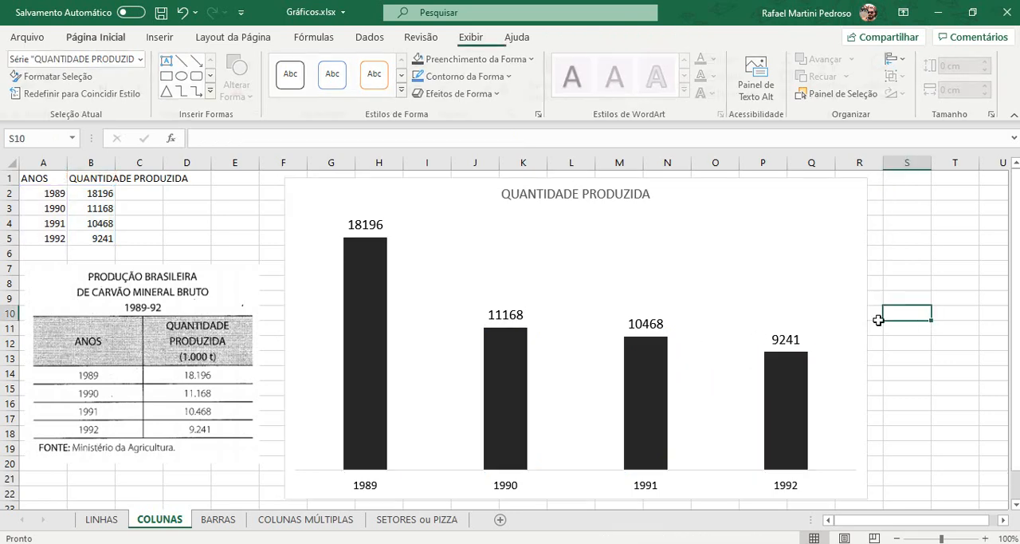
Step: Try a gold fill on all the chart columns and replace it with a dark grey theme shade
click(511, 365)
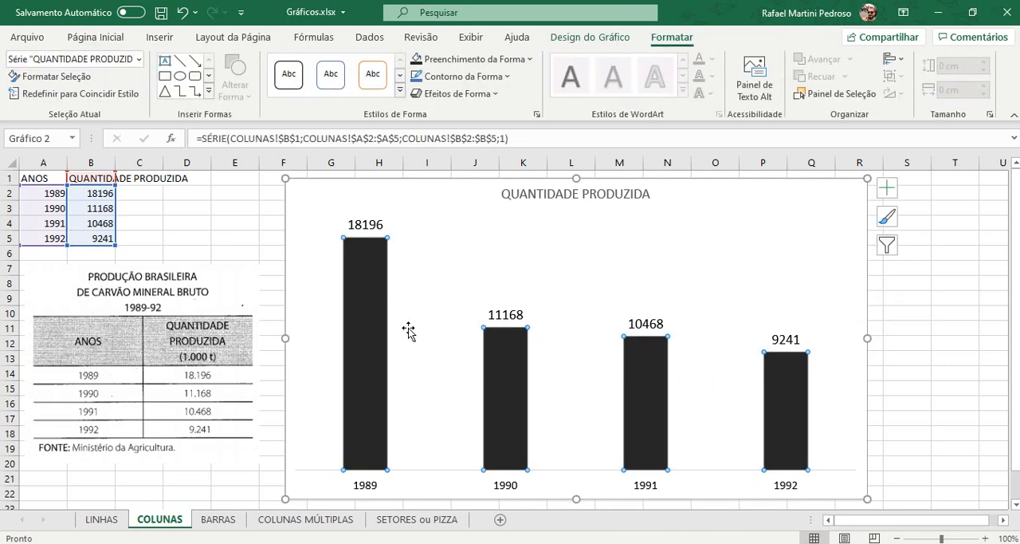
click(474, 59)
click(505, 121)
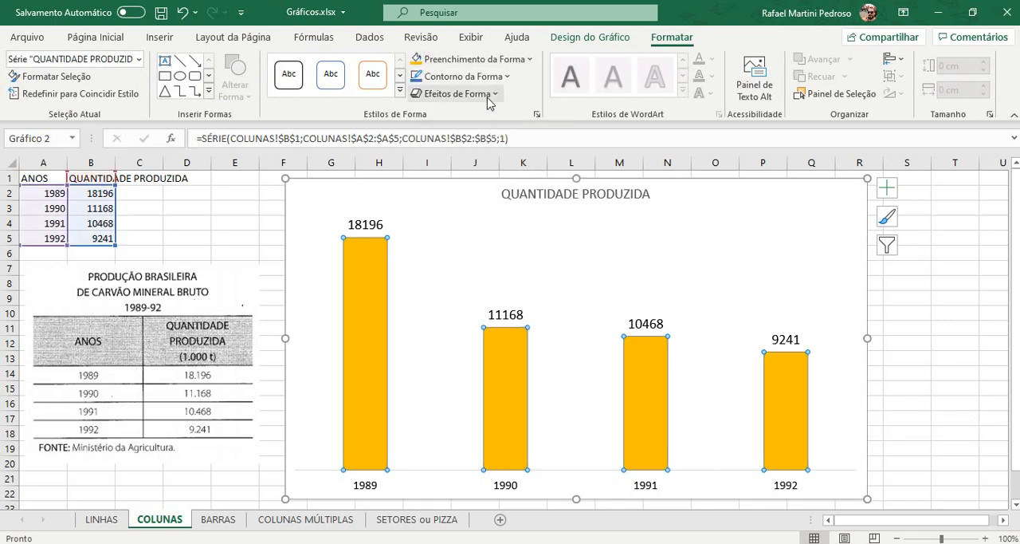
click(474, 59)
click(428, 162)
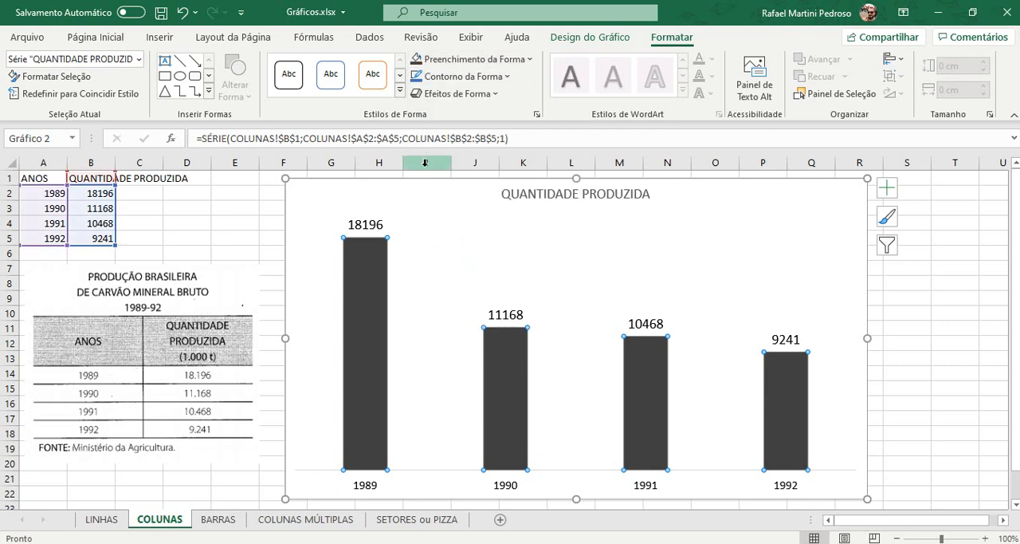
Step: Try a gold fill on the 1990 column alone and undo it
click(501, 368)
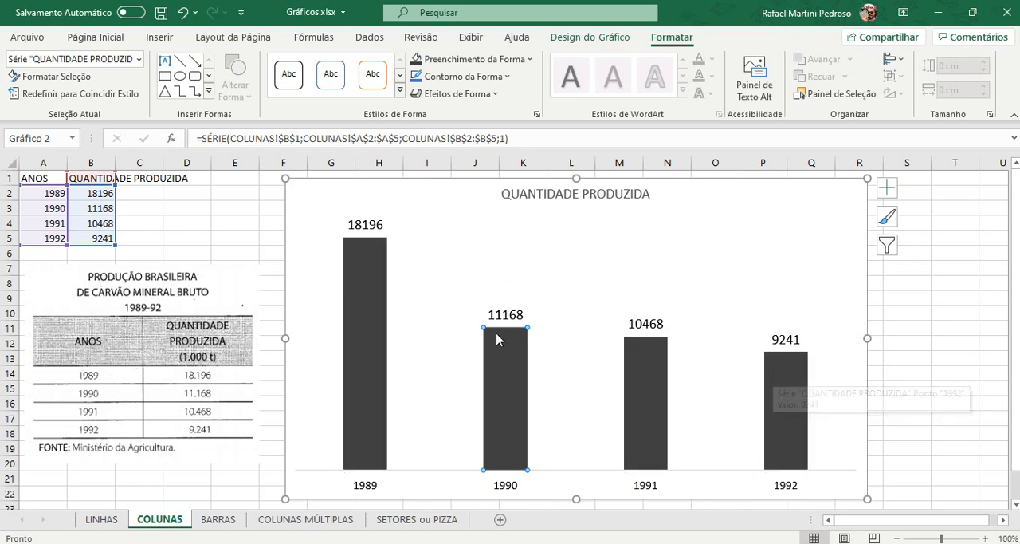
click(451, 67)
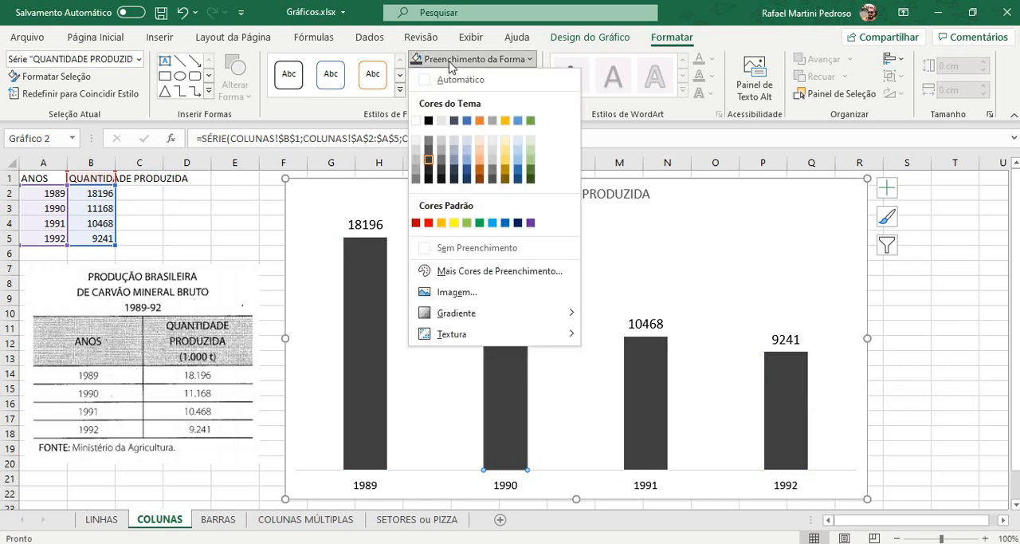
click(504, 122)
click(921, 280)
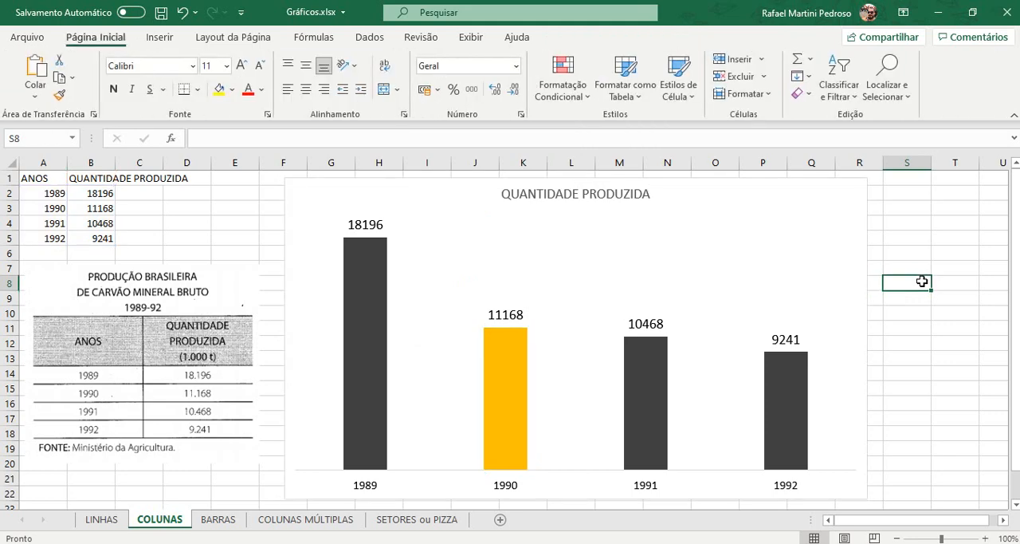
mouse_move(513, 441)
click(182, 15)
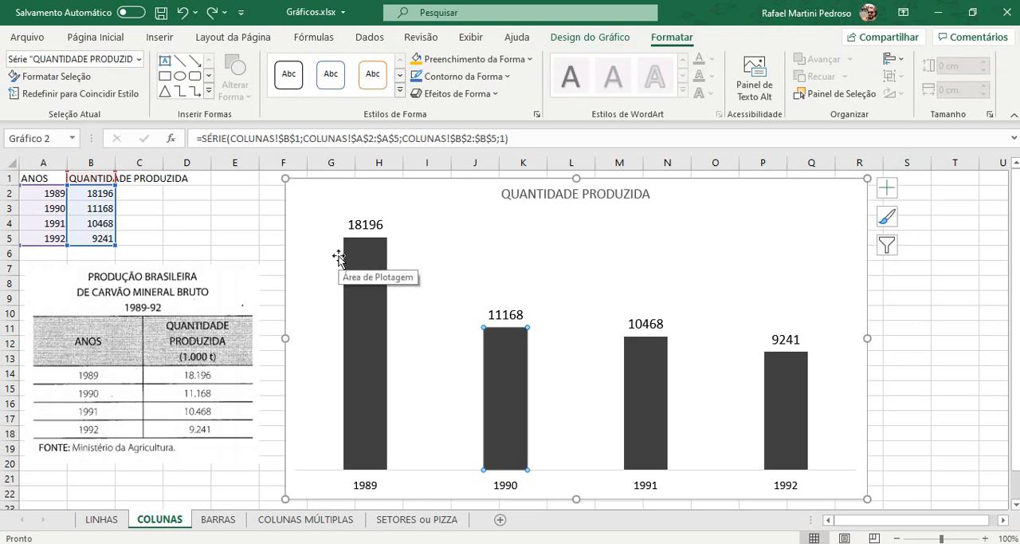
Step: Change the chart's colours to the palette that makes all the columns blue
click(590, 37)
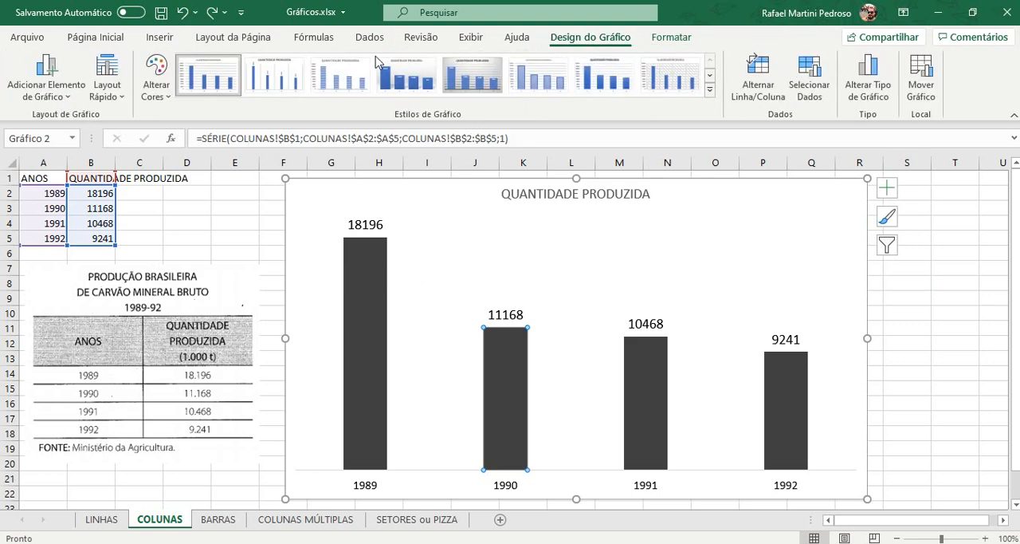
click(172, 84)
click(167, 139)
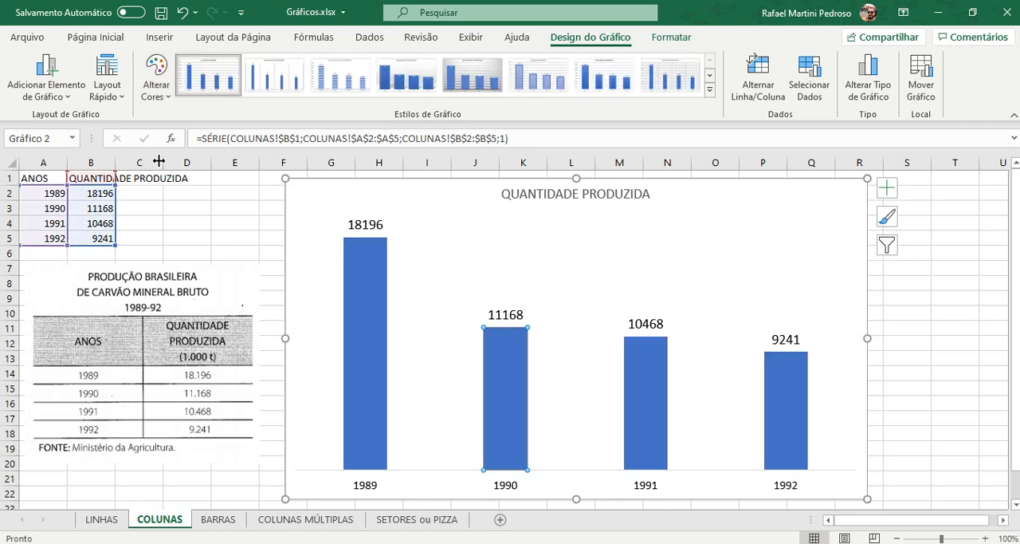
Step: Try the colour palettes that make all the chart columns orange and green
click(174, 84)
click(168, 159)
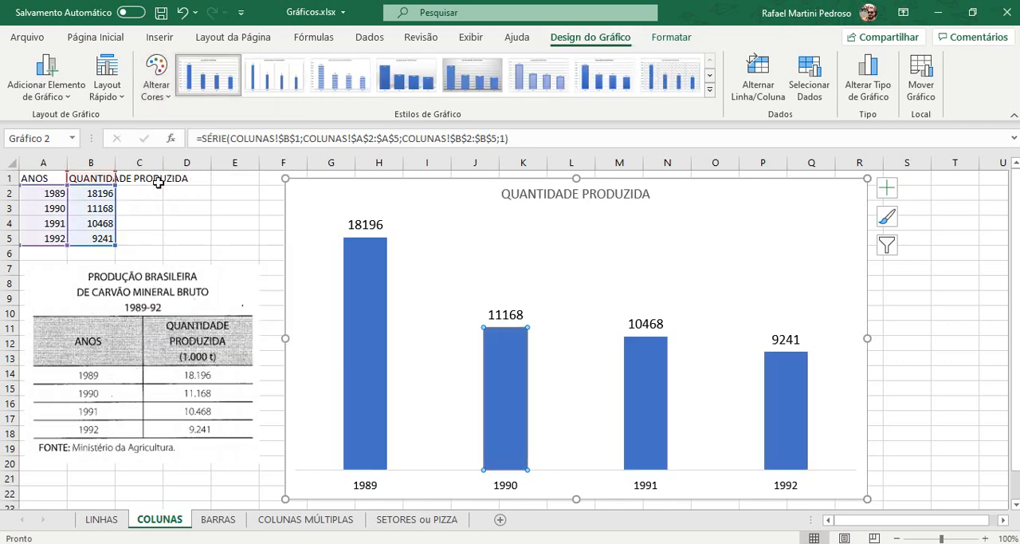
click(152, 87)
click(159, 203)
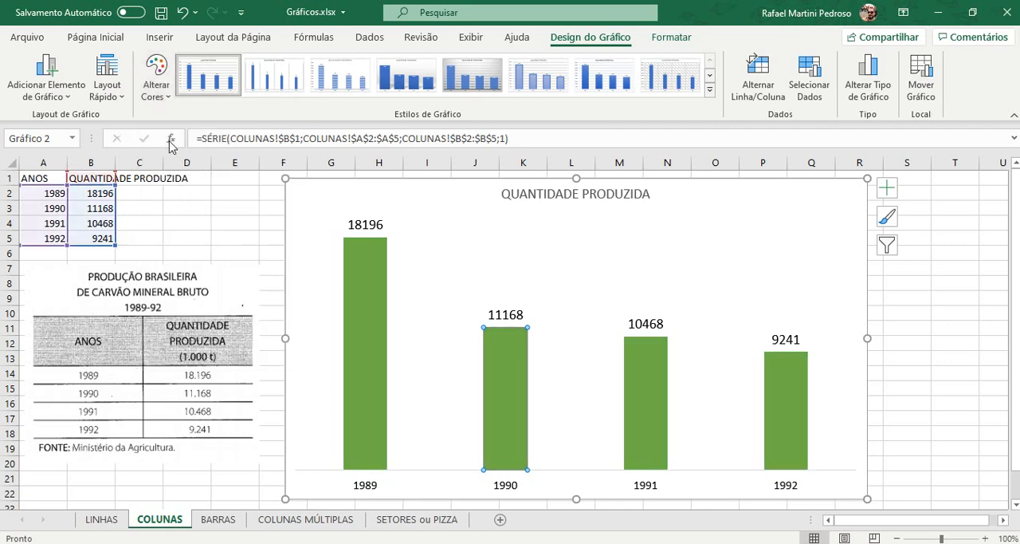
Step: Change the chart's colours to the monochromatic grey palette
click(156, 80)
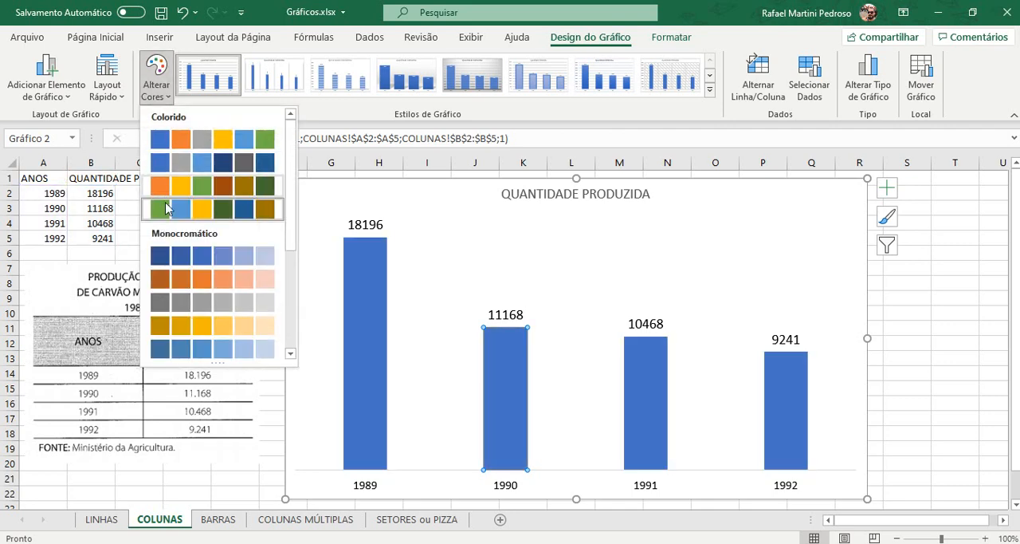
click(163, 299)
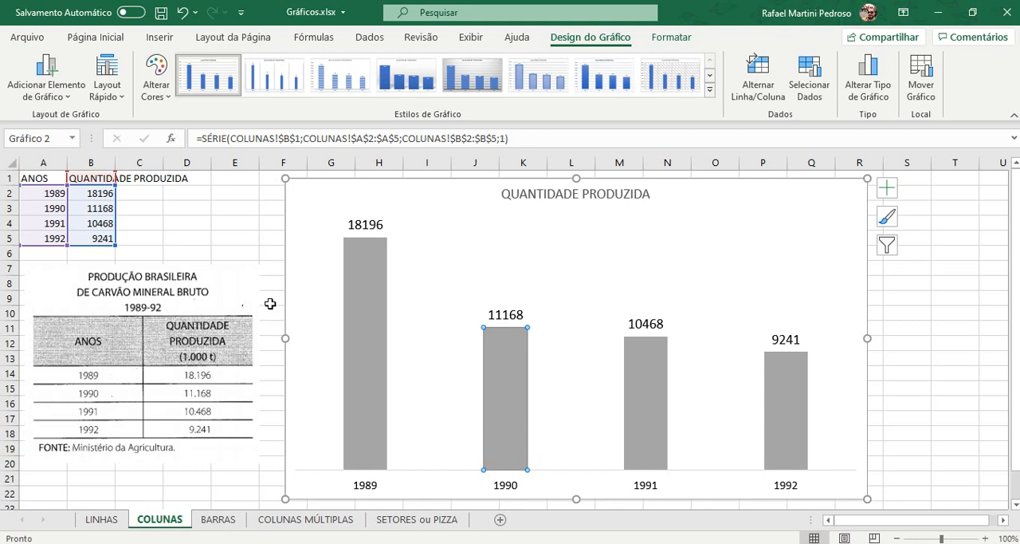
Step: Replace the chart title with "PRODUÇÃO BRASILEIRA DE CARVÃO MINERAL BRUTO - 1989/1992"
click(564, 197)
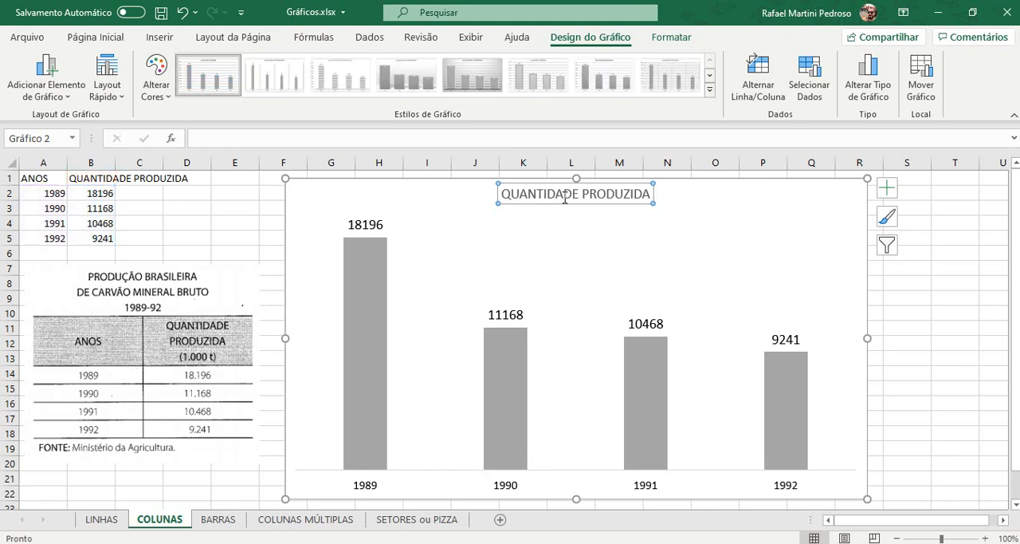
triple_click(564, 197)
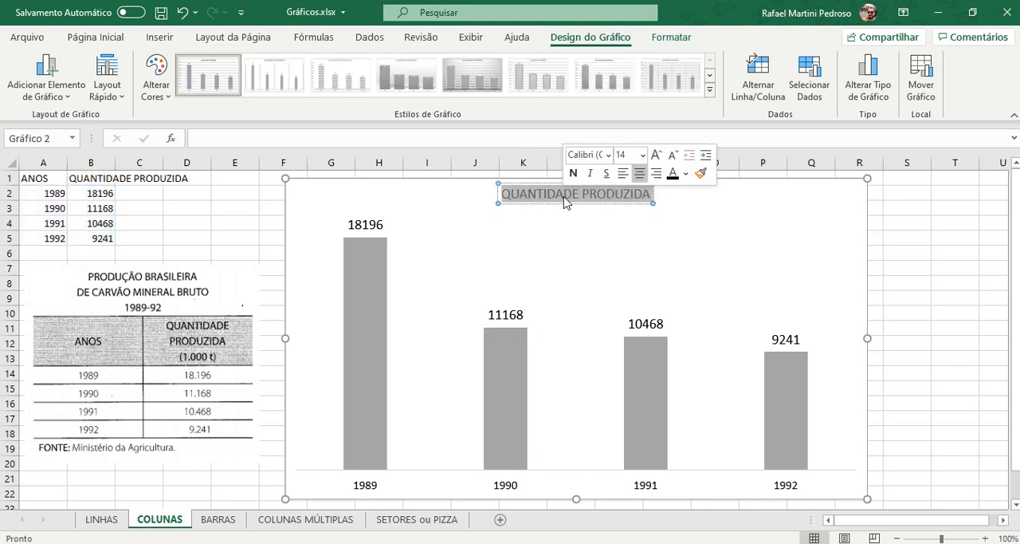
key(Delete)
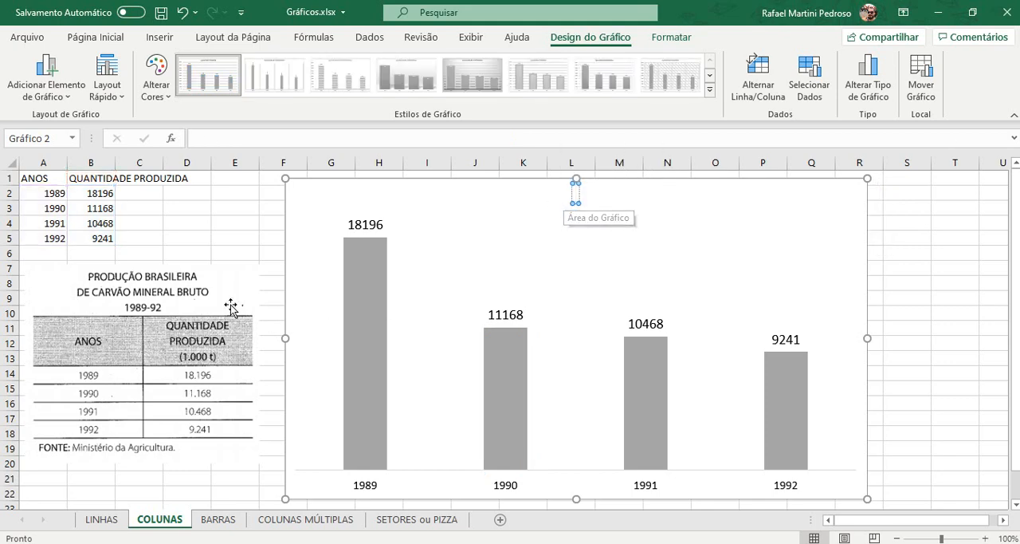
text(PRO)
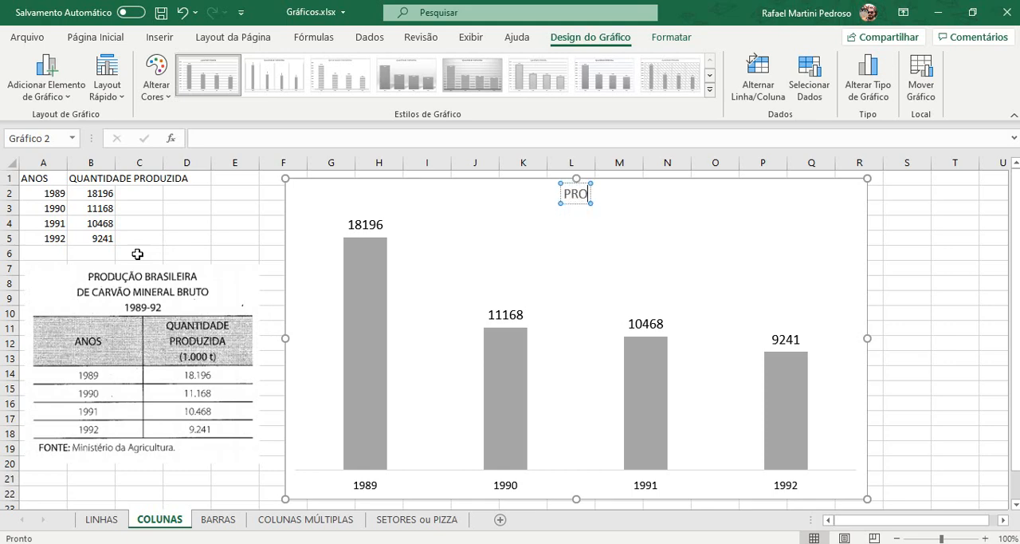
text(DUÇÃO)
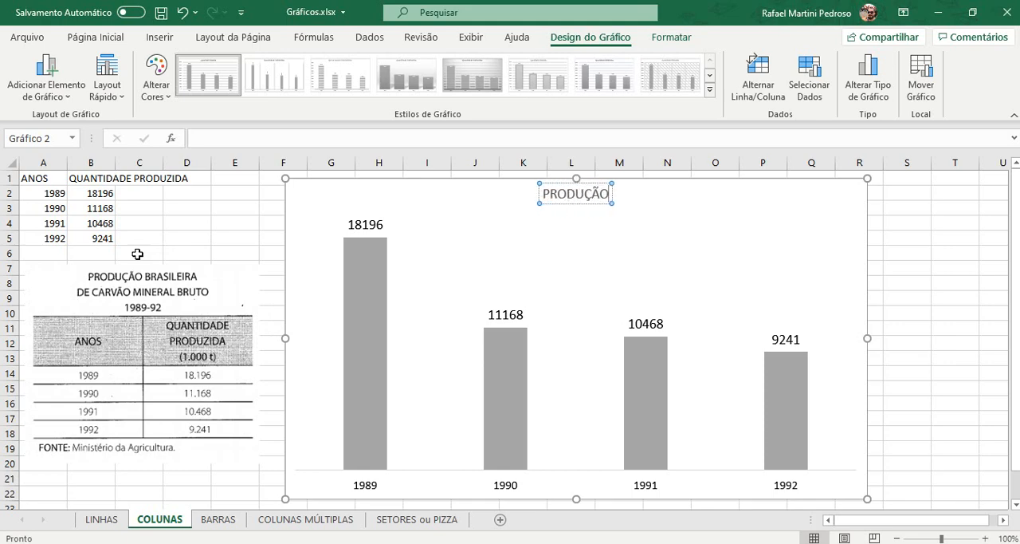
text( BRASILEIR)
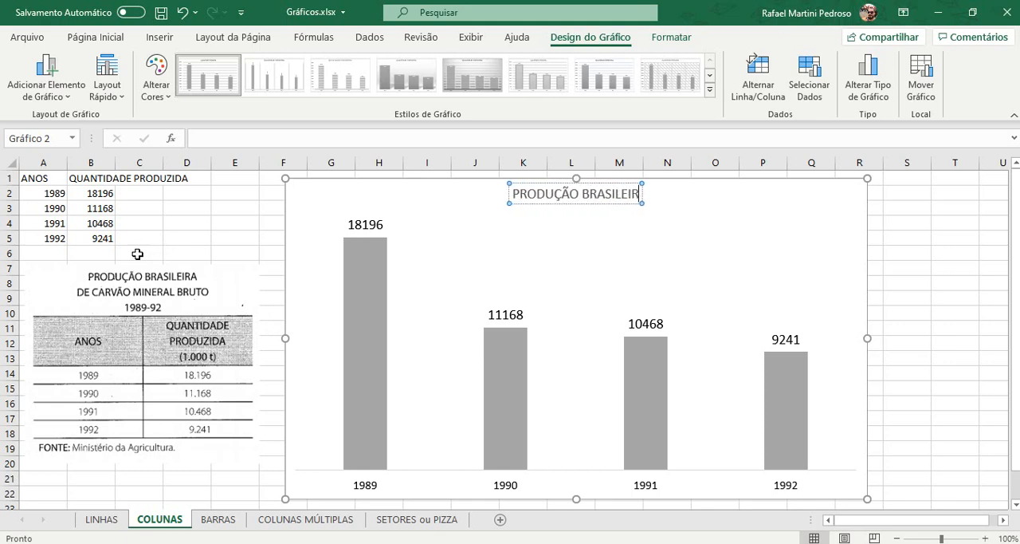
text(A DE CA)
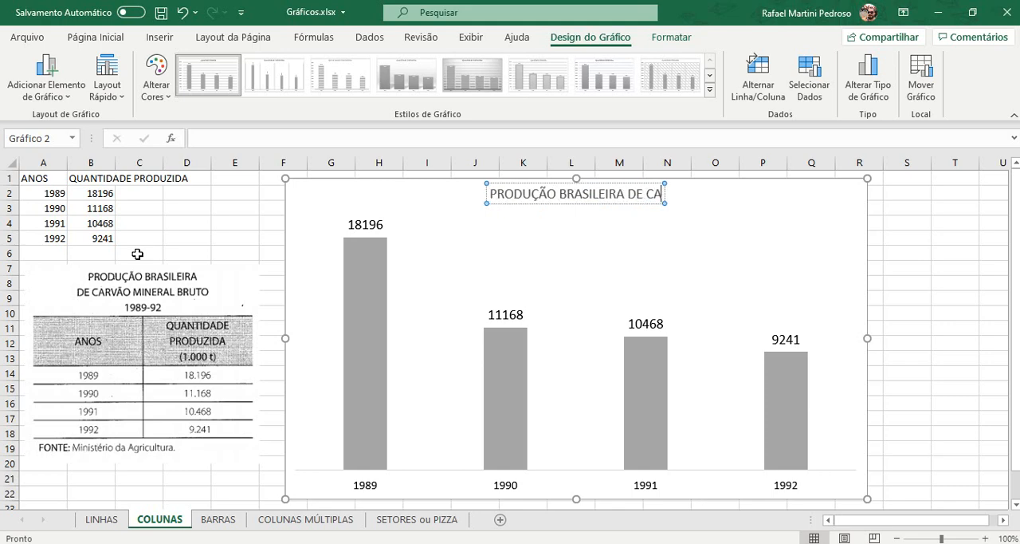
text(RVÃO MIN)
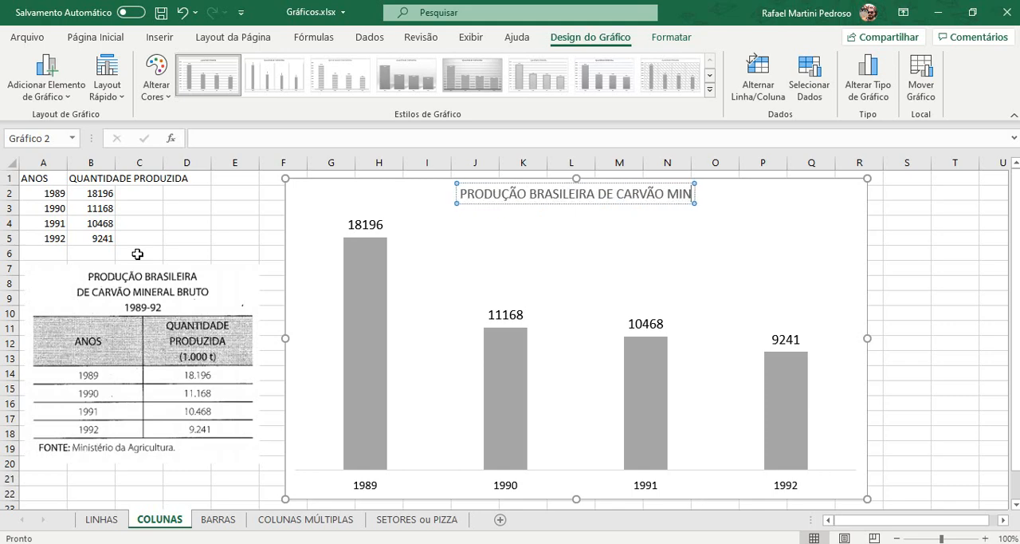
text(ERAL BRUTO)
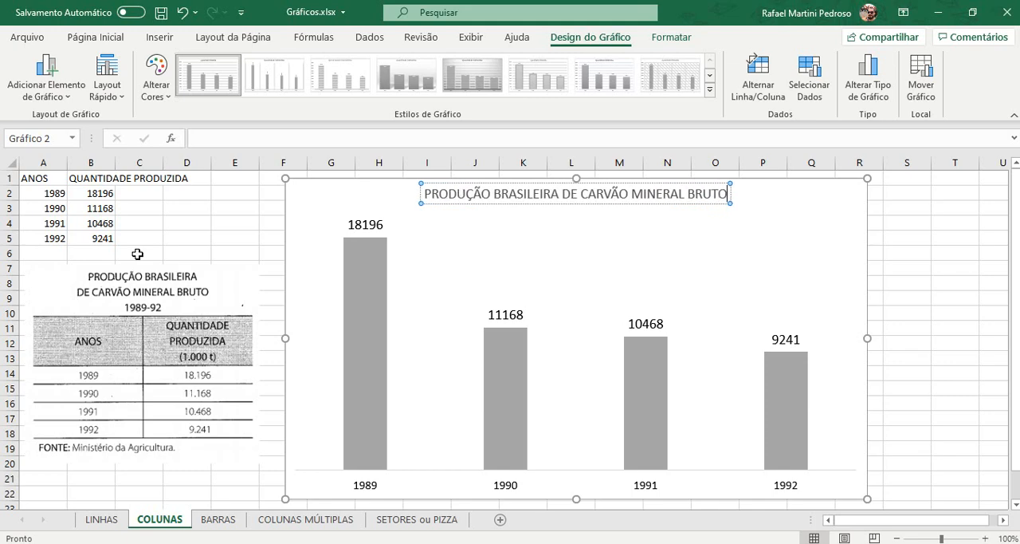
text( -)
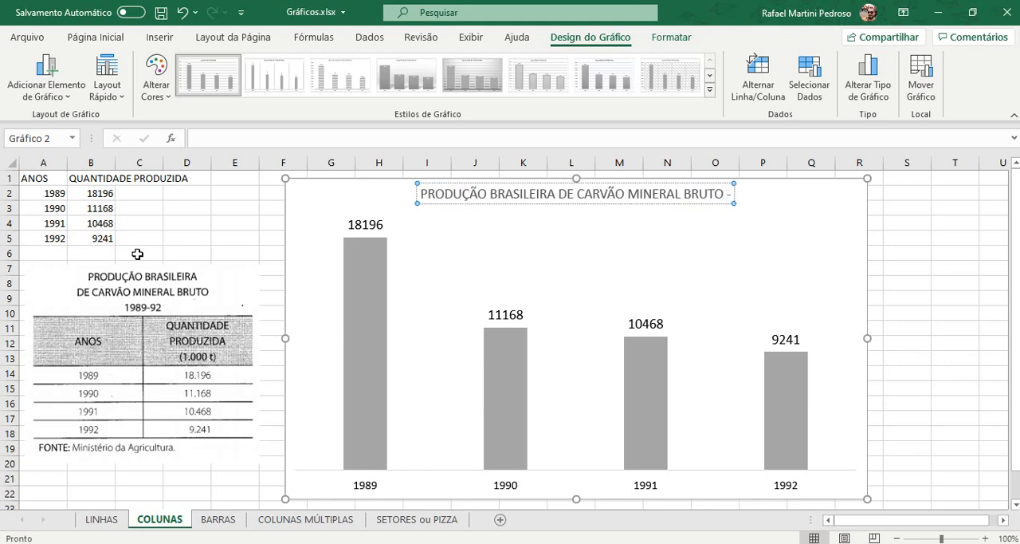
text( 1989/)
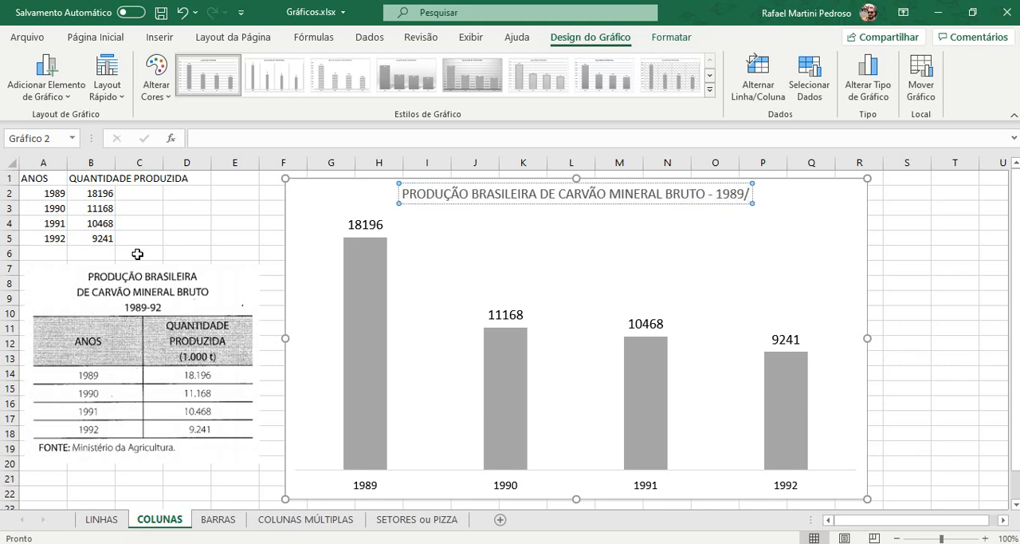
text(1992)
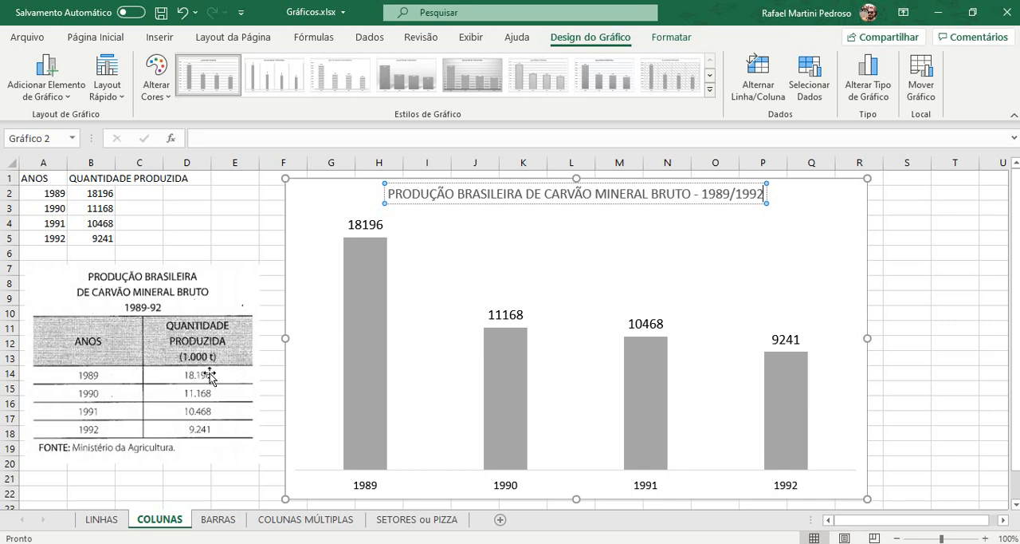
Step: Add a second line "(1.000 t)" to the chart title and make that line italic
key(Return)
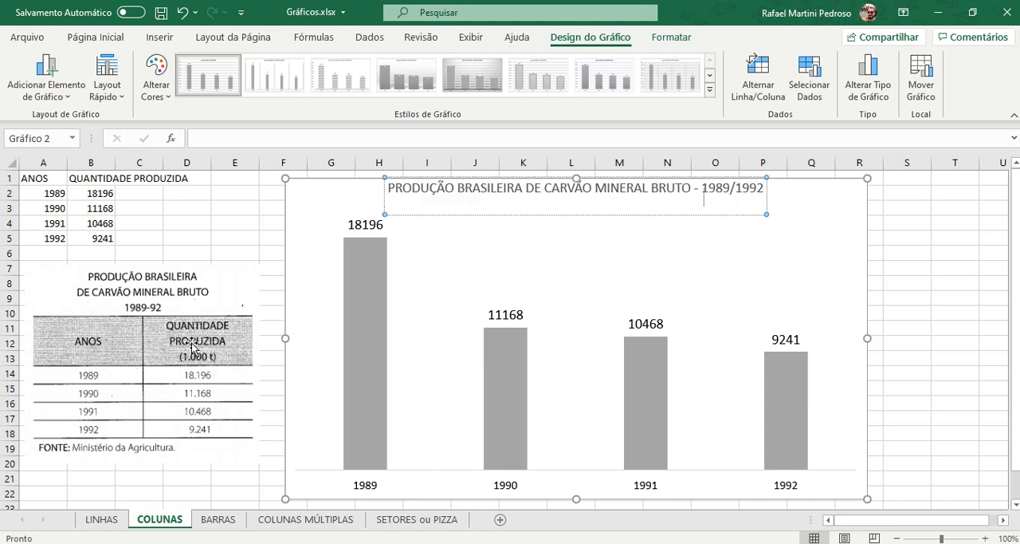
text((1.000 t))
key(shift+Left)
key(shift+Left)
key(shift+Left)
key(shift+Left)
key(shift+Left)
key(shift+Left)
key(shift+Left)
key(shift+Left)
key(shift+Left)
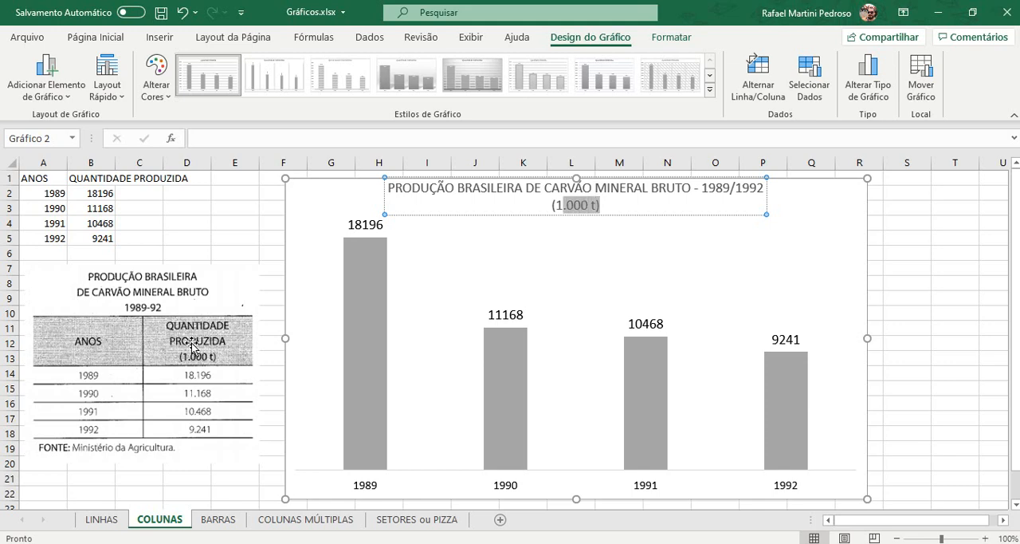
click(100, 38)
click(135, 90)
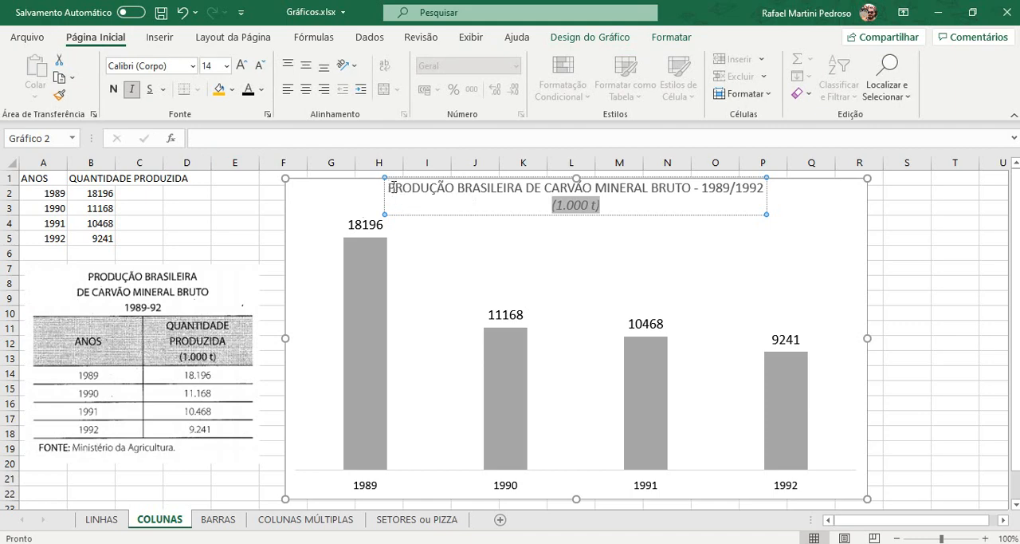
Step: Make the first line of the chart title bold and set its font size to 18
drag(388, 188, 763, 193)
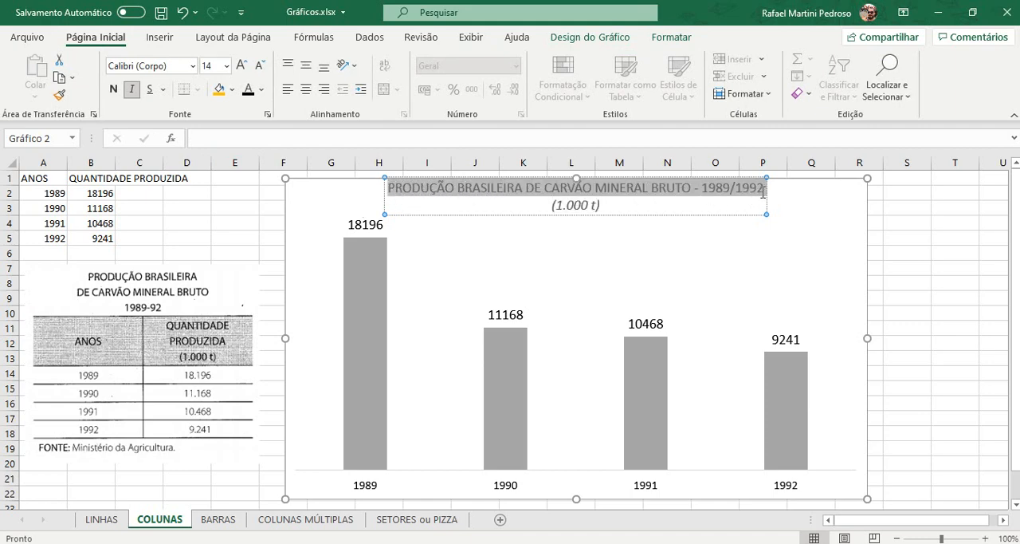
click(243, 65)
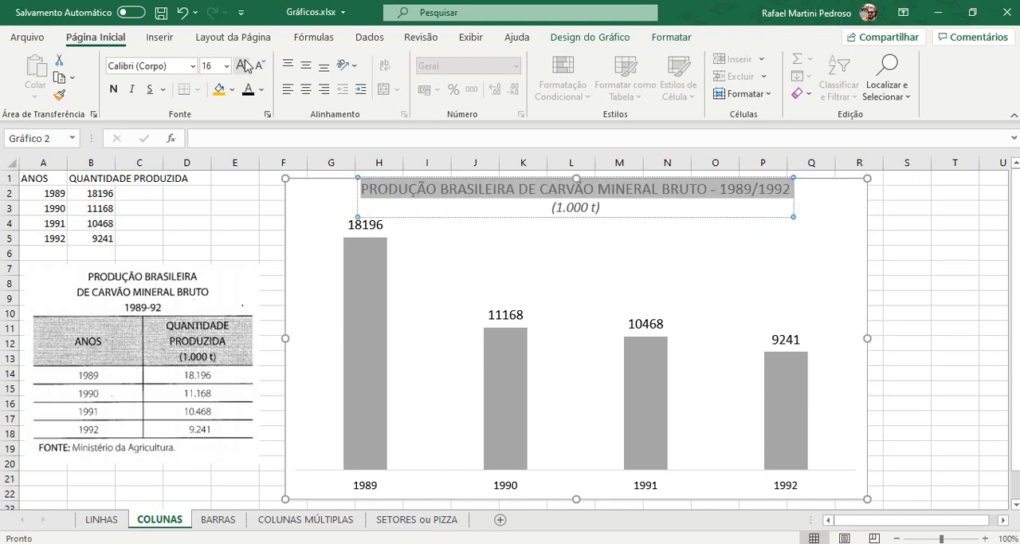
click(243, 65)
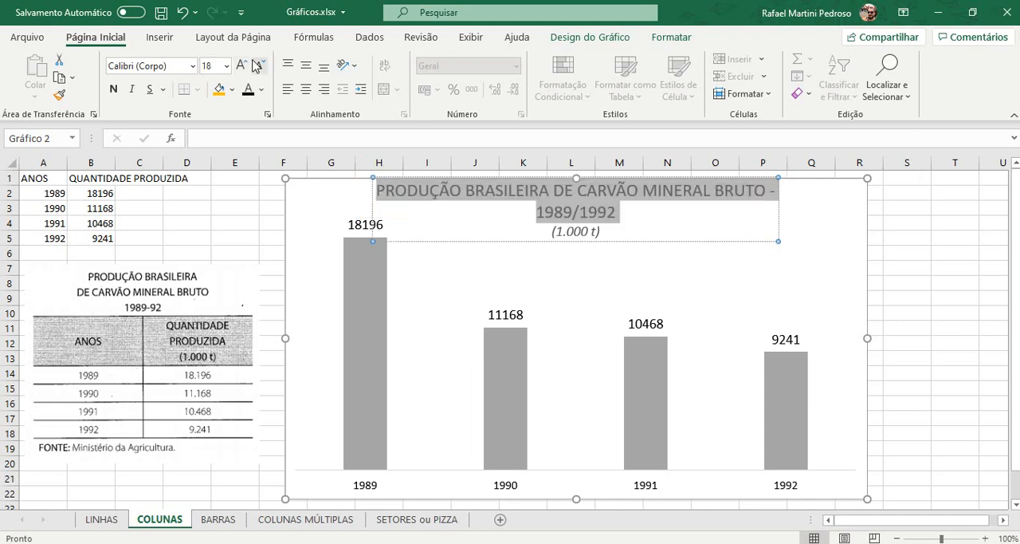
click(115, 90)
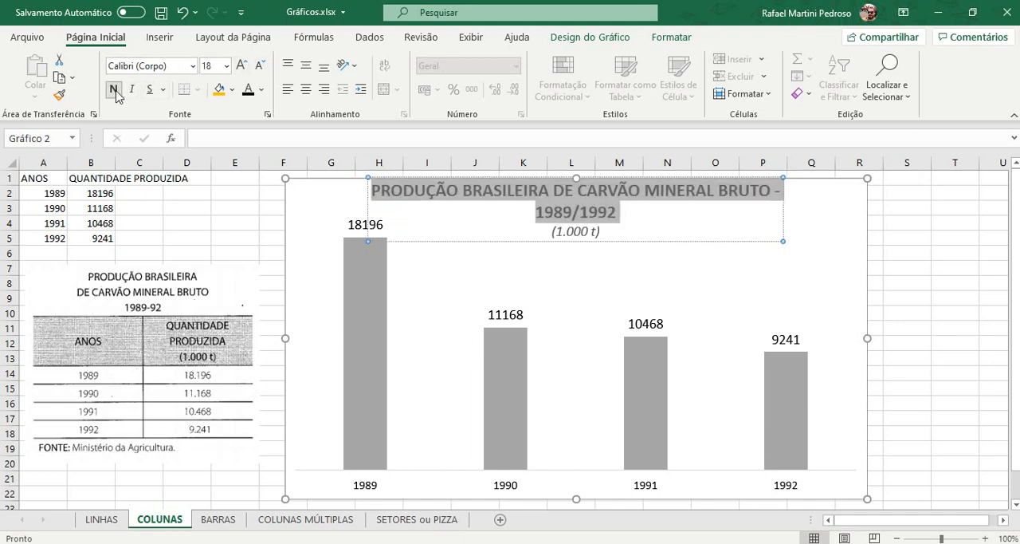
click(259, 66)
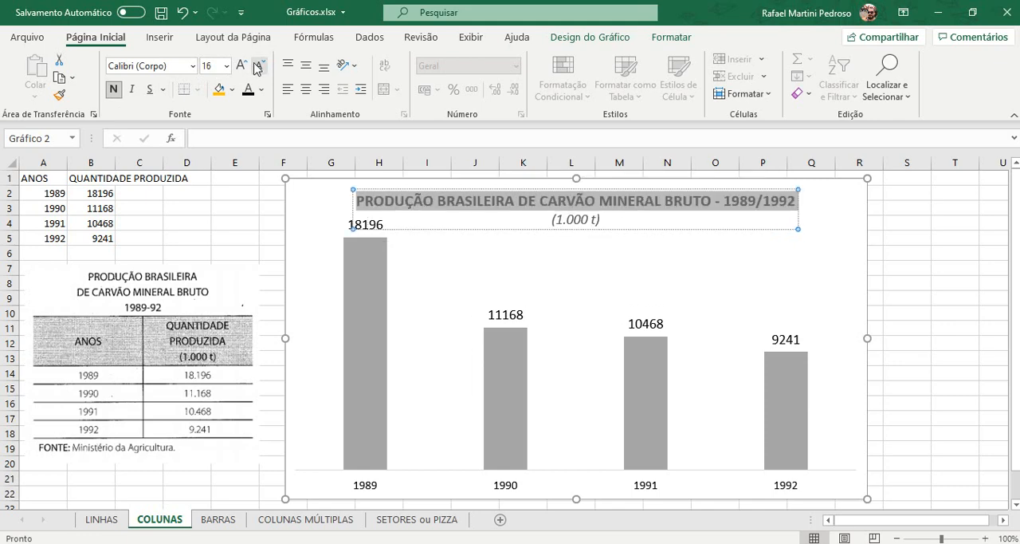
click(241, 66)
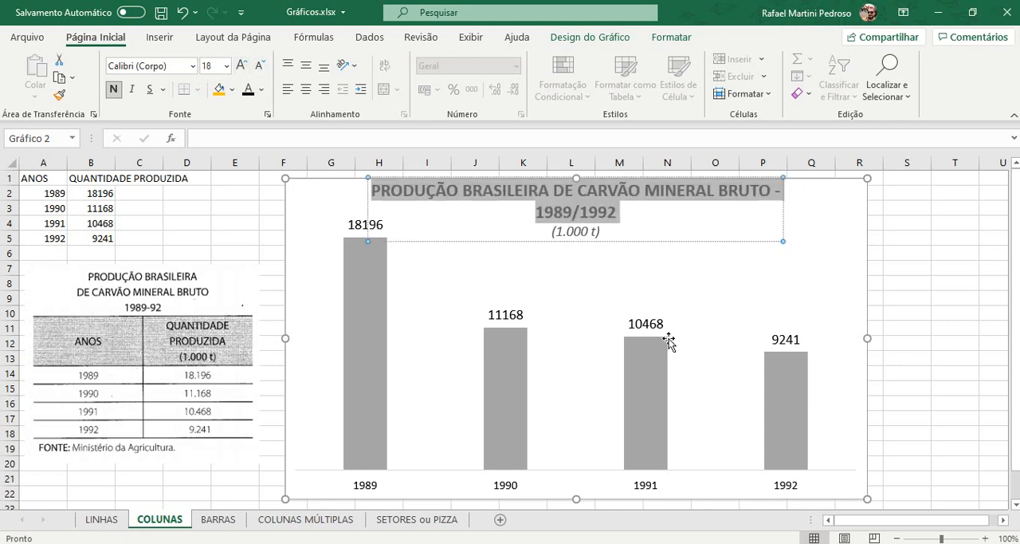
Step: Colour the whole chart title black and widen the chart to column T so the first title line fits on one row
click(526, 241)
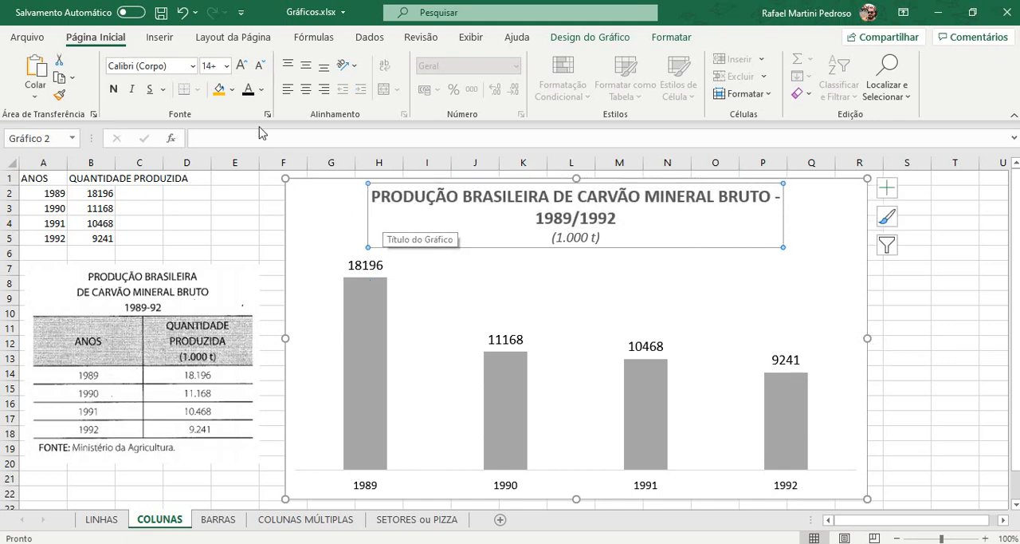
click(249, 90)
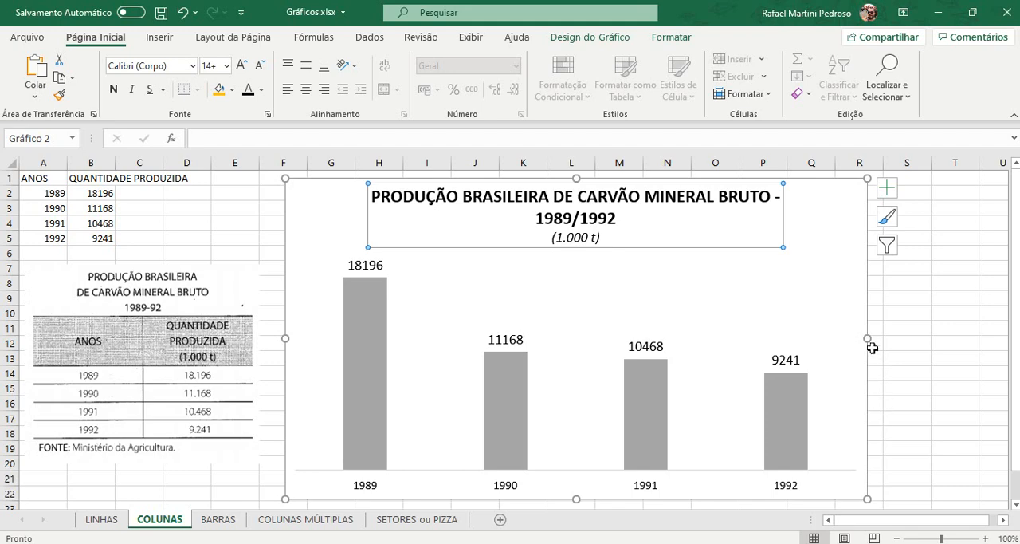
drag(869, 338, 957, 337)
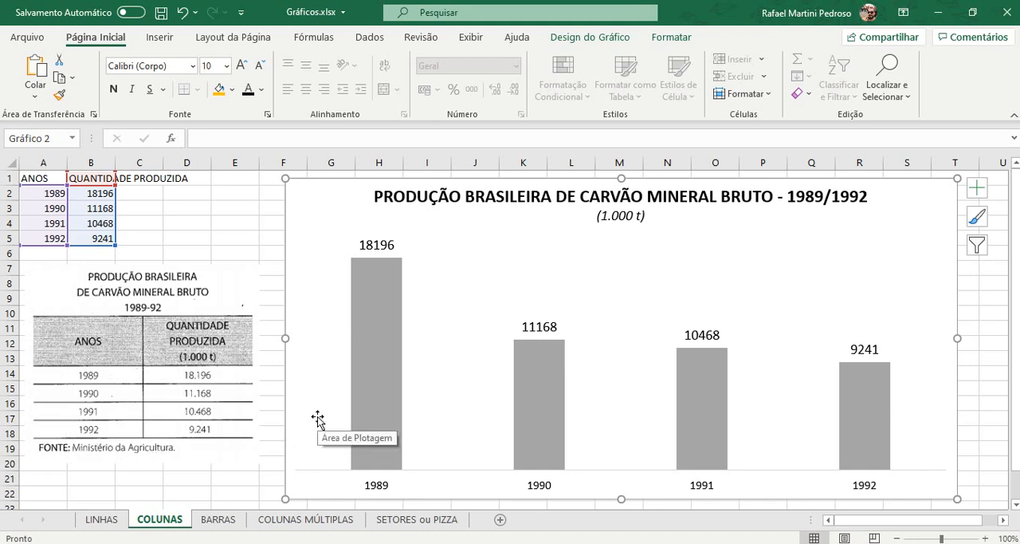
click(250, 477)
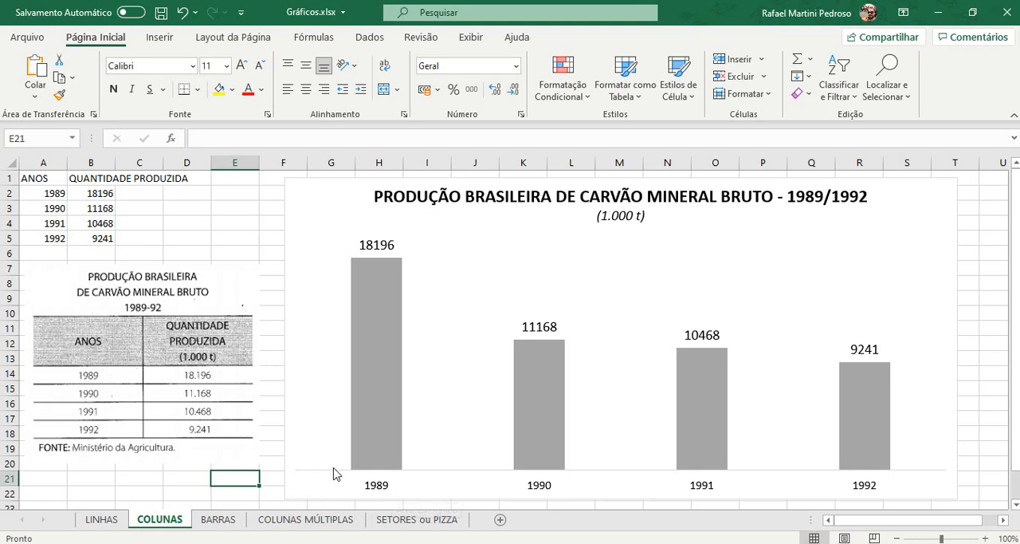
scroll(330, 470, down, 2)
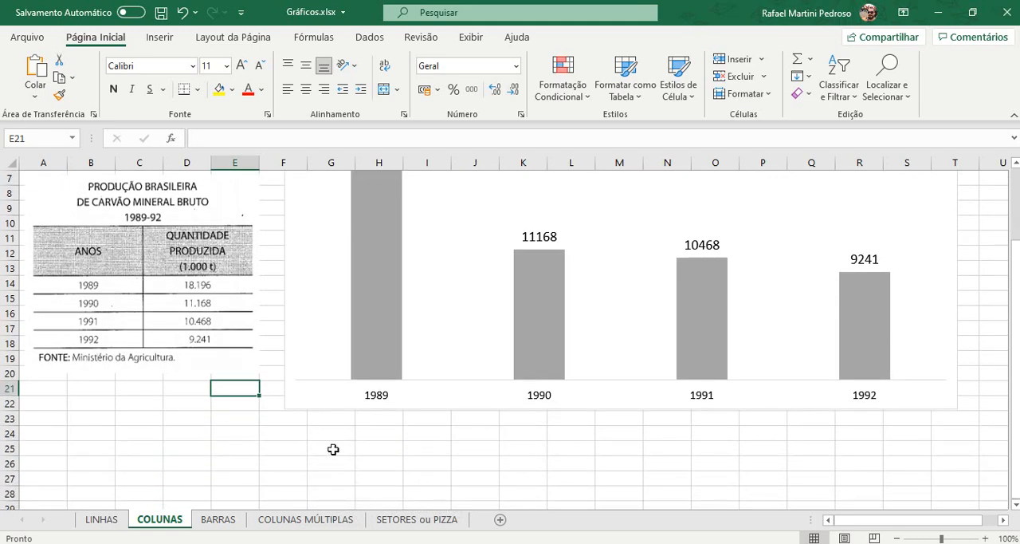
click(337, 418)
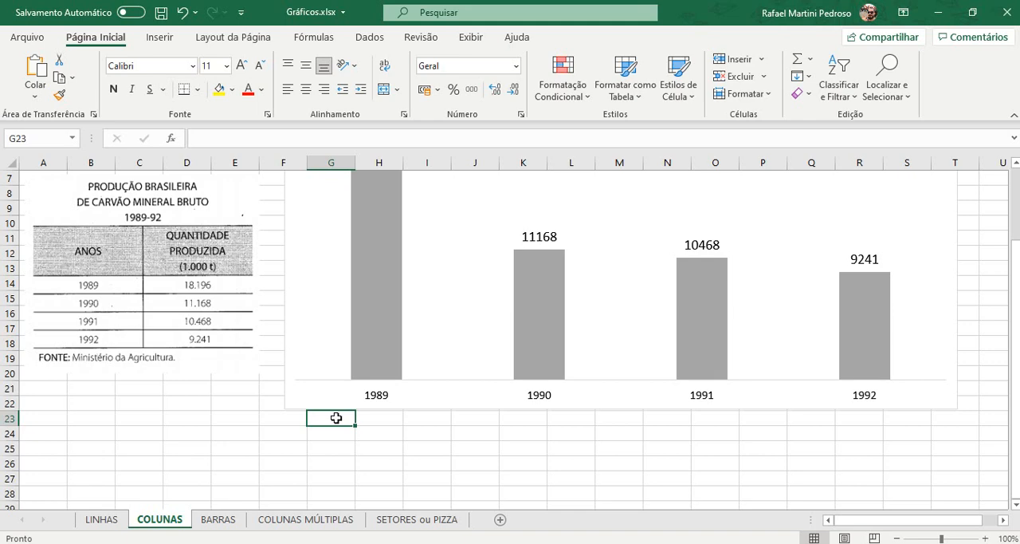
scroll(336, 417, up, 2)
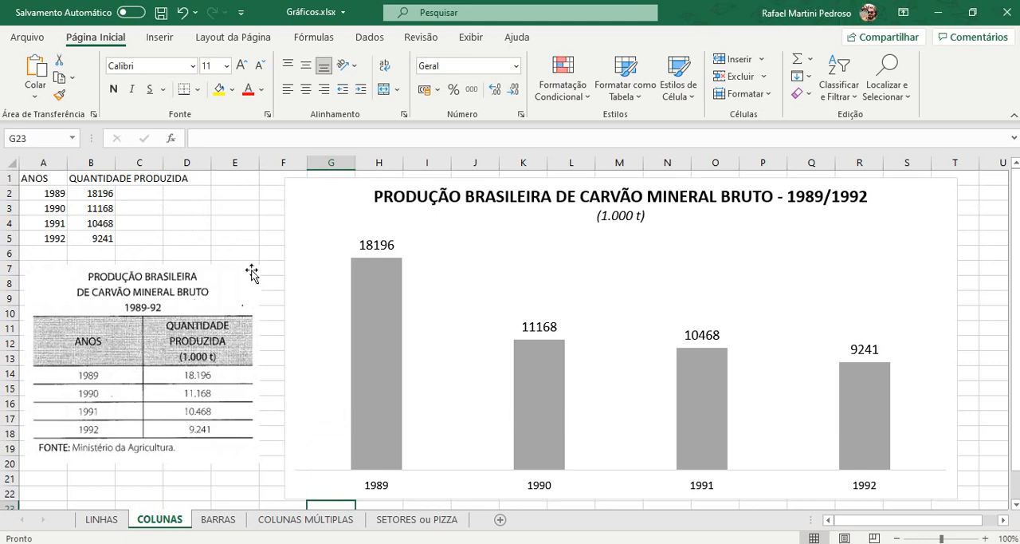
click(248, 235)
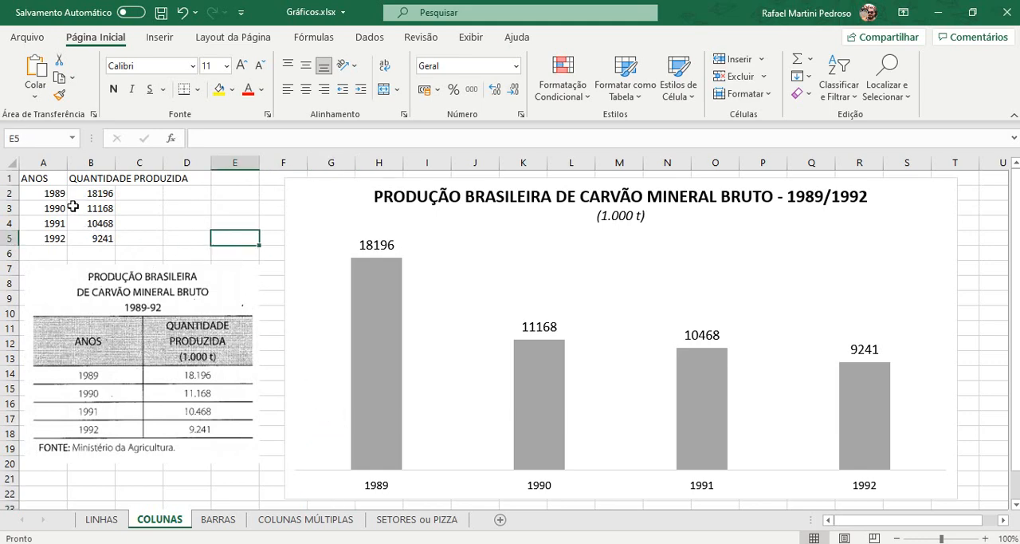
drag(50, 177, 83, 236)
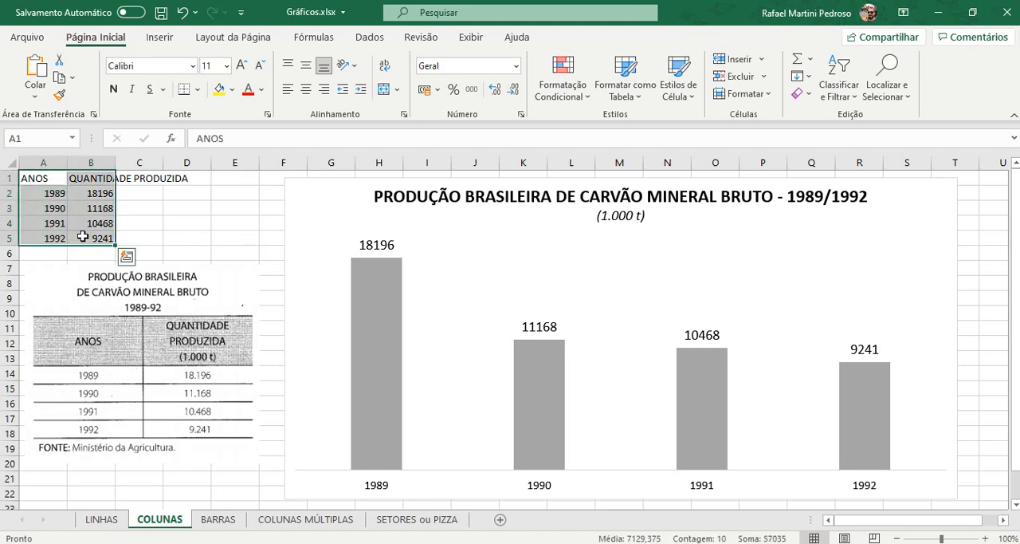
click(106, 182)
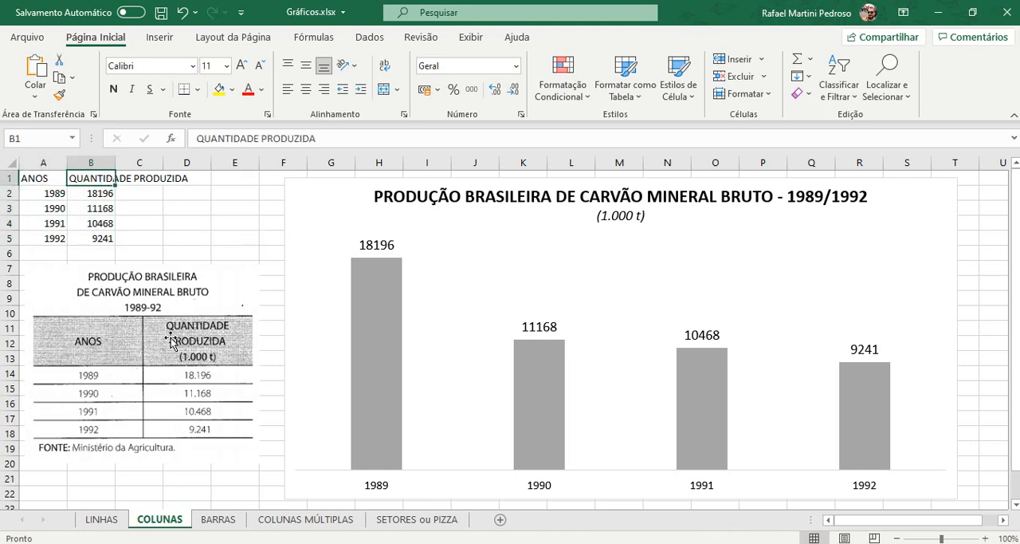
mouse_move(98, 177)
mouse_down()
mouse_move(141, 178)
mouse_move(97, 177)
mouse_up()
click(133, 178)
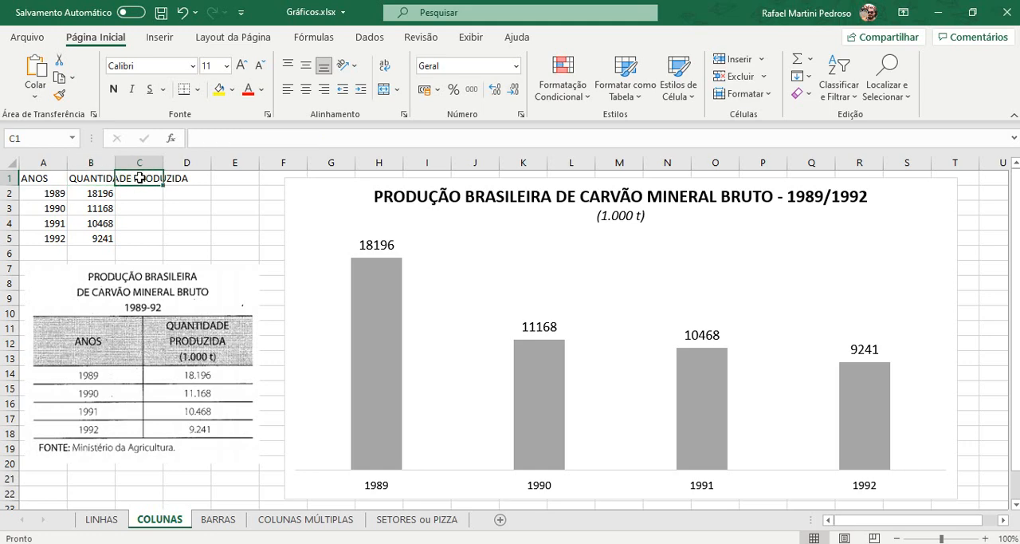
click(184, 176)
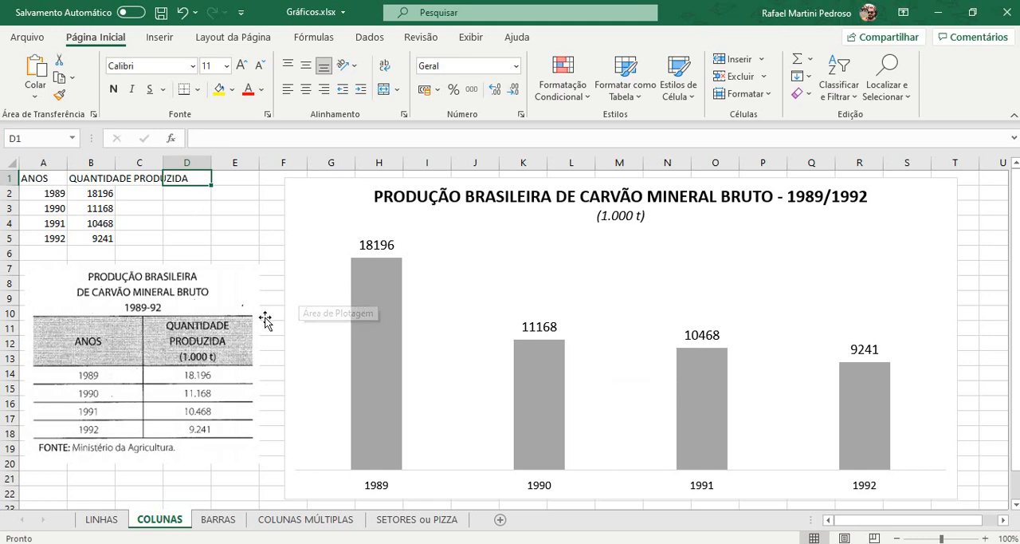
Step: Switch to the BARRAS sheet and slightly widen column A, which holds the state names
click(218, 520)
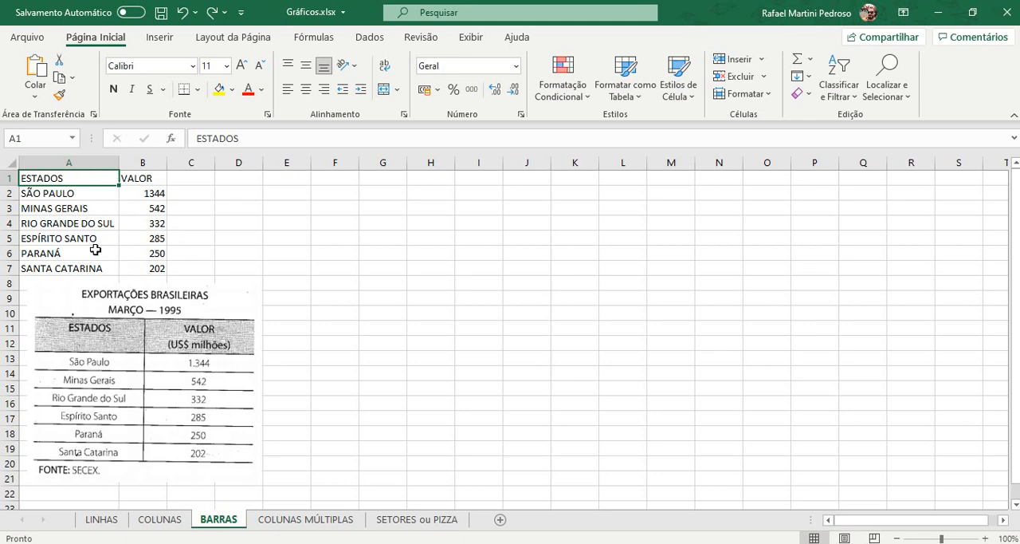
mouse_move(118, 165)
mouse_down()
mouse_move(136, 165)
mouse_move(122, 165)
mouse_up()
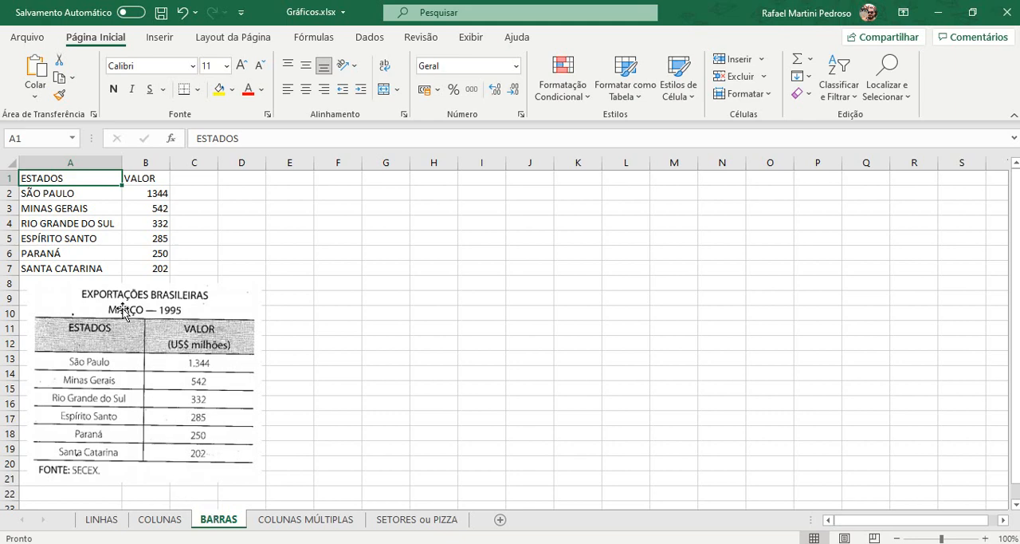
Step: Insert a 2D clustered bar chart from A1:B7 and enlarge it to span columns E to Q and rows 1 to 22
click(85, 191)
drag(85, 192, 81, 264)
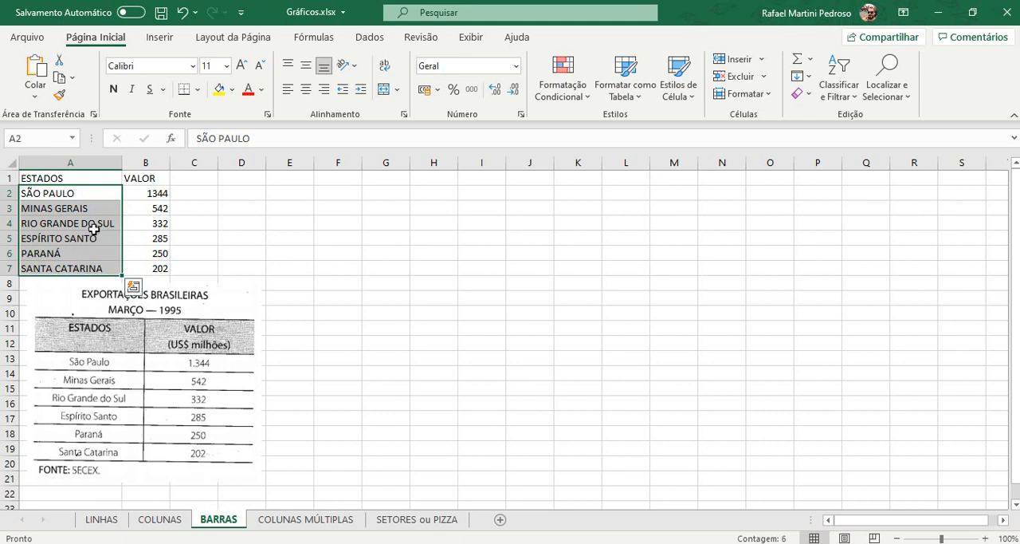
drag(87, 178, 146, 264)
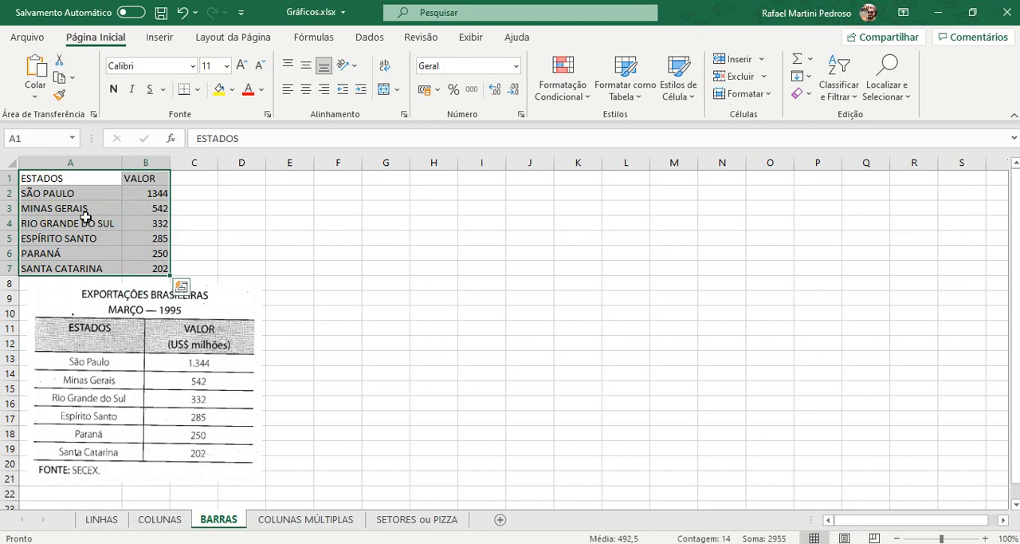
click(159, 37)
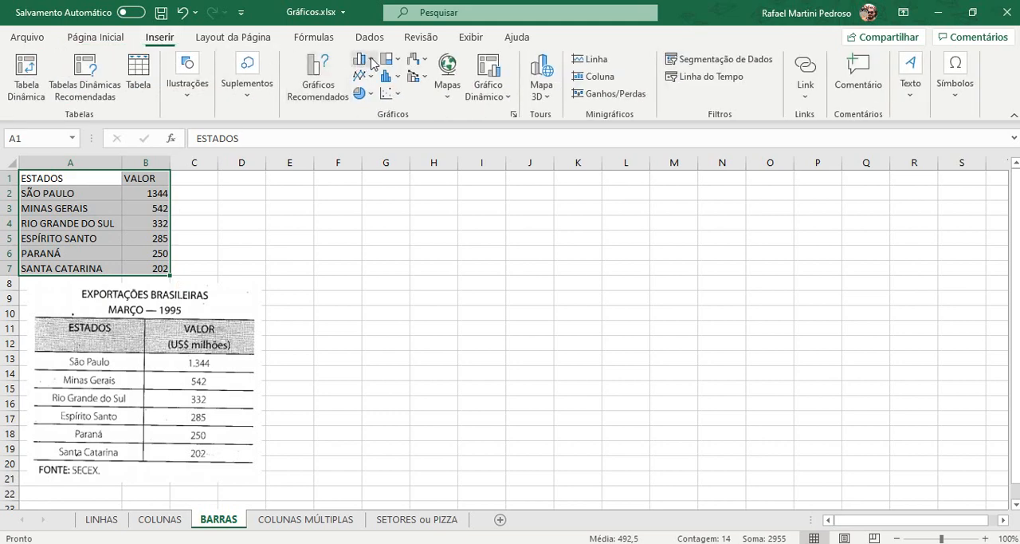
click(373, 64)
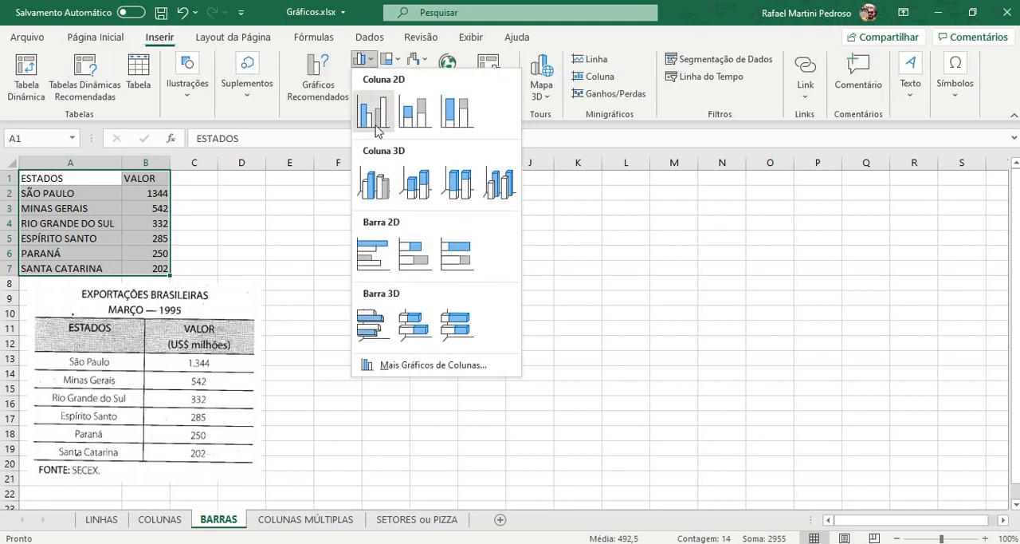
click(369, 249)
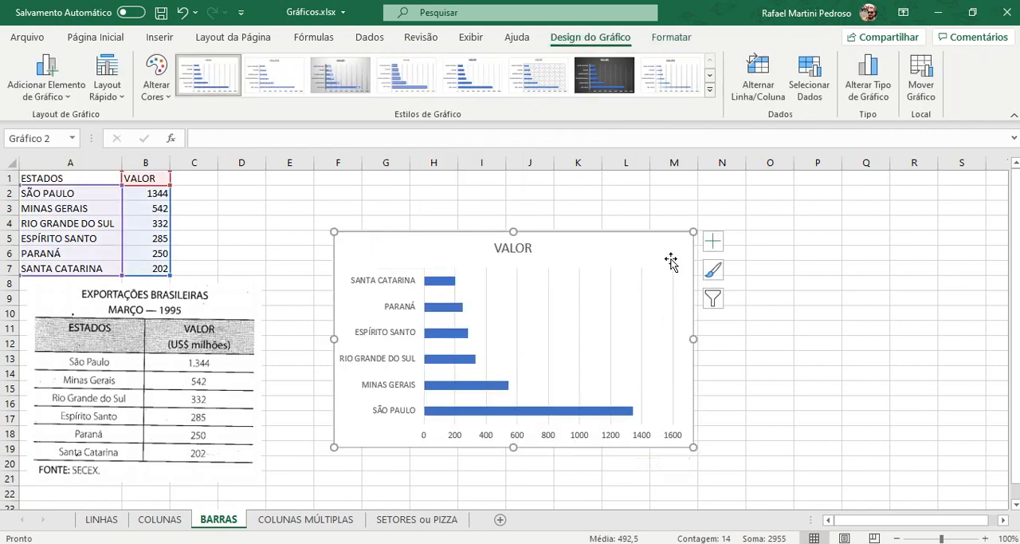
drag(695, 231, 884, 182)
drag(331, 446, 304, 496)
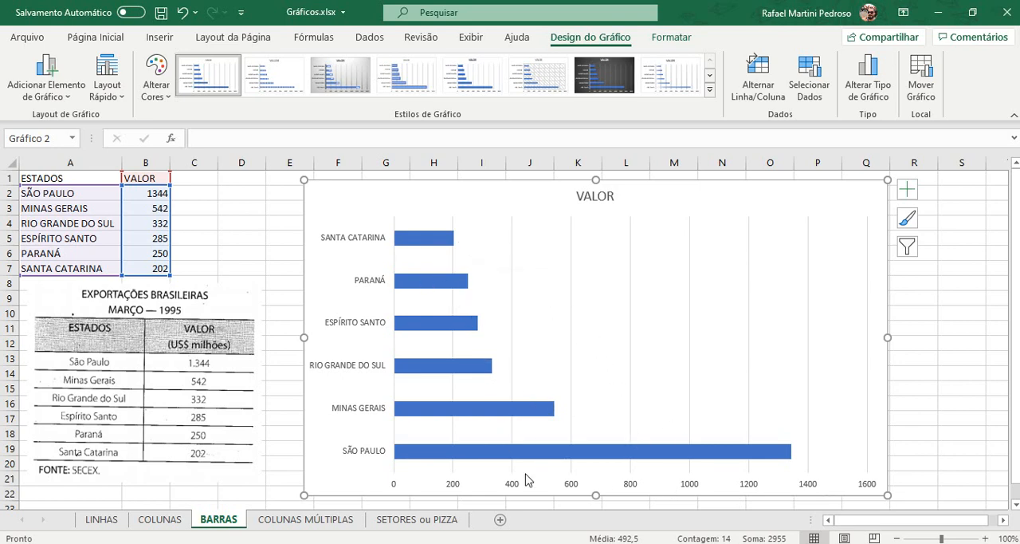
Step: Add data labels at the outside end of the bars
click(70, 97)
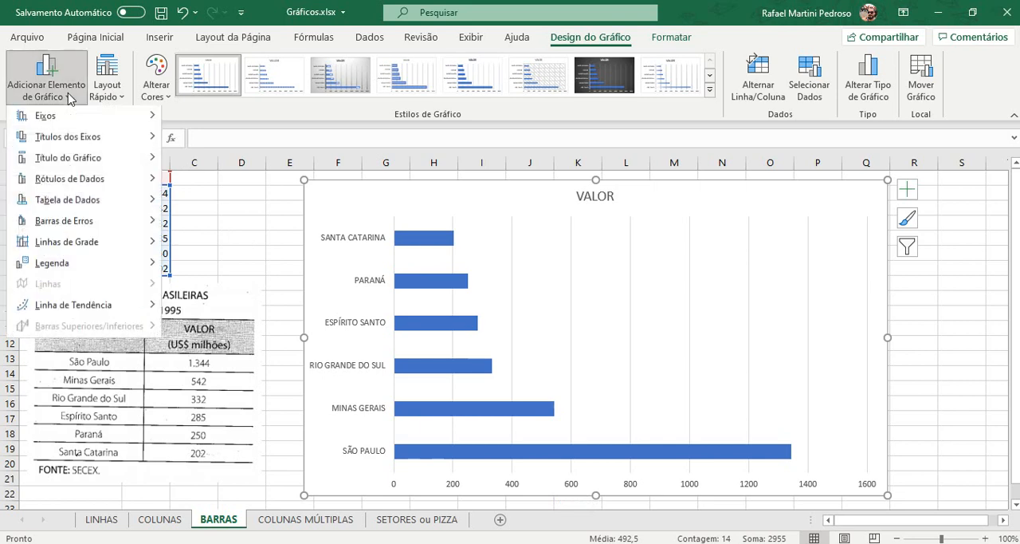
mouse_move(71, 178)
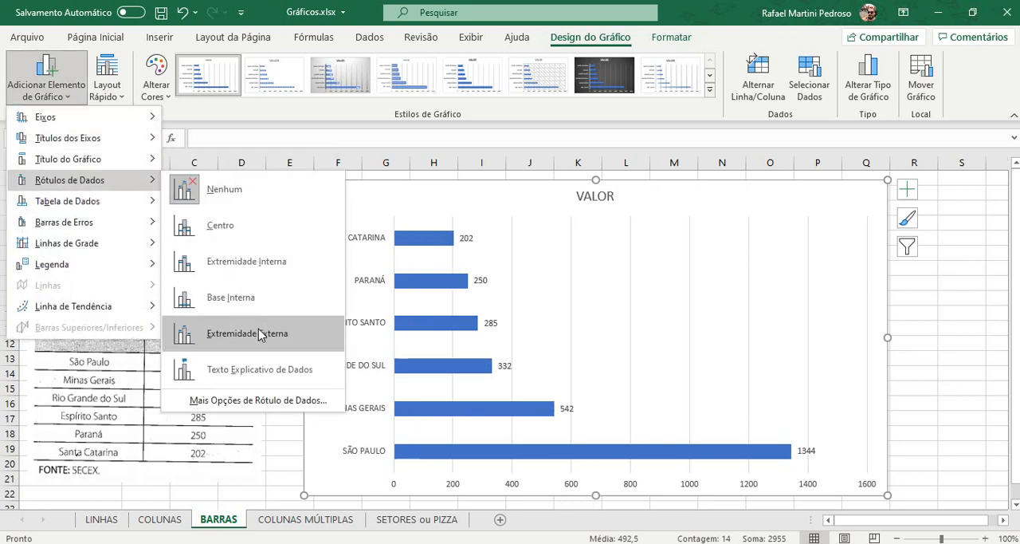
click(259, 333)
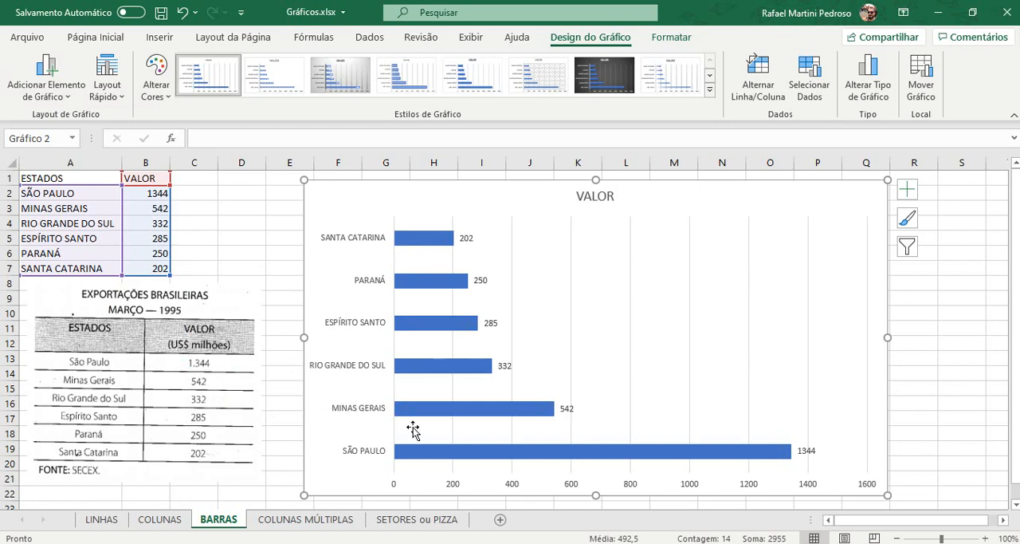
Step: Remove the horizontal value axis and the vertical gridlines from the bar chart
click(571, 486)
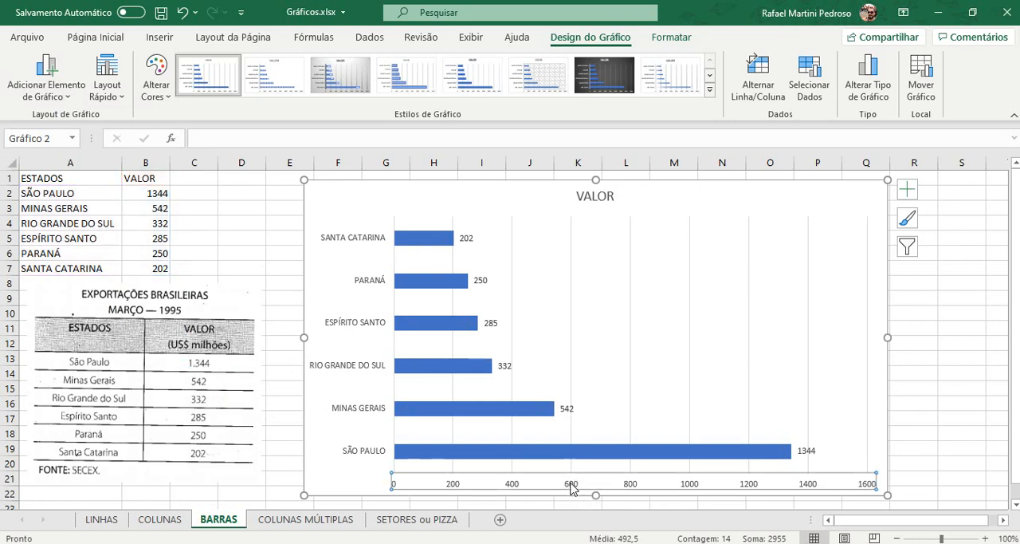
key(Delete)
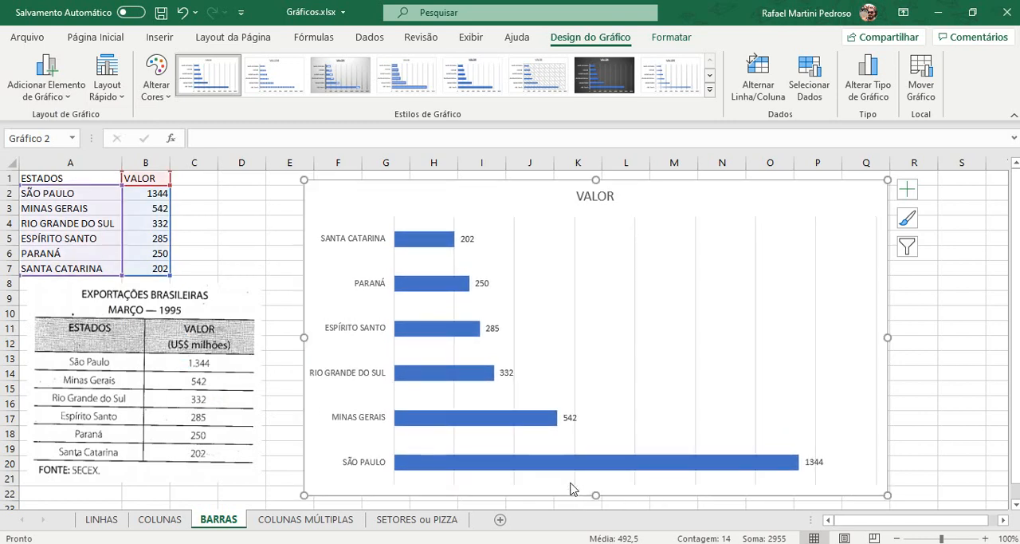
click(636, 366)
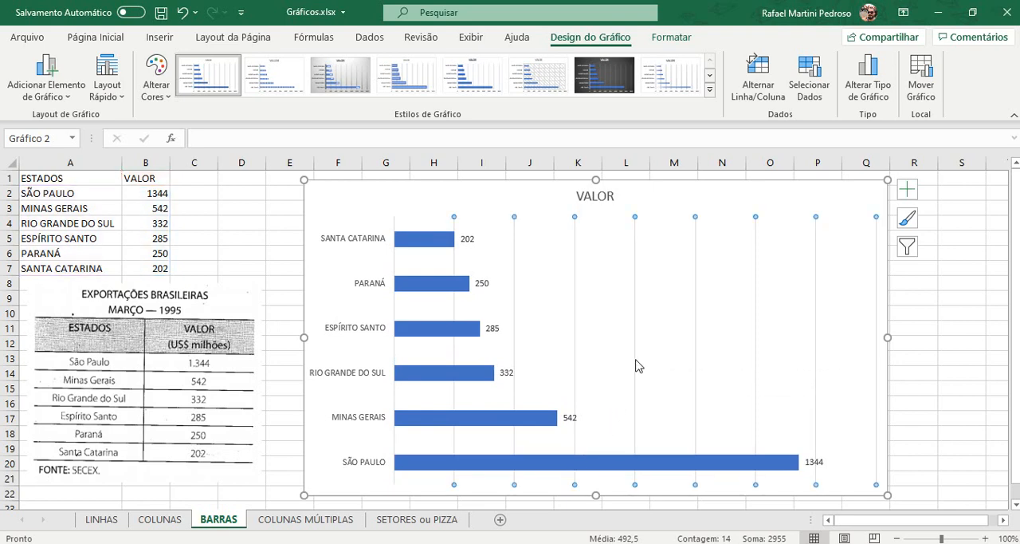
key(Delete)
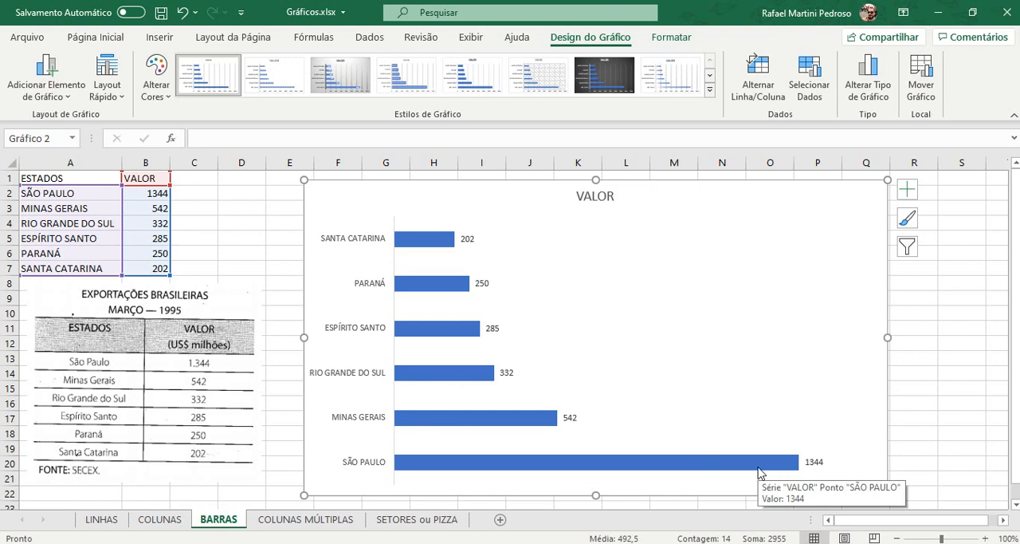
Step: Colour the state names on the vertical axis black and set their font size to 10.5
click(381, 237)
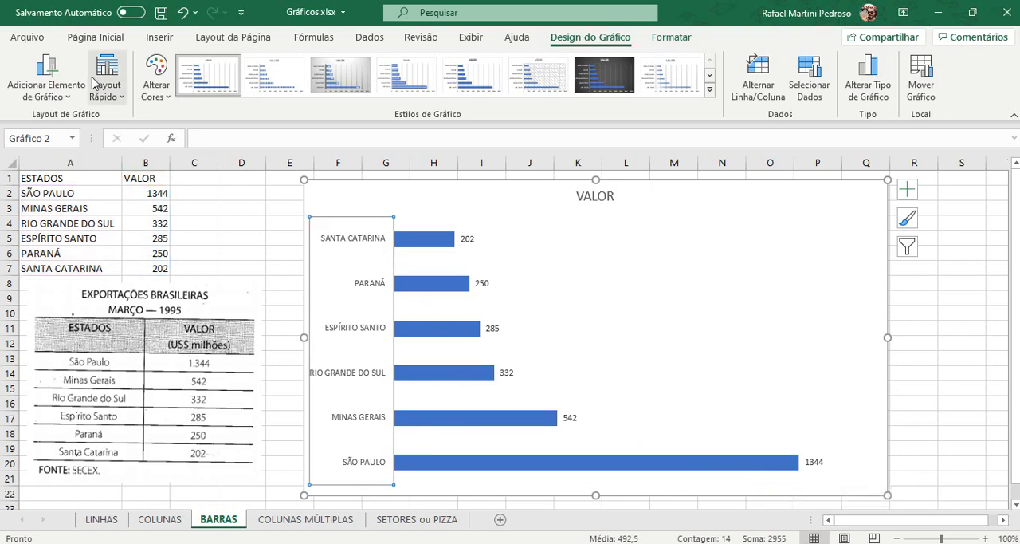
click(95, 40)
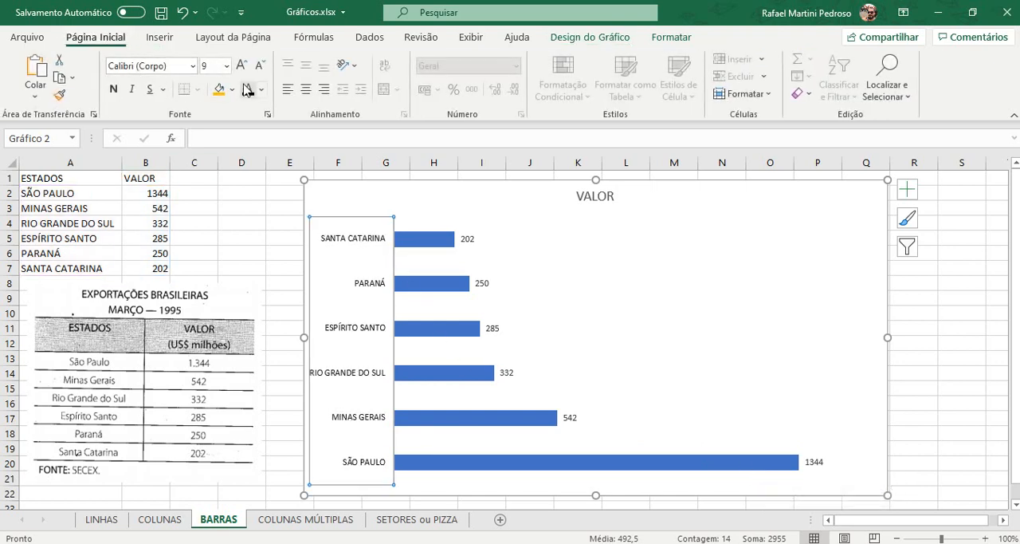
click(242, 71)
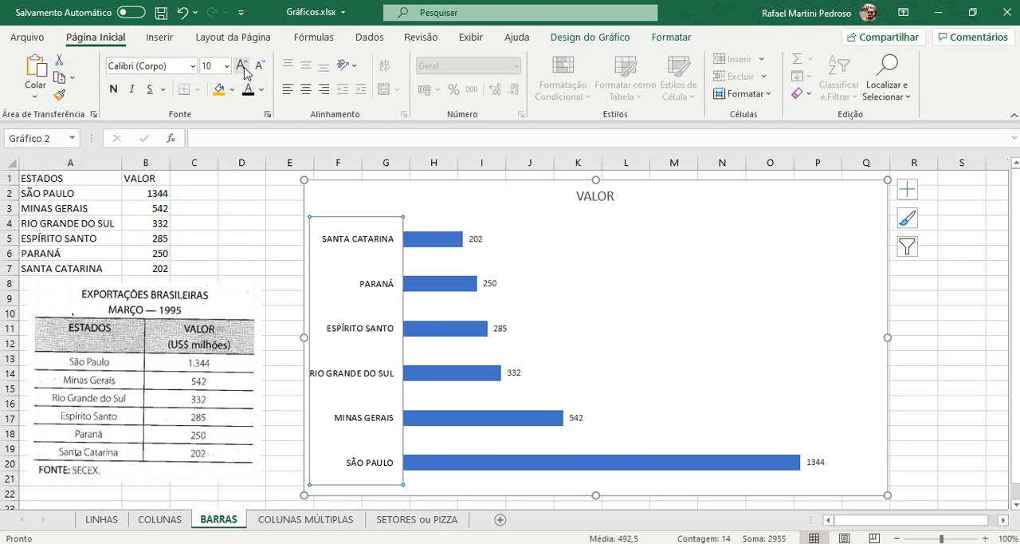
click(242, 66)
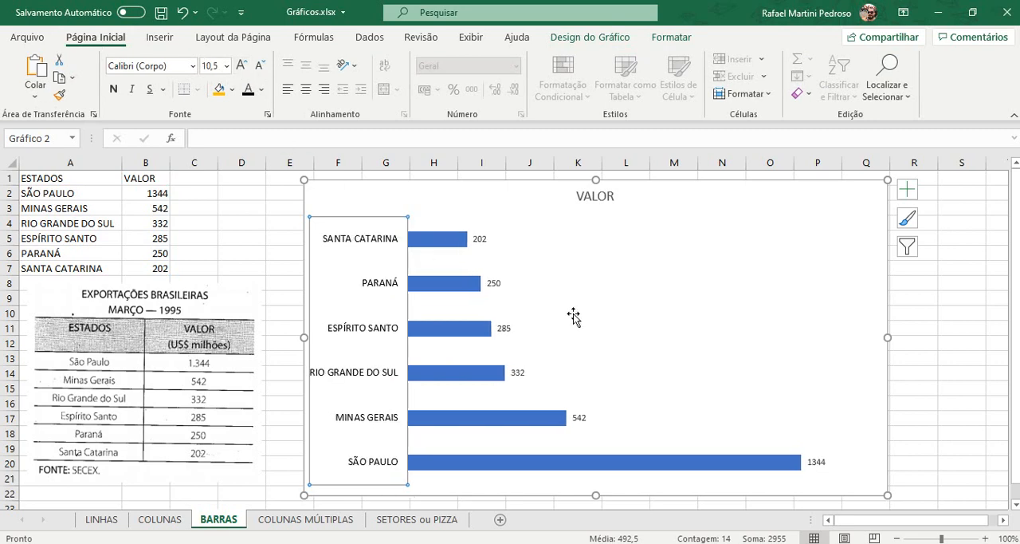
Step: Increase the font size of the bar chart's data labels to 16
click(472, 237)
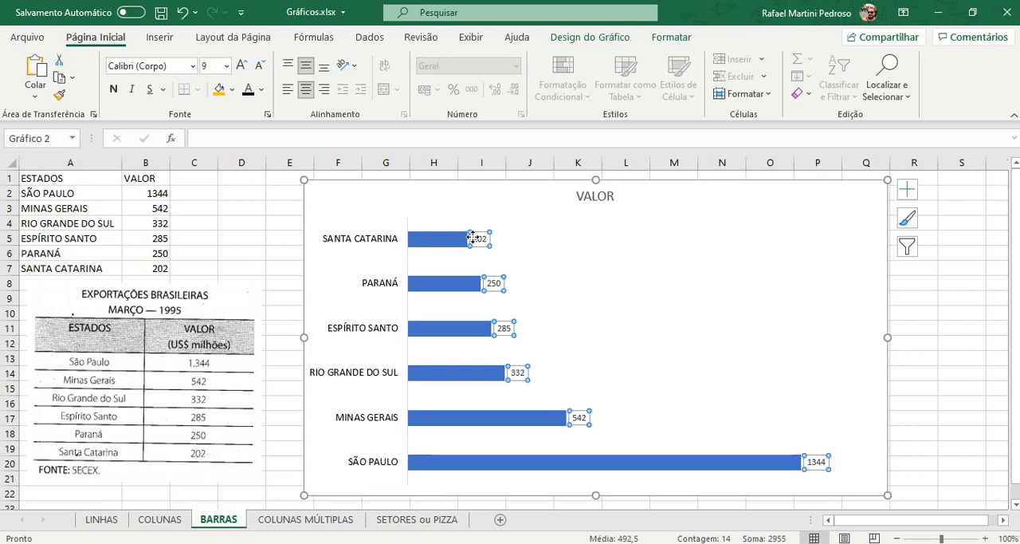
click(242, 65)
click(242, 66)
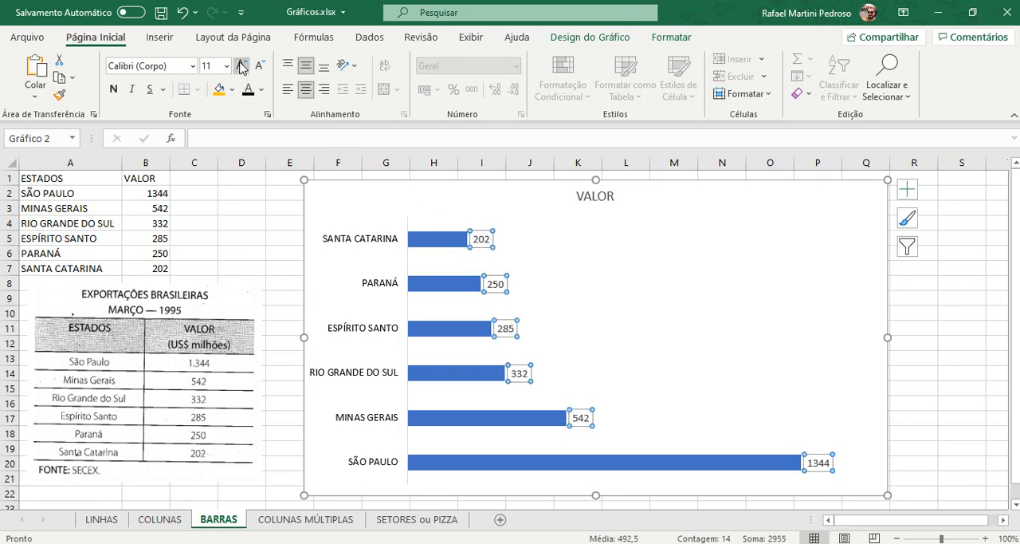
click(242, 65)
click(242, 65)
click(242, 66)
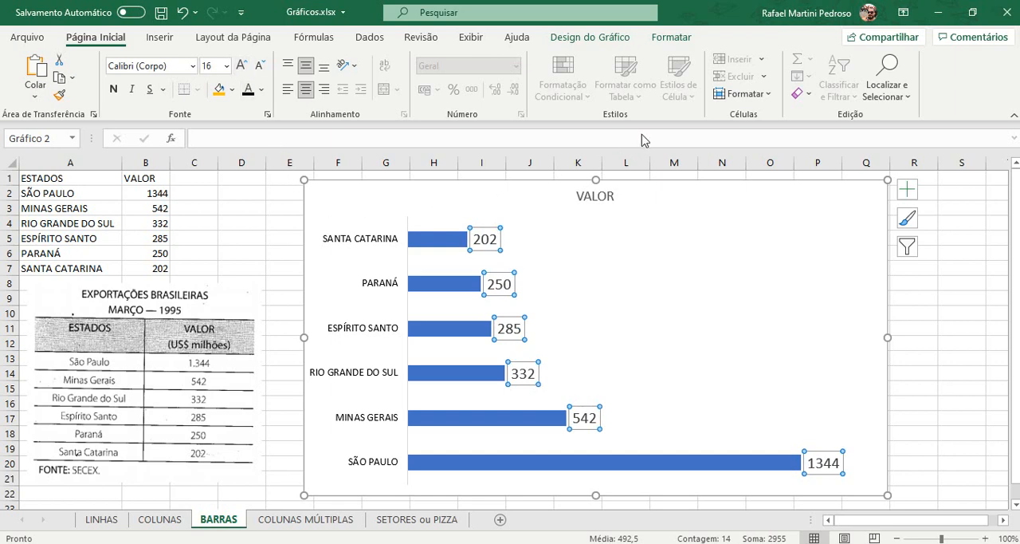
click(598, 38)
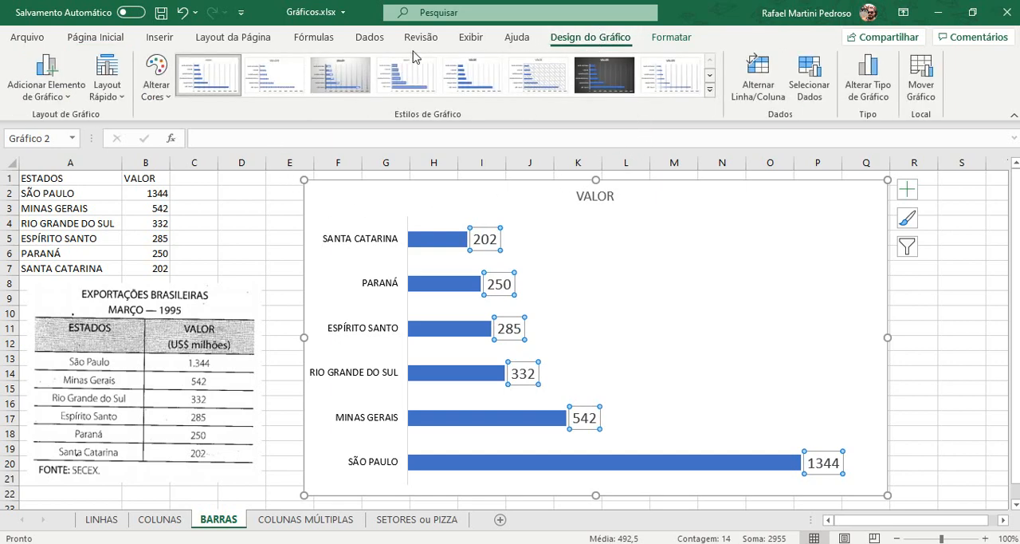
click(145, 86)
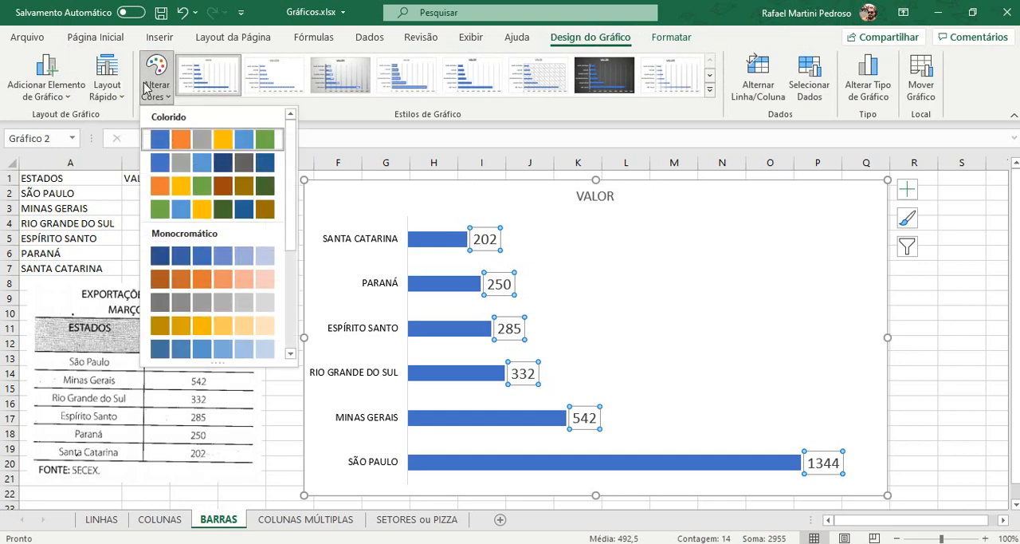
click(149, 88)
click(672, 37)
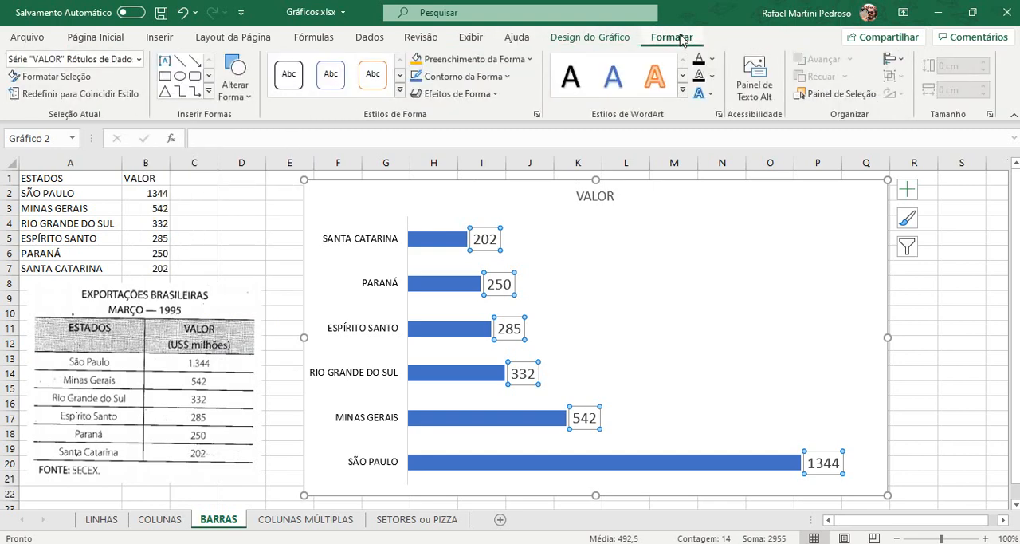
click(510, 60)
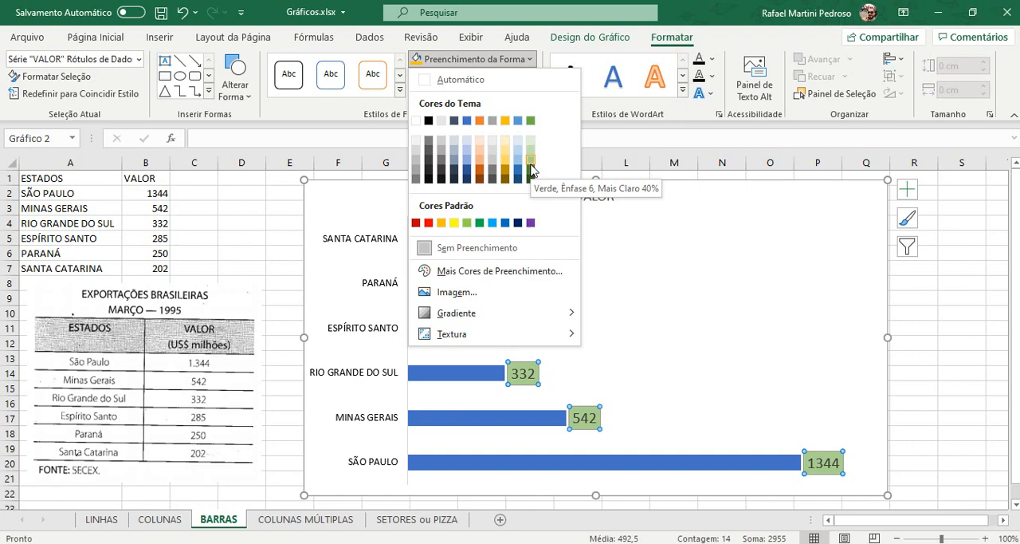
click(954, 319)
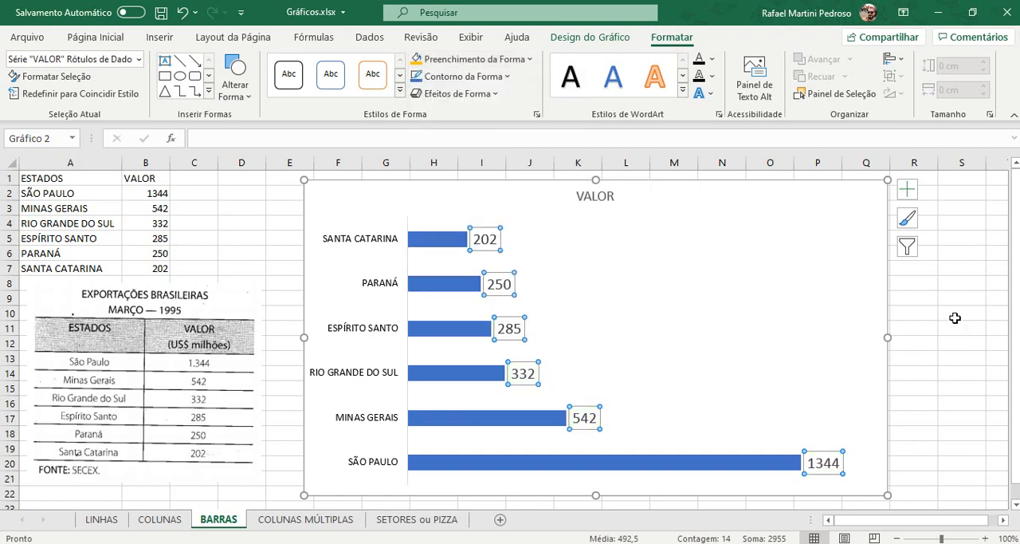
click(955, 318)
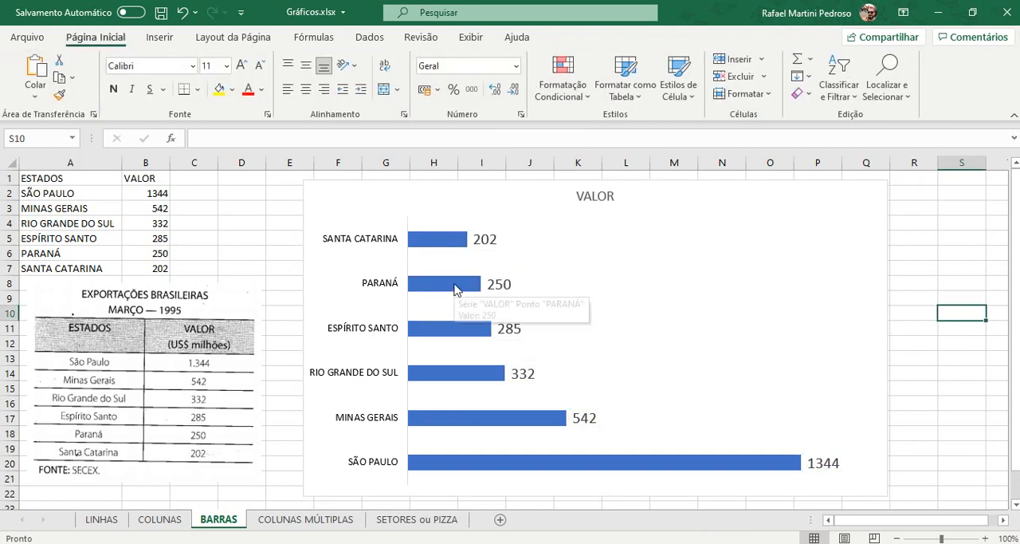
Step: Fill all bars of the VALOR series with the dark green theme colour
click(456, 289)
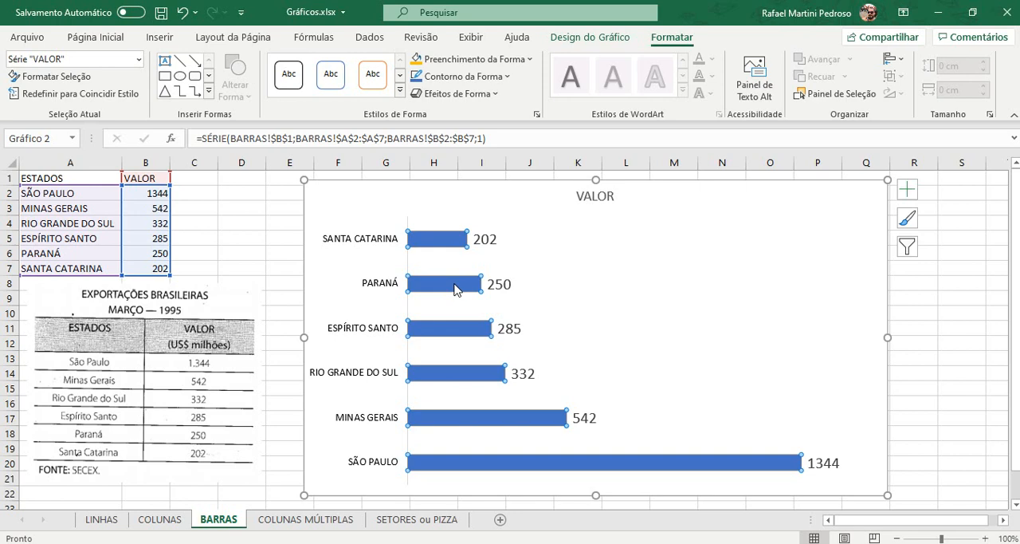
click(456, 60)
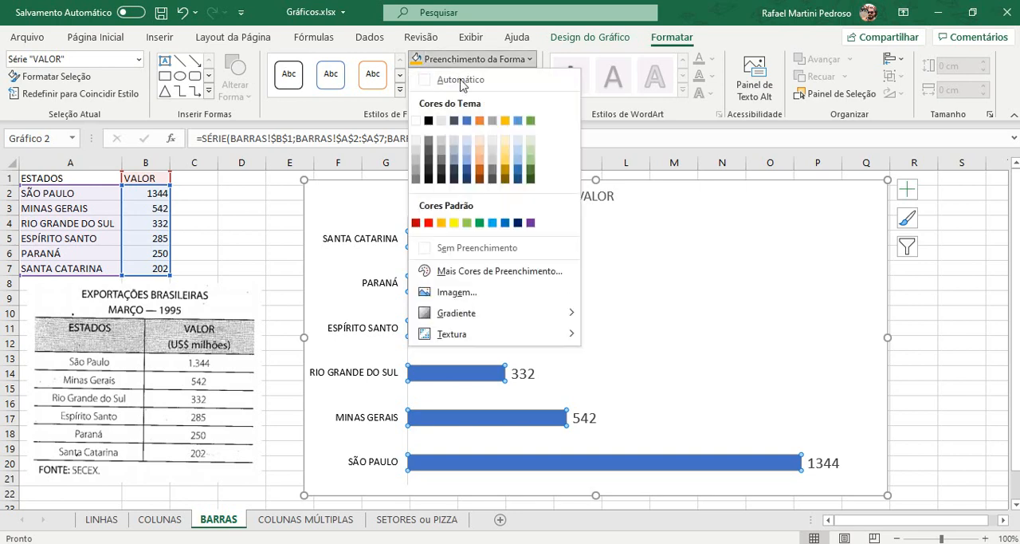
click(530, 172)
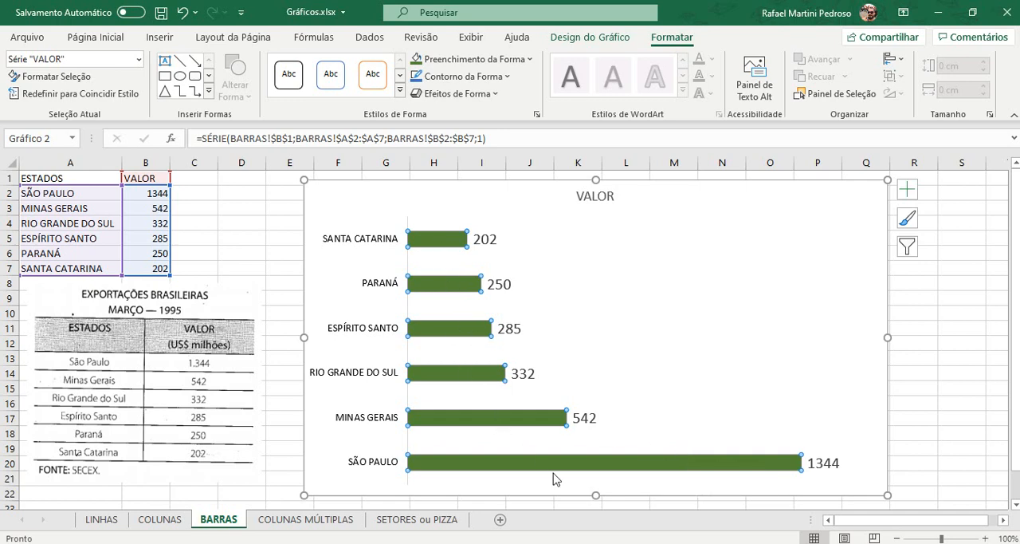
click(431, 244)
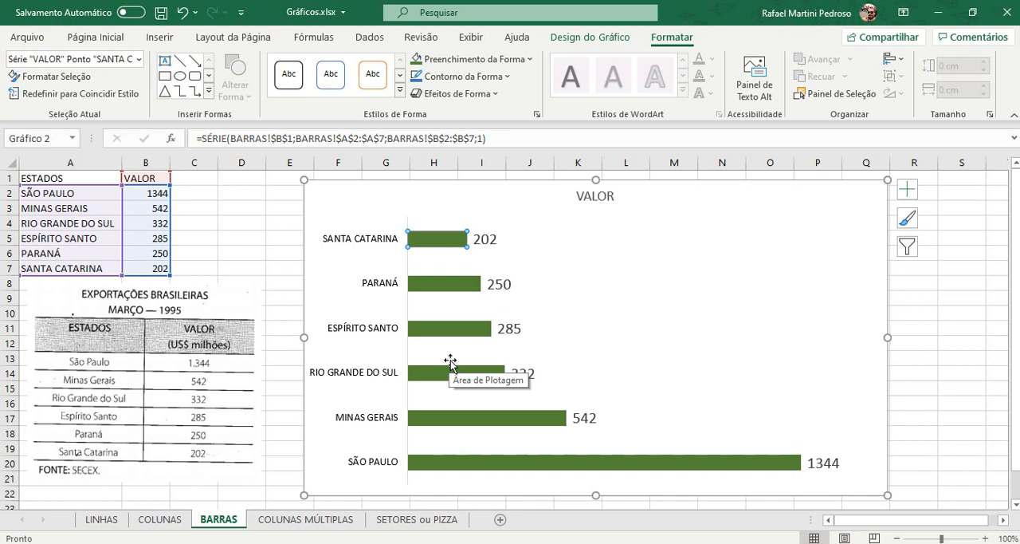
Step: Replace the bar chart's title text with "EXPORTAÇÕES BRASILEIRAS - MARÇO DE 1995"
click(608, 195)
double_click(600, 195)
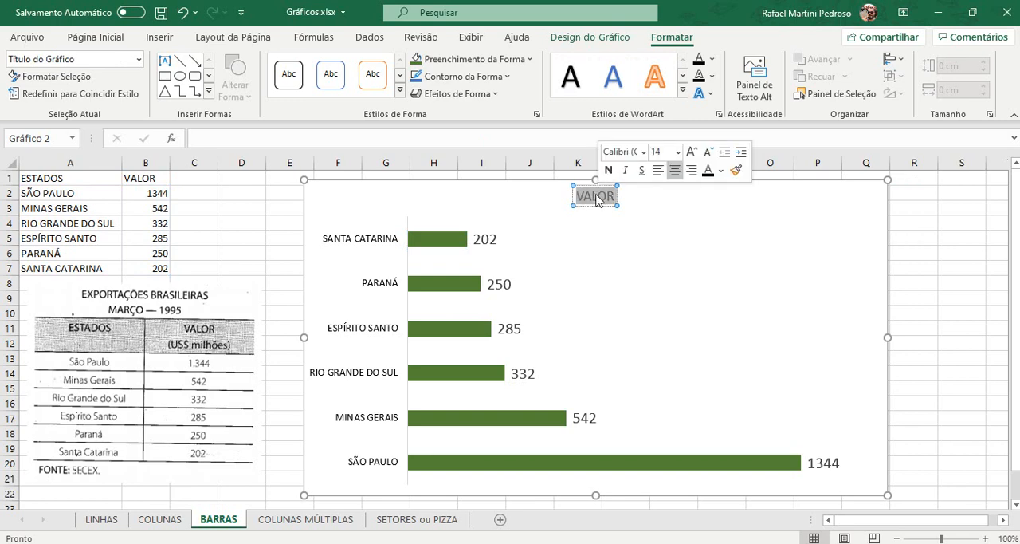
key(Delete)
text(Ex)
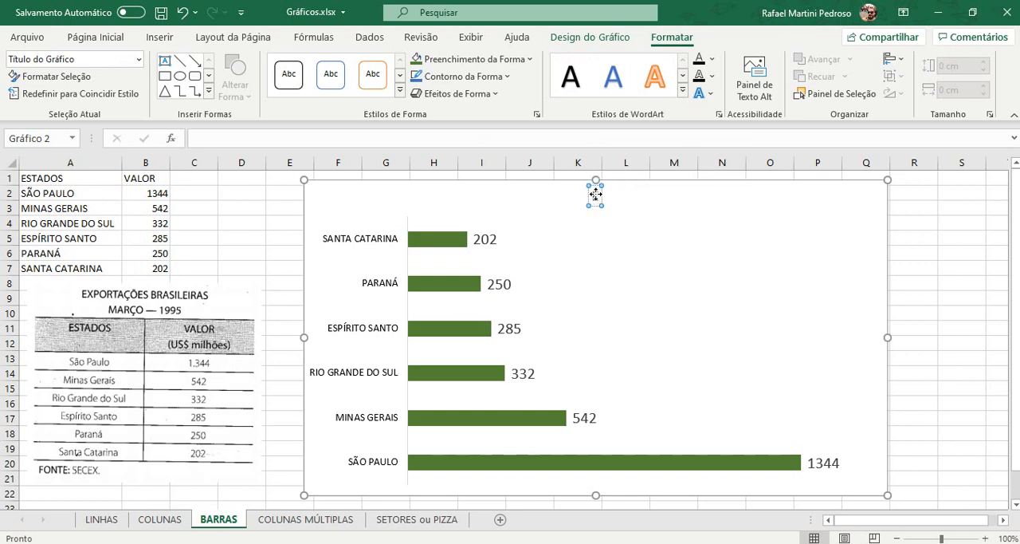
text(PORT)
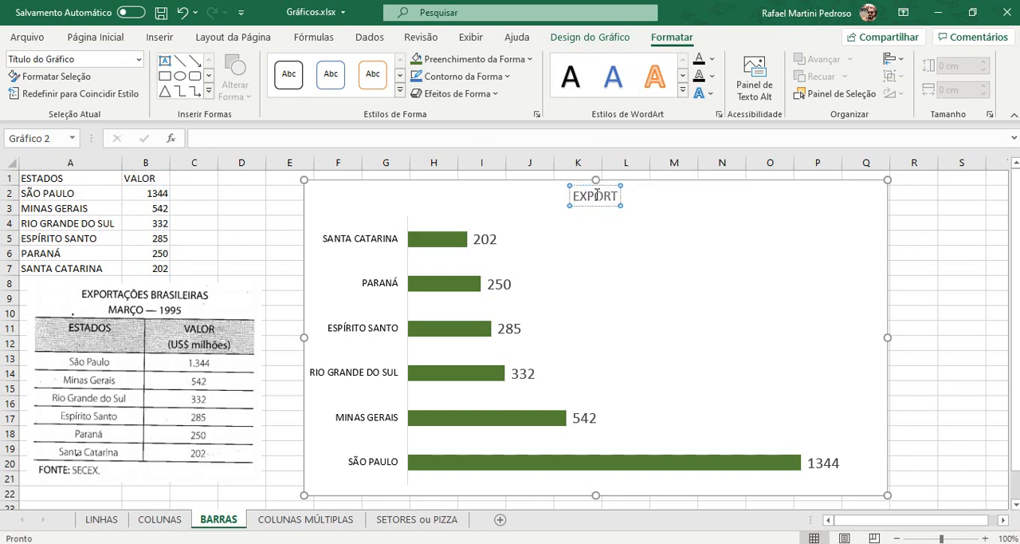
text(AÇÕES)
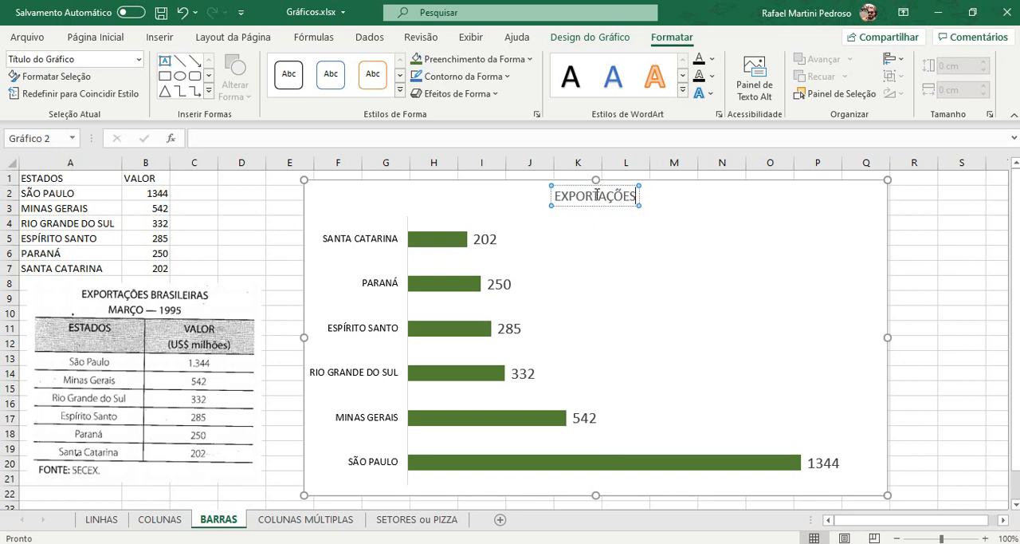
text( BRASILEIRE)
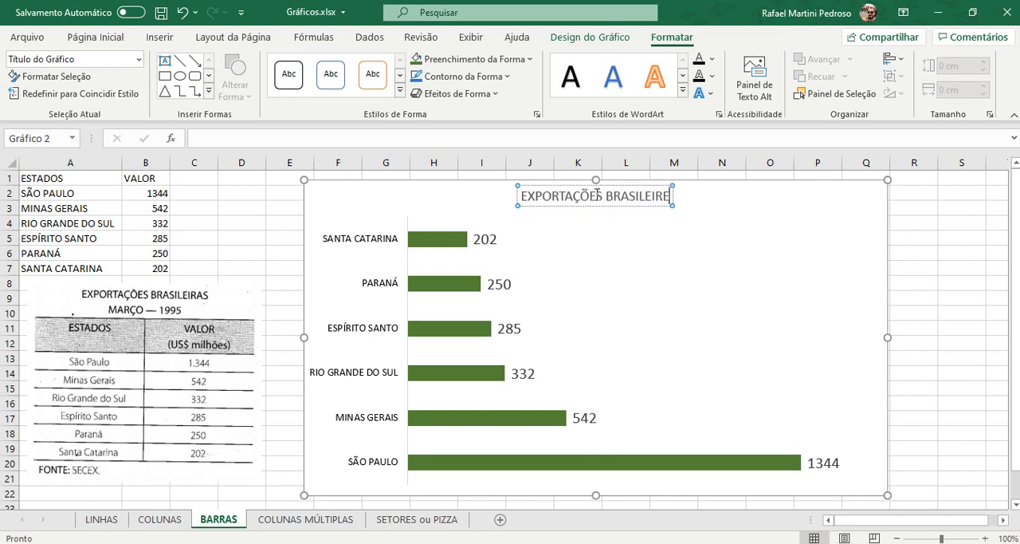
key(BackSpace)
text(AS)
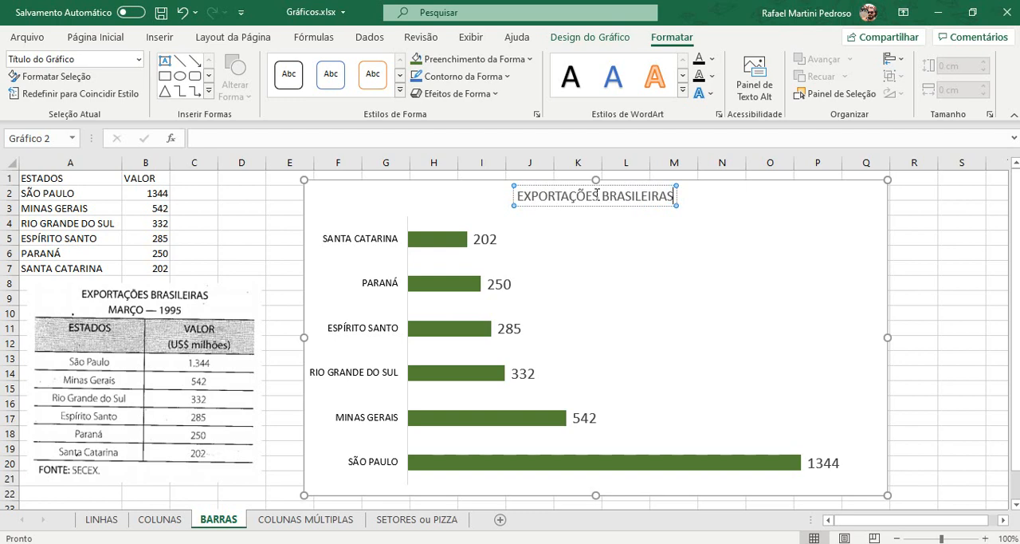
text( - MARÇO)
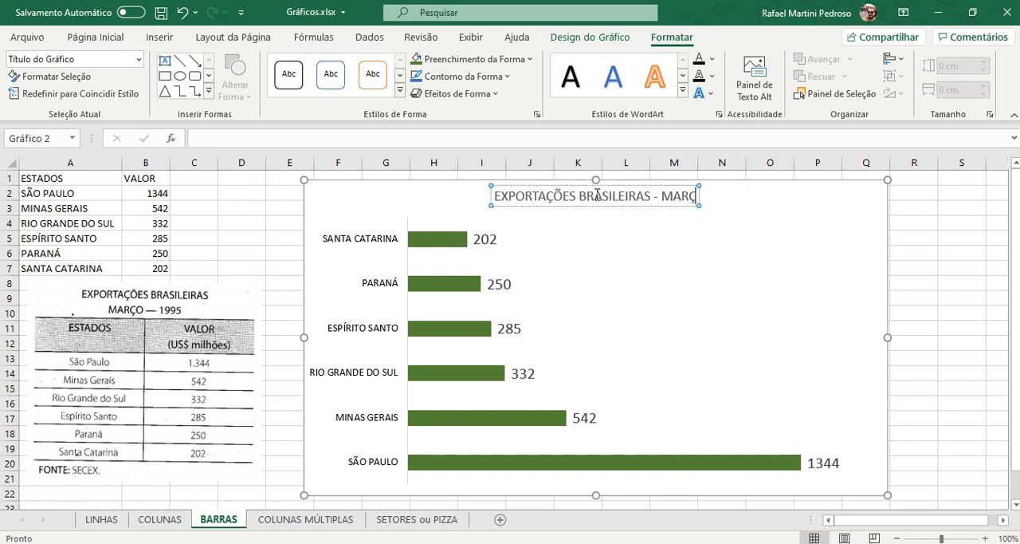
text( DE 1995)
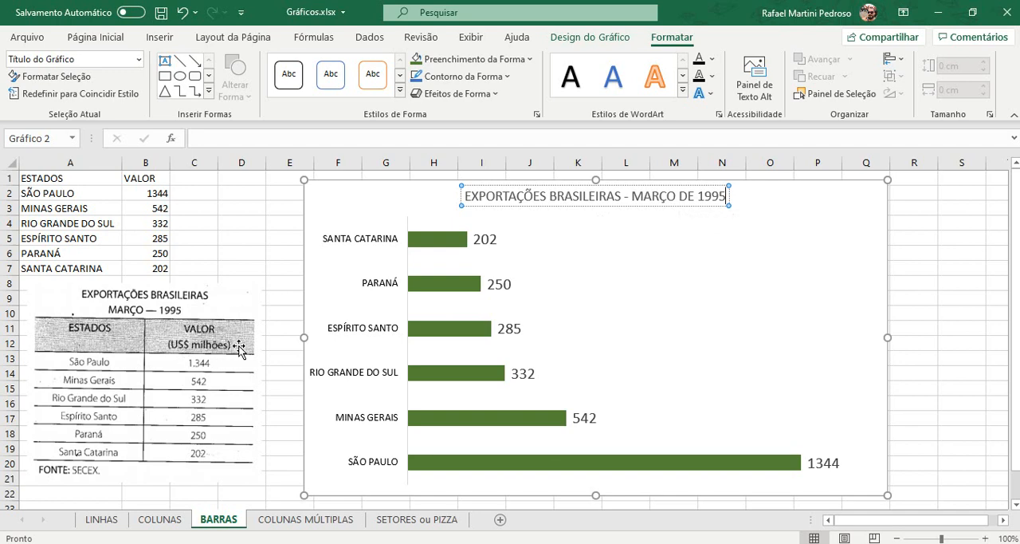
Step: Add a second line reading "(U$ milhões)" to the chart title and italicize that line
key(Return)
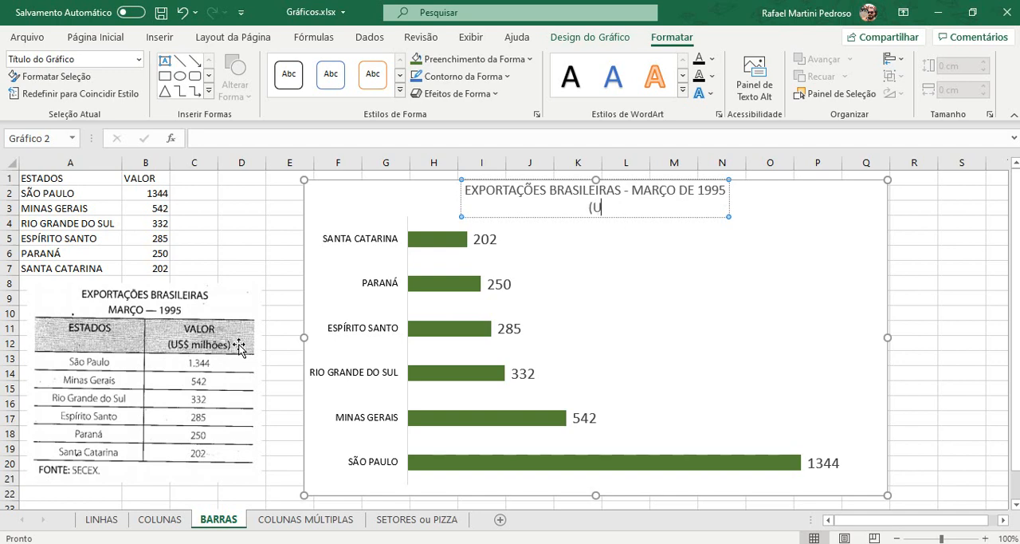
text((US)
text( milhõ)
text(es))
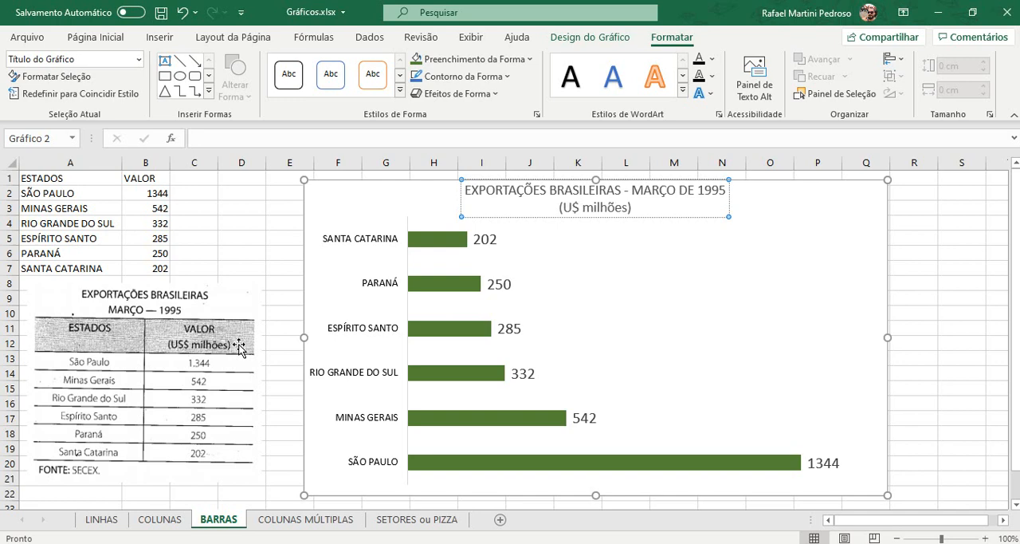
key(ctrl+shift+Left)
key(ctrl+shift+Left)
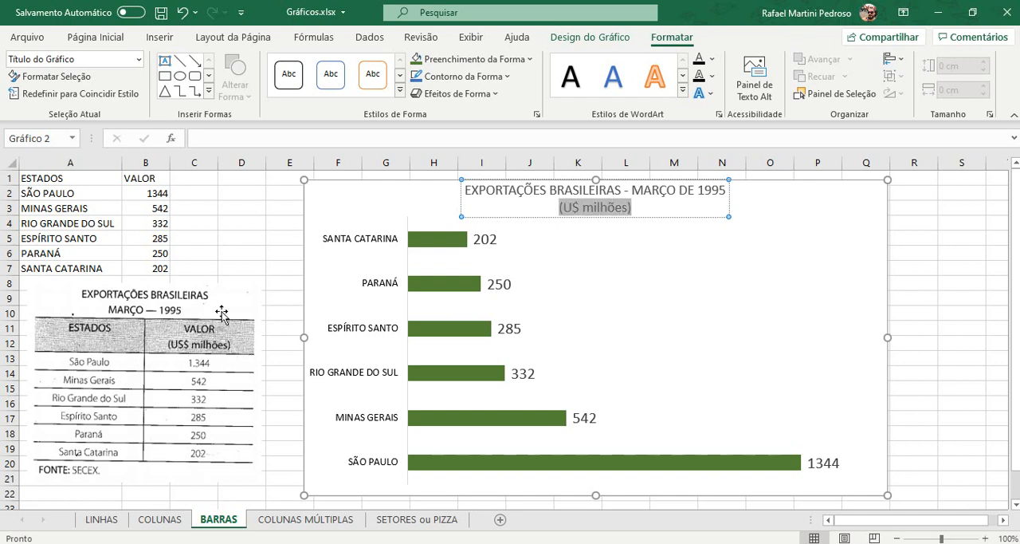
click(94, 37)
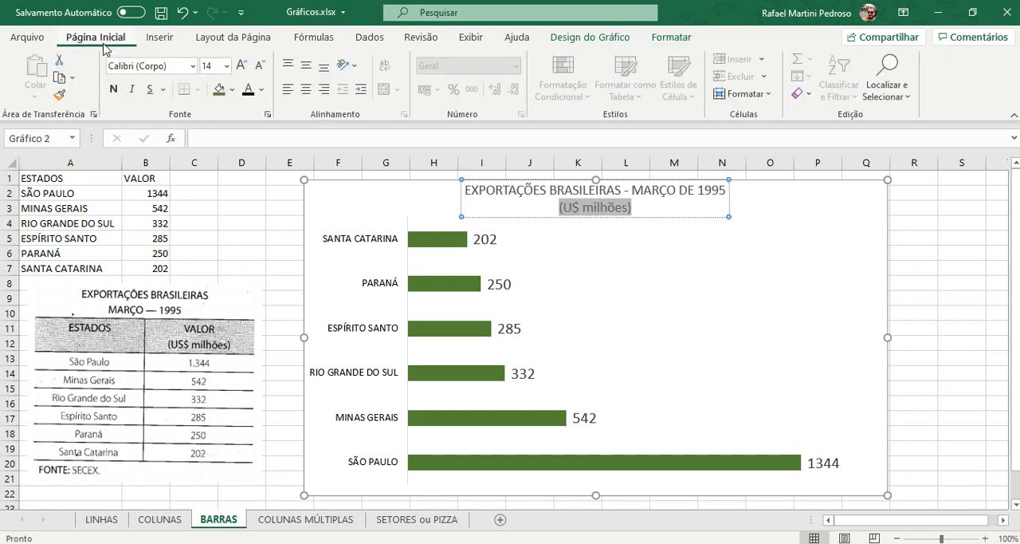
click(132, 89)
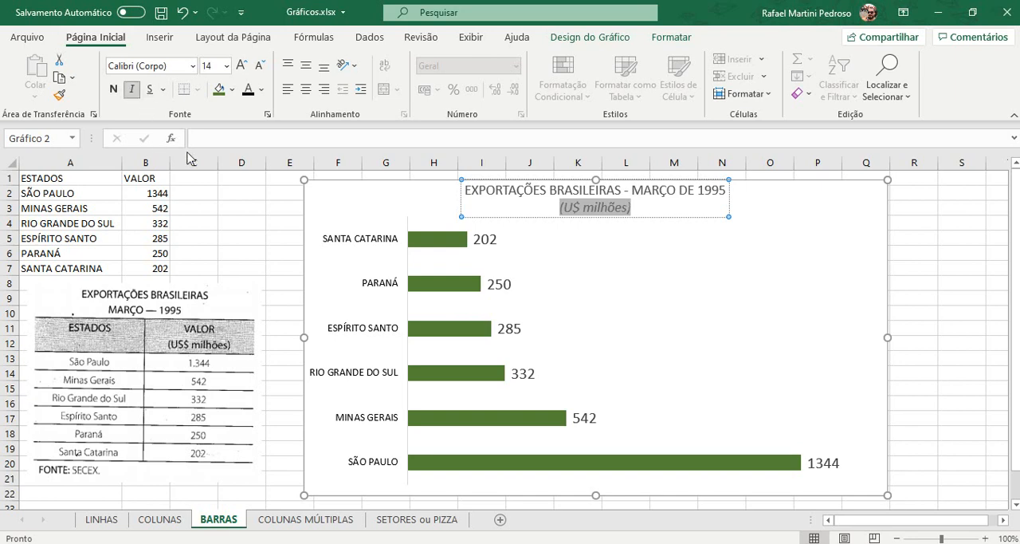
Step: Make the first line of the chart title bold and increase its font size to 18
drag(468, 190, 713, 193)
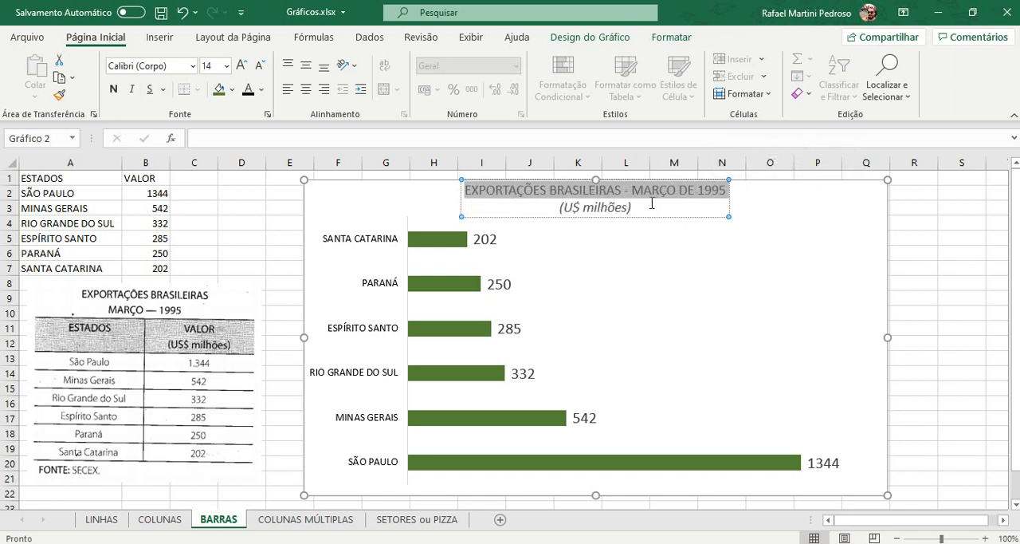
click(239, 66)
click(239, 66)
click(112, 91)
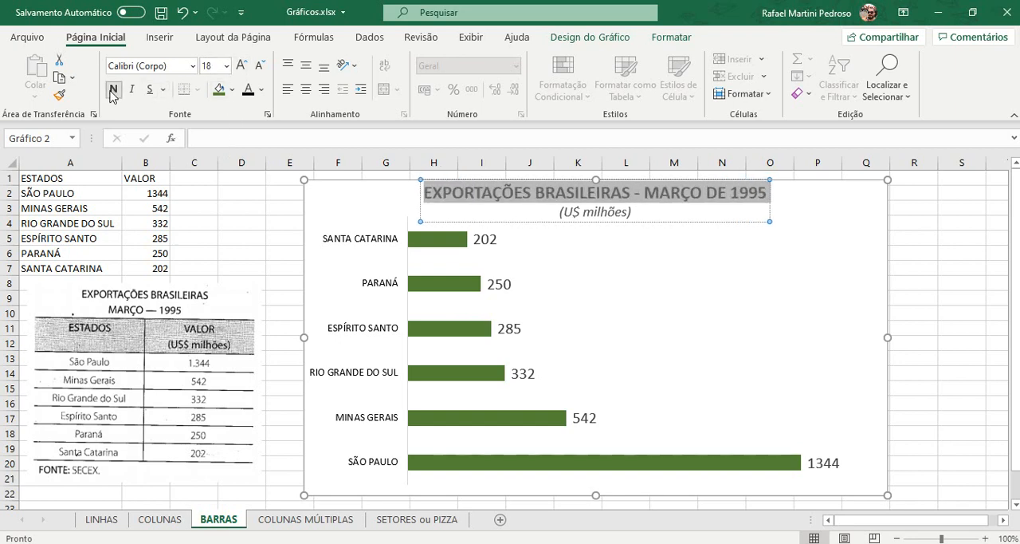
Step: Colour the entire bar chart title black and deselect the chart
click(718, 221)
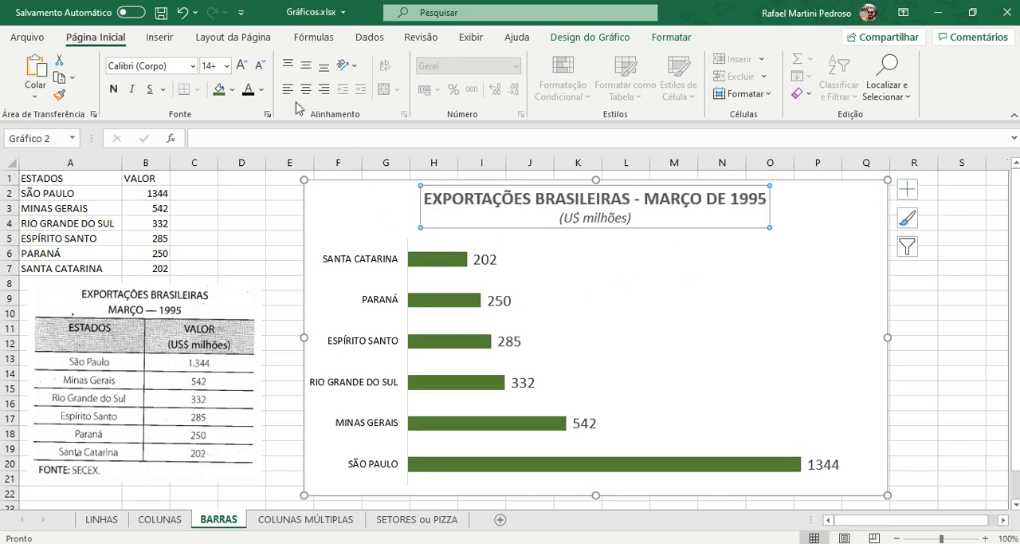
click(248, 89)
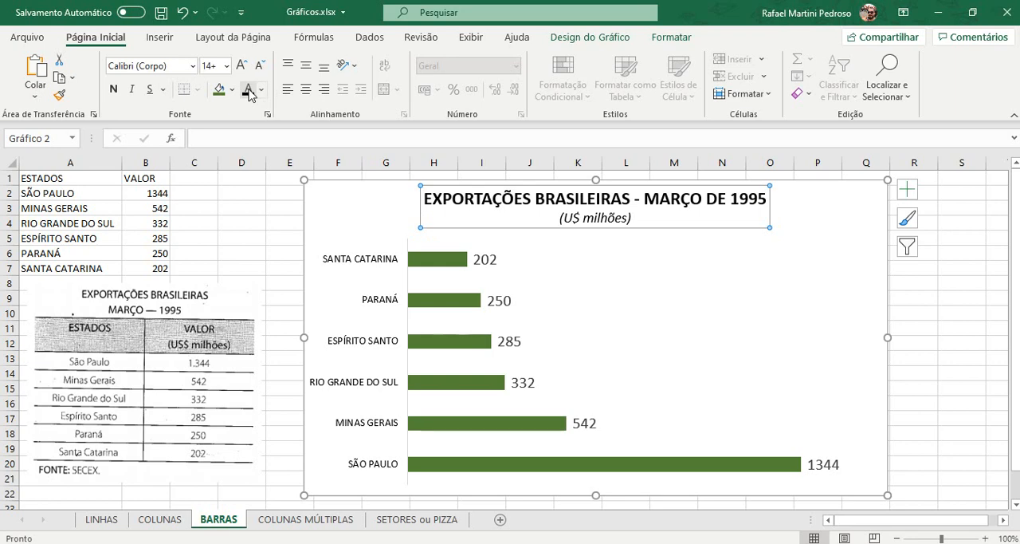
click(950, 383)
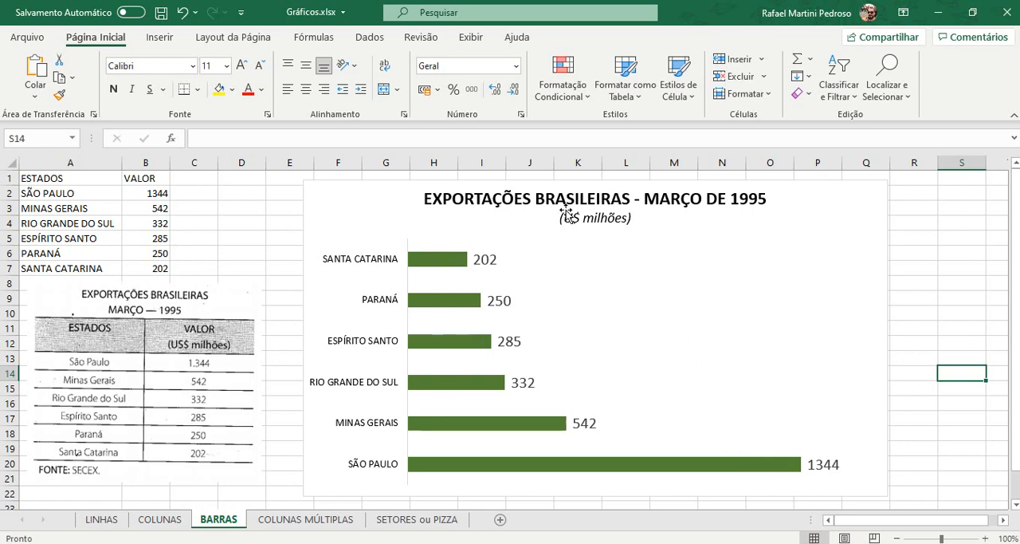
Step: Switch to the COLUNAS MÚLTIPLAS sheet and select the ESPECIFICAÇÕES header in cell A1
mouse_move(428, 270)
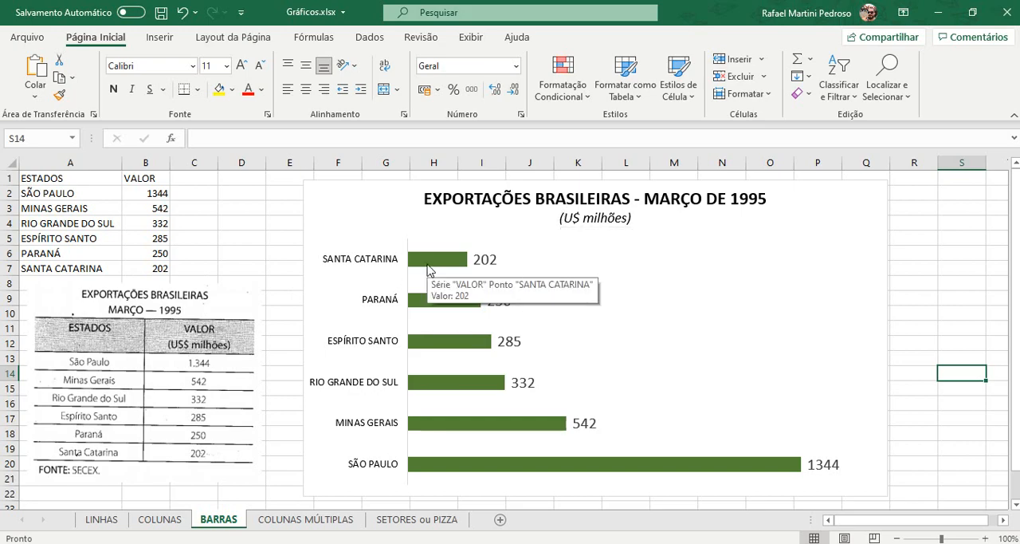
click(279, 522)
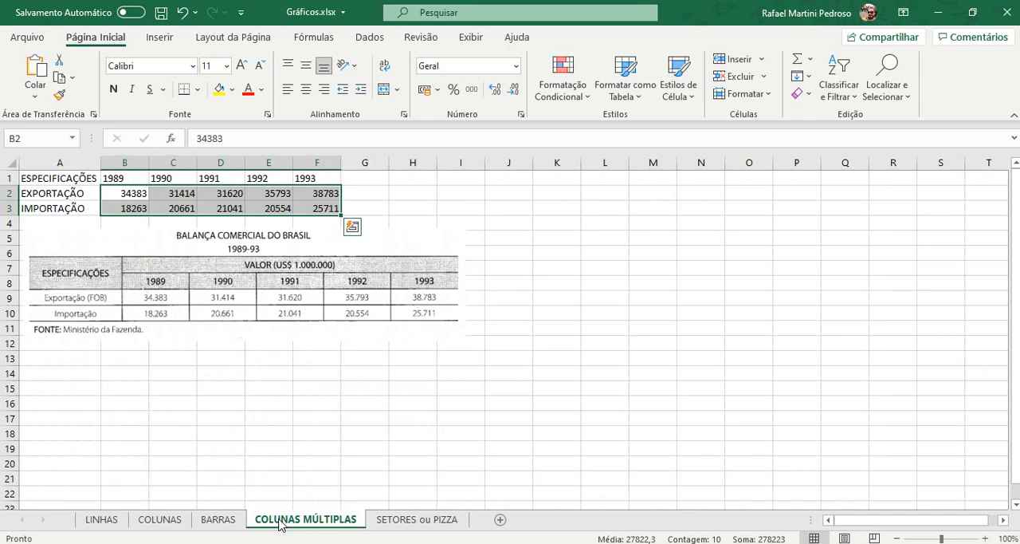
click(57, 172)
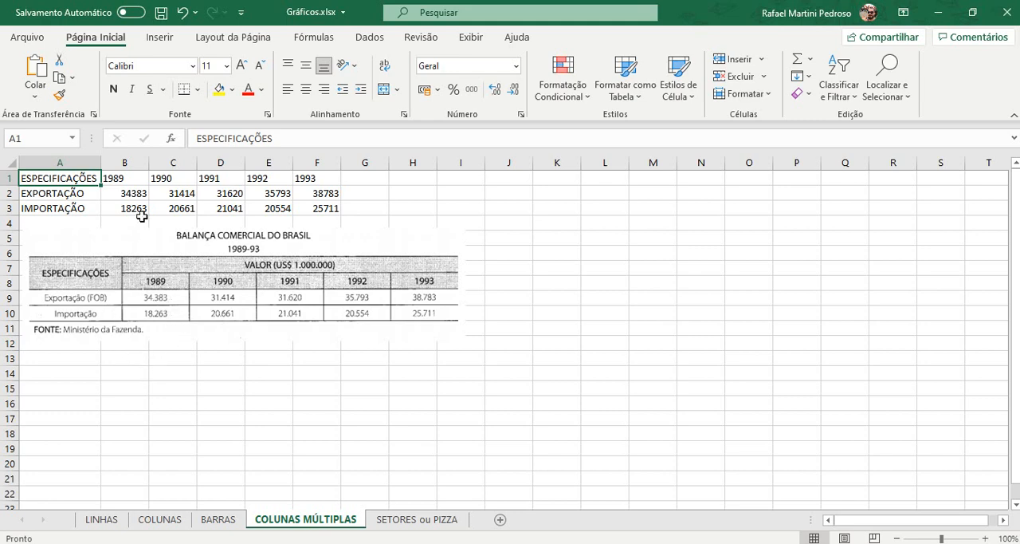
Step: Insert a 2-D clustered column chart from the EXPORTAÇÃO and IMPORTAÇÃO rows in A2:F3
drag(141, 180, 314, 178)
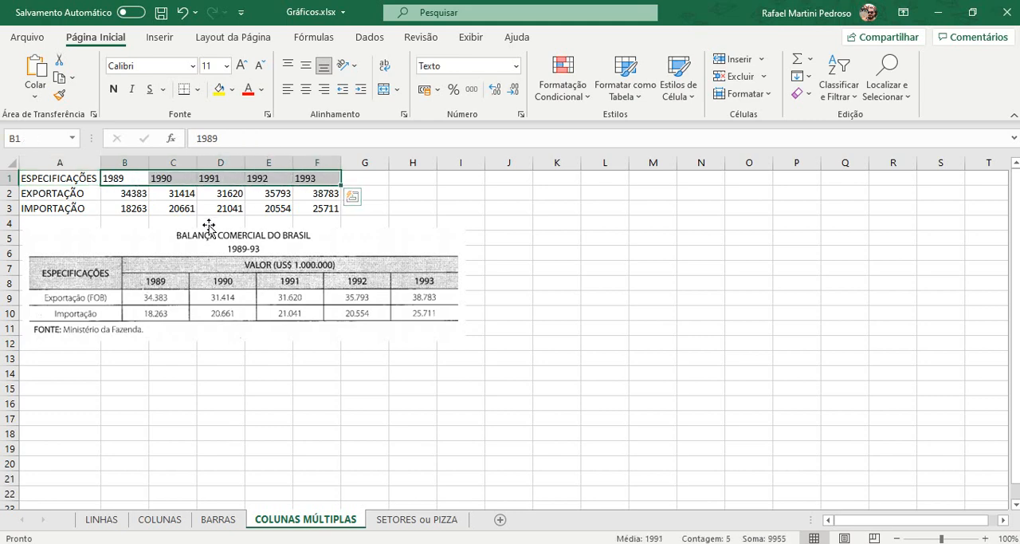
drag(78, 192, 308, 215)
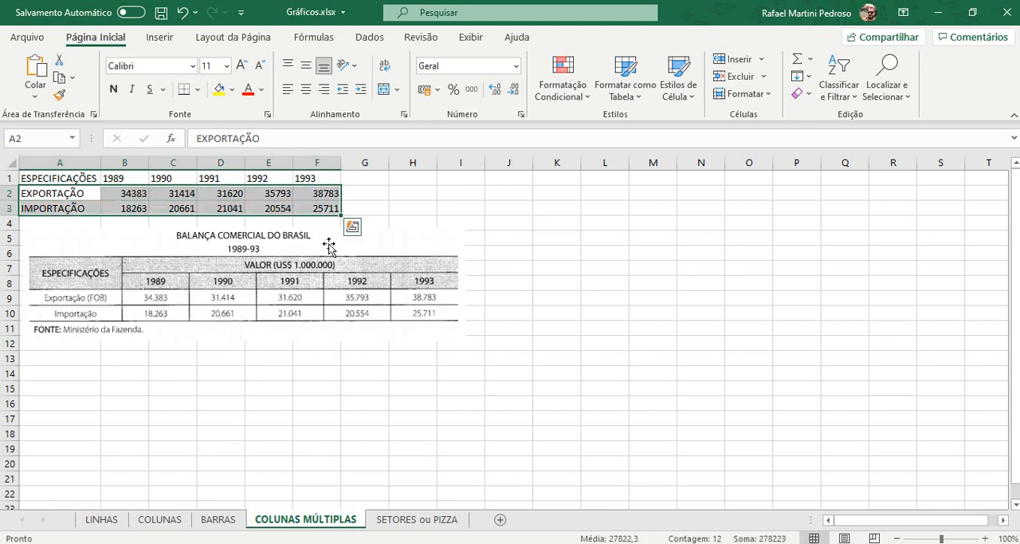
click(164, 38)
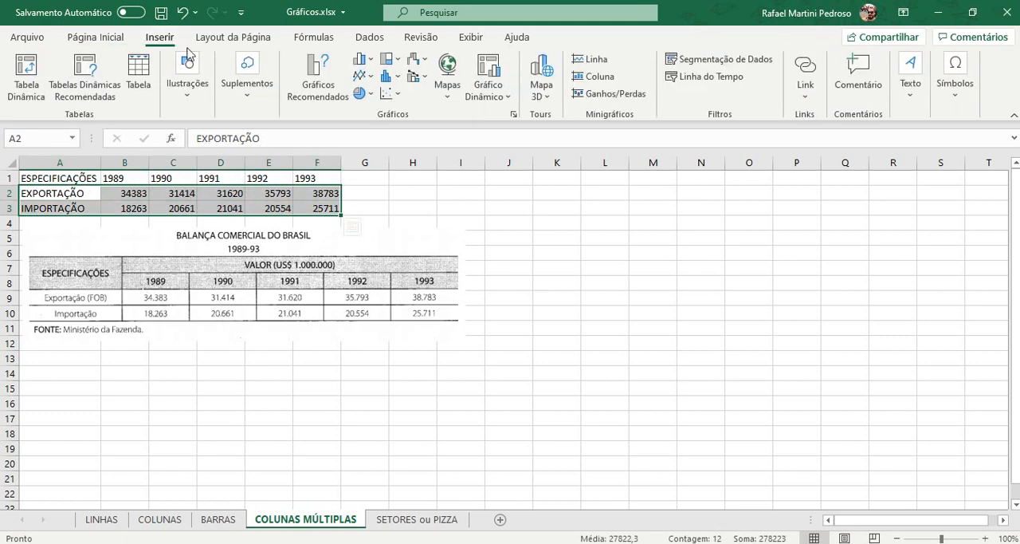
click(363, 60)
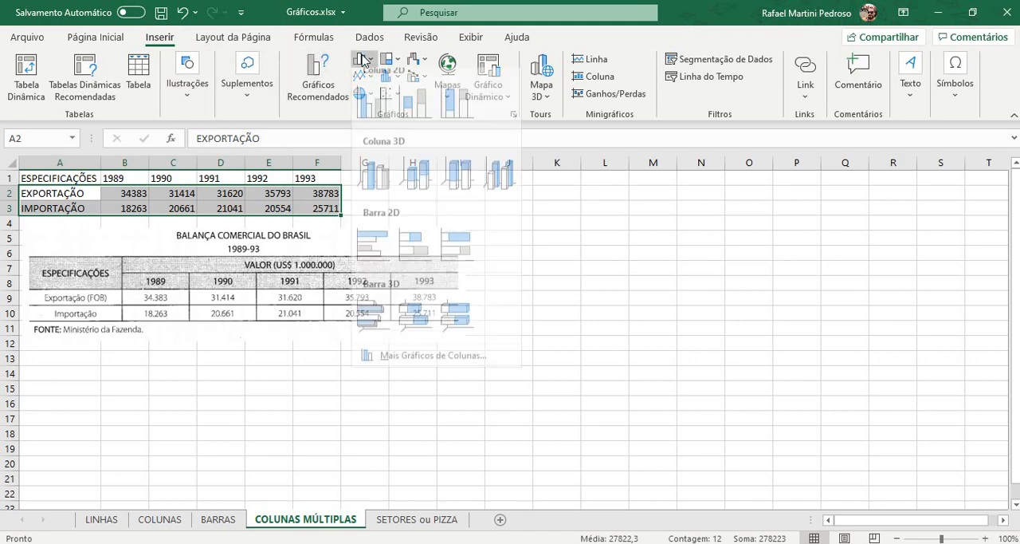
click(378, 104)
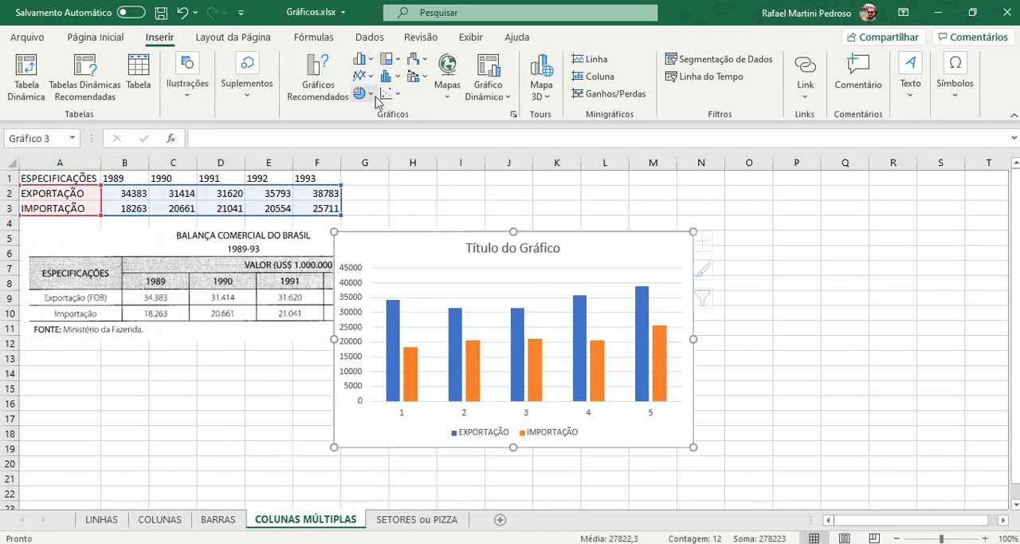
Step: Move the chart beside the data and enlarge it to span about columns G to S, down to about row 20, and deselect it
drag(626, 241, 662, 226)
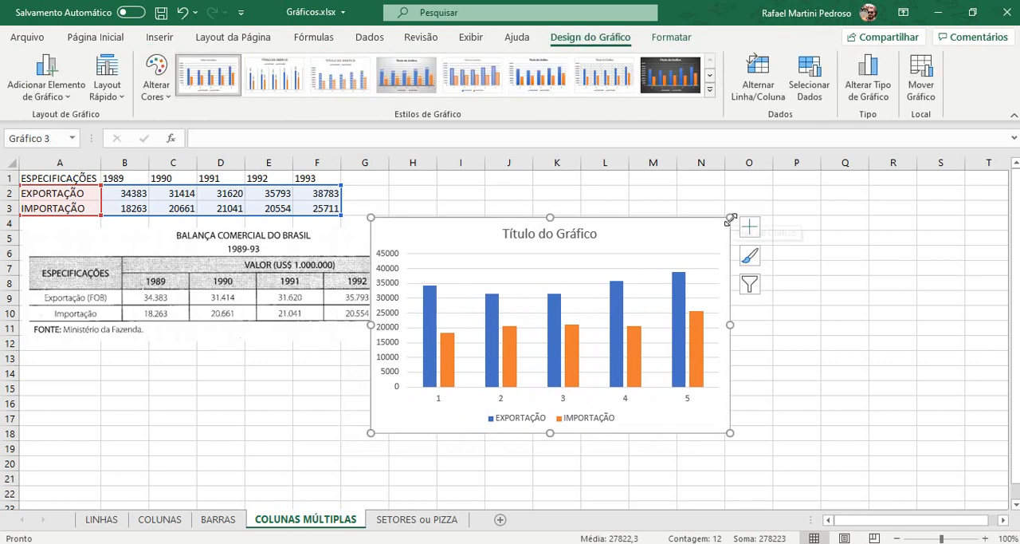
drag(731, 219, 977, 181)
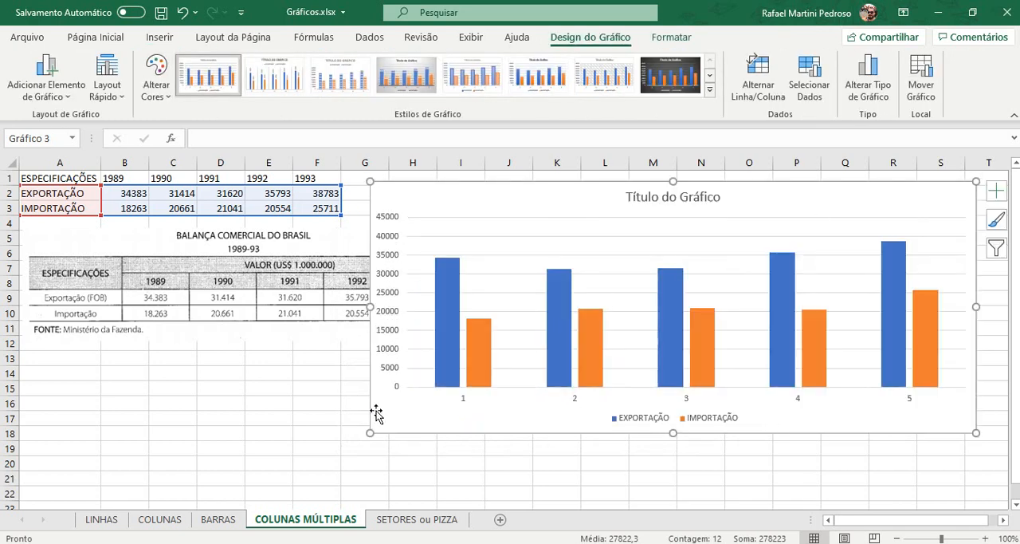
drag(370, 433, 351, 474)
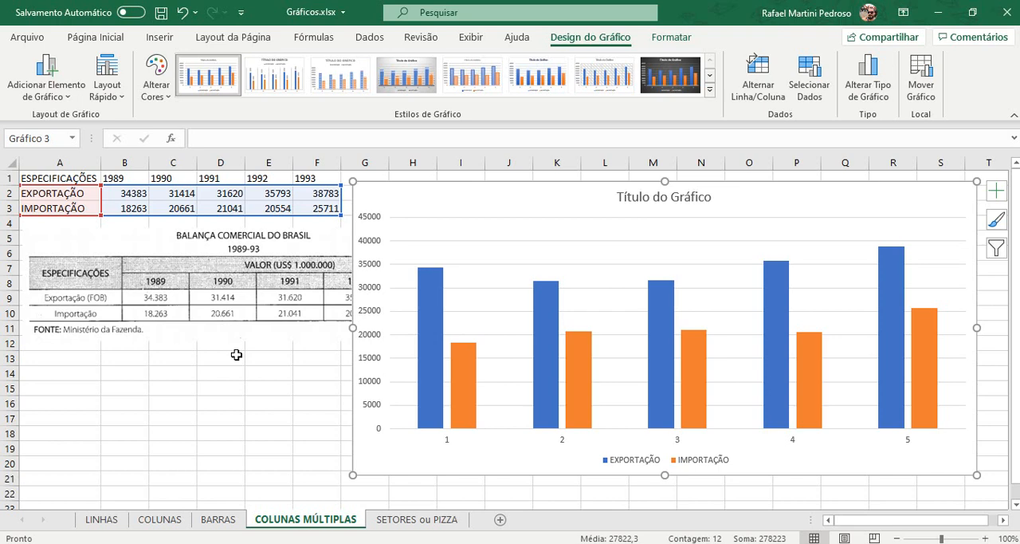
click(209, 360)
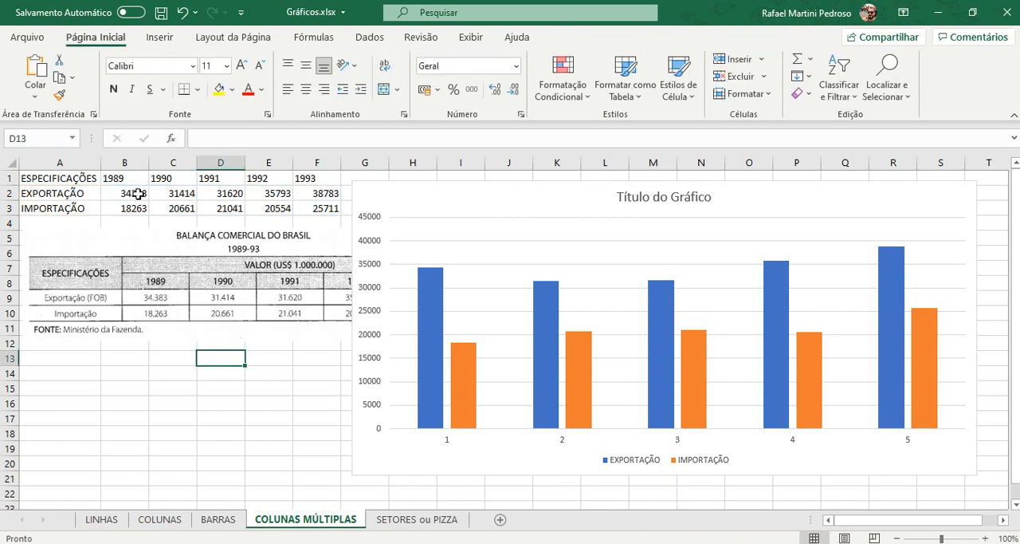
Step: Format the values in B2:F3 with a thousands separator and no decimal places
drag(139, 193, 304, 206)
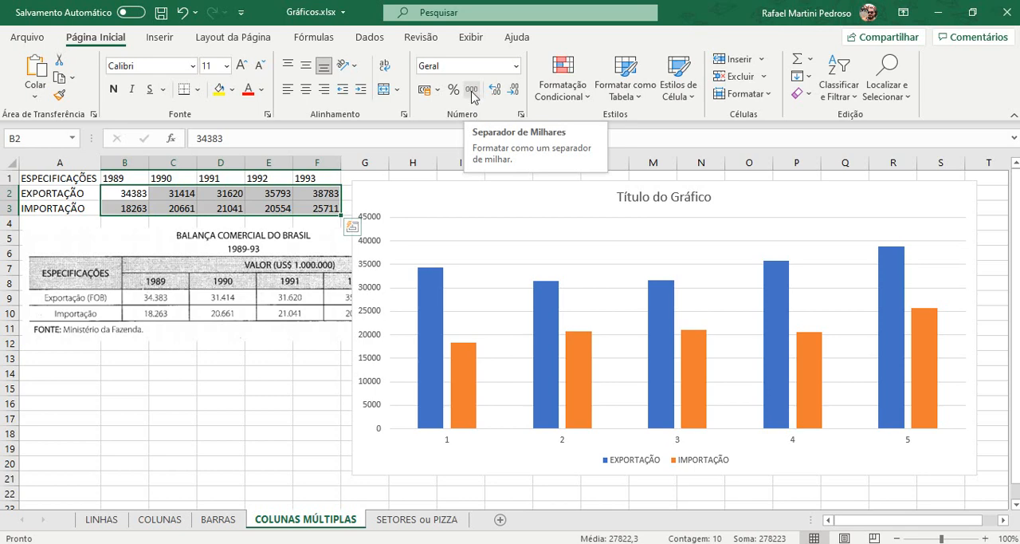
click(471, 91)
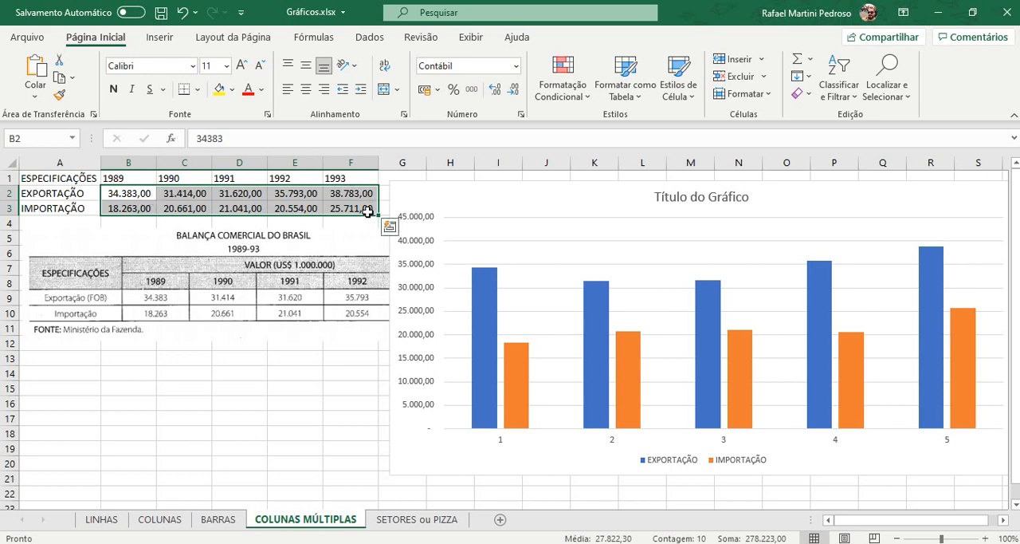
click(511, 93)
click(510, 93)
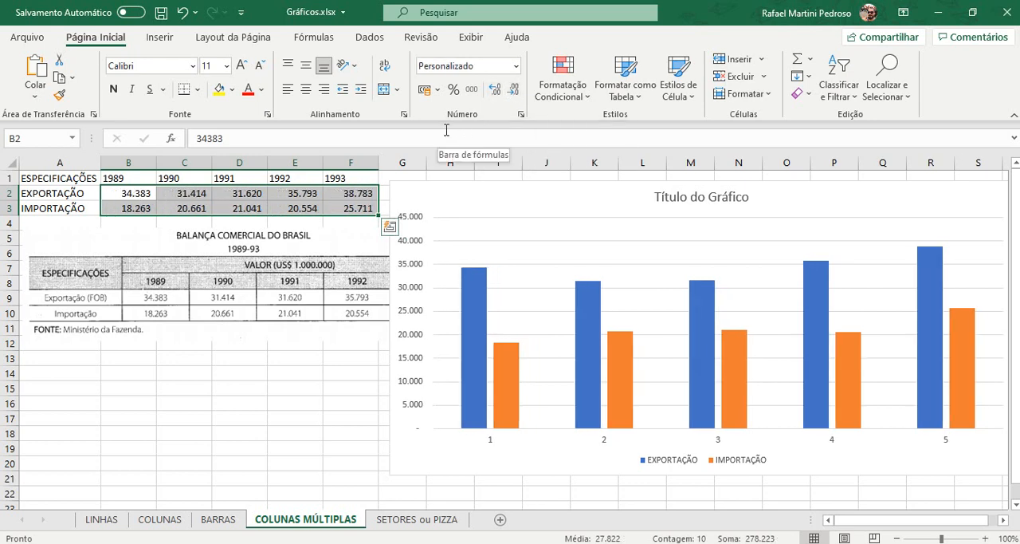
Step: Shift the chart back slightly toward the data and set its horizontal axis labels to the years in B1:F1
click(418, 192)
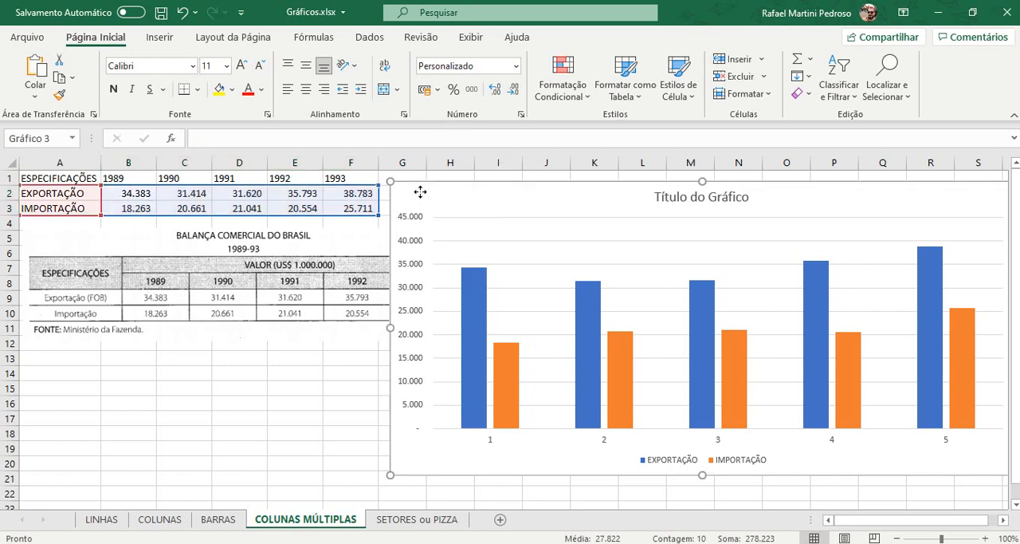
mouse_move(417, 191)
mouse_down()
mouse_move(388, 194)
mouse_move(407, 196)
mouse_up()
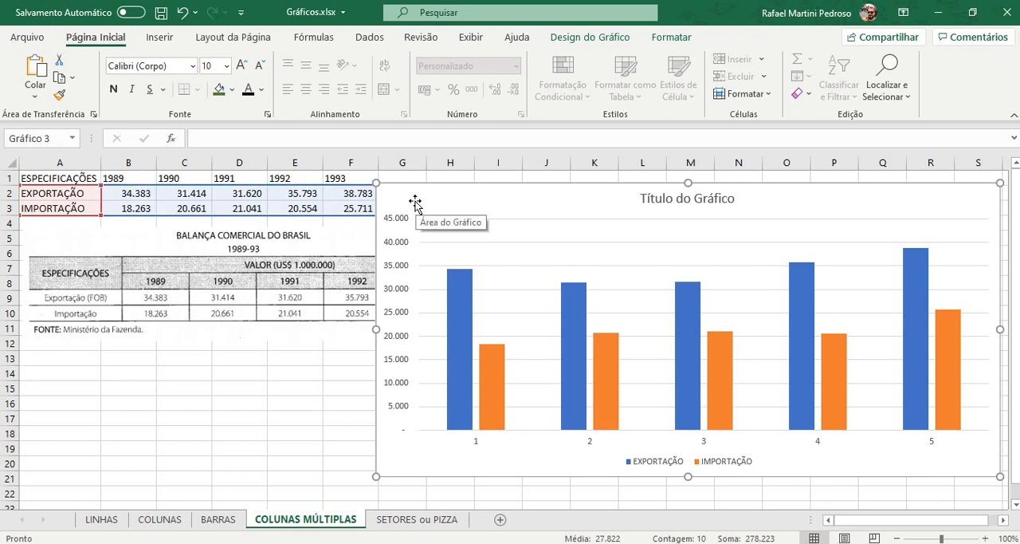
click(590, 37)
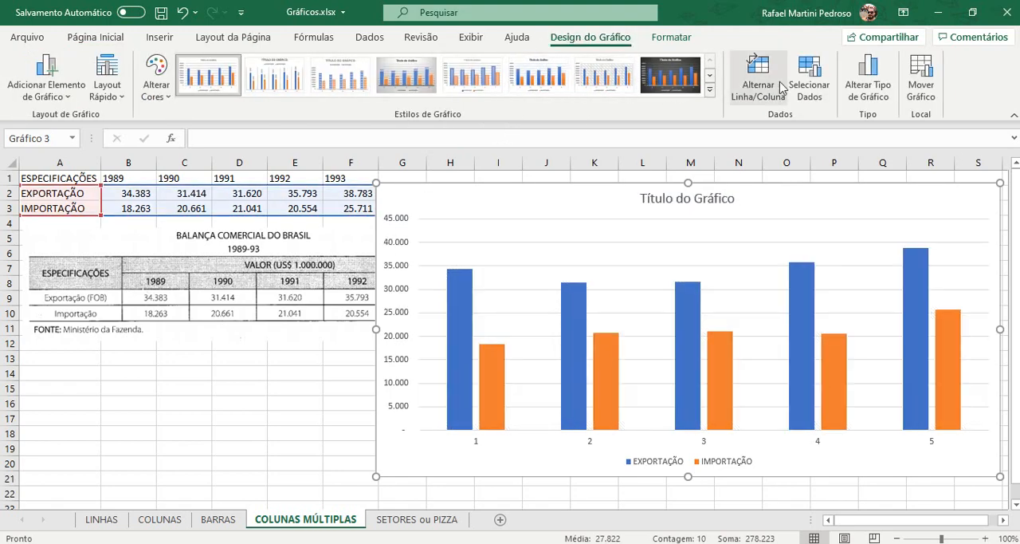
click(812, 78)
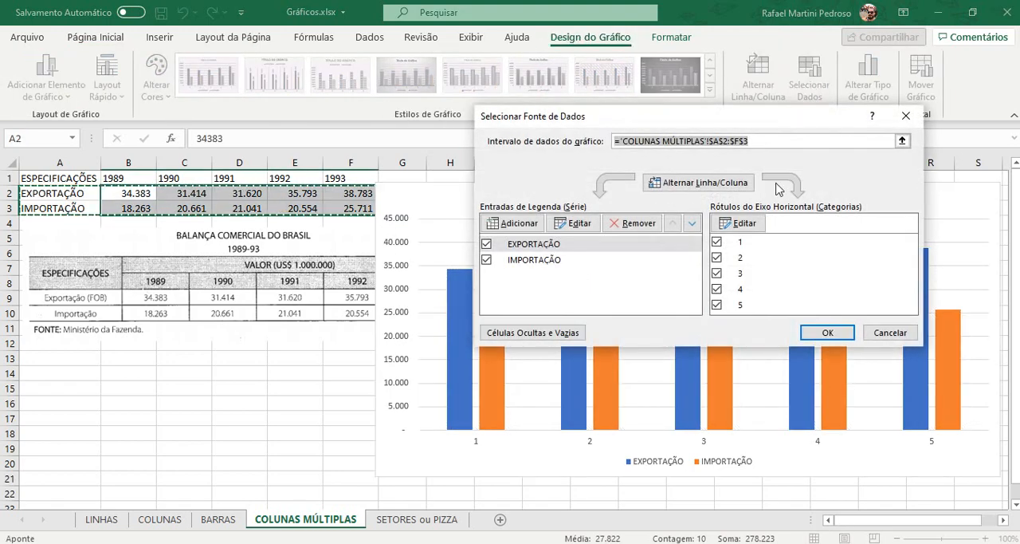
click(757, 224)
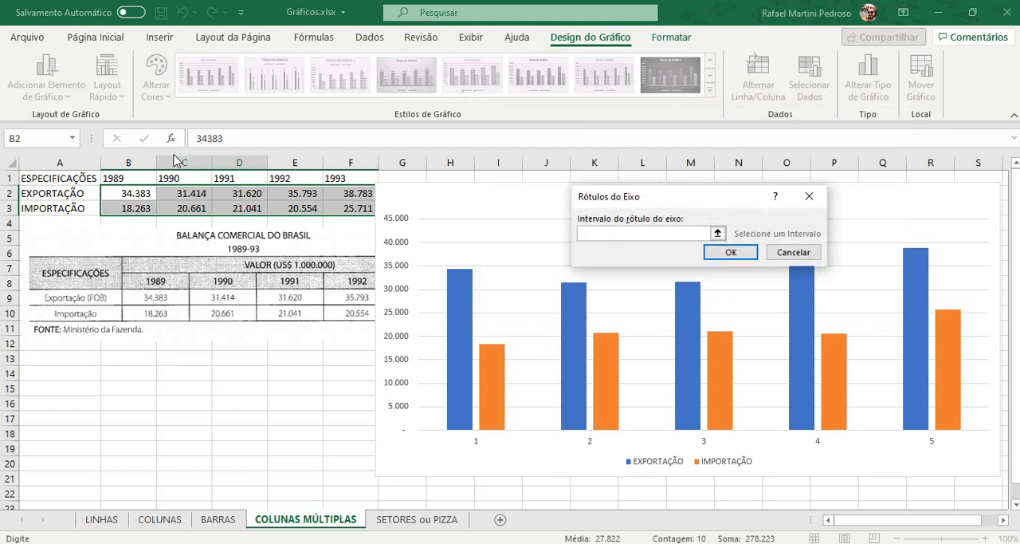
drag(128, 177, 337, 172)
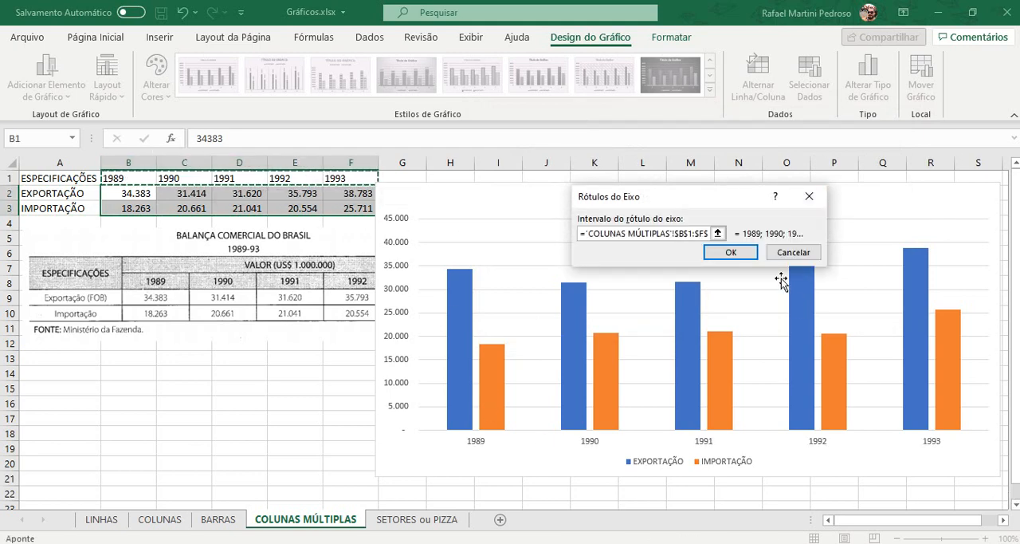
click(732, 252)
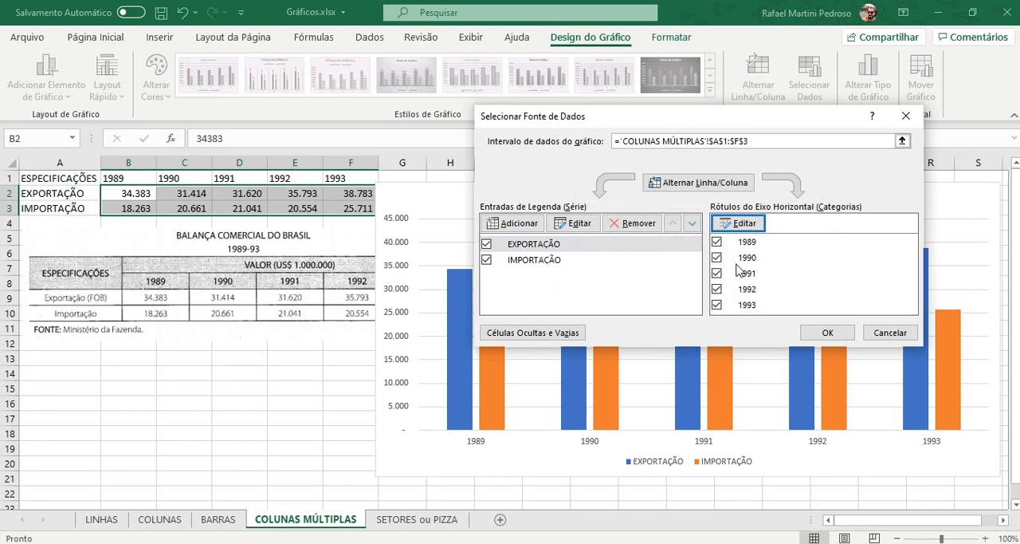
click(826, 333)
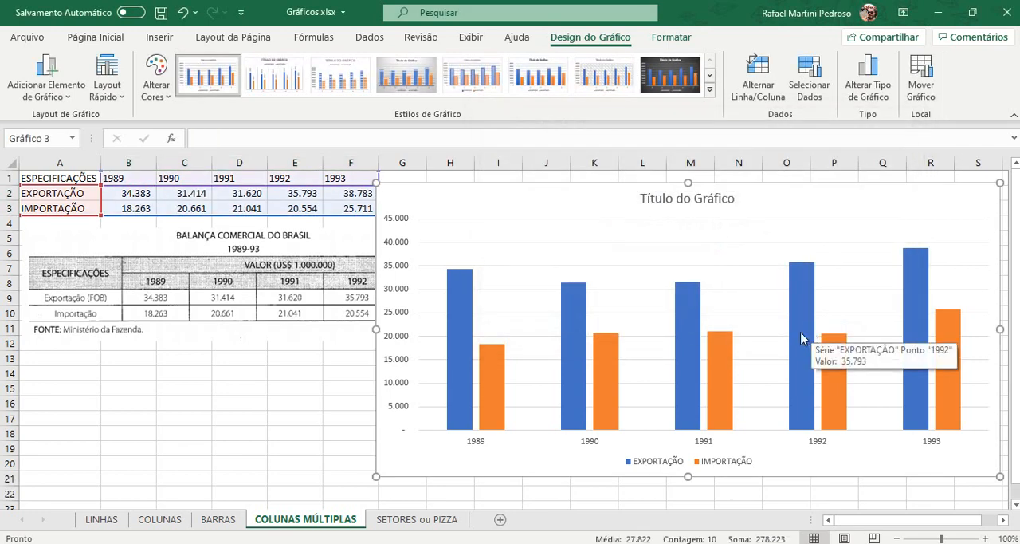
Step: Review the name and value ranges of the EXPORTAÇÃO series in the chart's data source
click(809, 91)
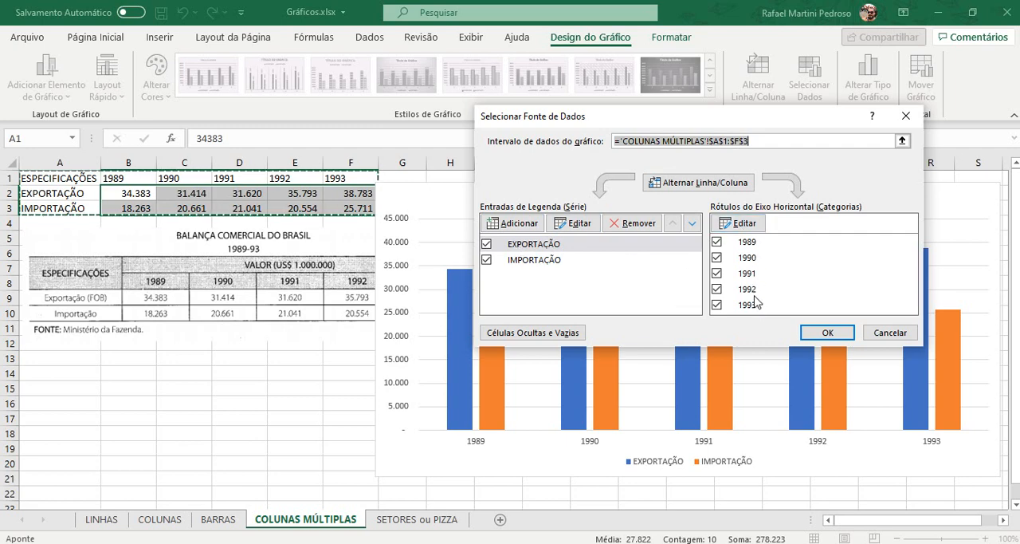
click(544, 245)
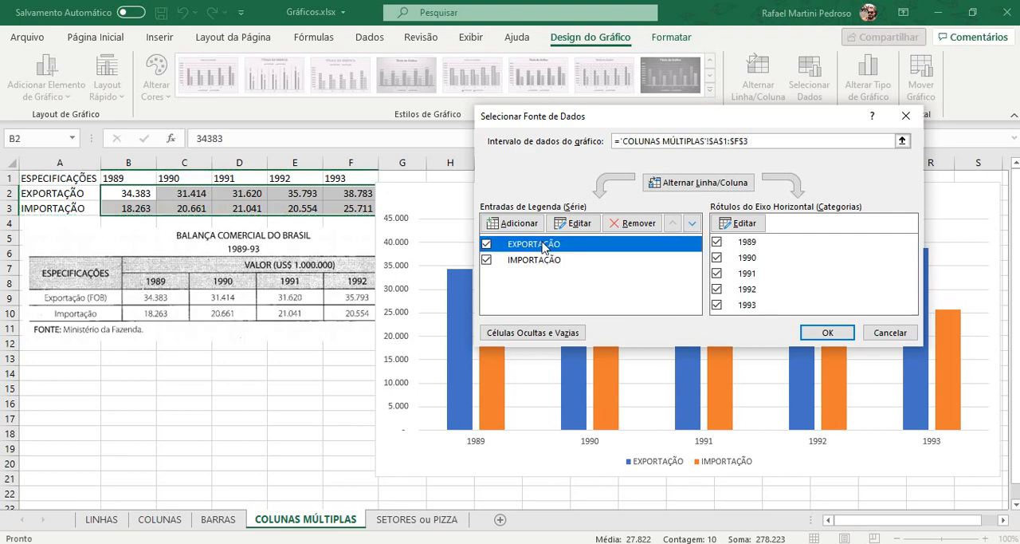
click(575, 225)
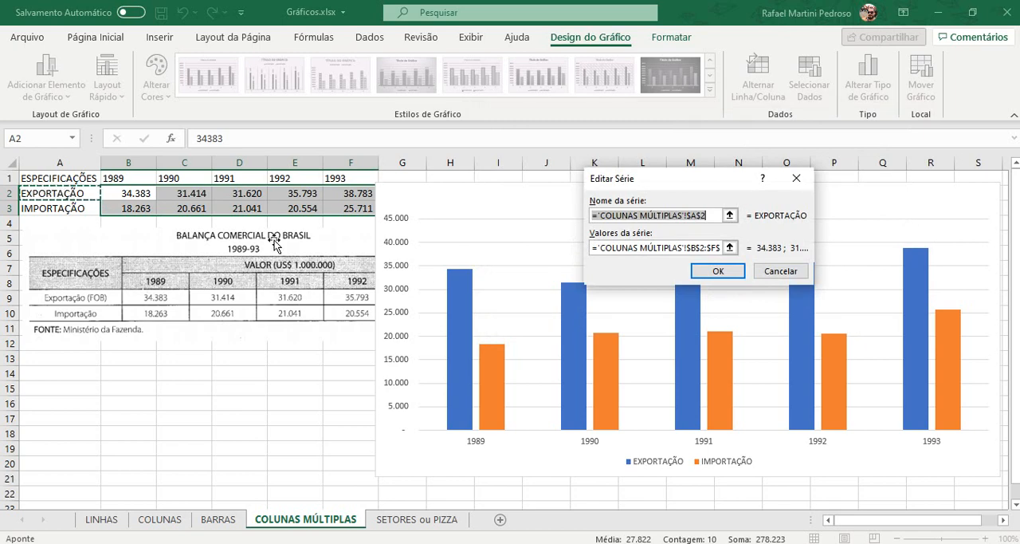
click(769, 273)
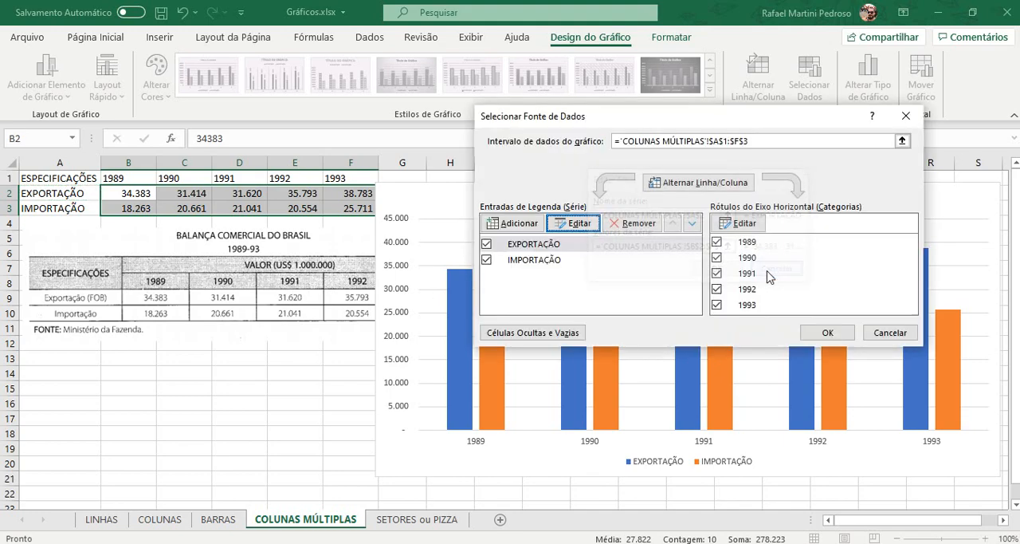
click(829, 332)
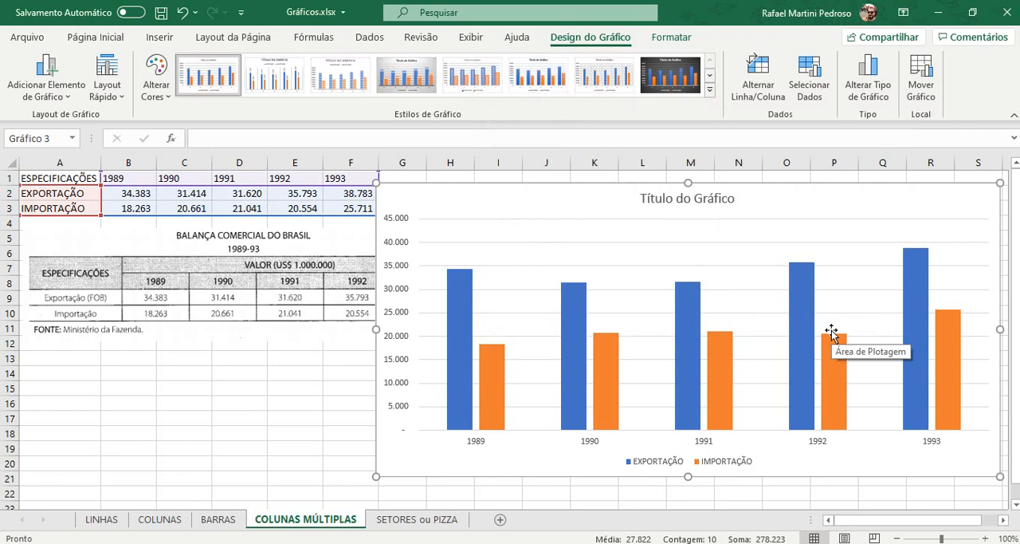
Step: Add data labels at the outside end of the chart's columns
click(46, 80)
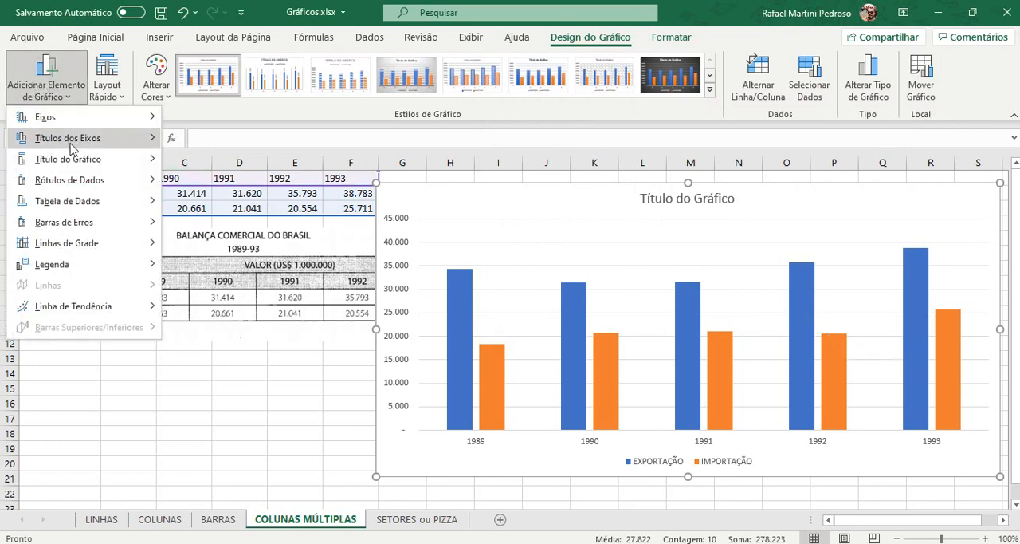
mouse_move(82, 182)
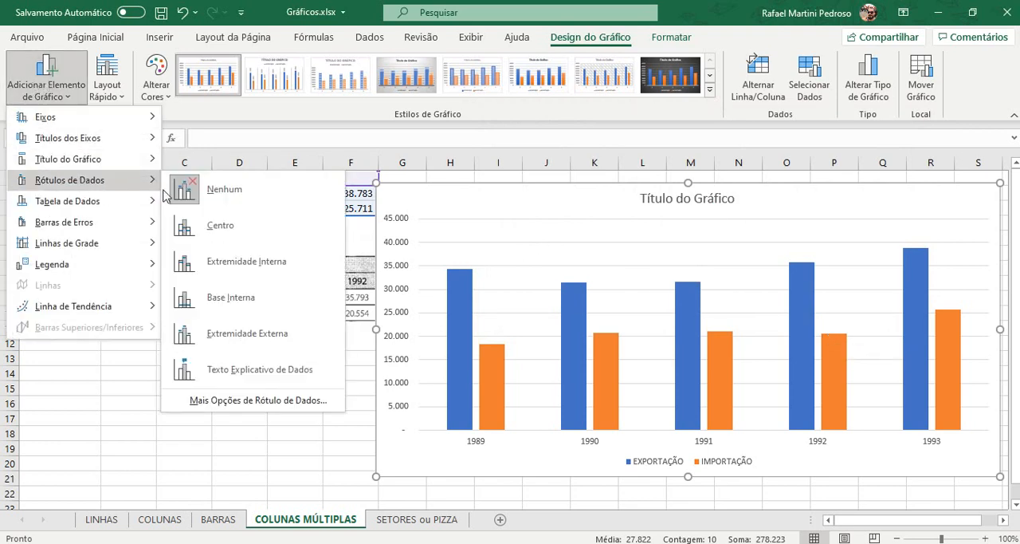
click(254, 335)
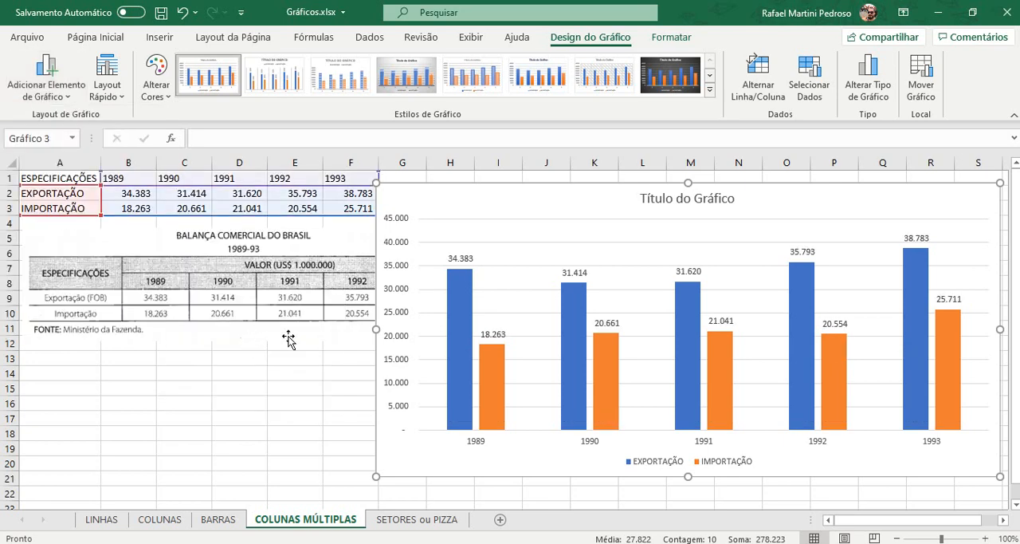
Step: Delete the vertical value axis and the horizontal gridlines from the chart
click(405, 291)
key(Delete)
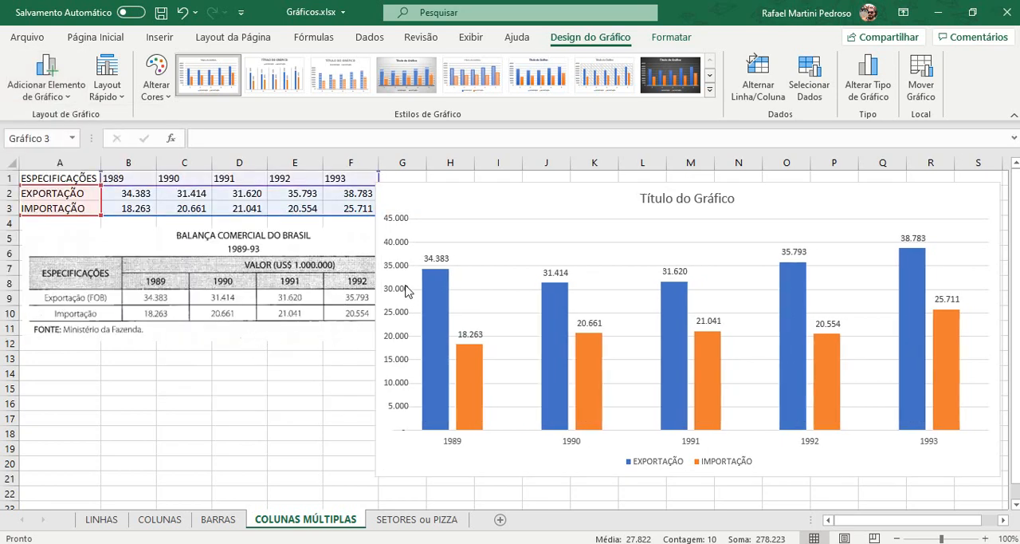
click(486, 313)
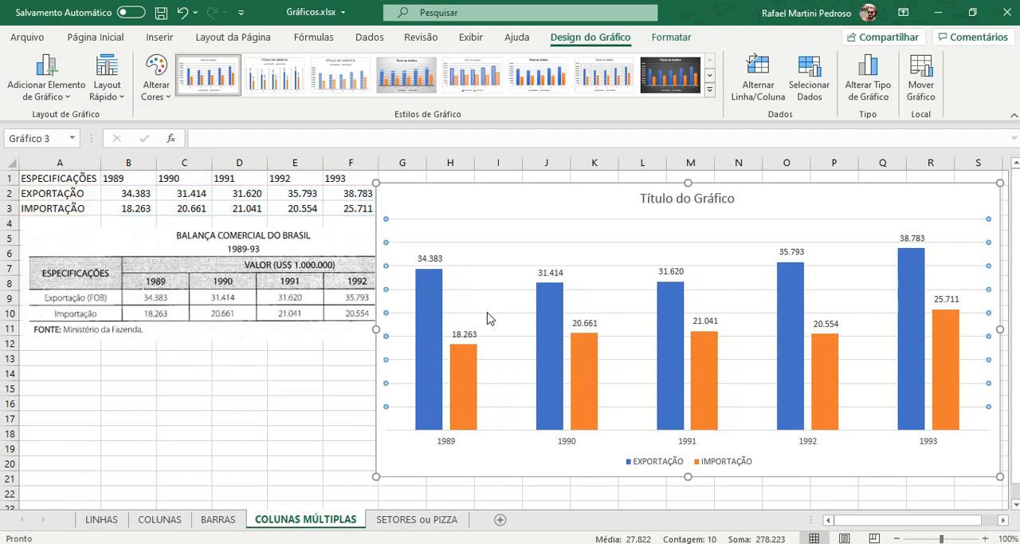
key(Delete)
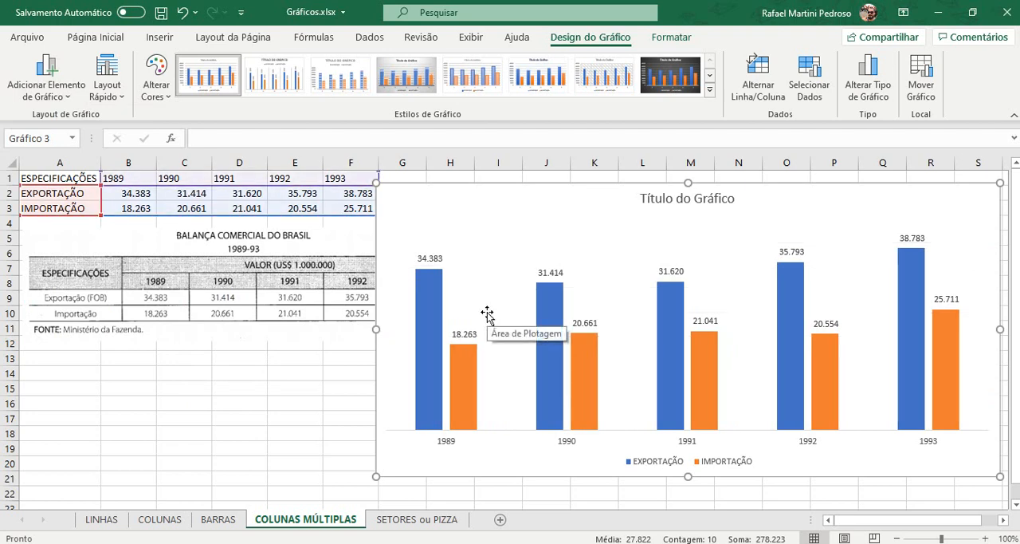
Step: Increase the font size of the EXPORTAÇÃO data labels to 11
click(433, 259)
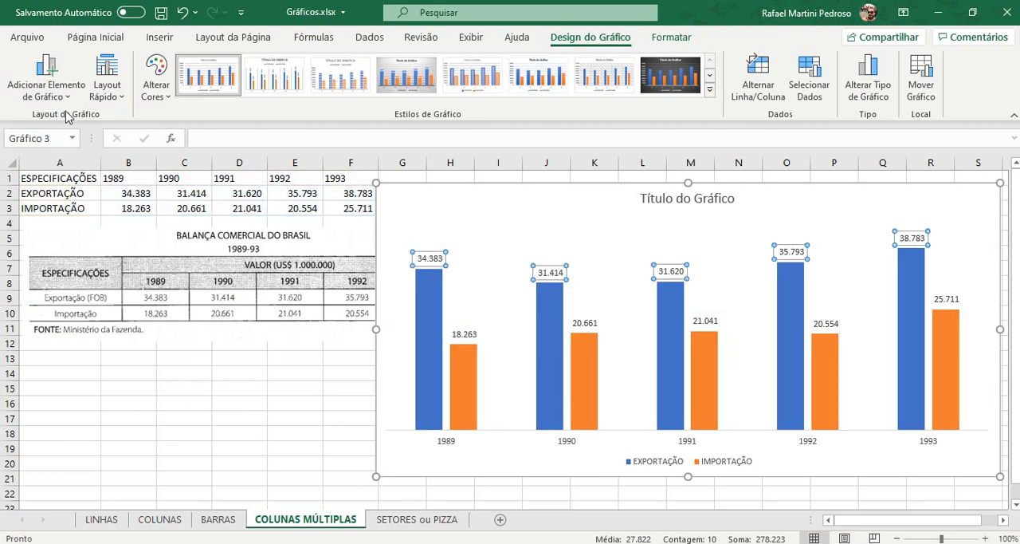
click(86, 37)
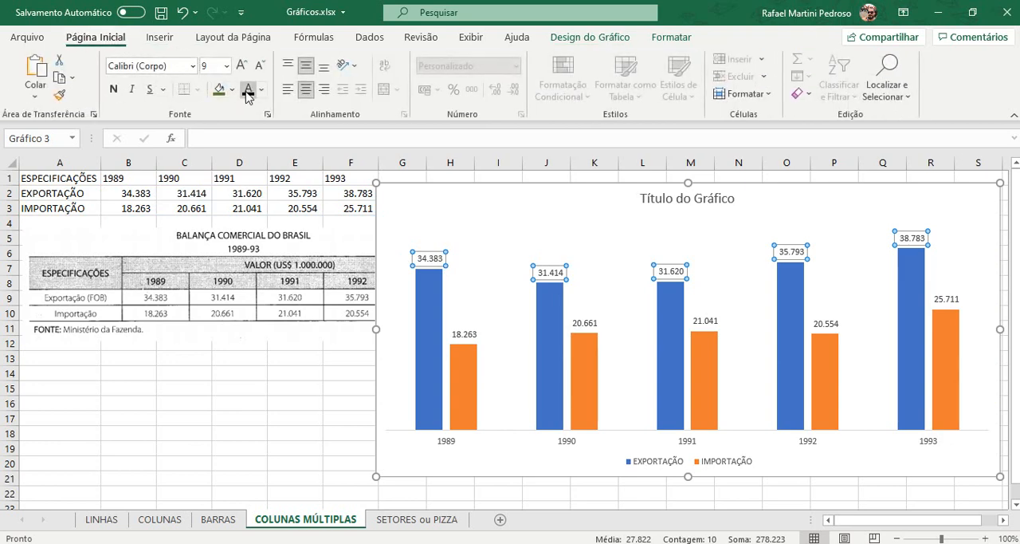
click(242, 65)
click(242, 64)
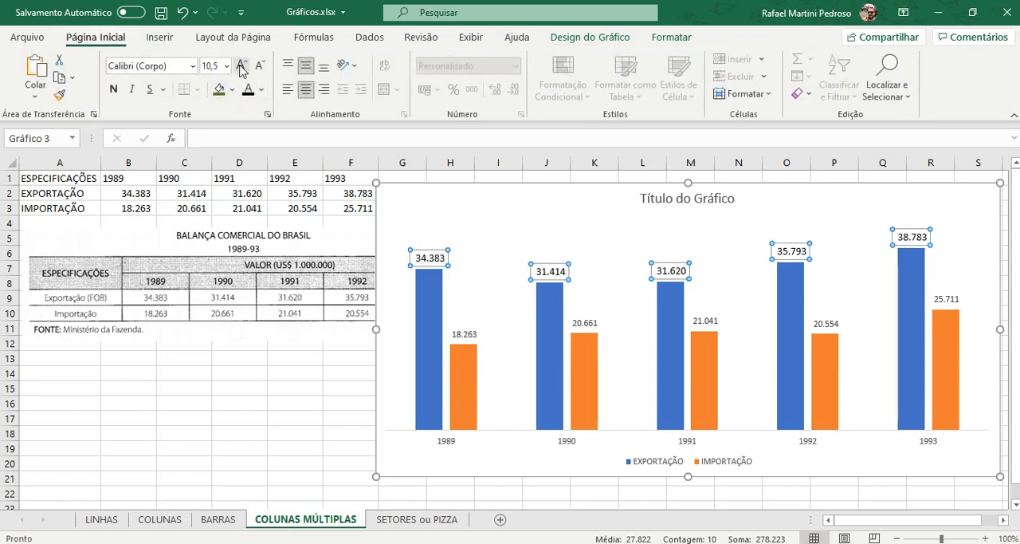
click(242, 65)
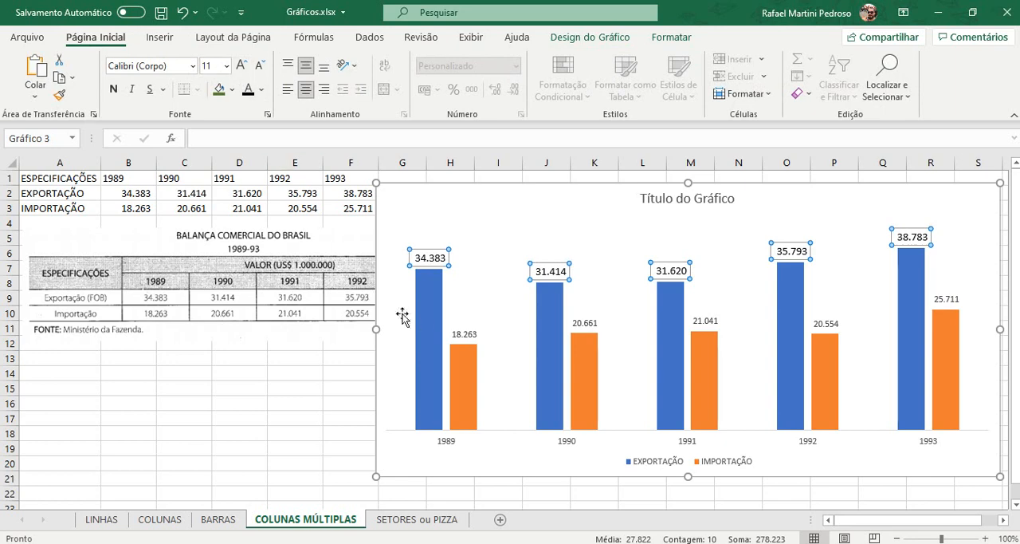
Step: Change the font of the EXPORTAÇÃO data labels to Arial
click(193, 67)
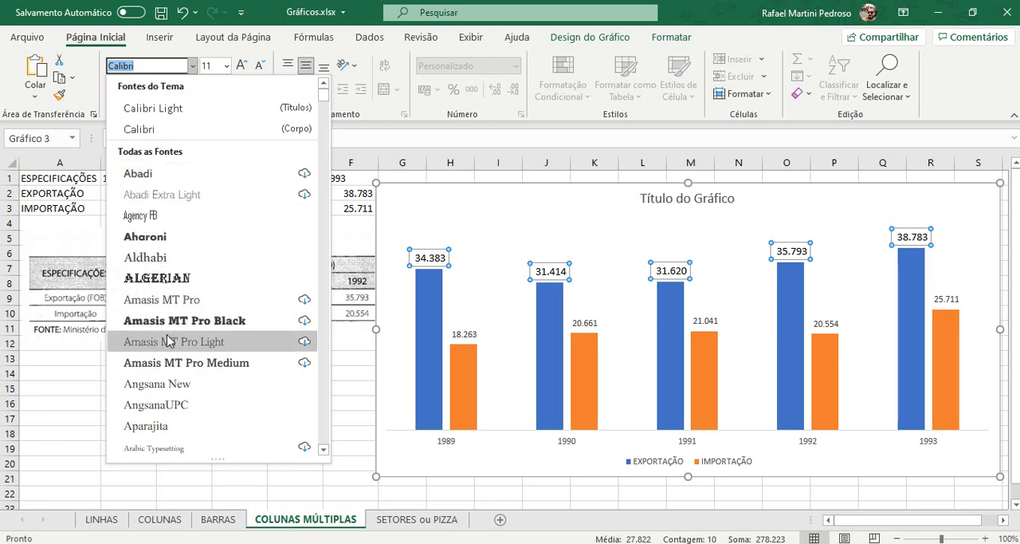
scroll(169, 257, down, 3)
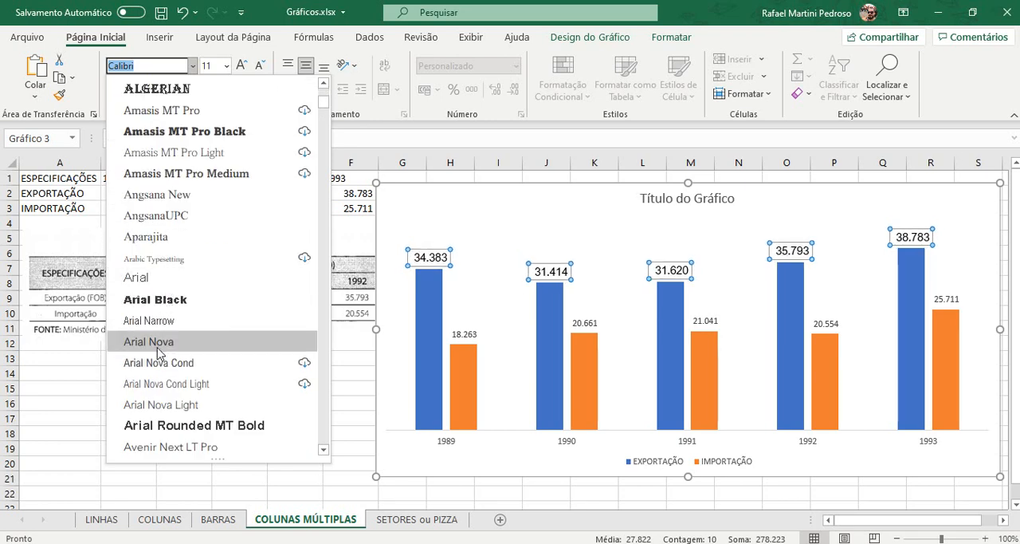
click(166, 285)
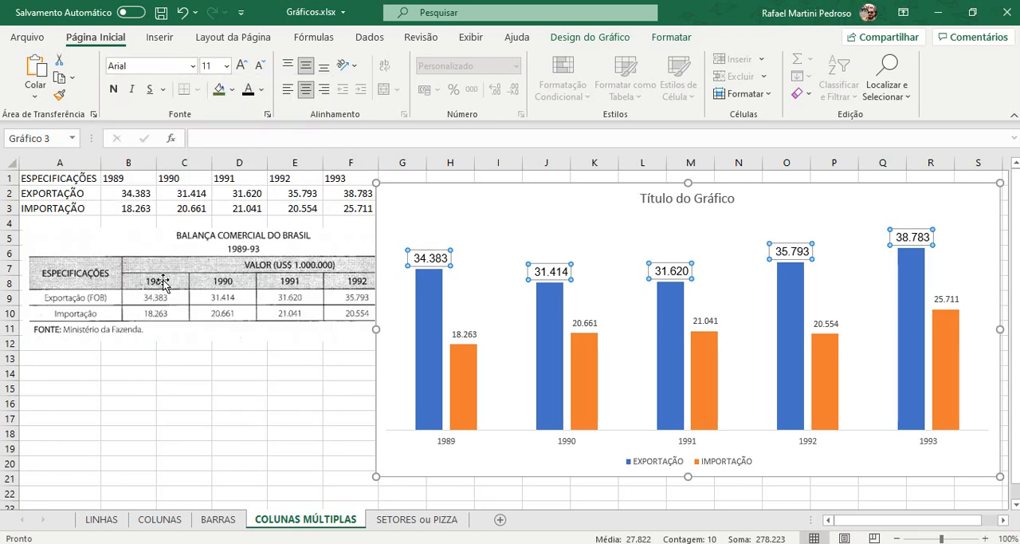
Step: Format the IMPORTAÇÃO data labels in Arial at size 11 to match the EXPORTAÇÃO labels
click(474, 335)
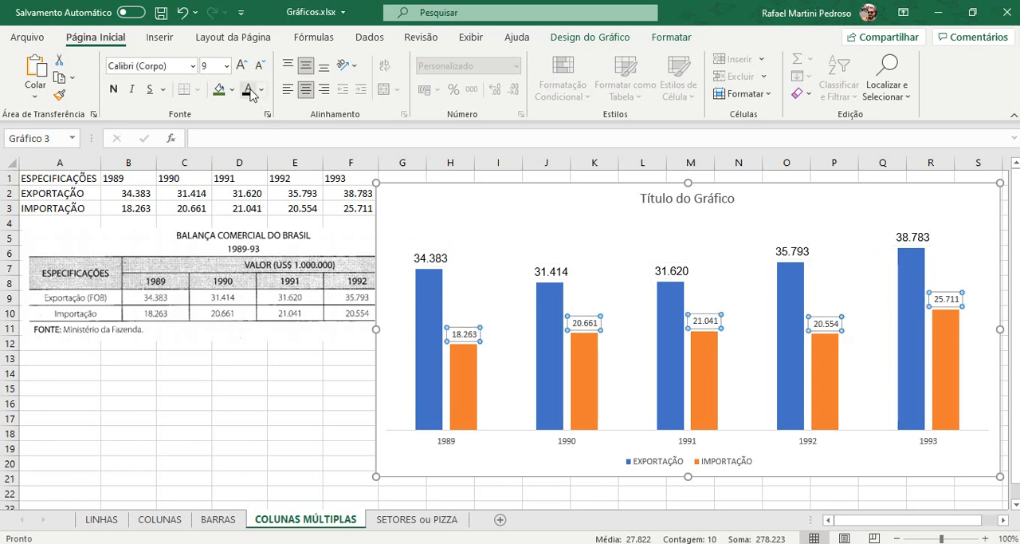
click(192, 65)
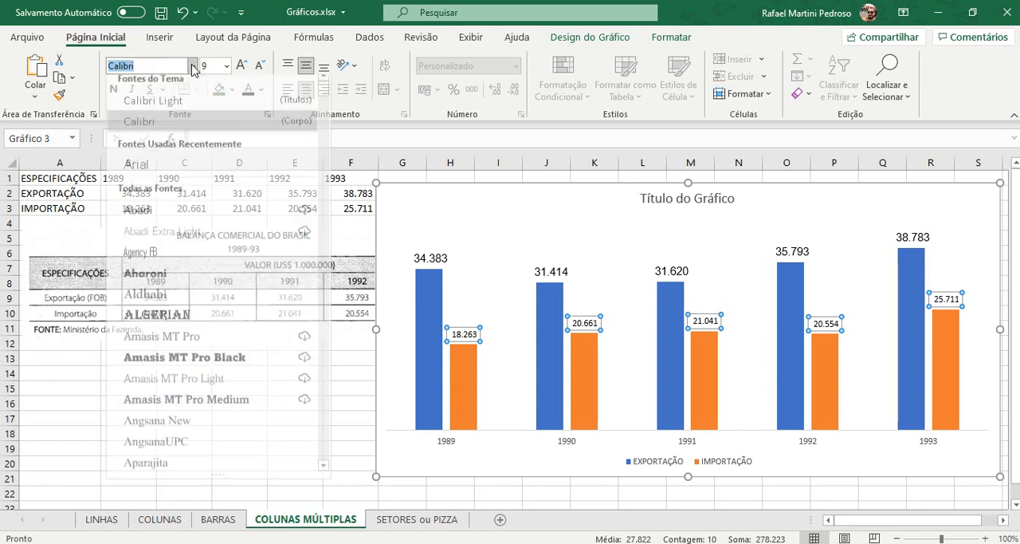
click(164, 176)
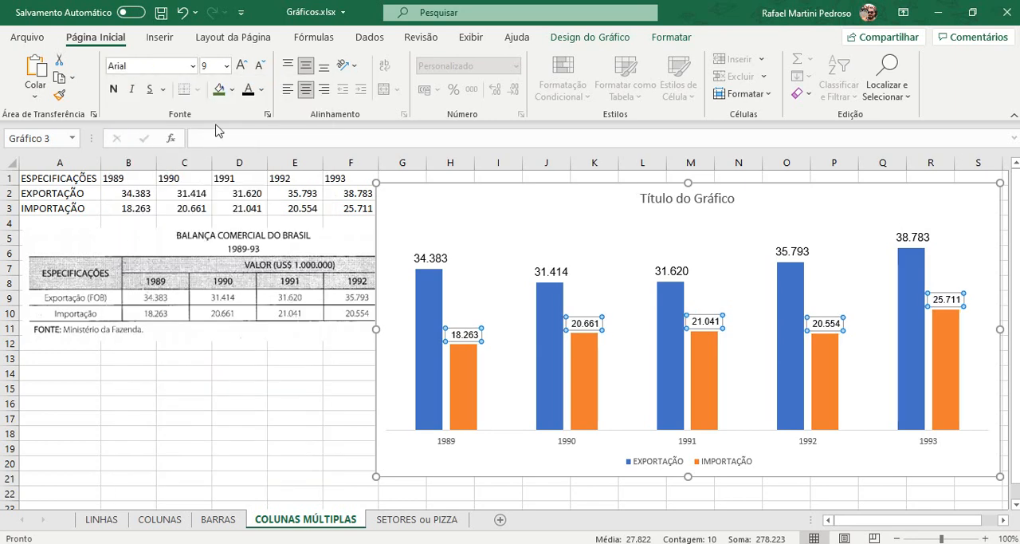
click(241, 65)
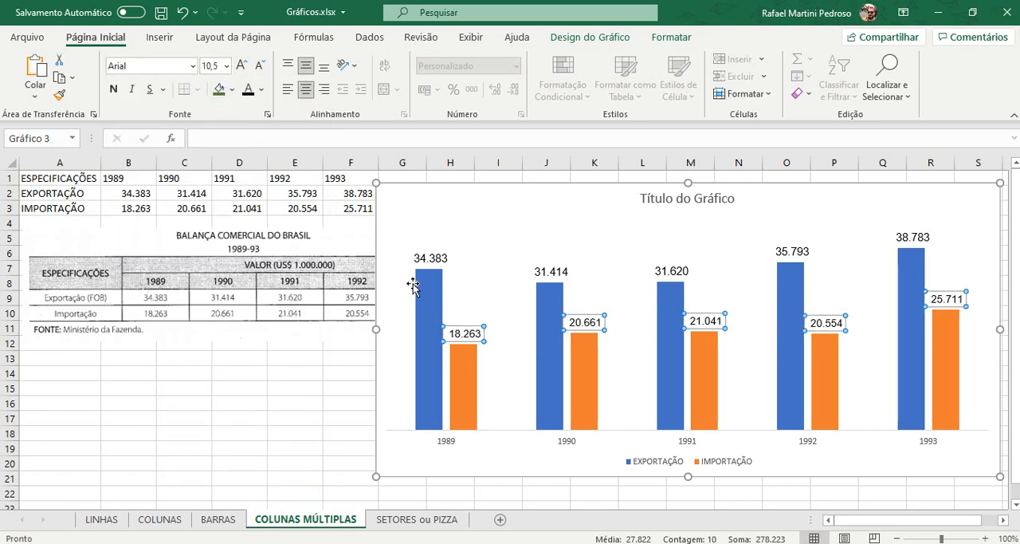
click(433, 257)
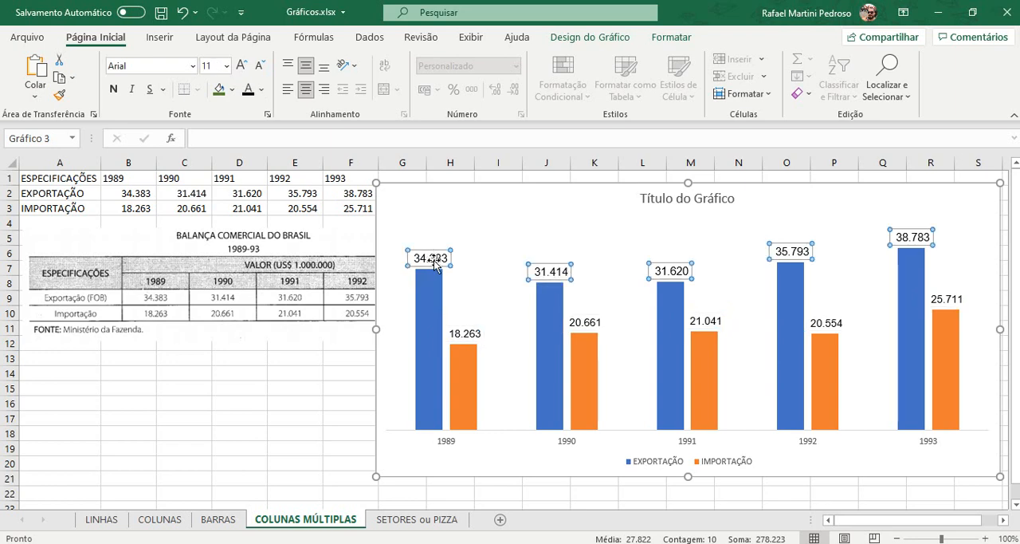
click(464, 334)
click(241, 65)
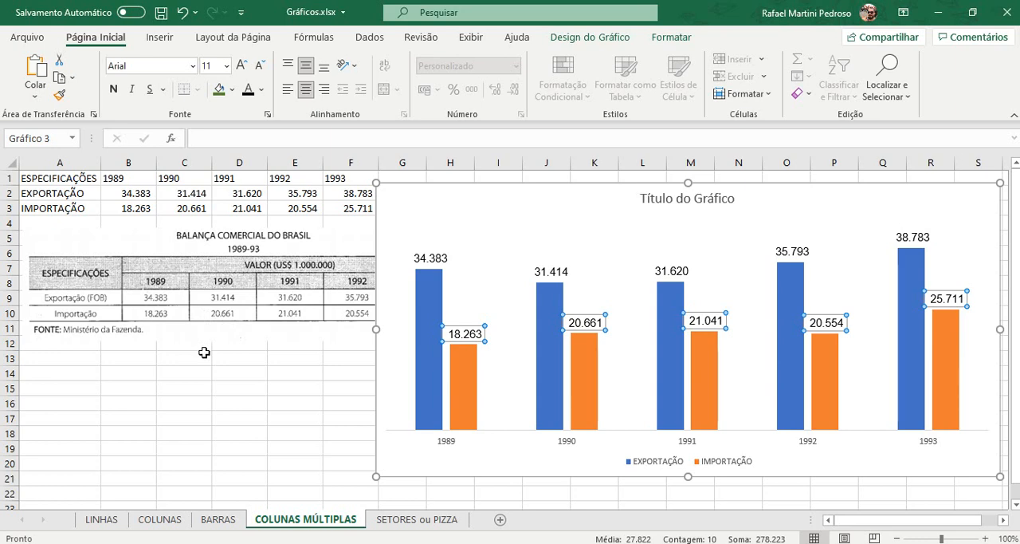
Step: Set the font size of the year labels on the horizontal axis to 12
click(445, 445)
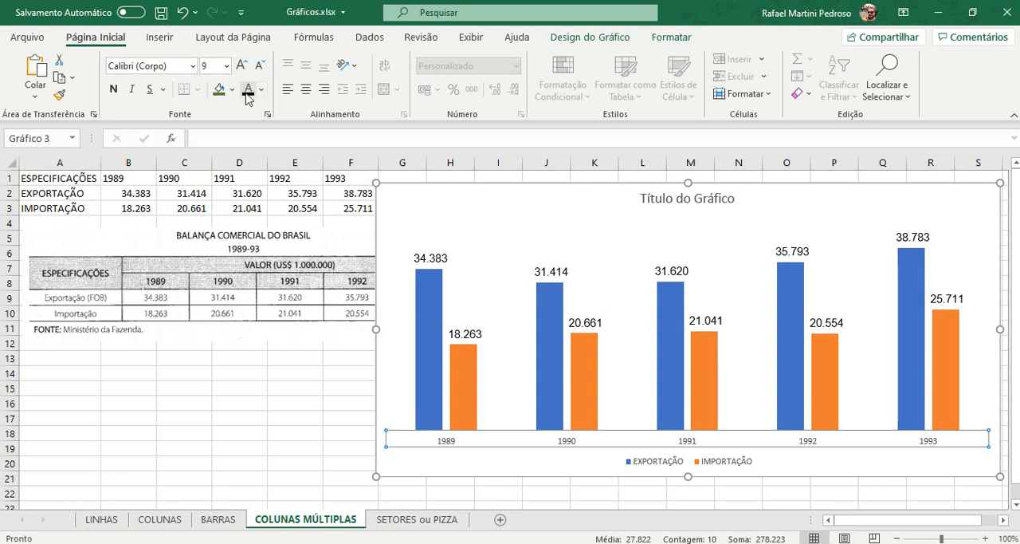
click(239, 64)
click(239, 65)
click(239, 64)
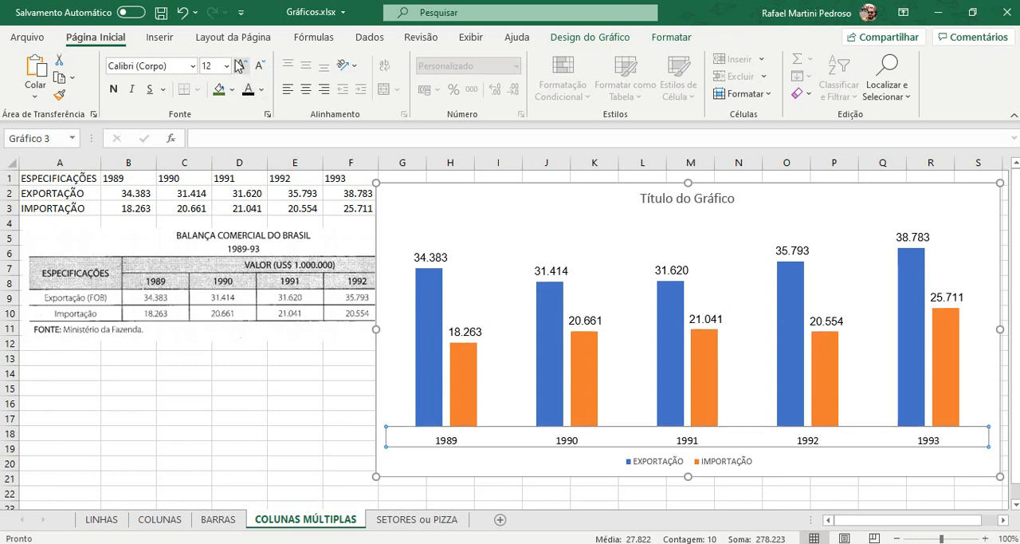
click(239, 64)
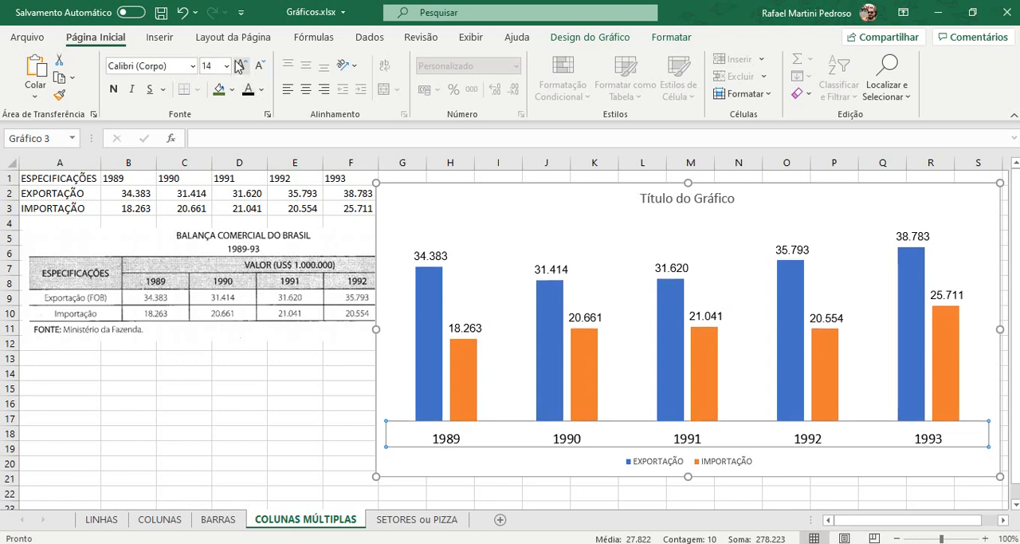
click(258, 64)
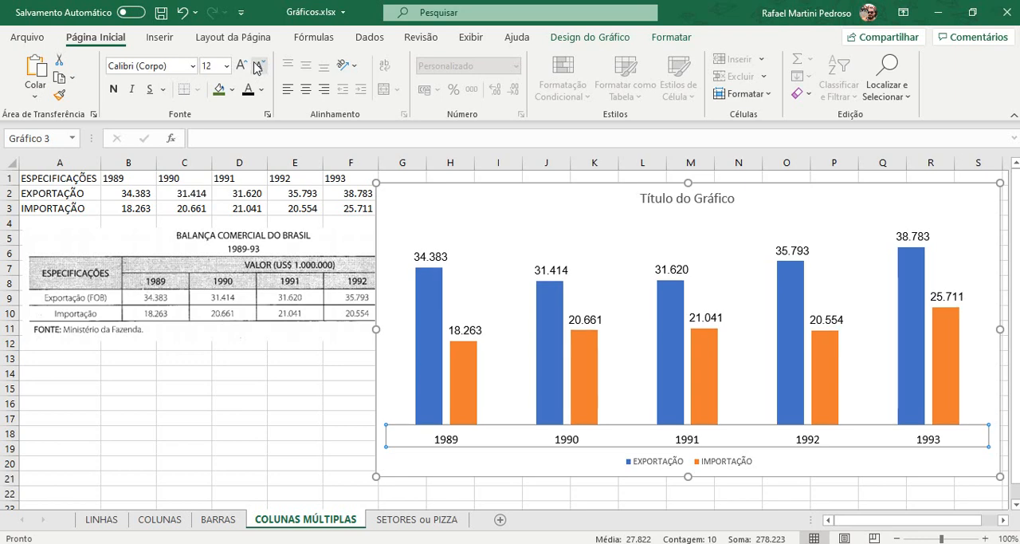
Step: Move the chart legend to the top of the chart, below the title
click(670, 463)
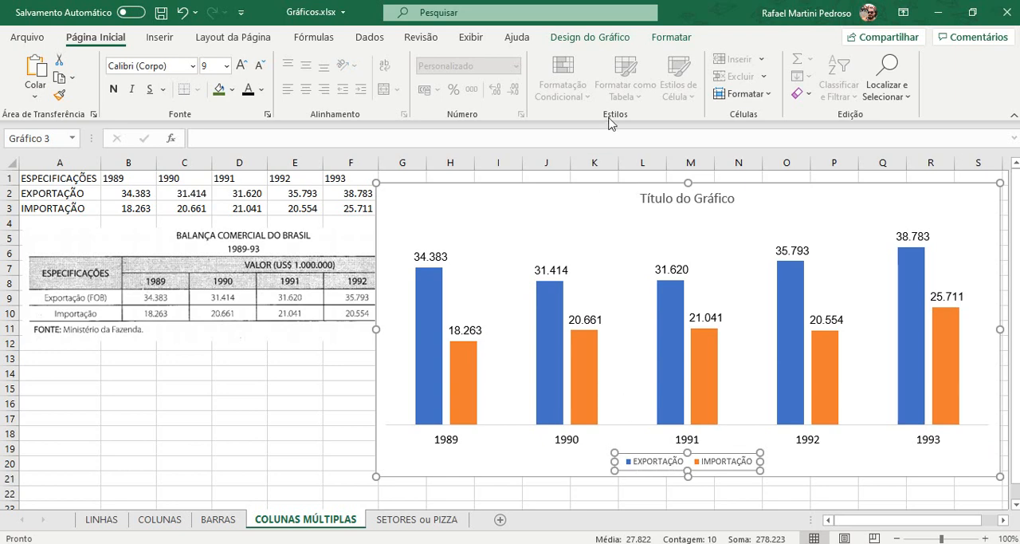
click(604, 37)
click(76, 71)
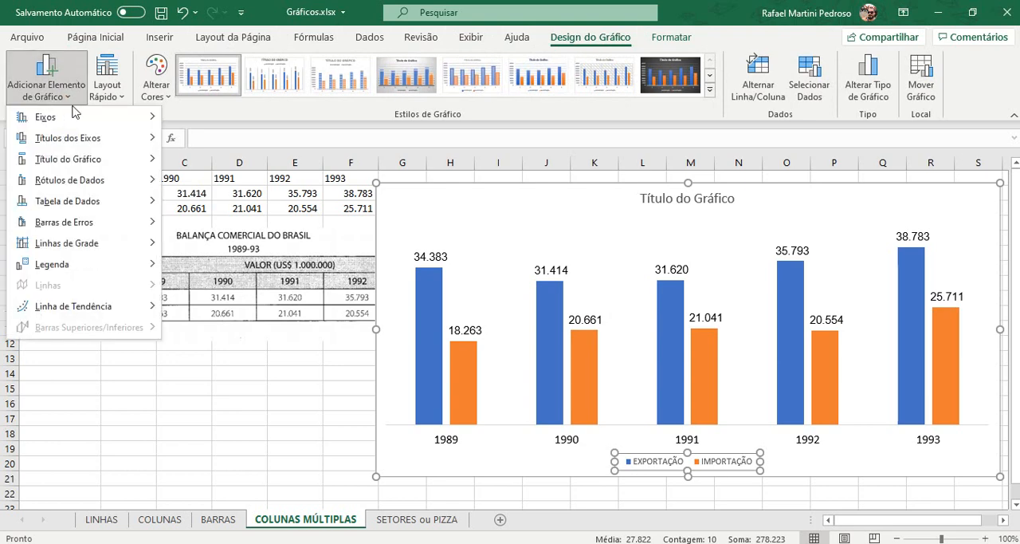
mouse_move(57, 271)
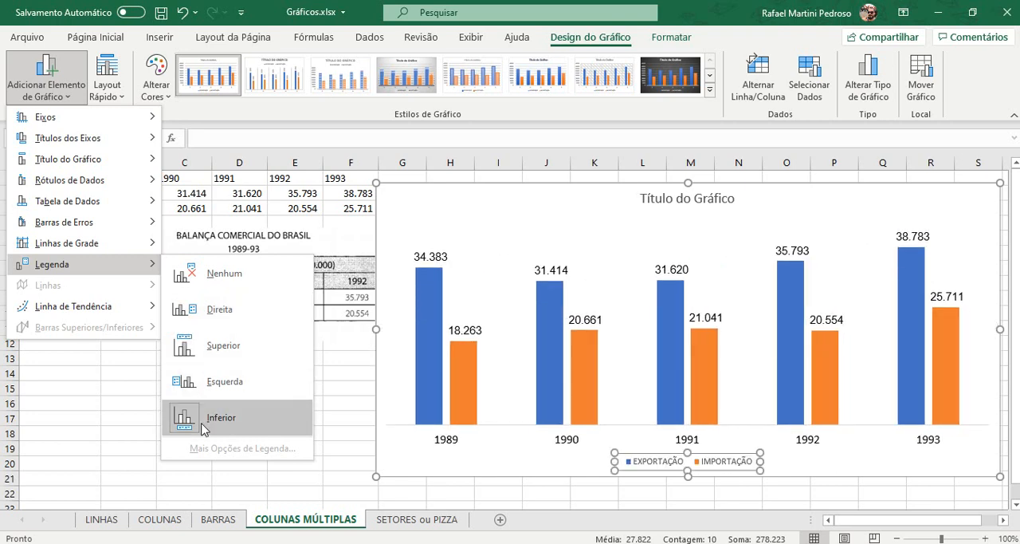
click(217, 345)
Step: Make the legend text black and set its font size to 11
click(95, 37)
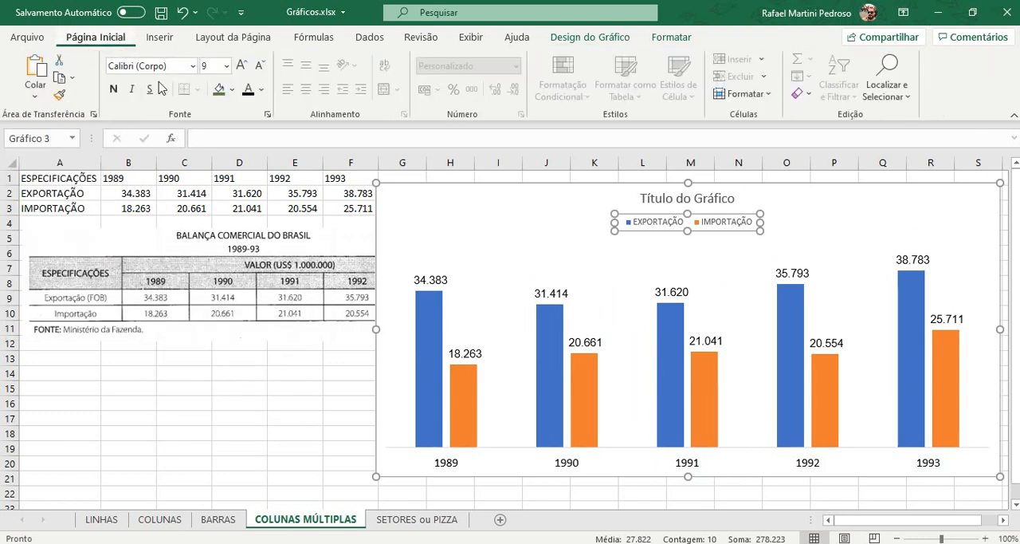
click(250, 93)
click(241, 65)
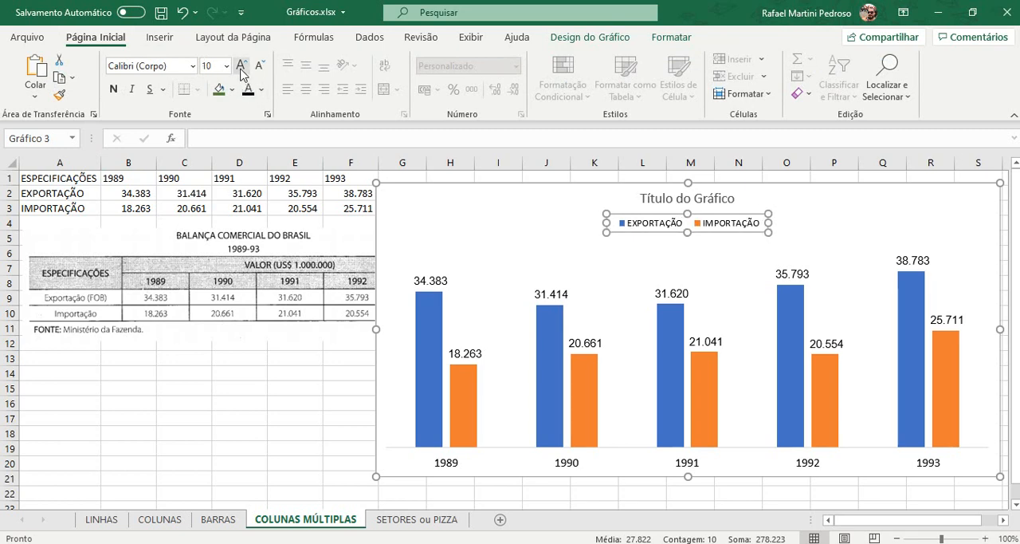
click(240, 66)
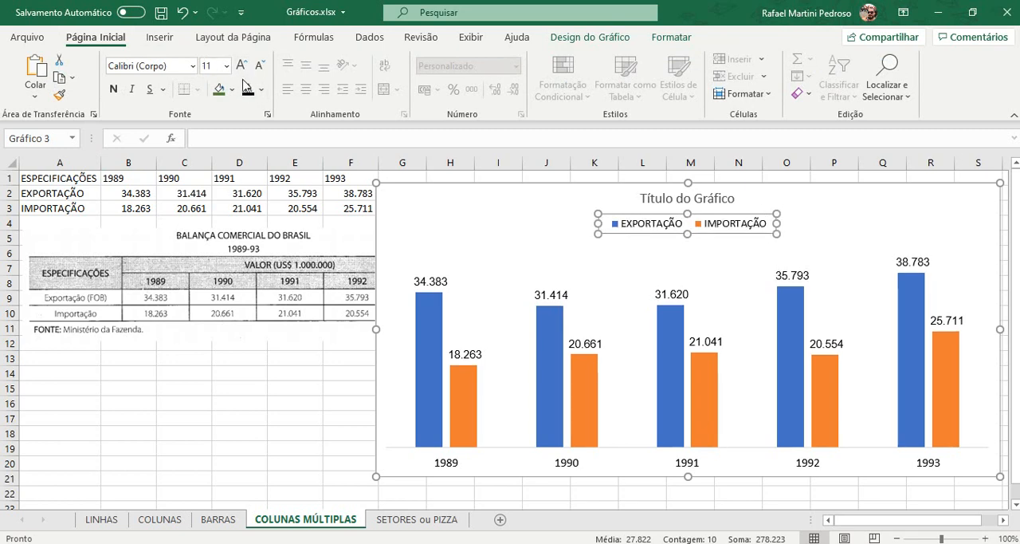
Step: Replace the placeholder chart title with "BALANÇA COMERCIAL DO BRASIL - 1989/1993"
click(661, 198)
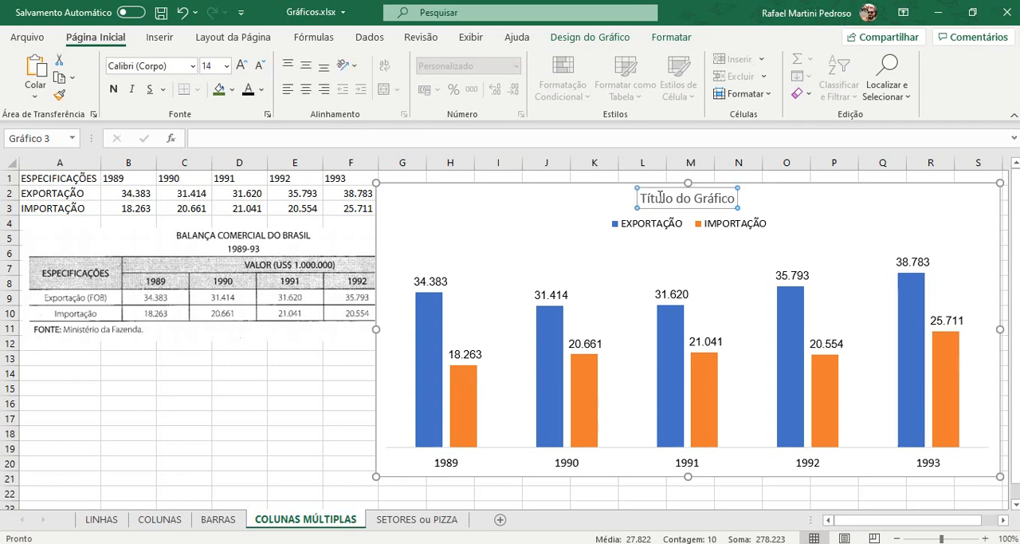
double_click(729, 200)
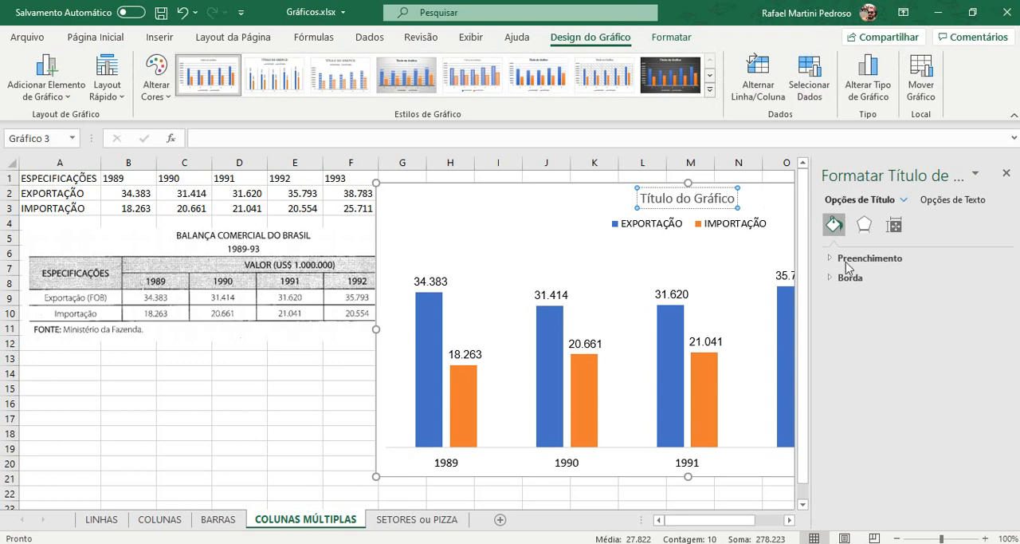
click(1005, 174)
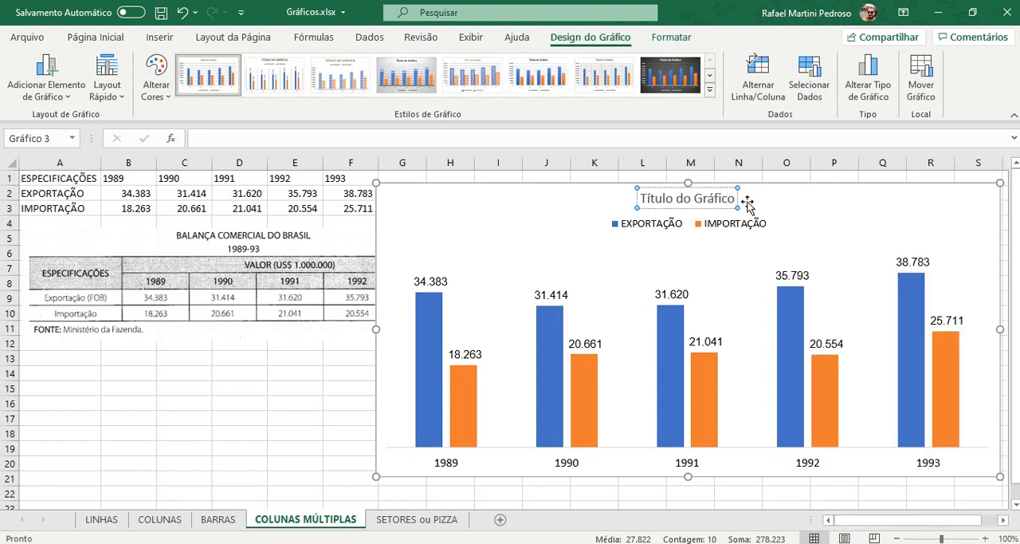
triple_click(726, 200)
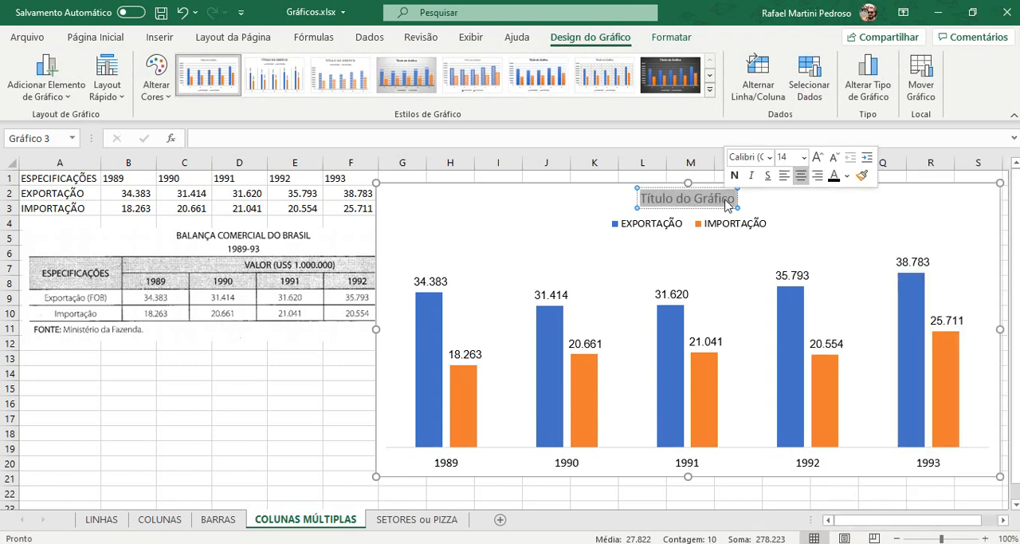
key(Delete)
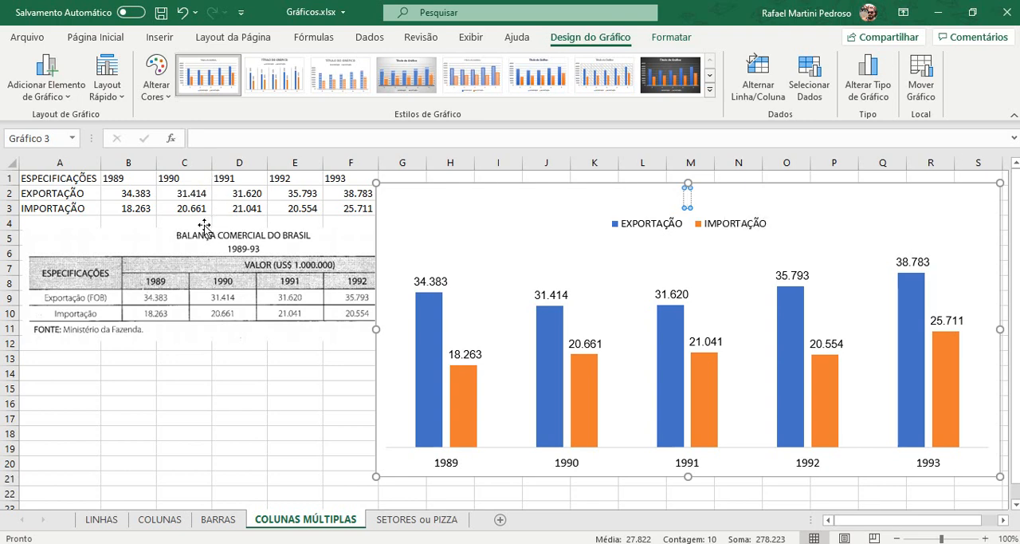
text(b)
key(BackSpace)
key(Caps_Lock)
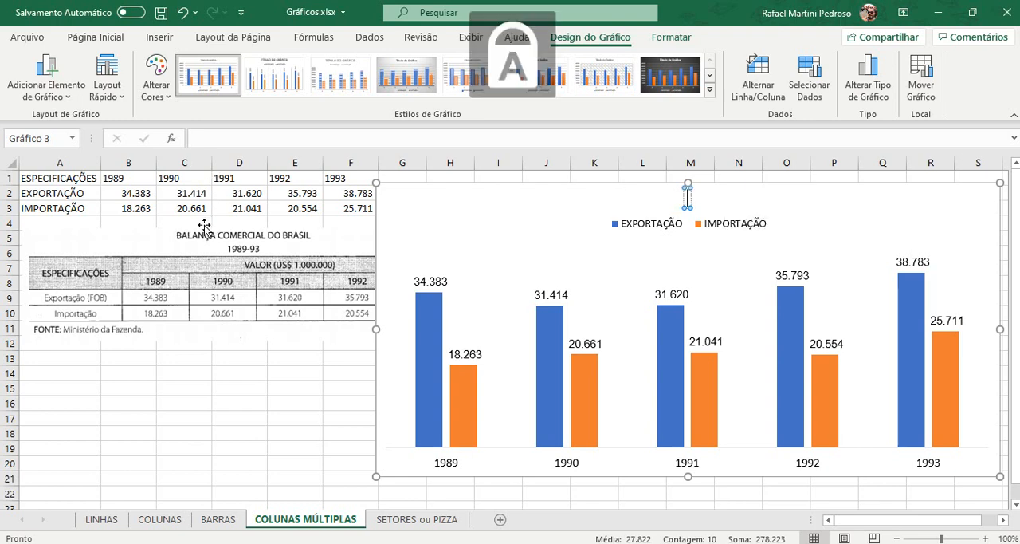
text(BALANÇA)
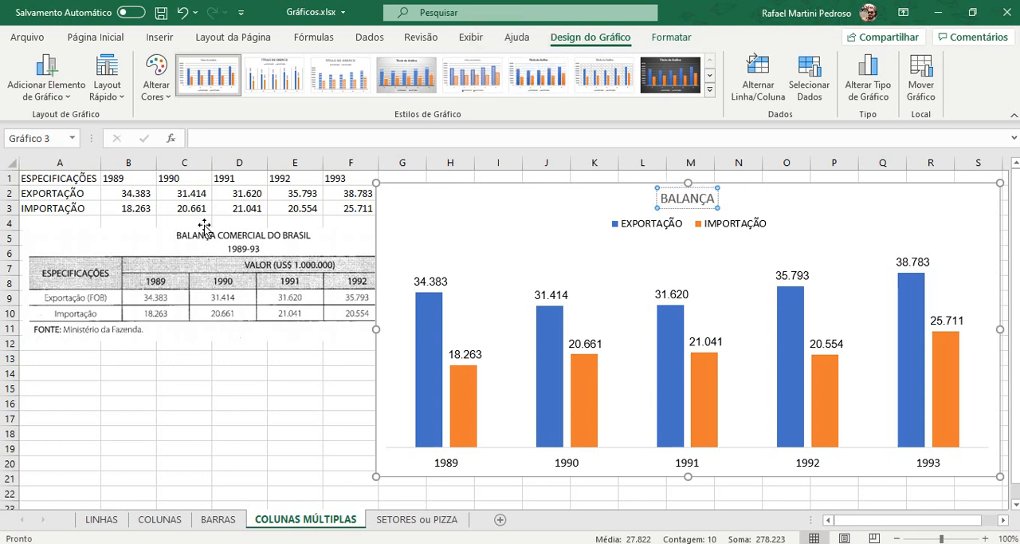
text( COMERCIAL)
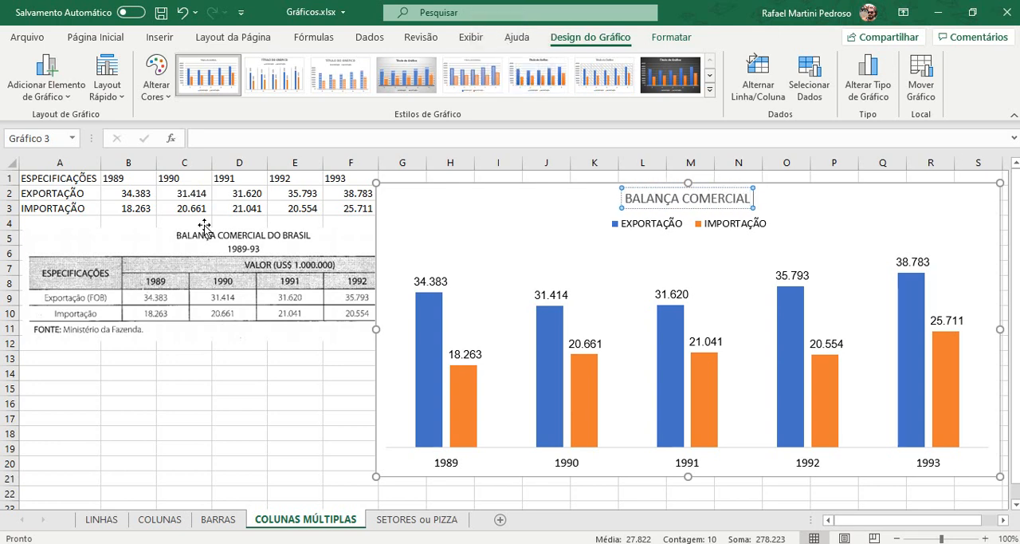
text( DO BRASIL)
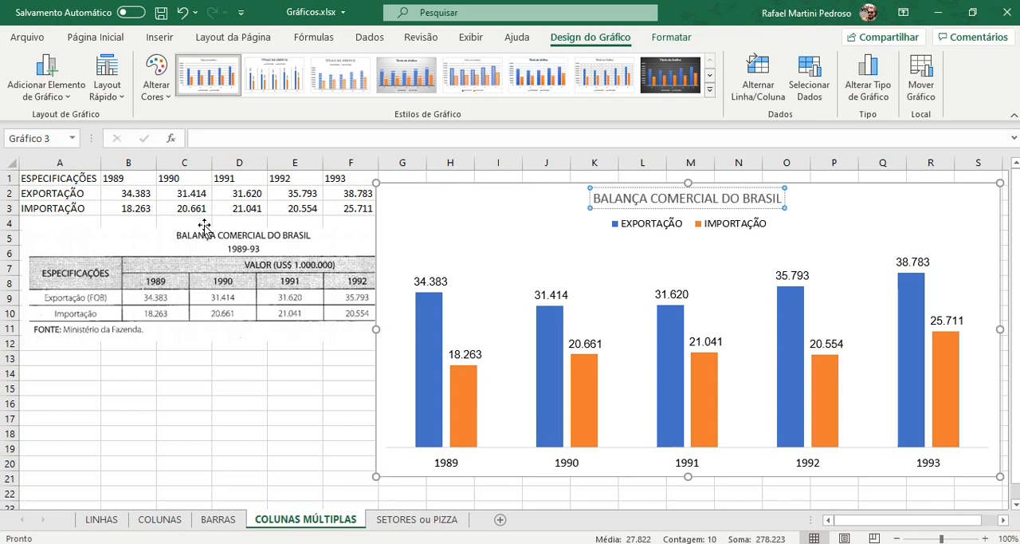
text( -)
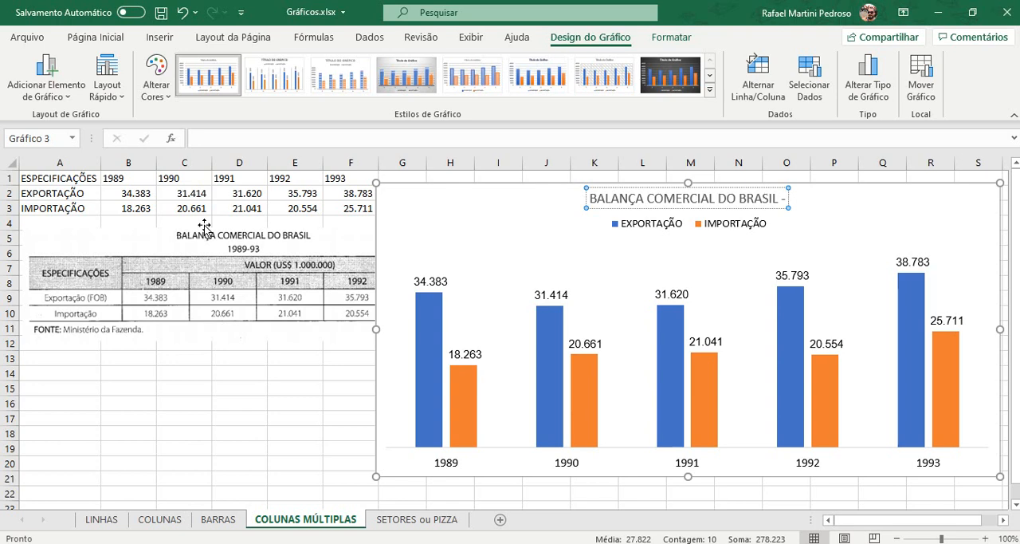
text( 19)
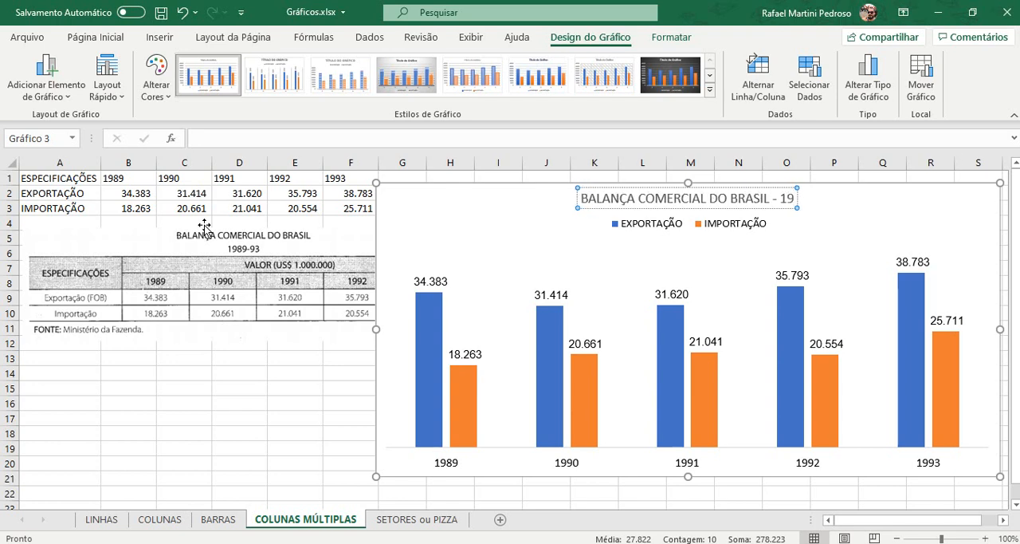
text(89/)
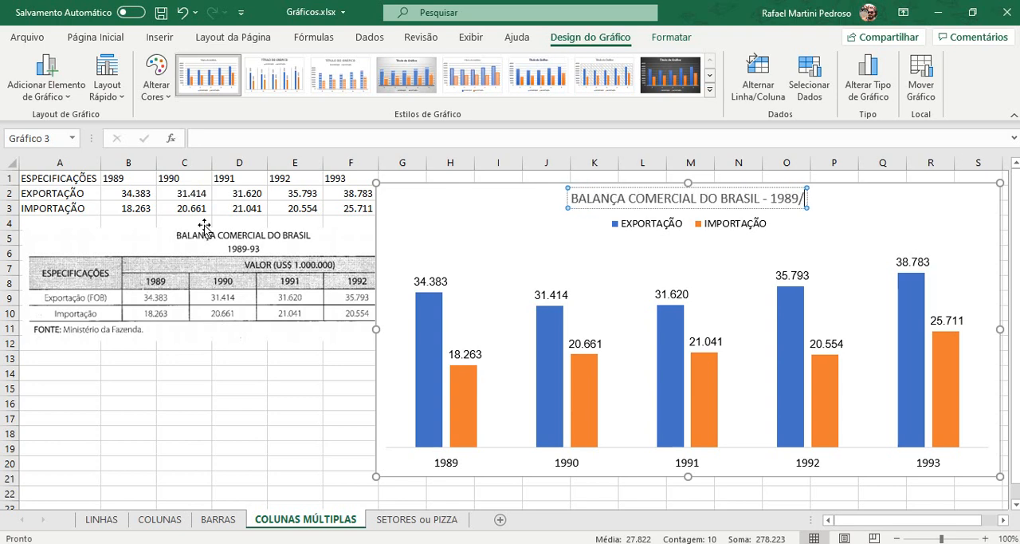
text(1993)
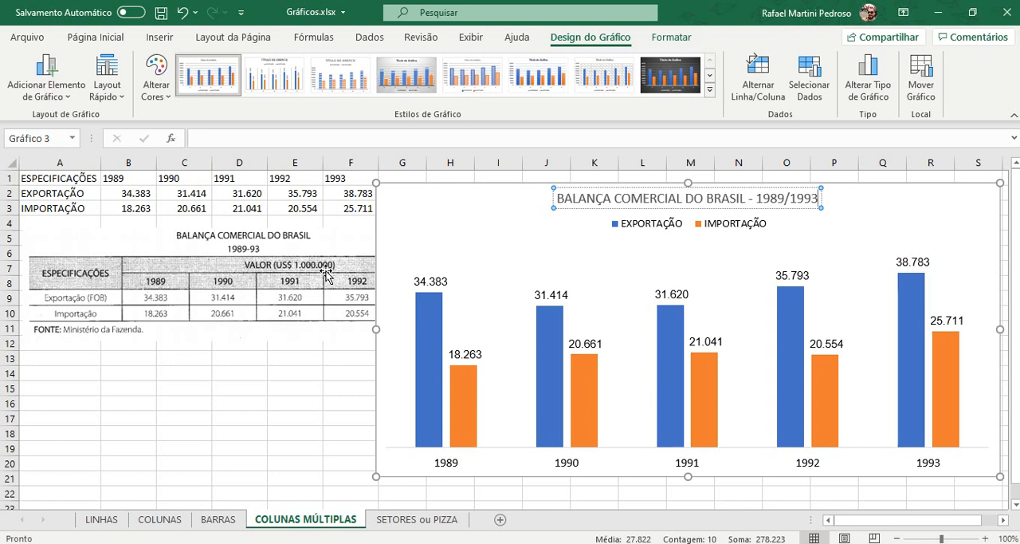
Step: Add a second line reading "(U$ 1.000.000)" to the chart title
key(Return)
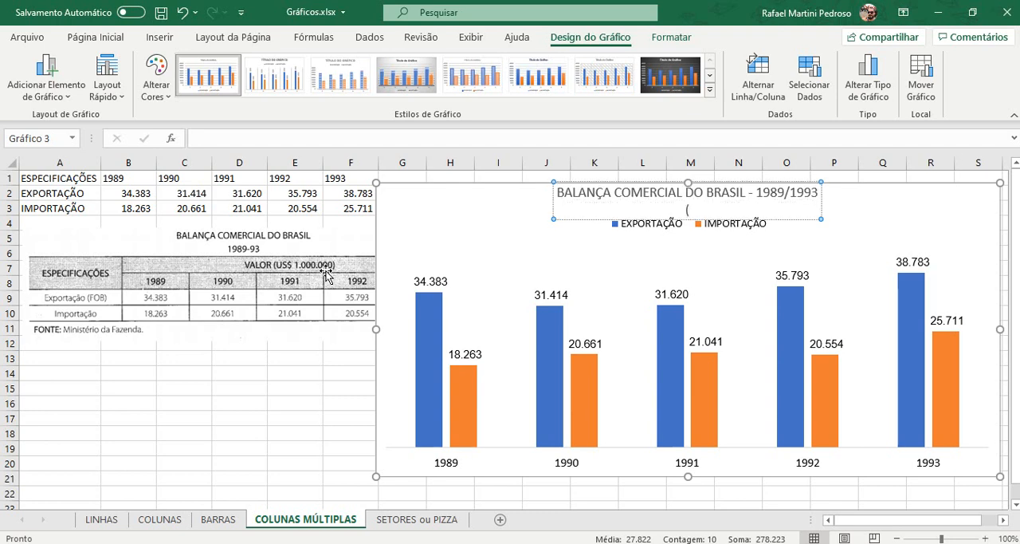
text((U$ 1)
text(000.000))
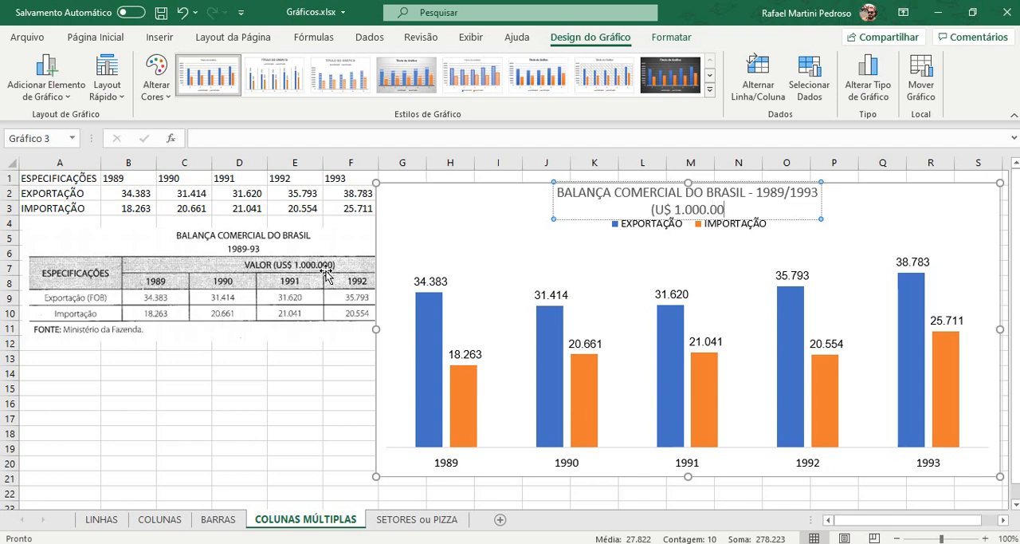
Step: Italicize the "(U$ 1.000.000)" line of the chart title
key(shift+Left)
key(shift+Left)
key(shift+Left)
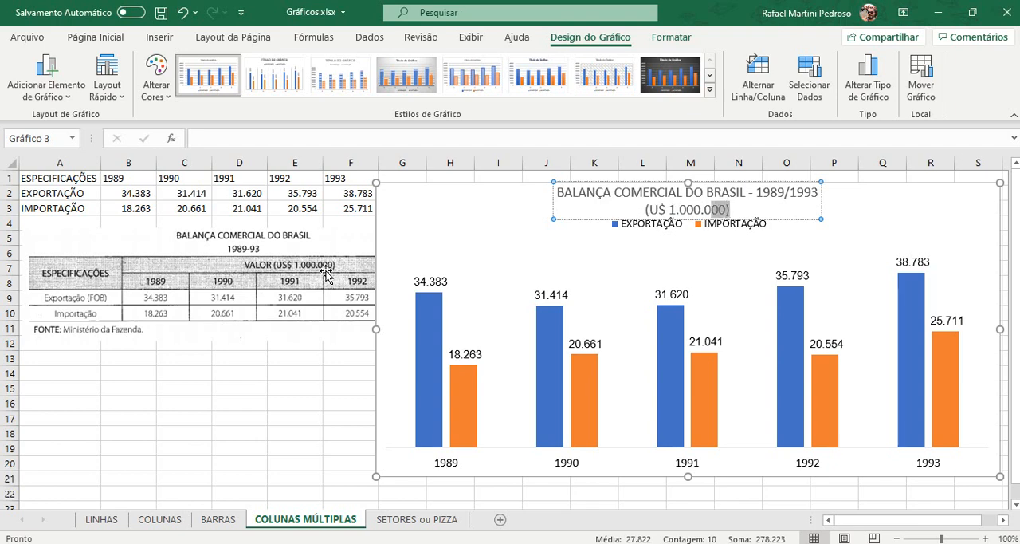
key(shift+Left)
key(shift+Left)
key(shift+Left)
key(shift+Left)
key(shift+Left)
key(shift+Left)
key(shift+Left)
key(shift+Left)
key(shift+Left)
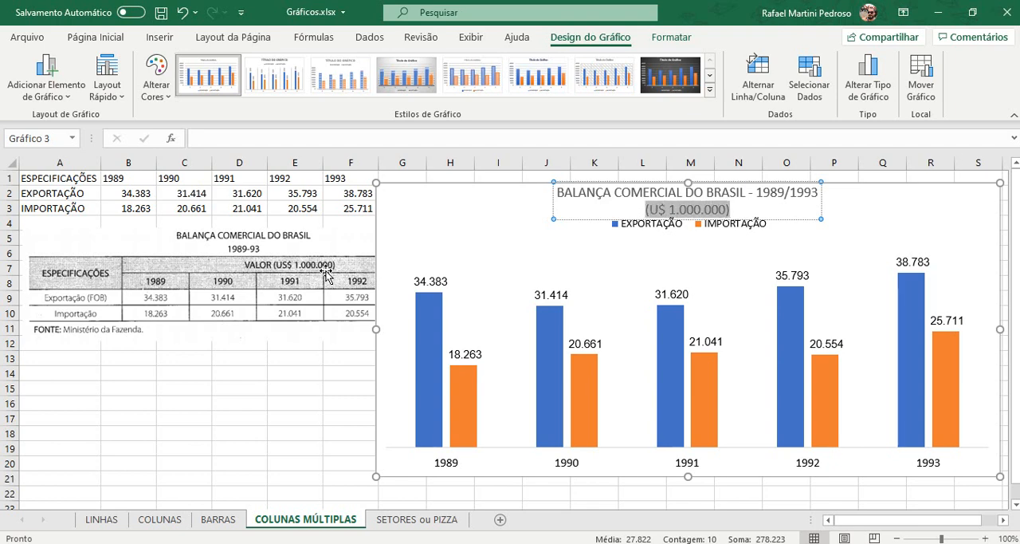
click(96, 37)
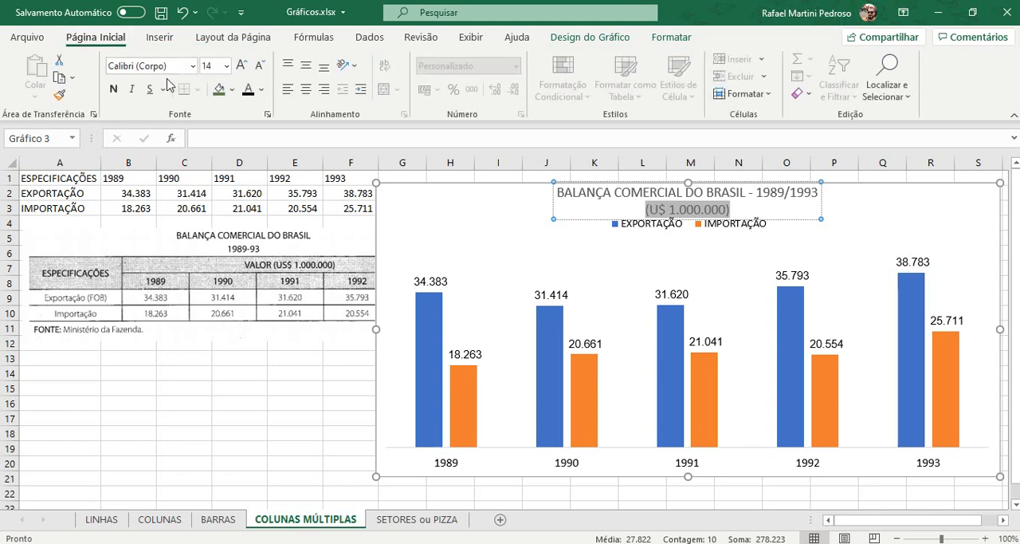
click(131, 89)
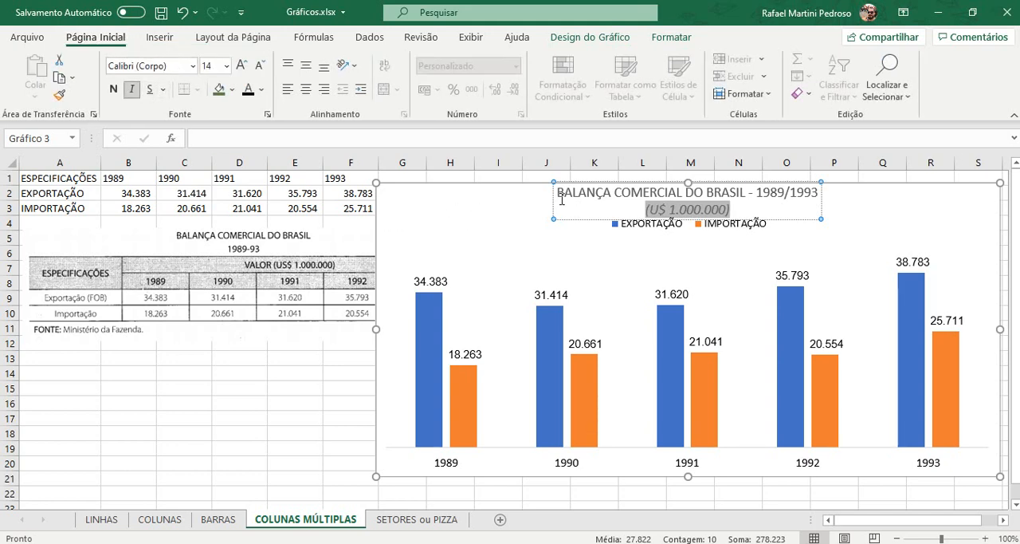
Step: Set the first line of the chart title to 18 pt bold and make the whole title text black
drag(558, 193, 805, 196)
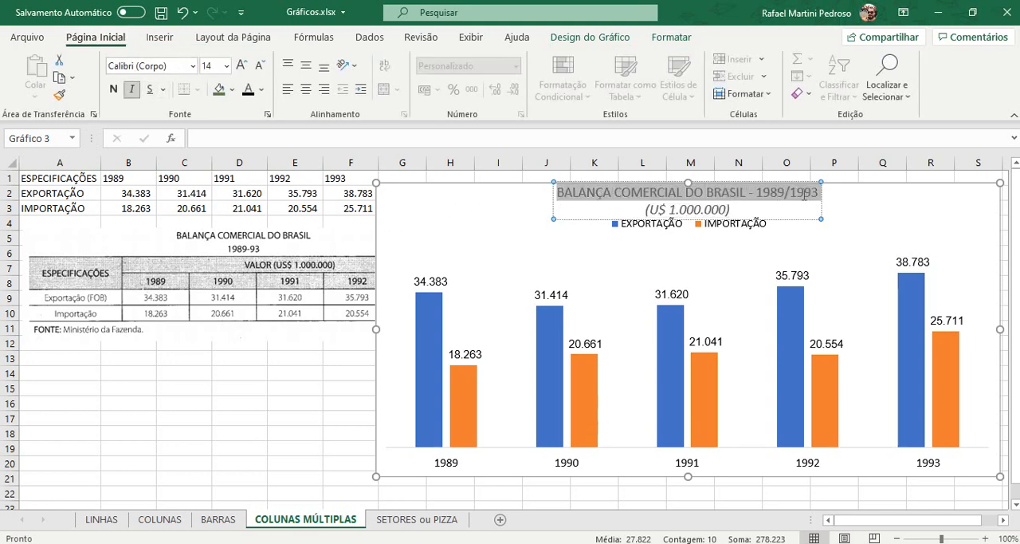
click(243, 65)
click(243, 66)
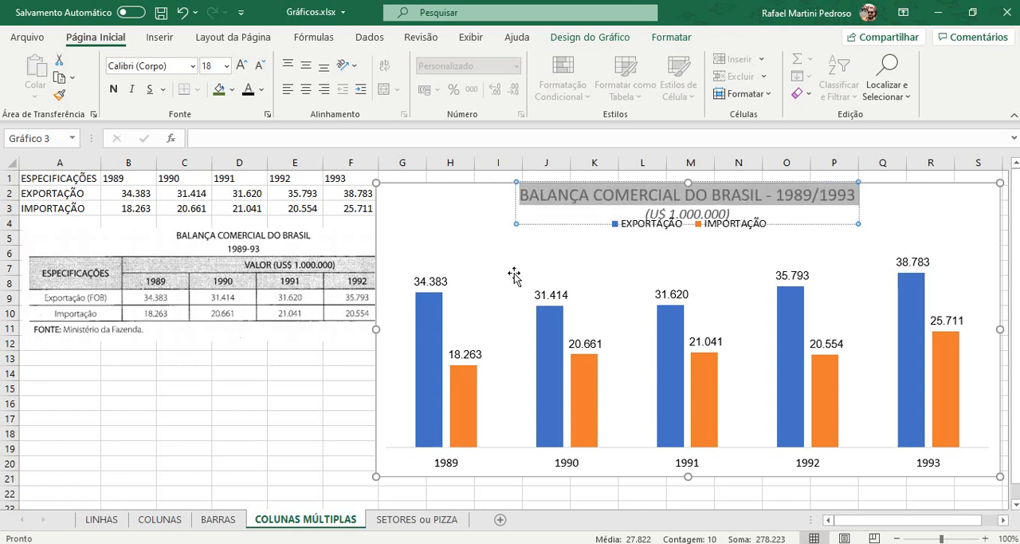
click(535, 224)
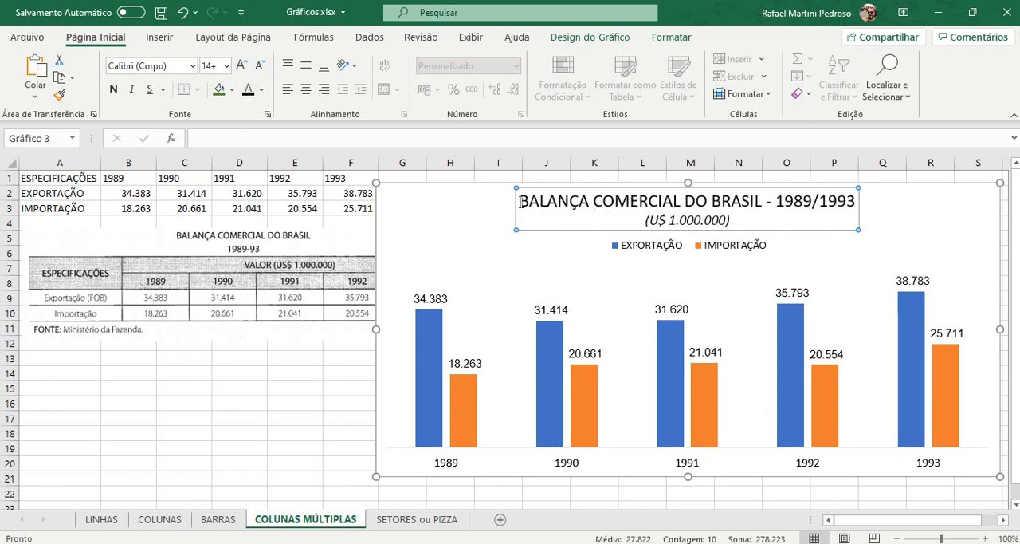
drag(521, 202, 857, 203)
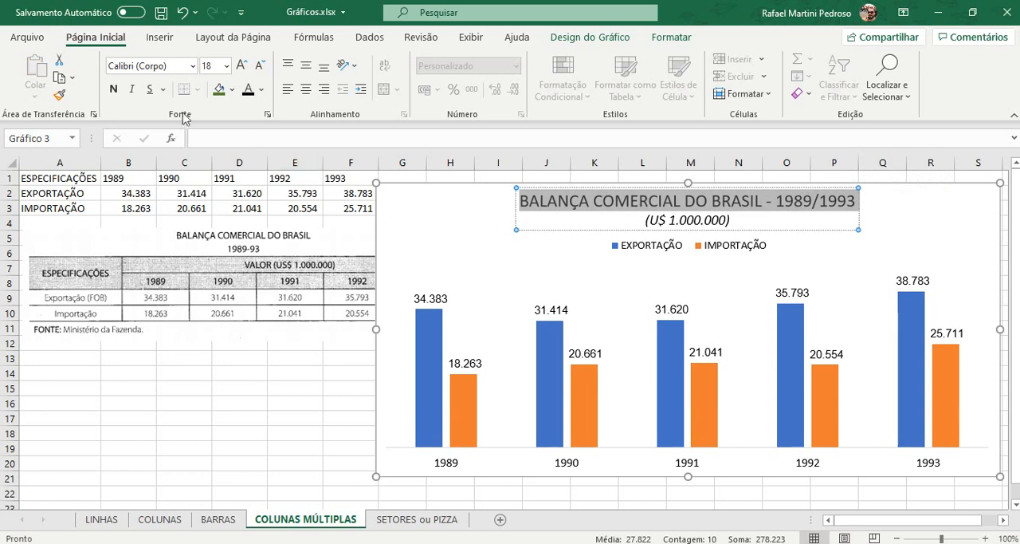
click(113, 89)
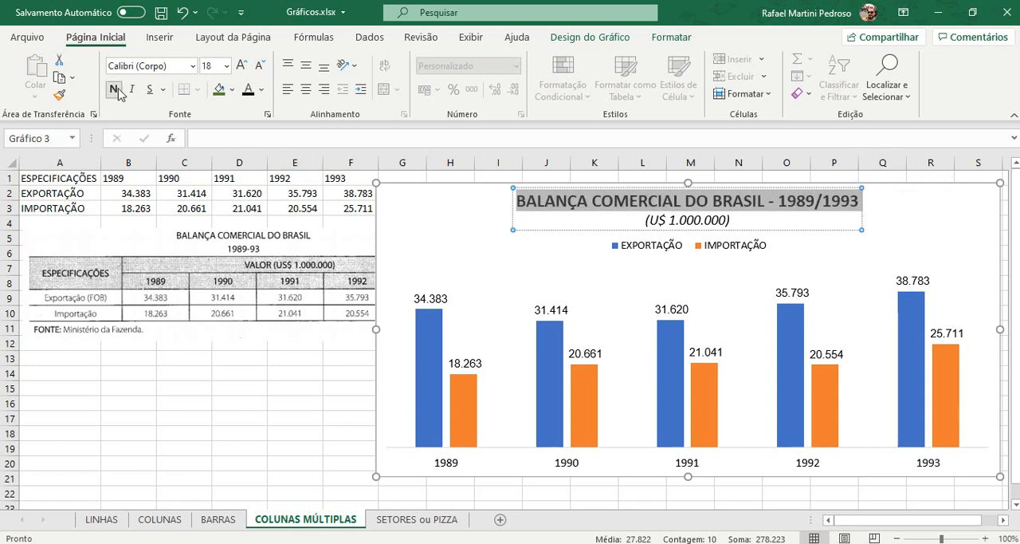
click(146, 403)
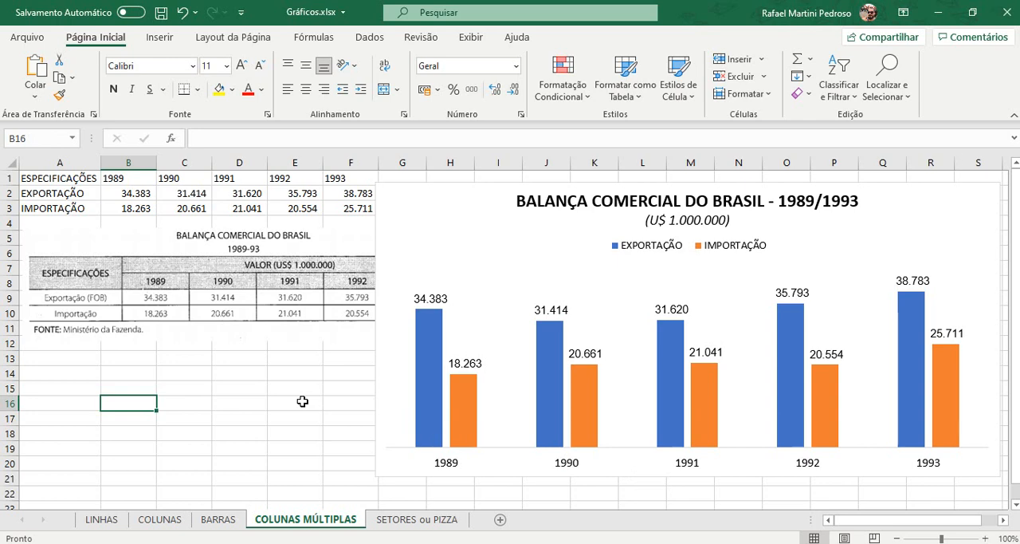
Step: Open the SETORES ou PIZZA sheet and examine which state and quantity cells belong in the chart compared with the TOTAL row
click(408, 520)
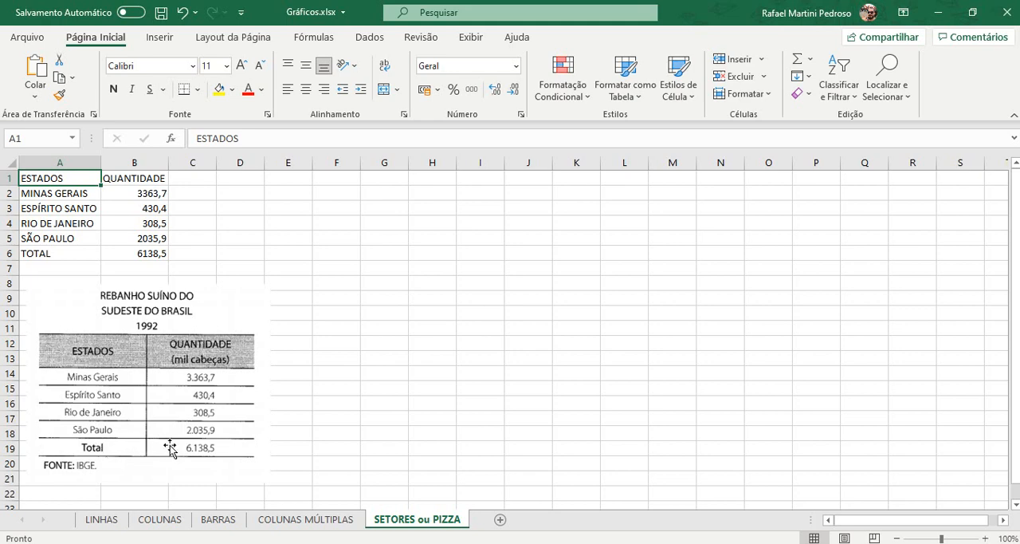
drag(84, 177, 124, 254)
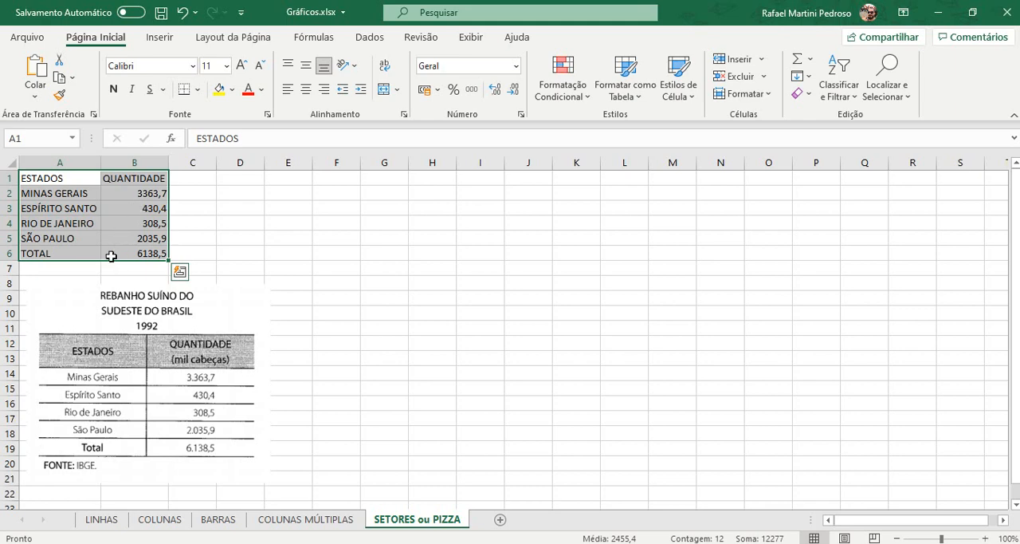
drag(128, 195, 129, 234)
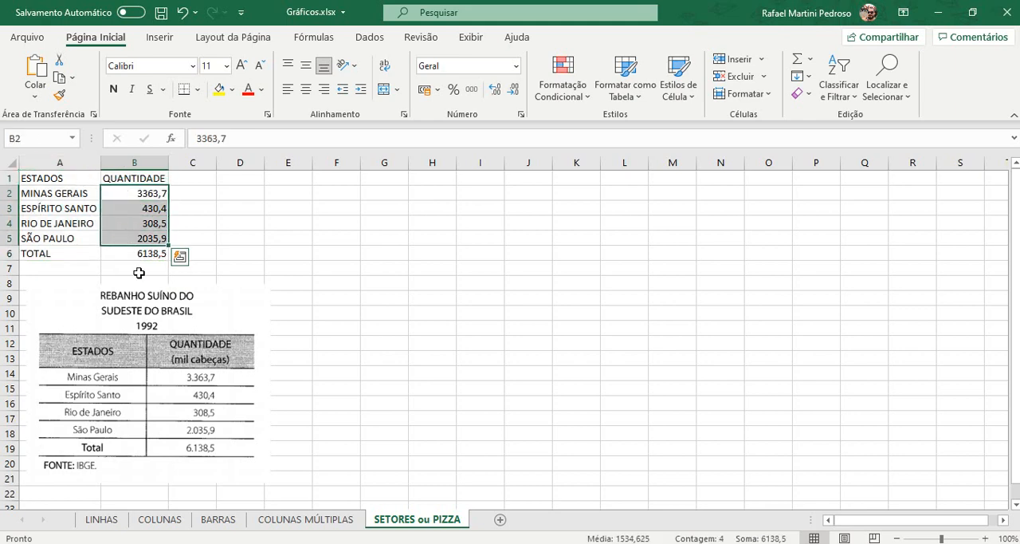
click(144, 253)
click(143, 239)
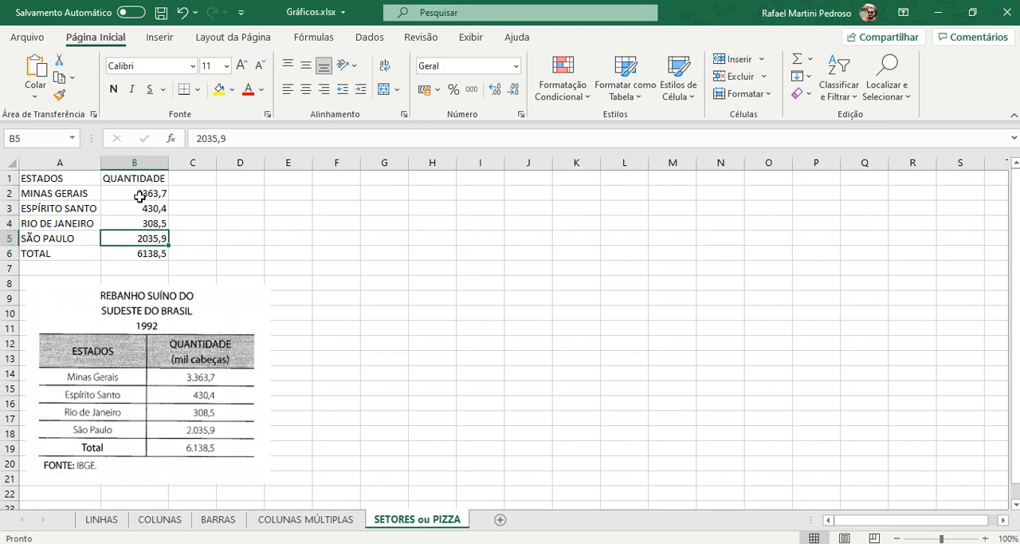
drag(140, 196, 138, 233)
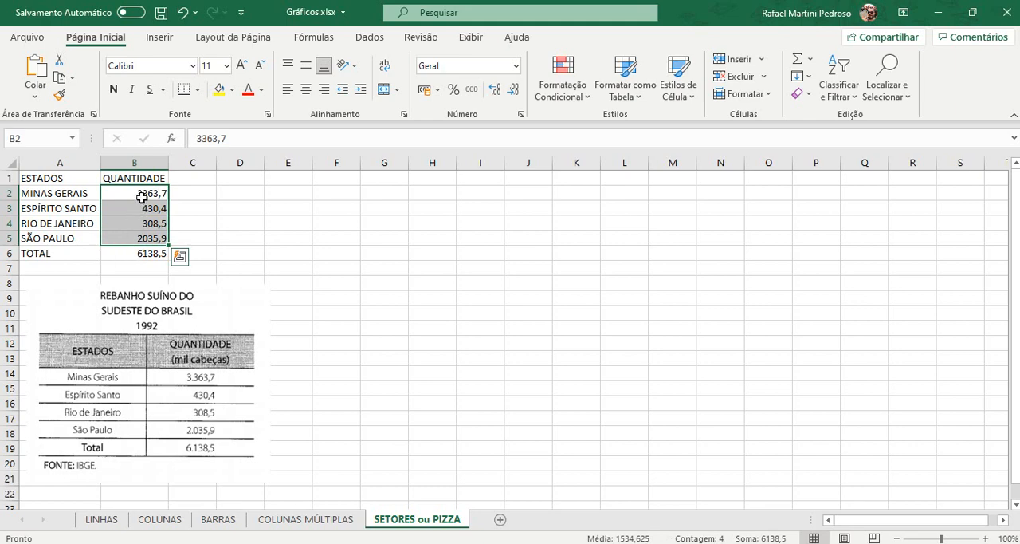
drag(140, 198, 139, 252)
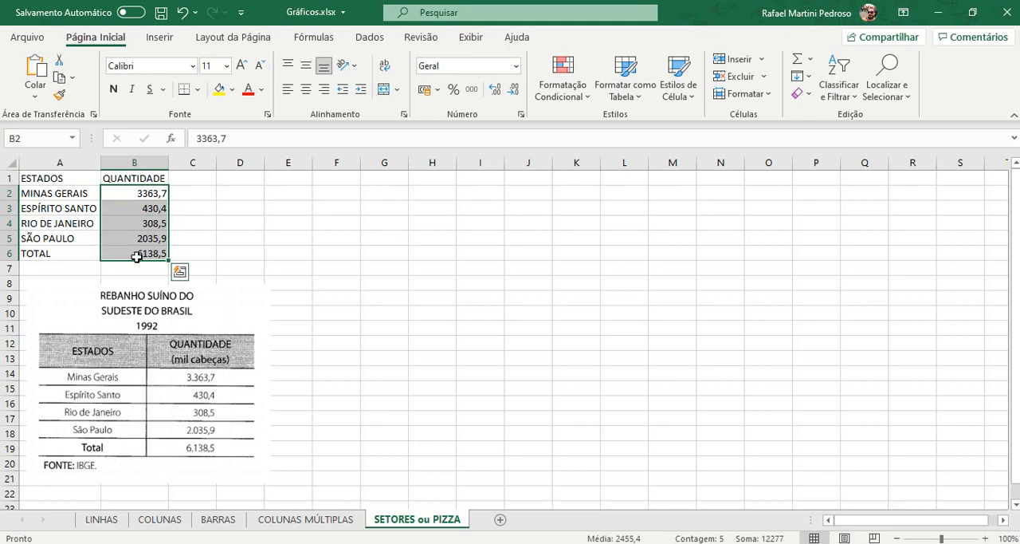
drag(84, 197, 117, 240)
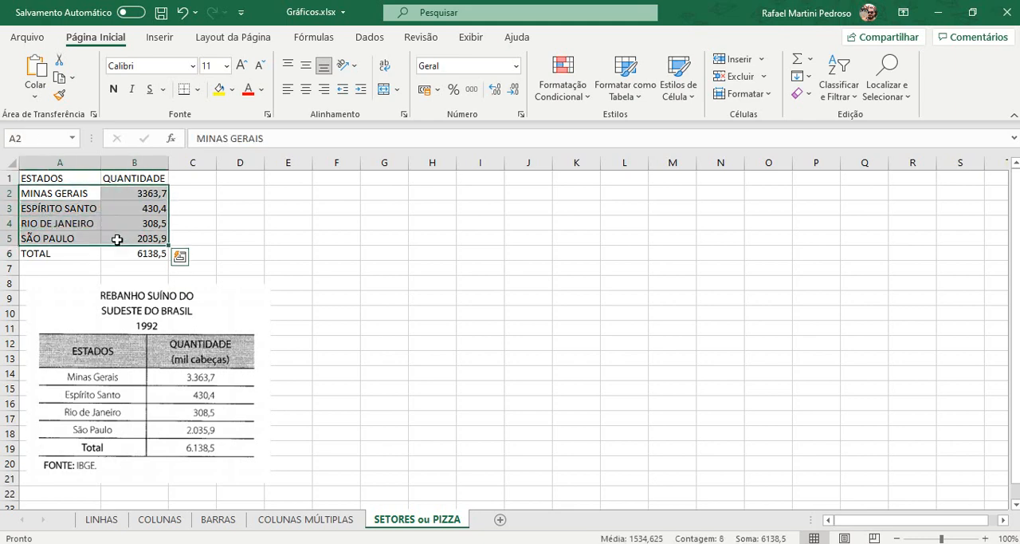
click(87, 178)
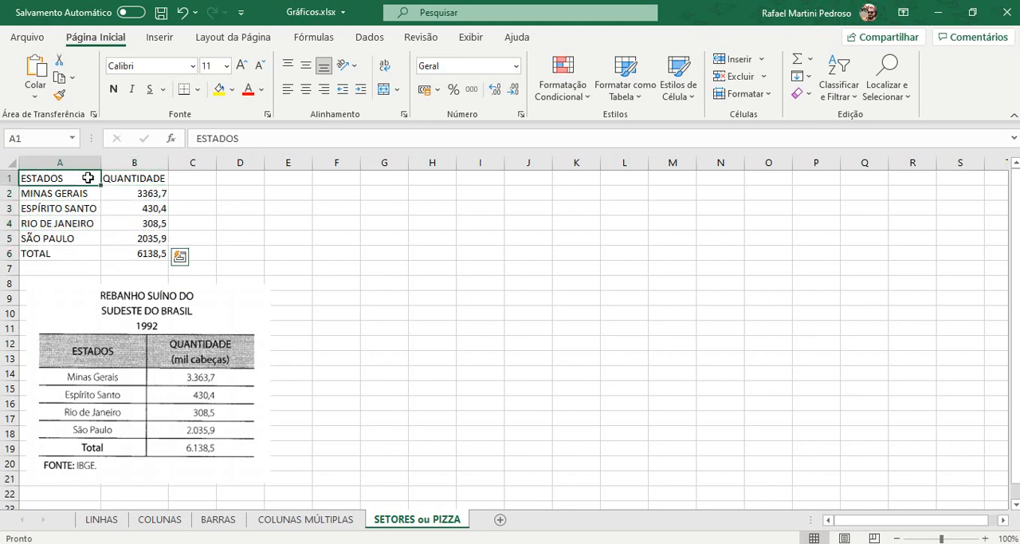
drag(87, 178, 115, 231)
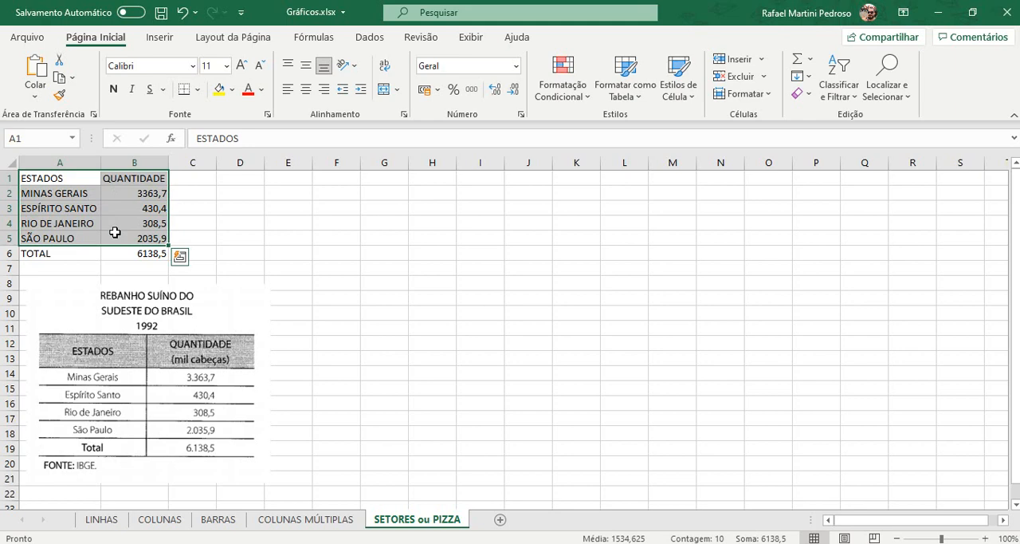
Step: Format the quantities in B2:B6 with a thousands separator and one decimal place
drag(135, 194, 139, 249)
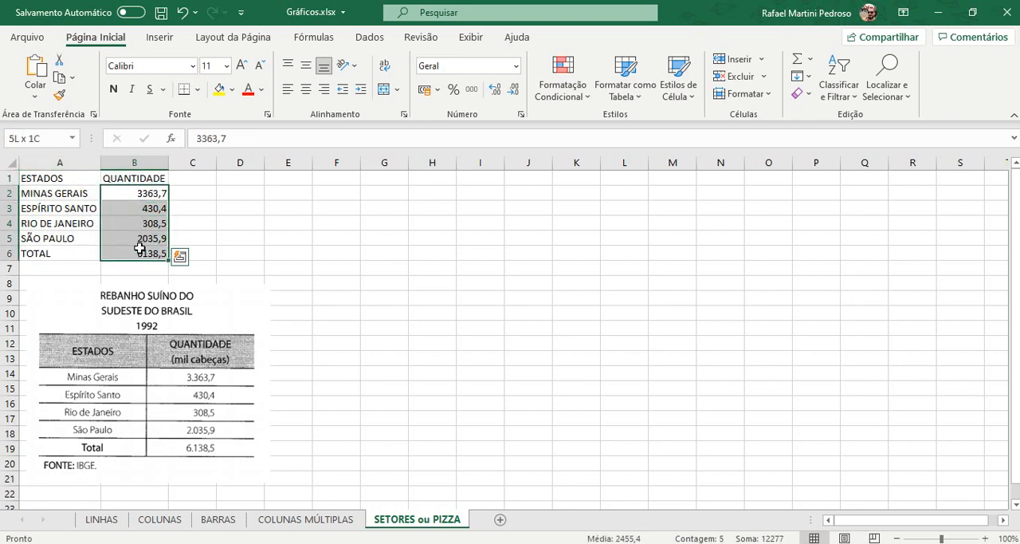
click(472, 88)
click(513, 89)
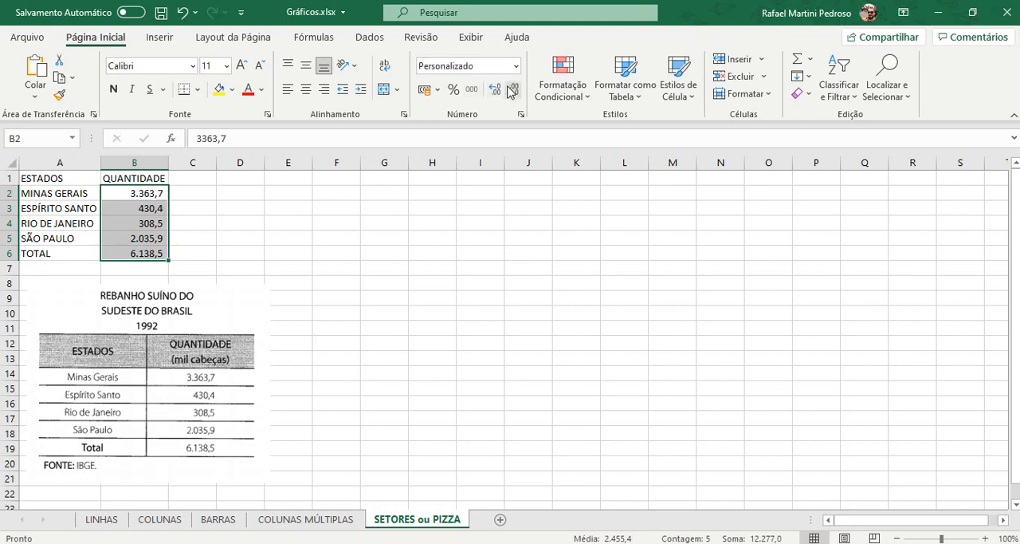
Step: Clear the contents of the TOTAL row, row 6, below the state data
drag(79, 180, 124, 234)
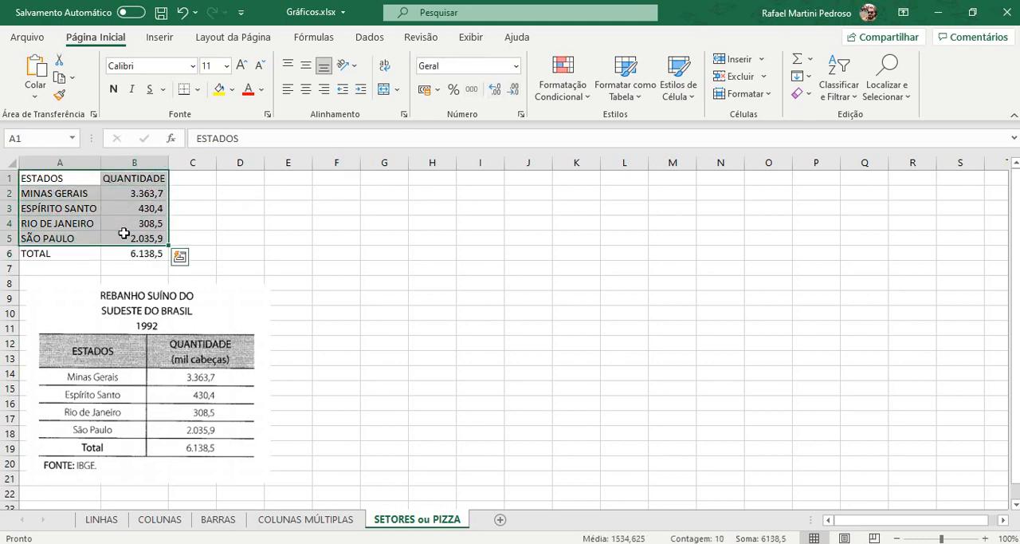
click(5, 254)
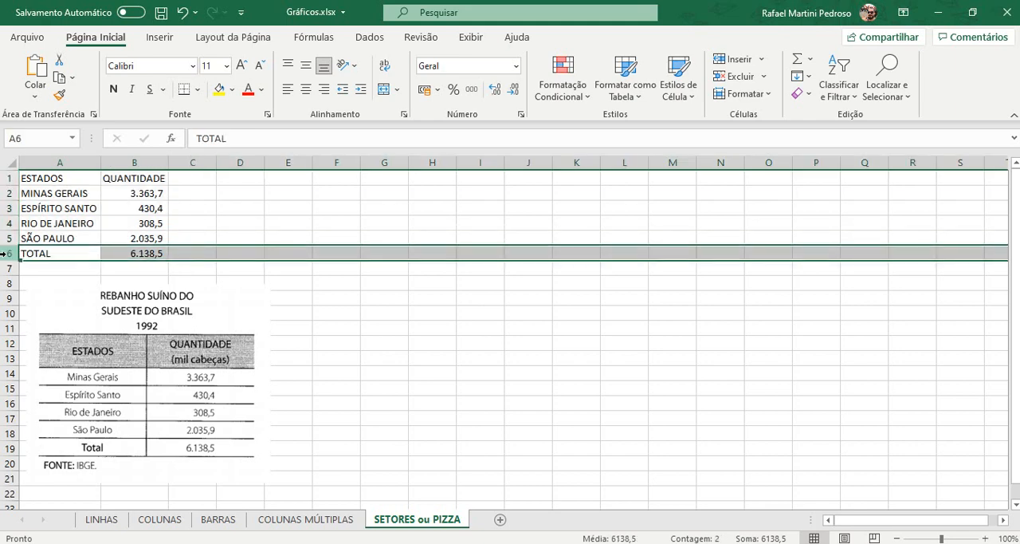
key(Delete)
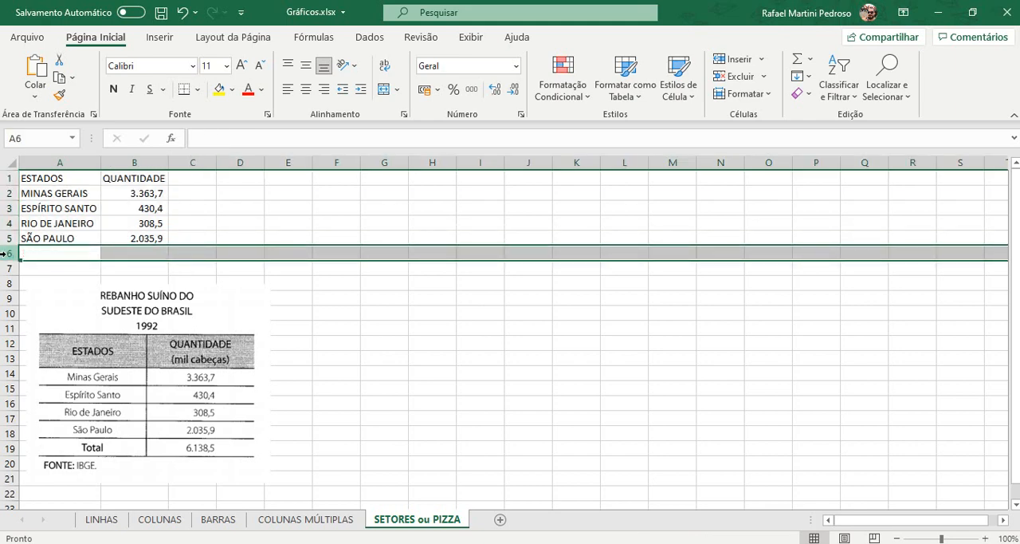
Step: Insert a 2D pie chart from A1:B5 and enlarge it to span about columns F to P and rows 1 to 21
click(41, 237)
drag(55, 176, 115, 238)
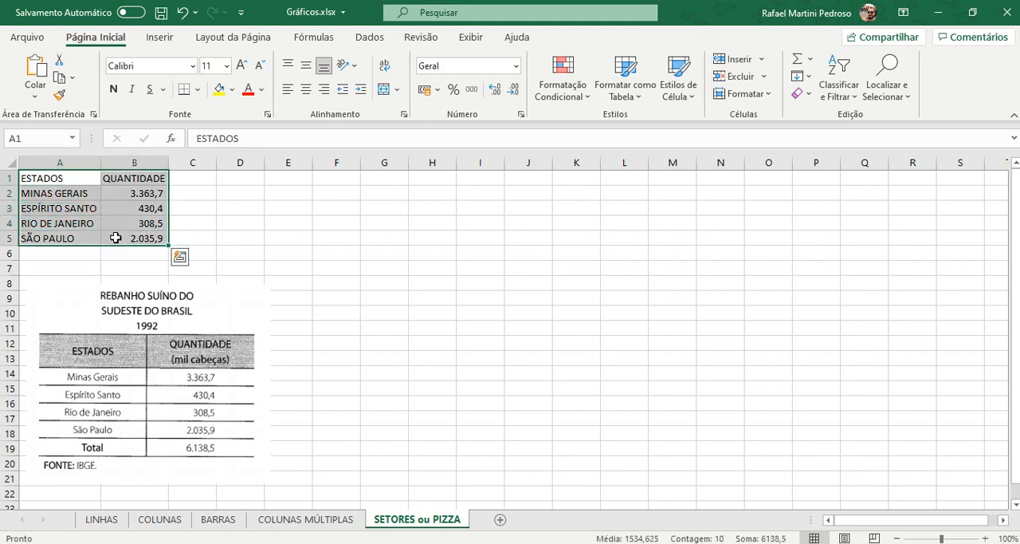
click(160, 37)
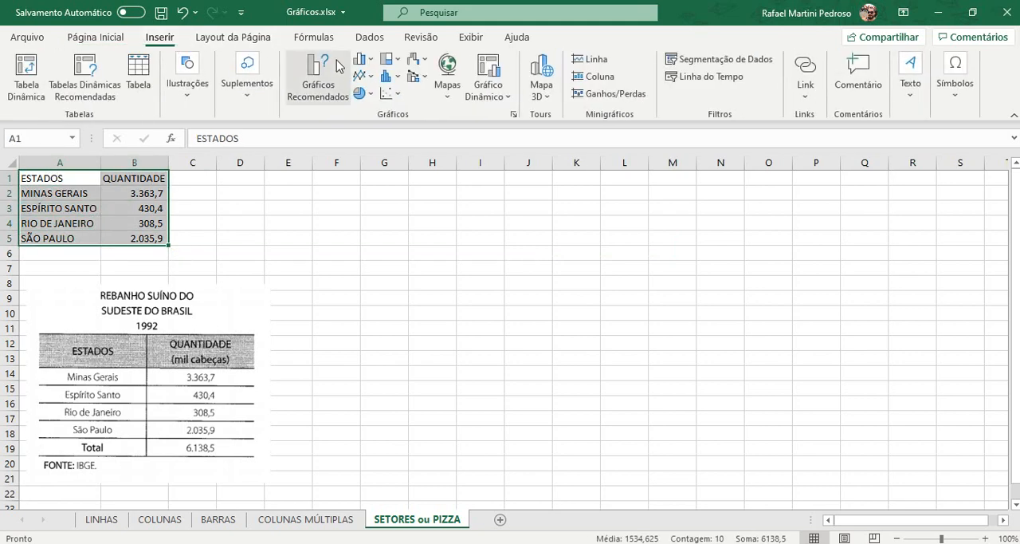
click(362, 95)
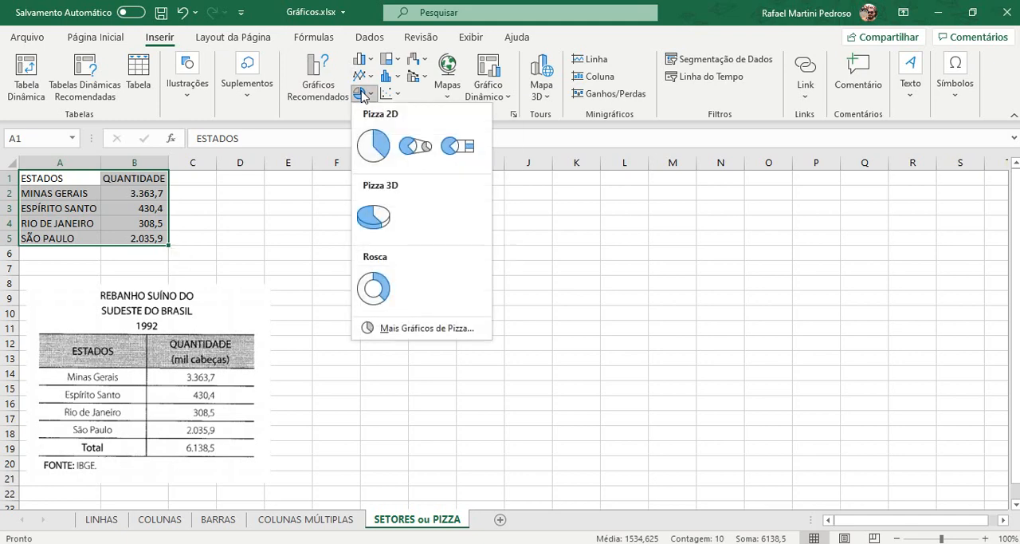
click(364, 141)
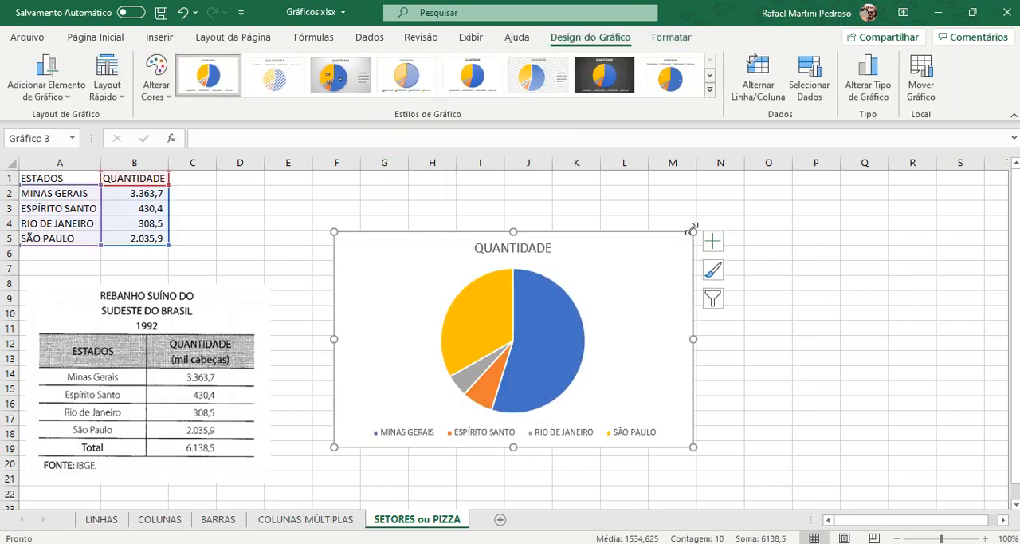
drag(692, 231, 834, 178)
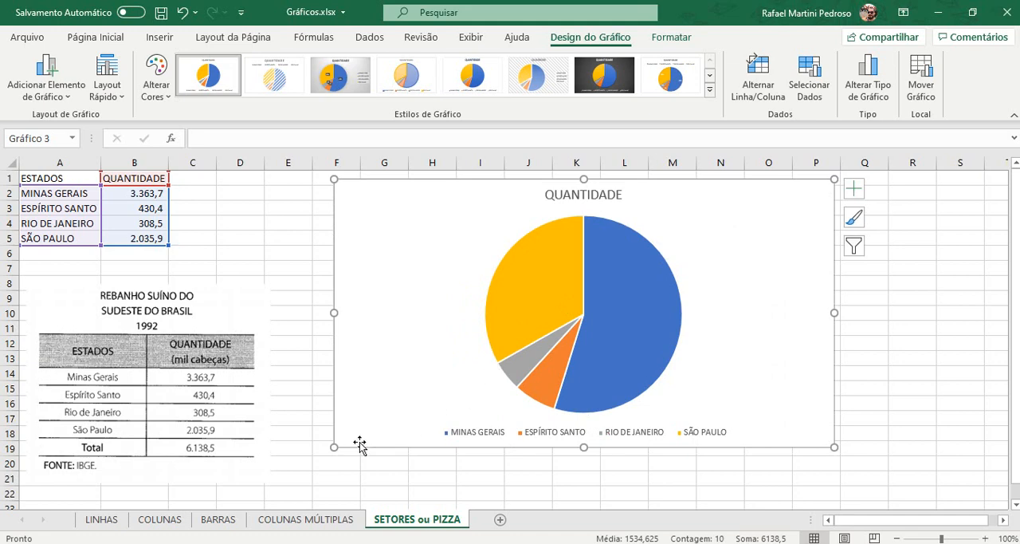
drag(335, 447, 327, 487)
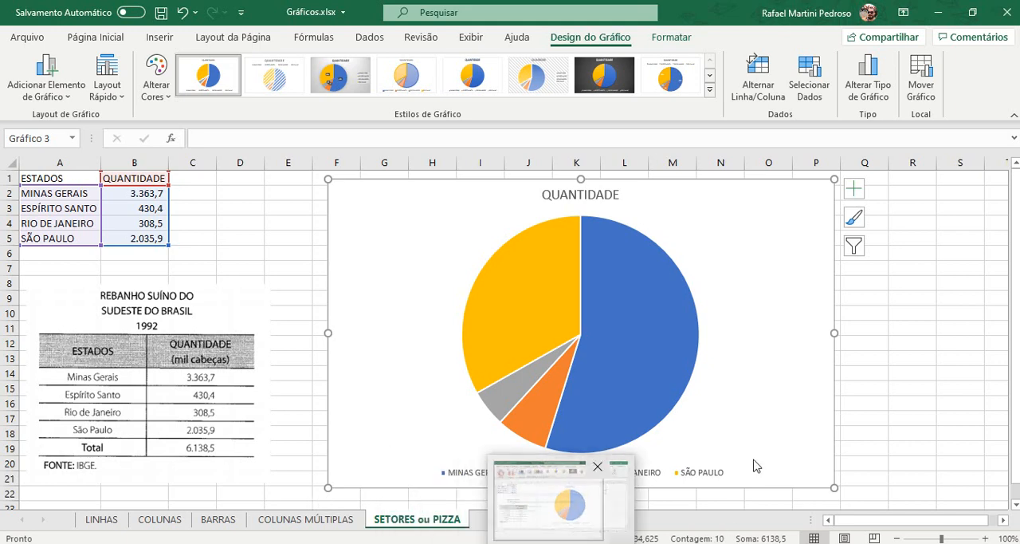
Step: Make the pie chart's legend text black and set its font size to 10,5
mouse_move(607, 232)
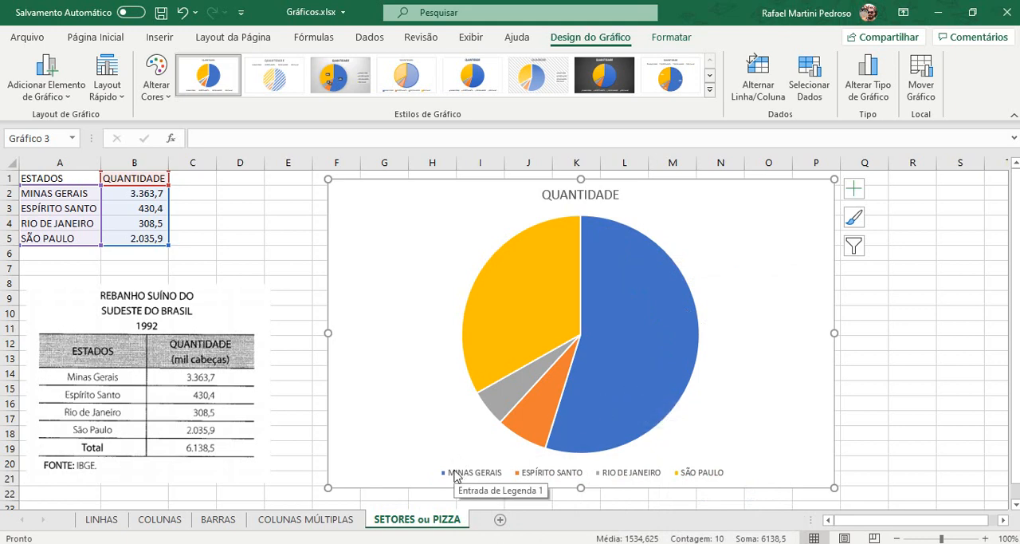
mouse_move(653, 243)
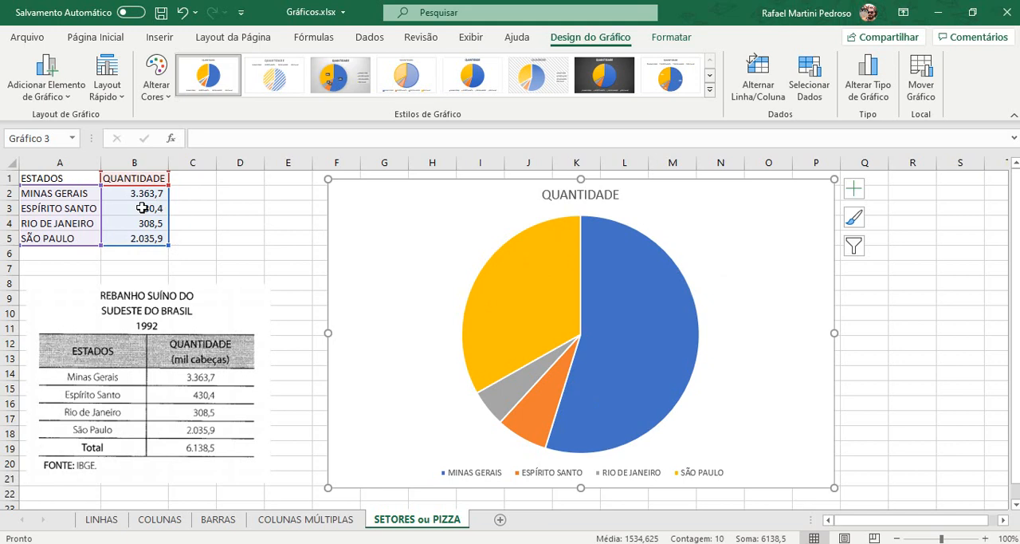
click(468, 475)
click(94, 36)
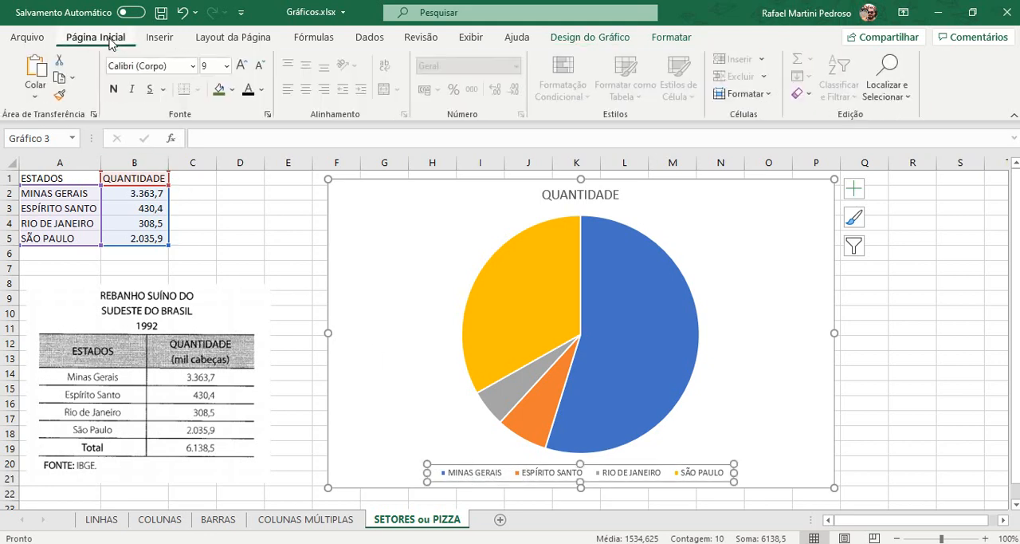
click(240, 67)
click(241, 67)
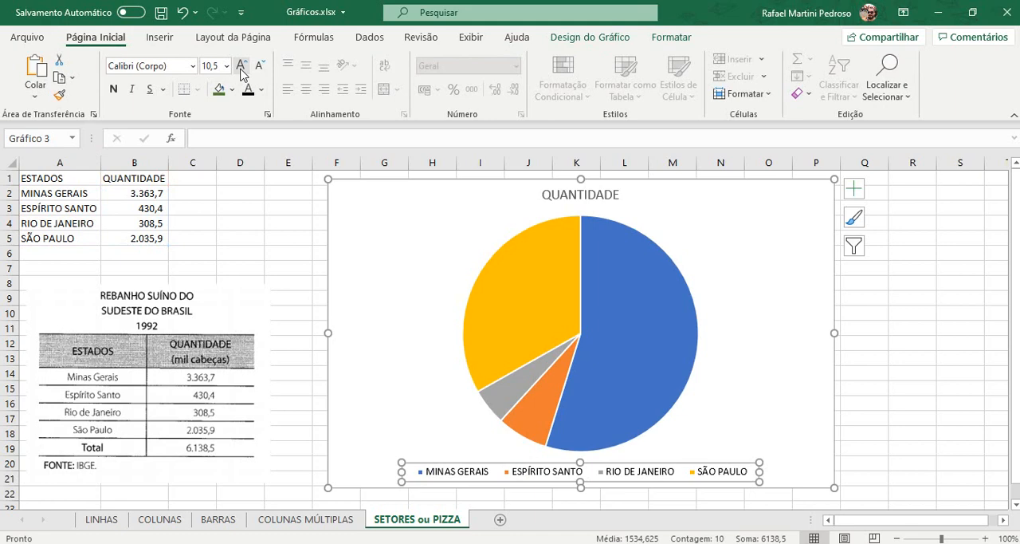
Step: Move the pie chart's legend to the right side of the chart
click(568, 39)
click(50, 86)
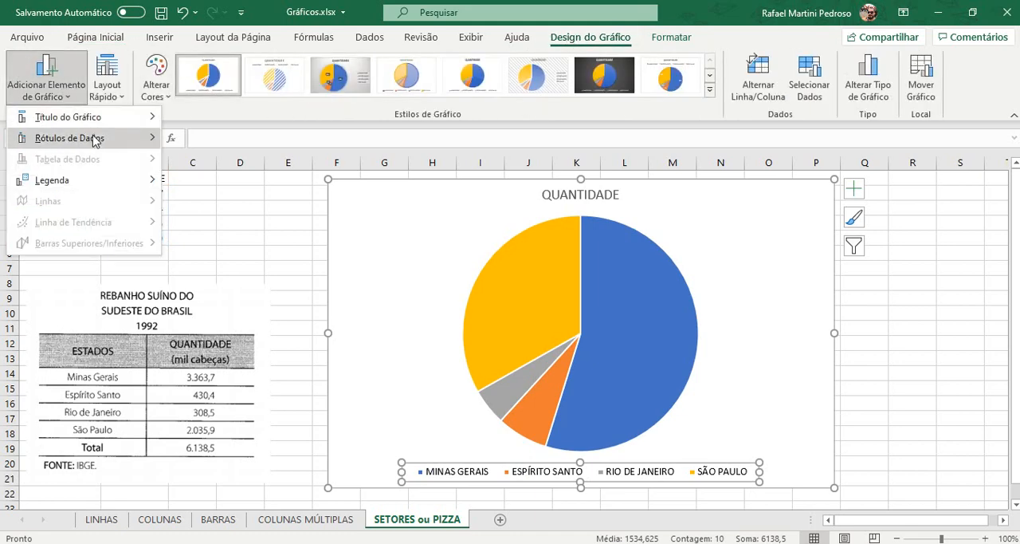
mouse_move(124, 191)
click(202, 223)
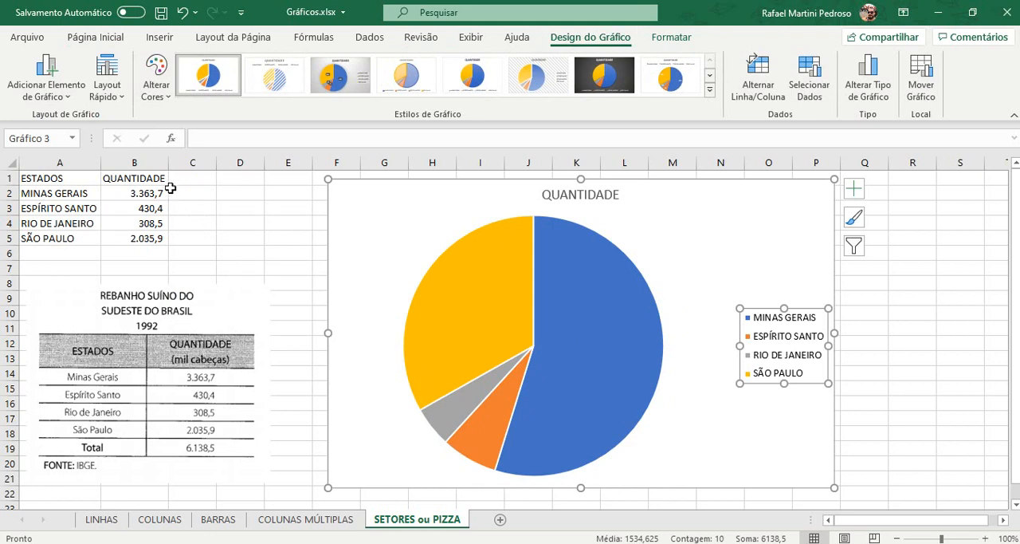
Step: Add data labels at the outside end of the pie slices and set their font size to 11
click(61, 94)
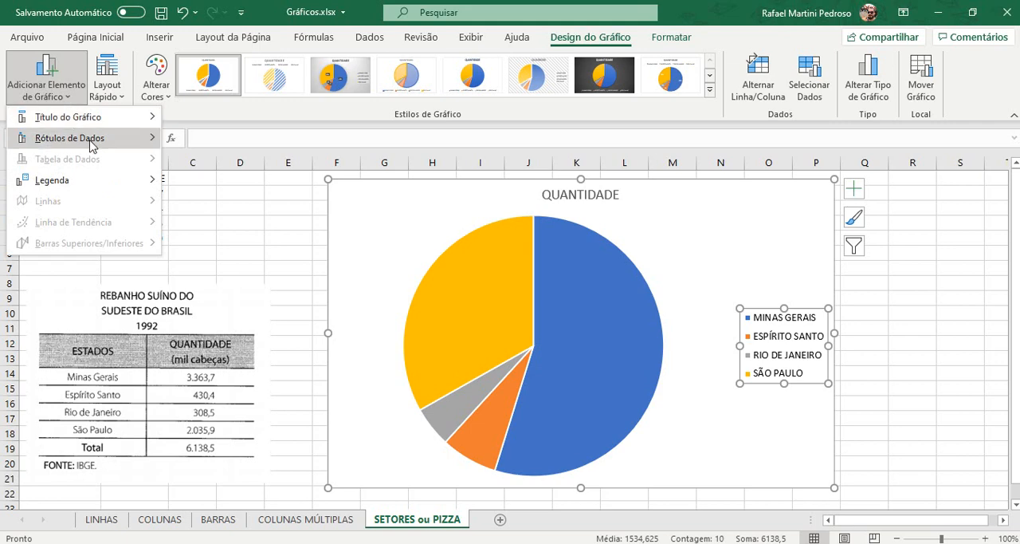
mouse_move(91, 144)
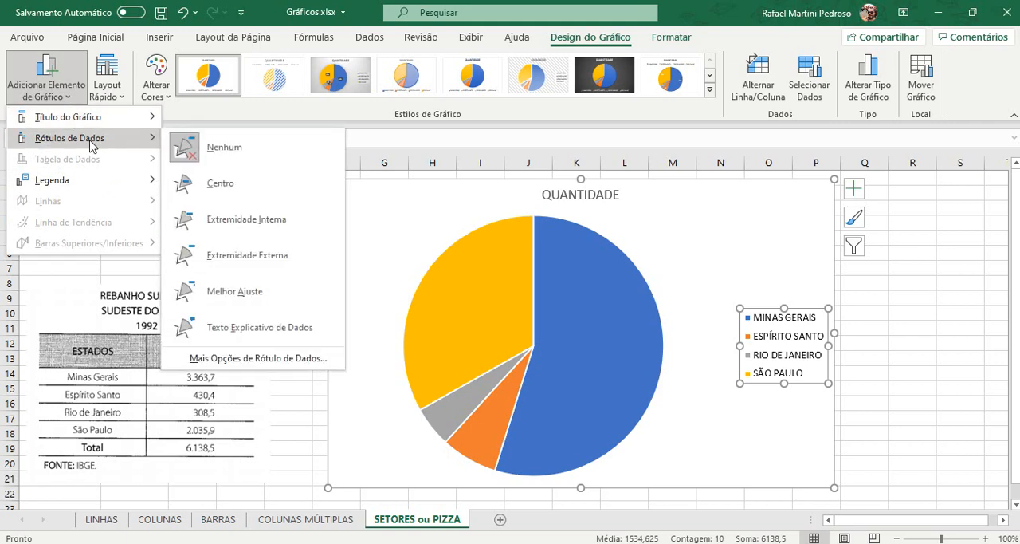
click(222, 257)
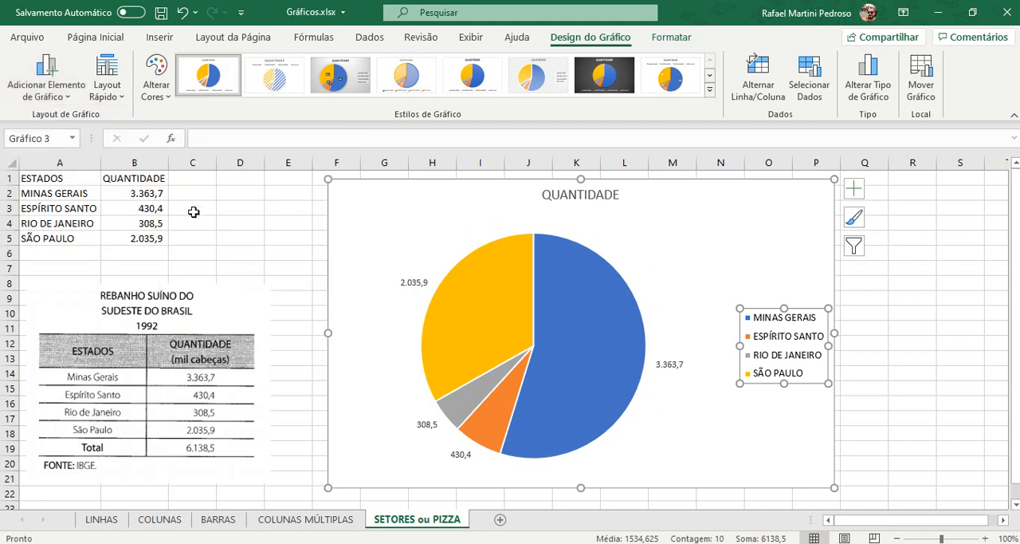
click(416, 283)
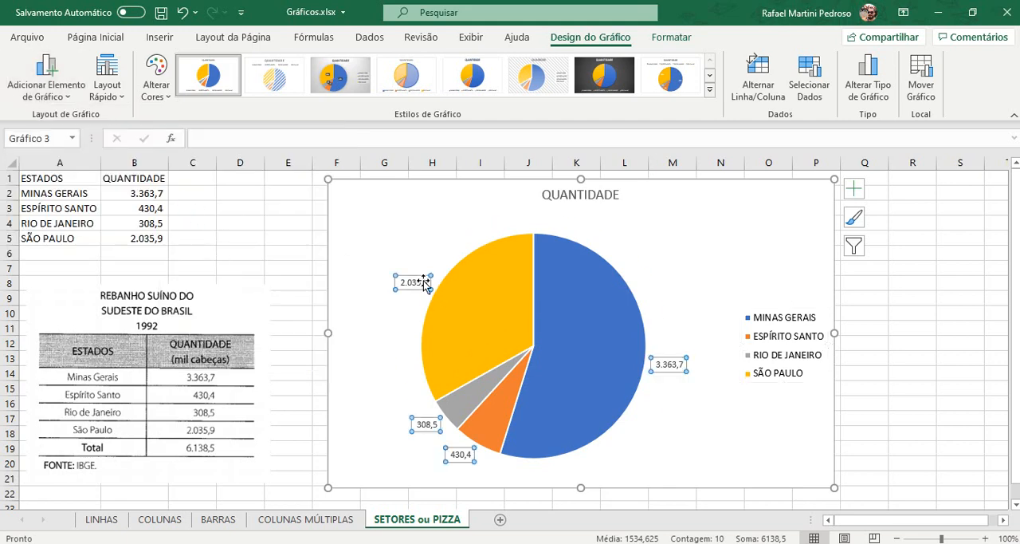
click(95, 36)
click(243, 71)
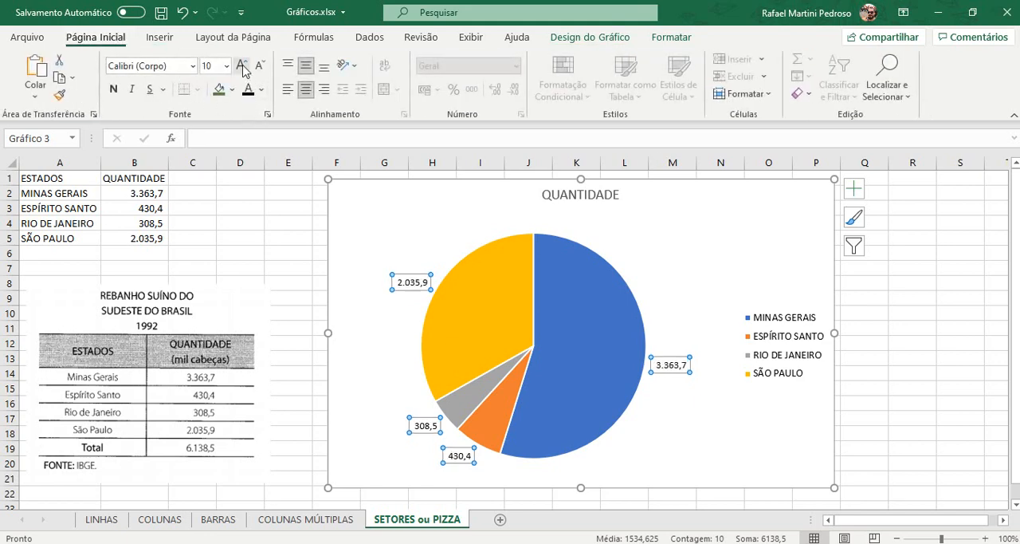
click(243, 71)
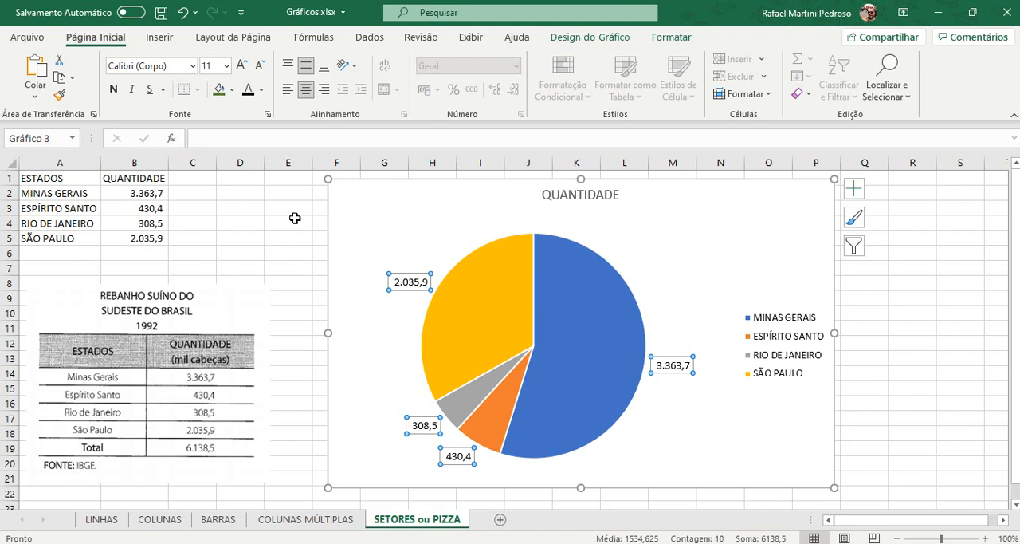
Step: Show both value and percentage in all the pie's data labels, using a new line as the separator
double_click(405, 283)
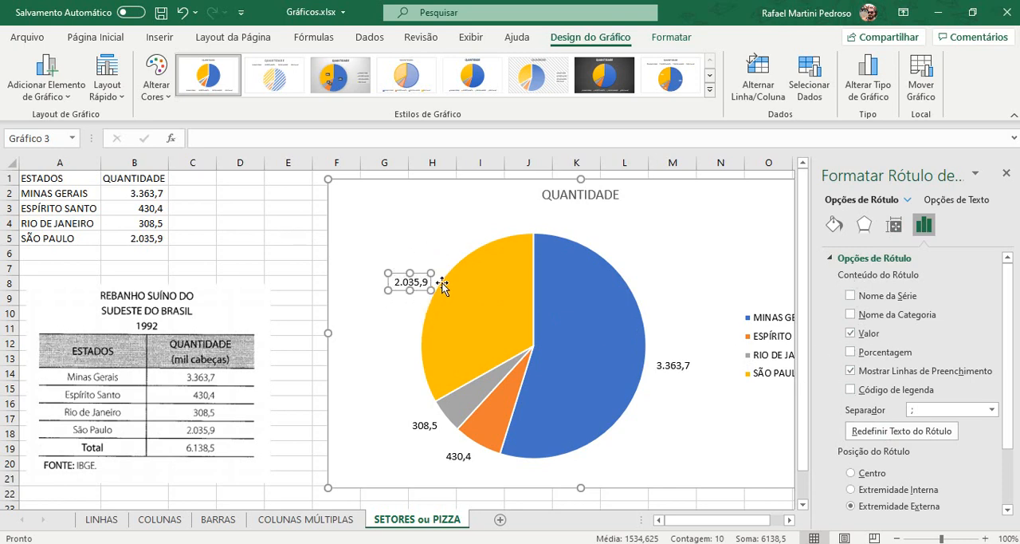
click(291, 237)
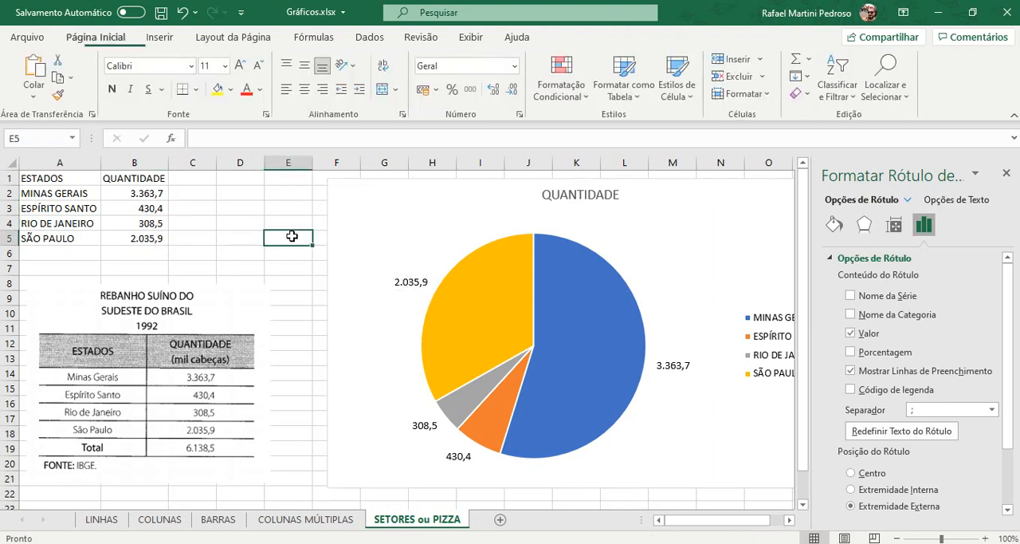
click(406, 284)
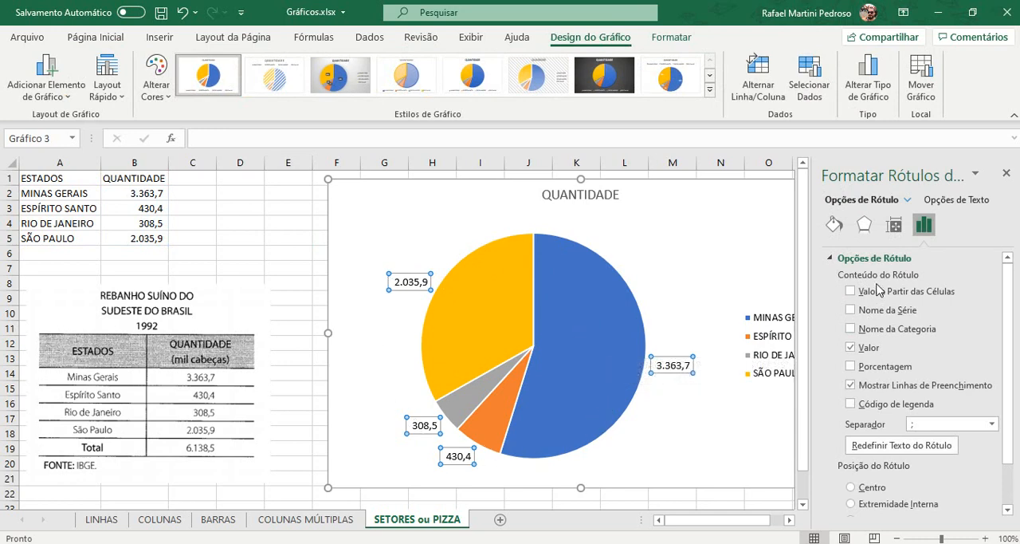
click(850, 347)
click(851, 366)
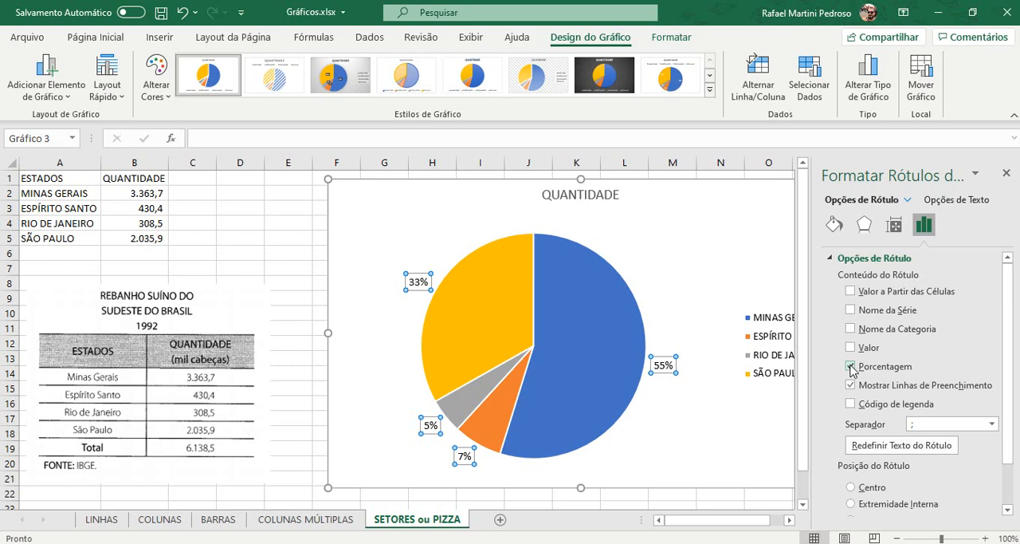
click(850, 348)
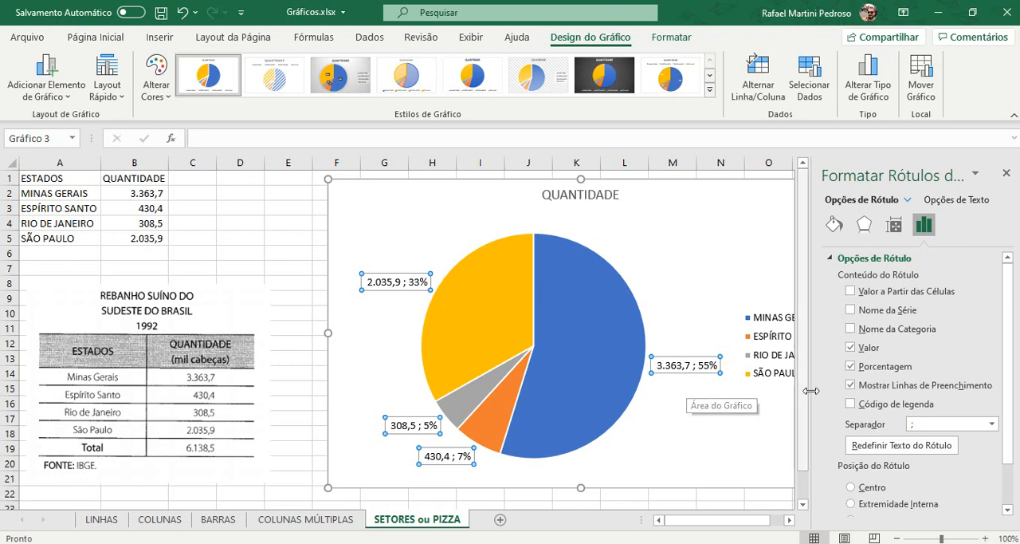
click(992, 425)
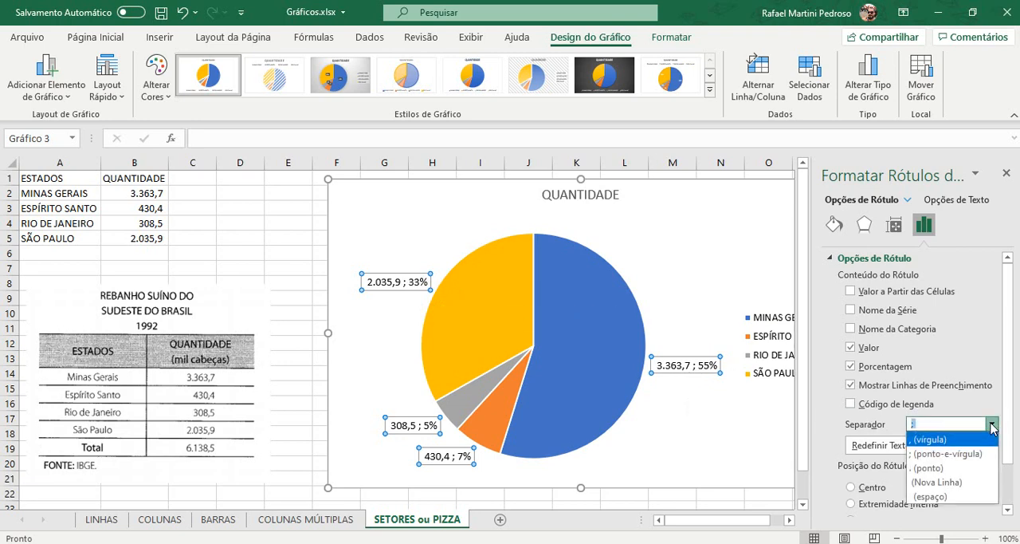
click(954, 483)
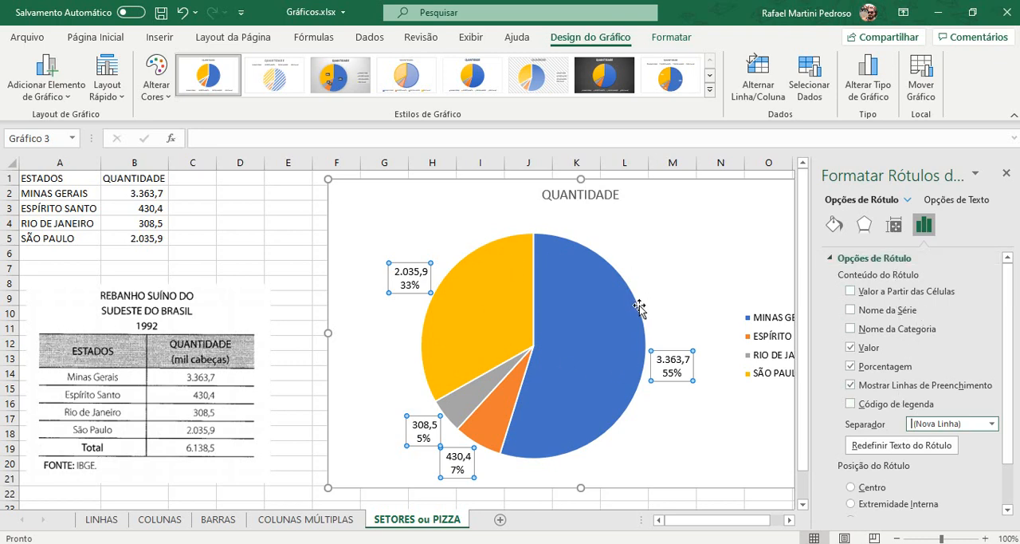
click(1006, 175)
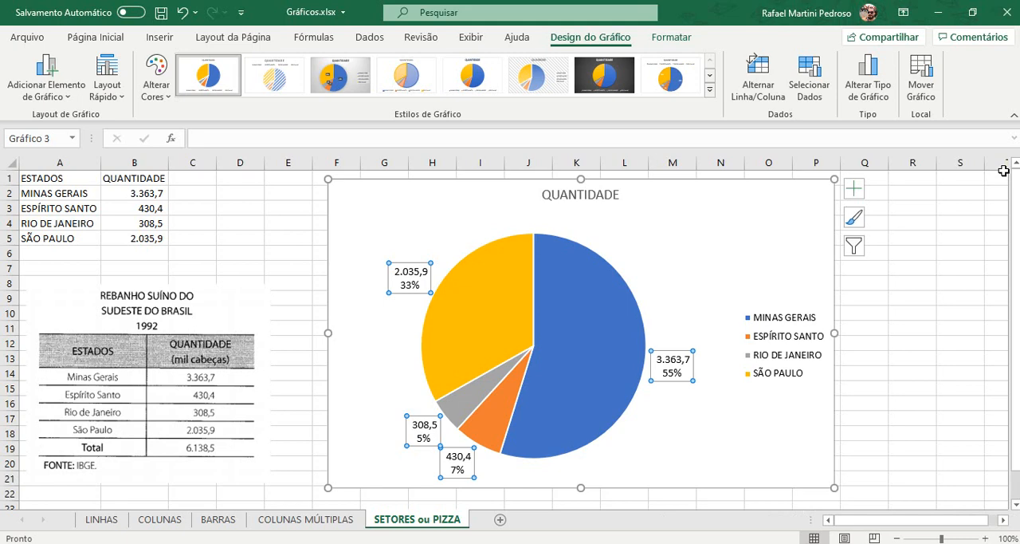
Step: Replace the chart title with "REBANHO SUÍNO DO SUDESTE BRASILEIRO EM 1992"
double_click(592, 194)
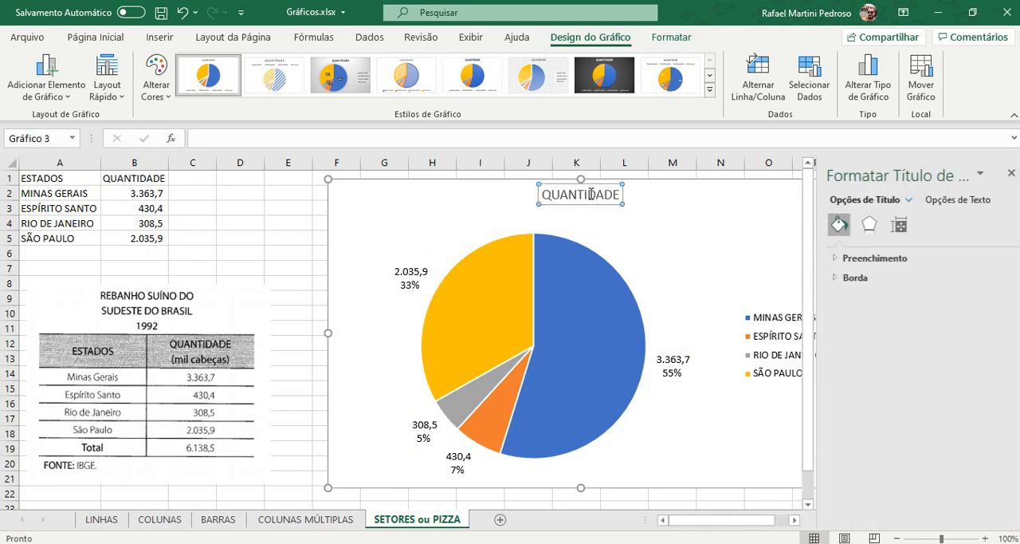
double_click(591, 195)
click(1011, 173)
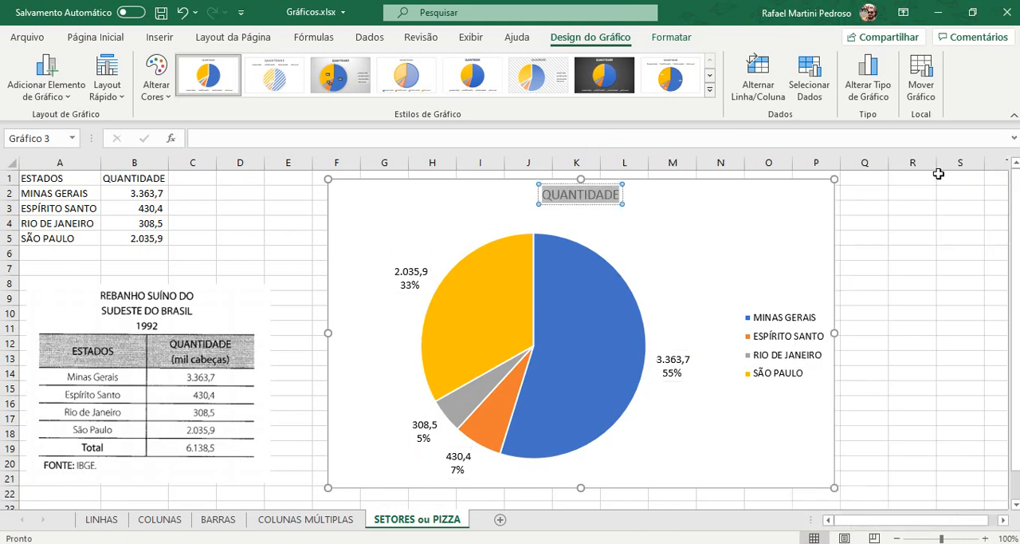
key(BackSpace)
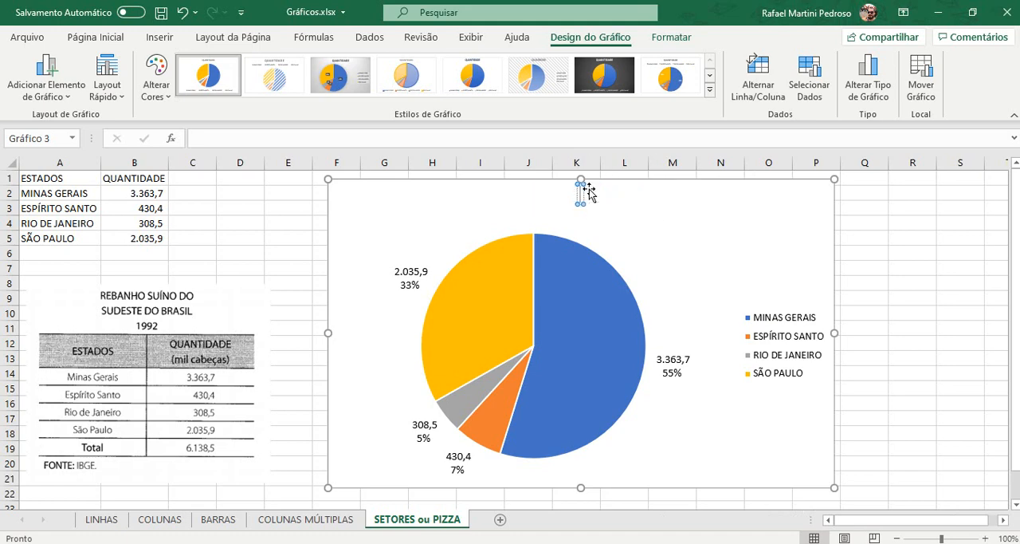
text(REBANHO)
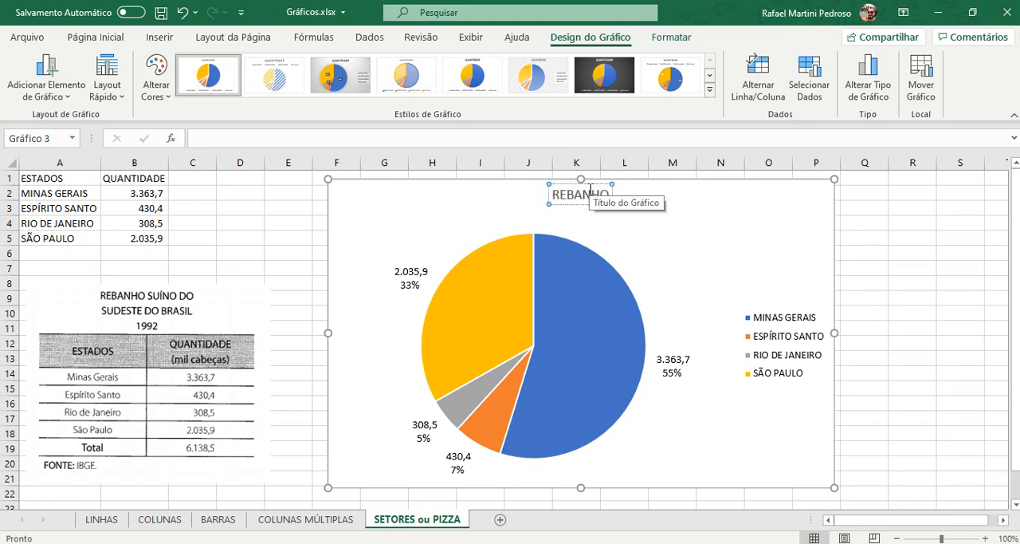
text( SUÍNO)
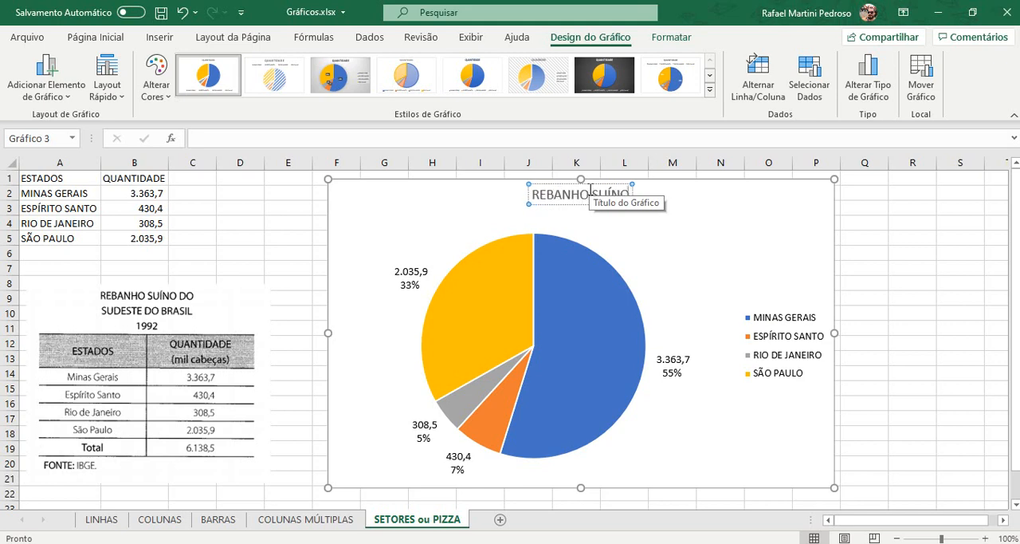
text( DO S)
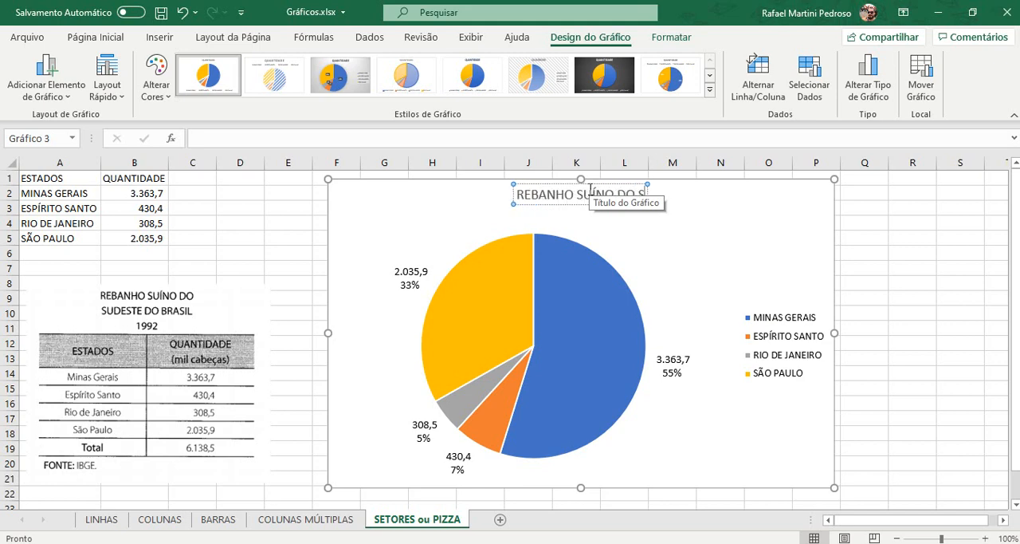
text(UDESTE BRASILEIRO)
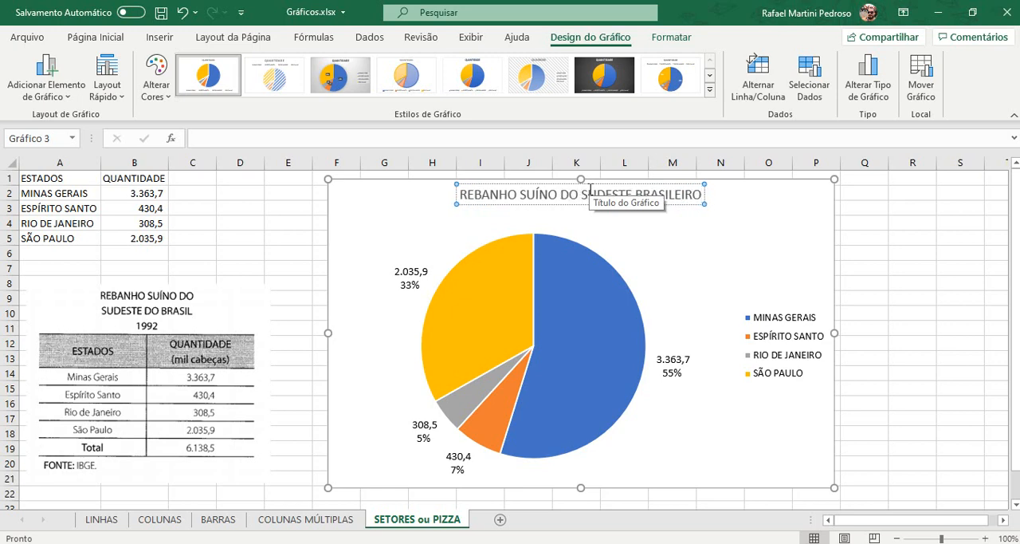
text( - 1)
key(BackSpace)
key(BackSpace)
key(BackSpace)
key(BackSpace)
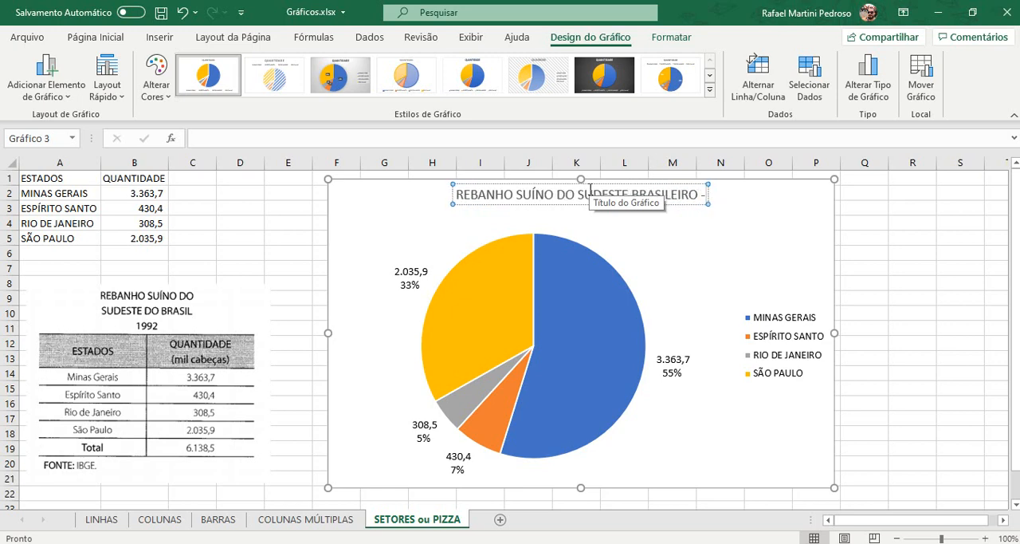
text(EM 1992)
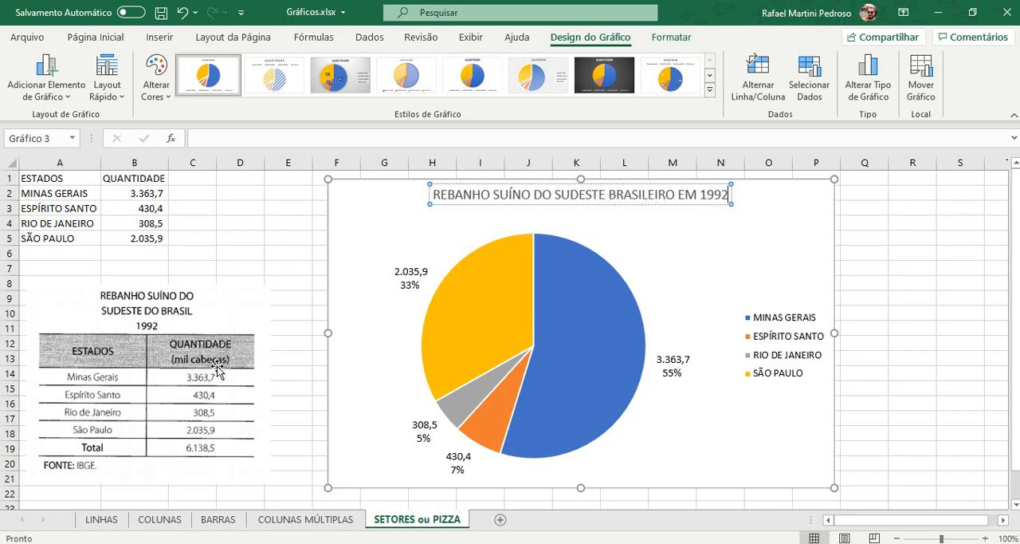
Step: Add a second line reading "(mil cabeças)" to the chart title and italicise it
key(Return)
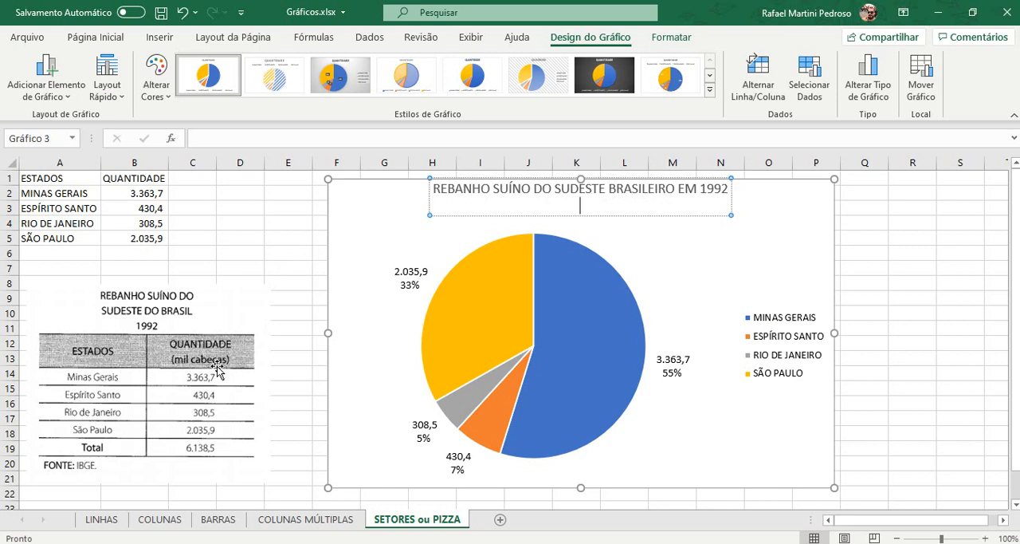
text((mil cabeças))
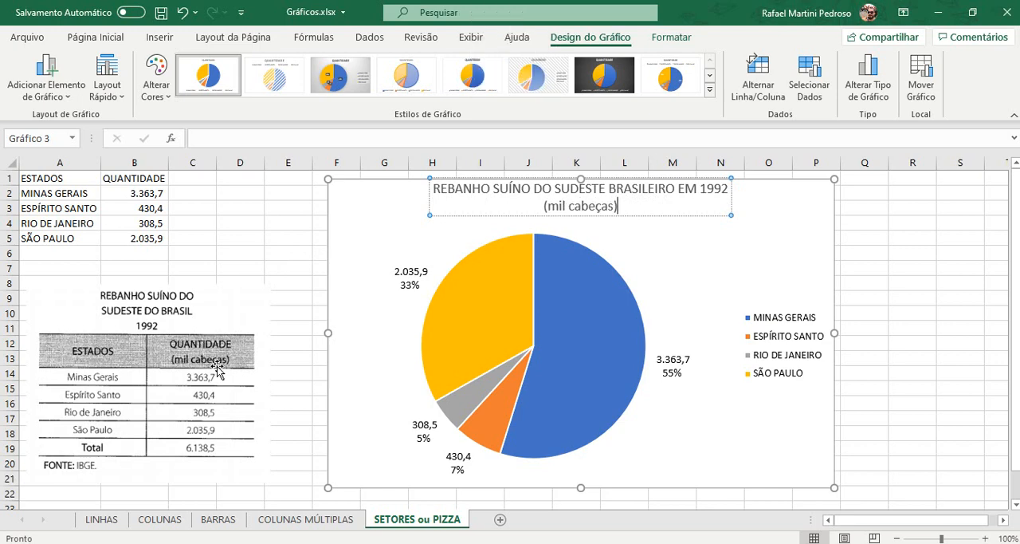
key(shift+Left)
key(shift+Left)
key(shift+Left)
key(shift+Left)
key(shift+Left)
key(shift+Left)
key(shift+Left)
key(shift+Left)
key(shift+Left)
key(shift+Left)
key(shift+Left)
key(shift+Left)
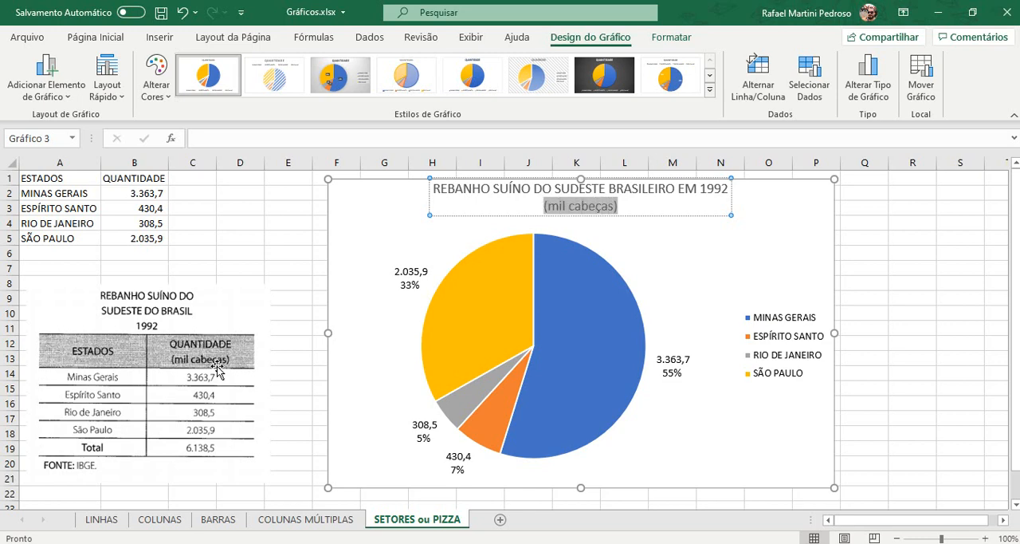
click(112, 38)
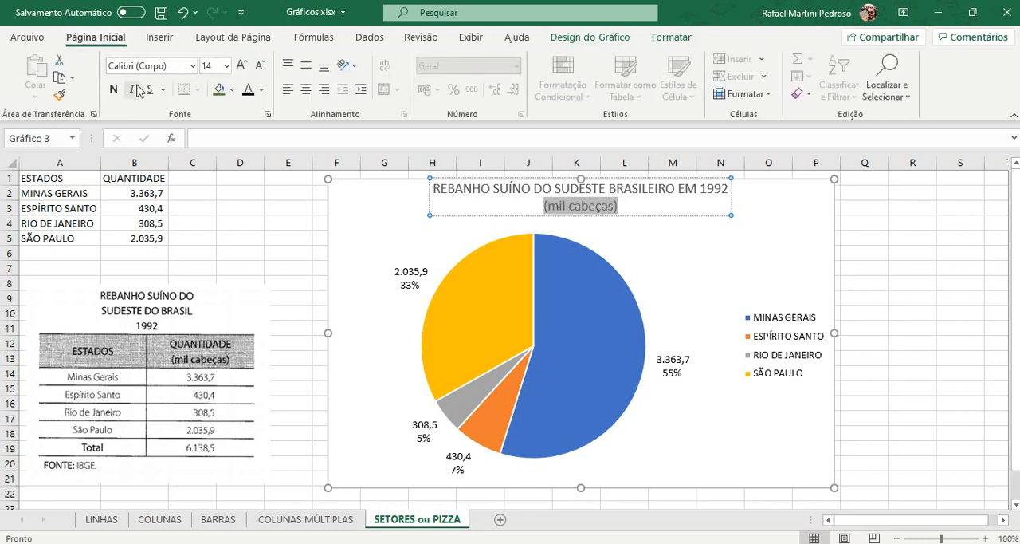
click(134, 89)
Step: Make the chart title's first line bold at size 18 and colour the whole title black
drag(433, 189, 729, 192)
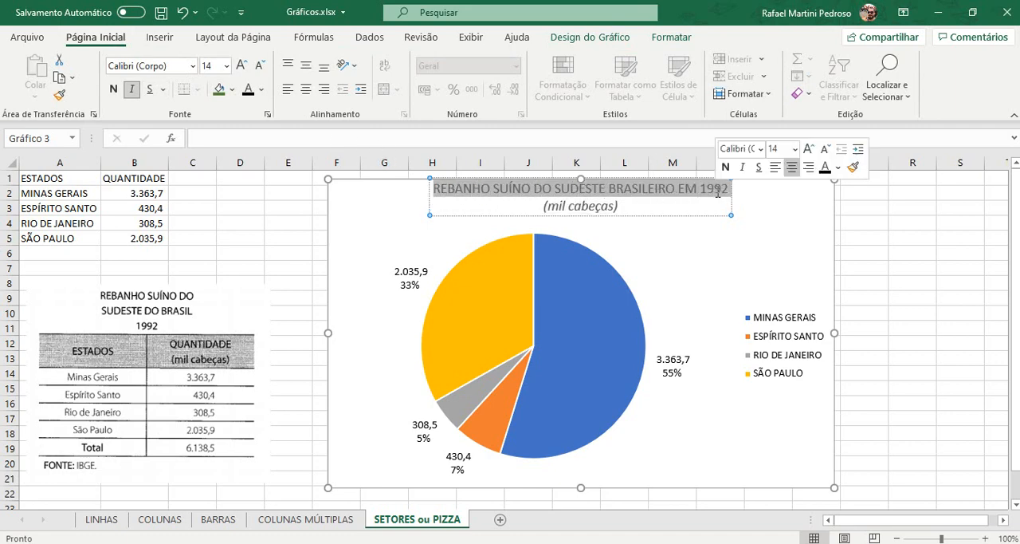
click(244, 68)
click(243, 69)
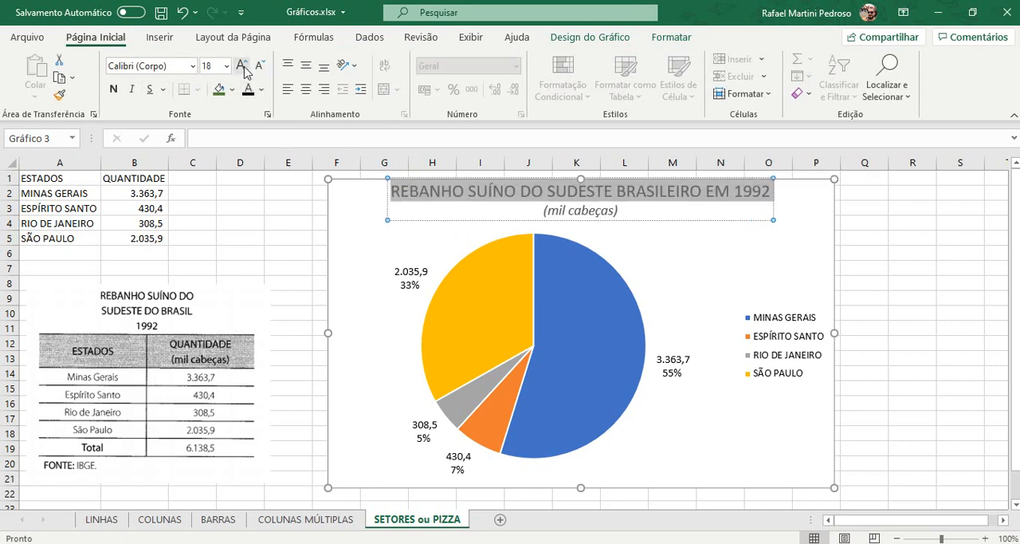
click(117, 90)
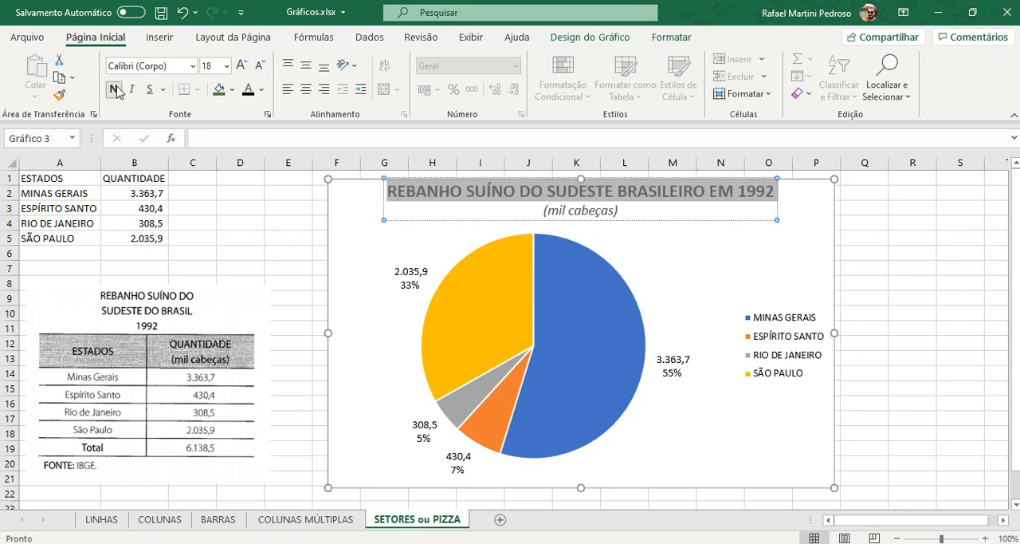
click(383, 205)
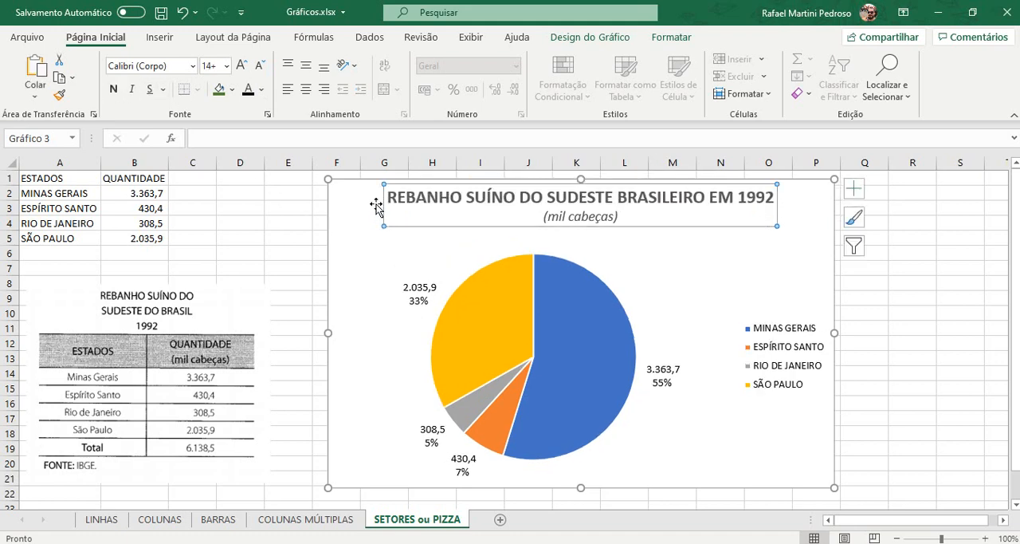
click(249, 93)
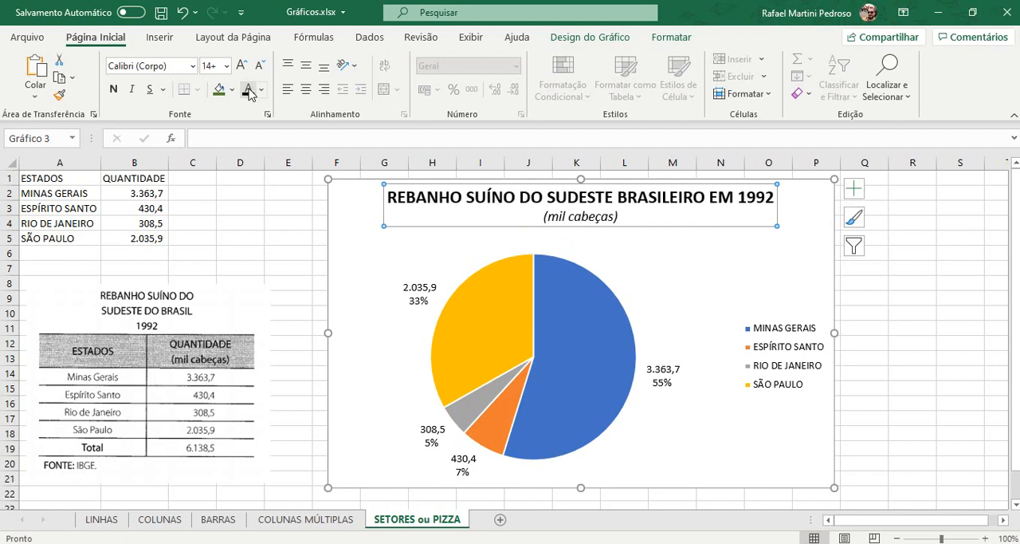
Step: Set the font size of all the pie chart's data labels to 12
click(421, 293)
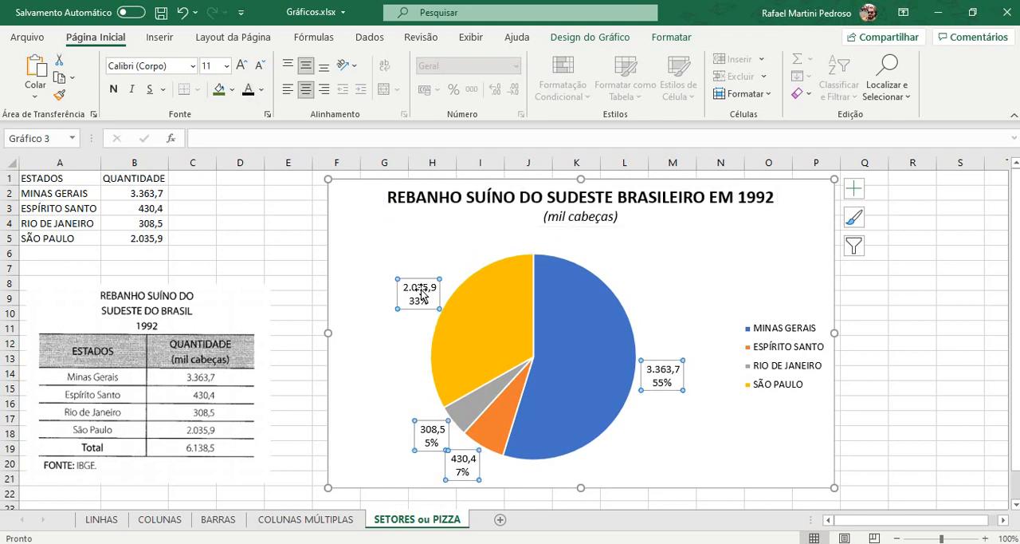
click(242, 67)
click(243, 67)
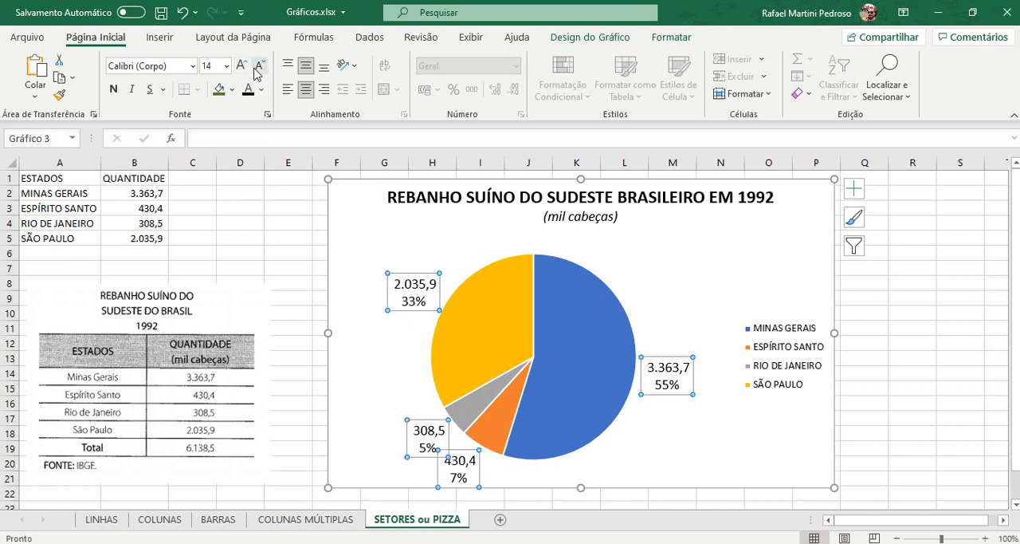
click(259, 65)
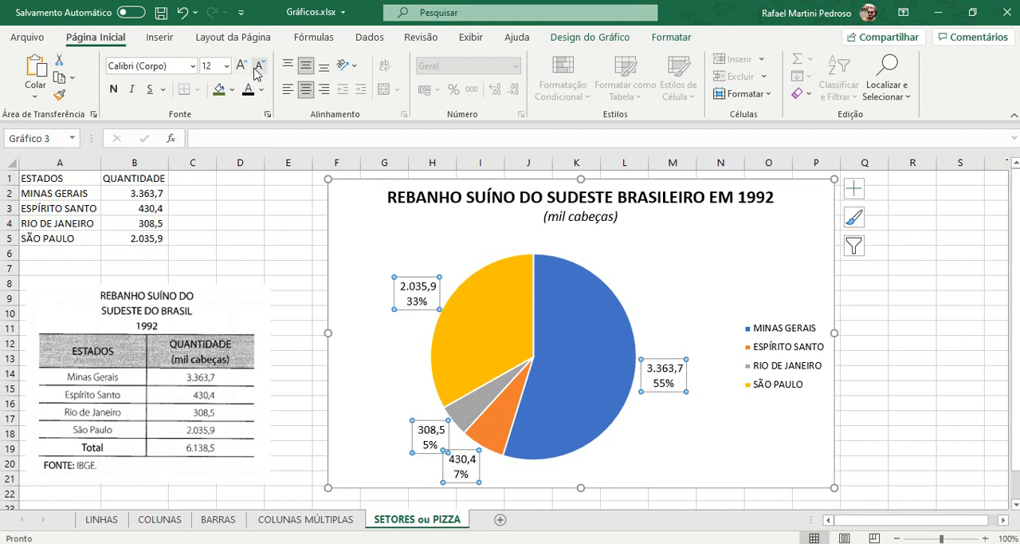
Step: Enlarge the chart legend's text to font size 12
click(779, 334)
click(241, 65)
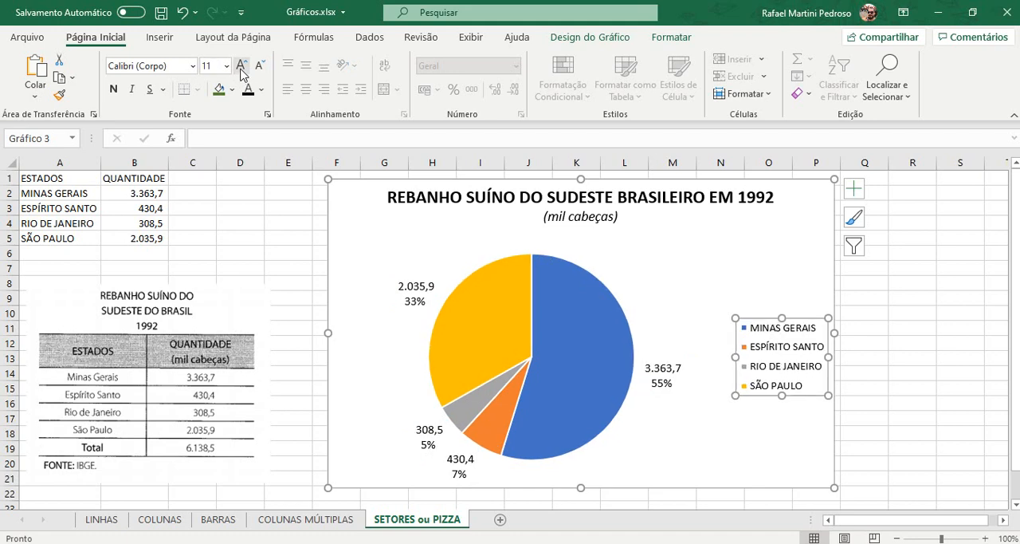
click(242, 66)
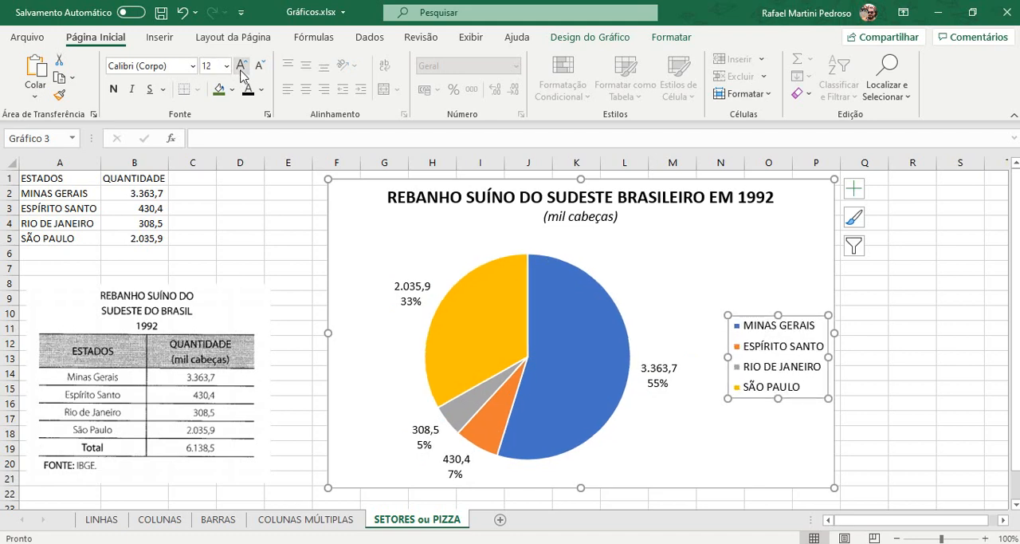
Step: Change the chart's colours to the third colourful palette, the one starting with orange, yellow, green and brown
click(574, 37)
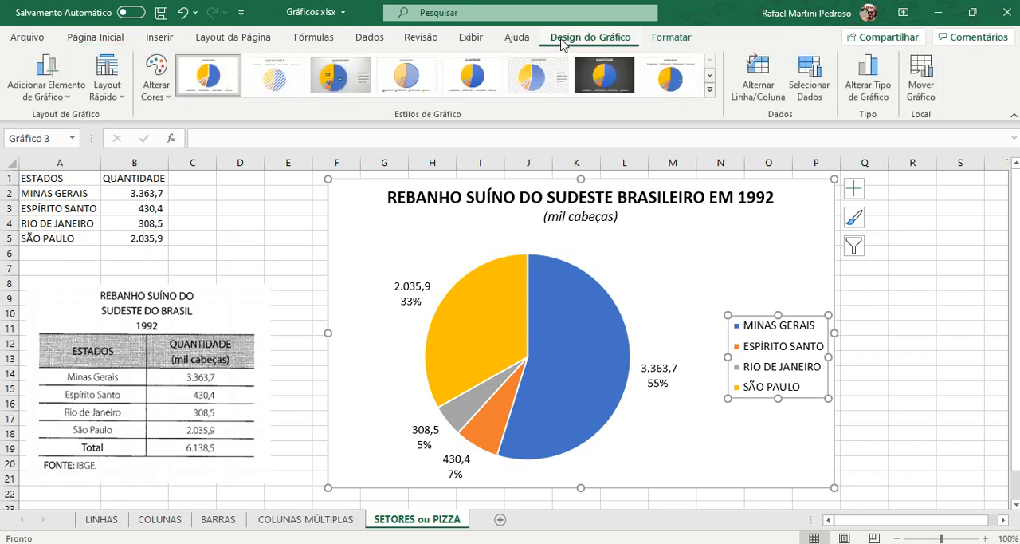
click(156, 83)
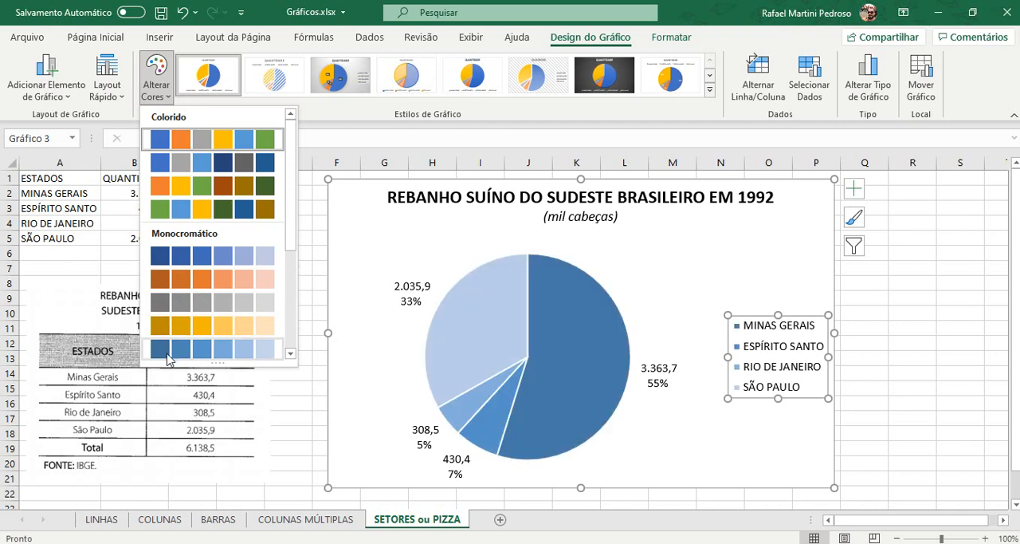
scroll(173, 323, down, 5)
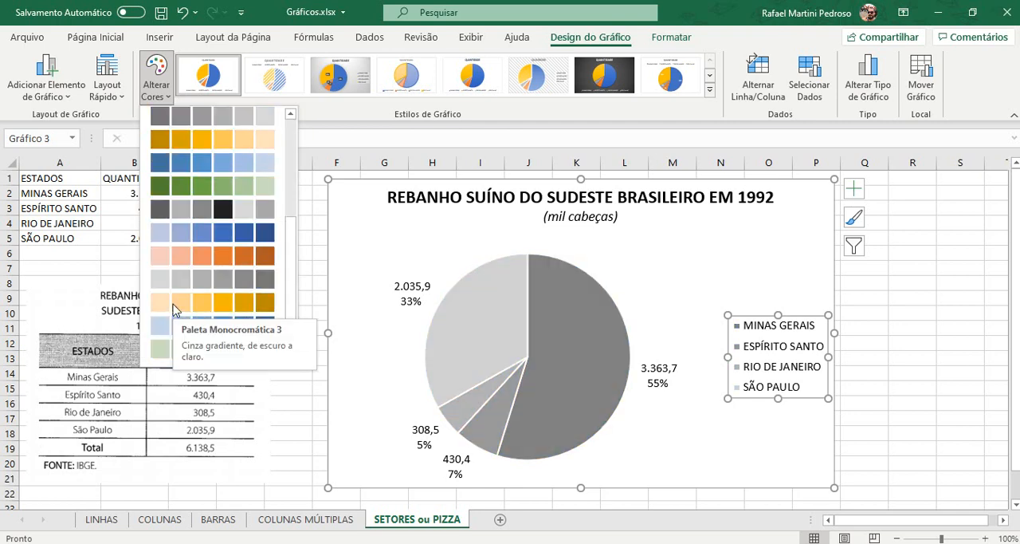
scroll(173, 311, up, 5)
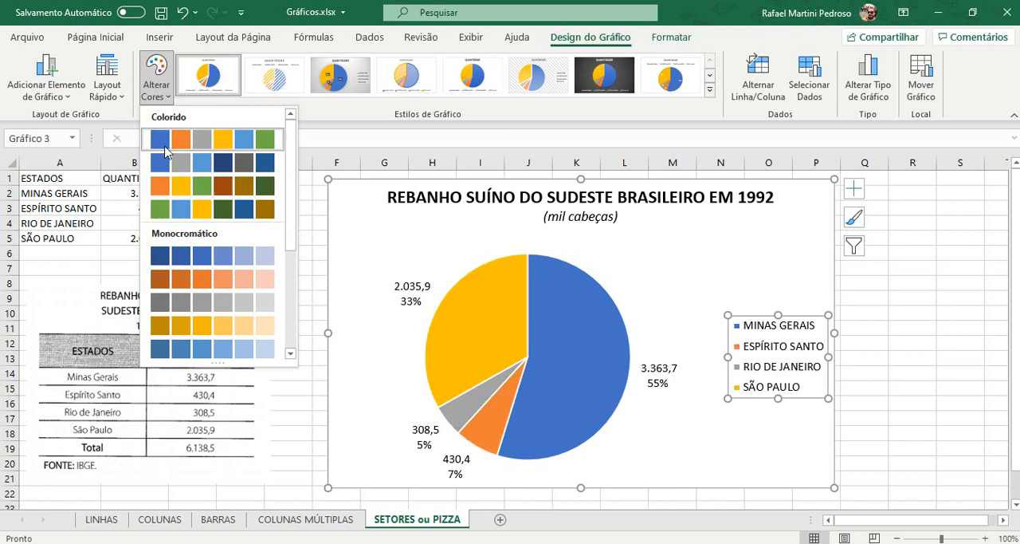
click(158, 187)
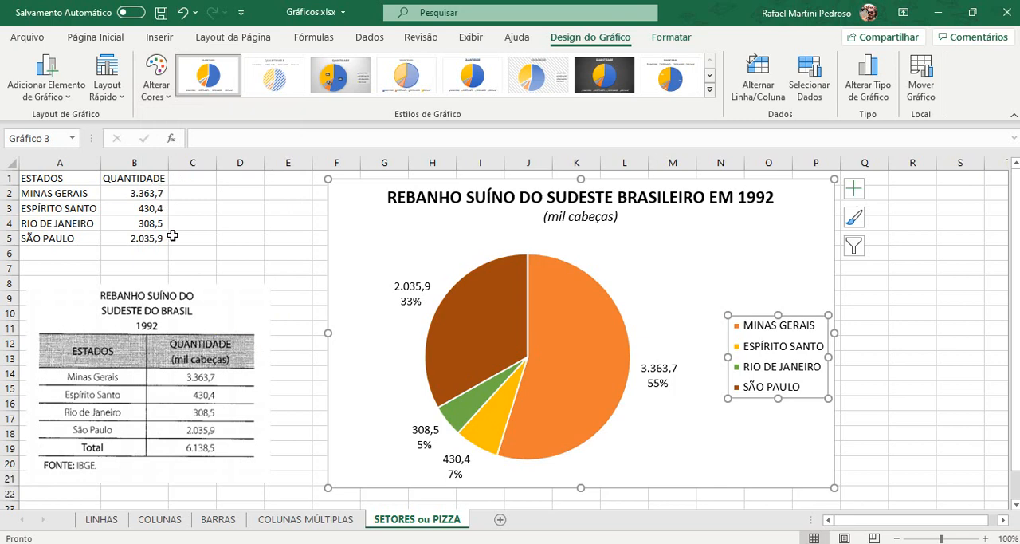
Step: Fill only the São Paulo slice of the pie with the standard dark red colour
click(491, 333)
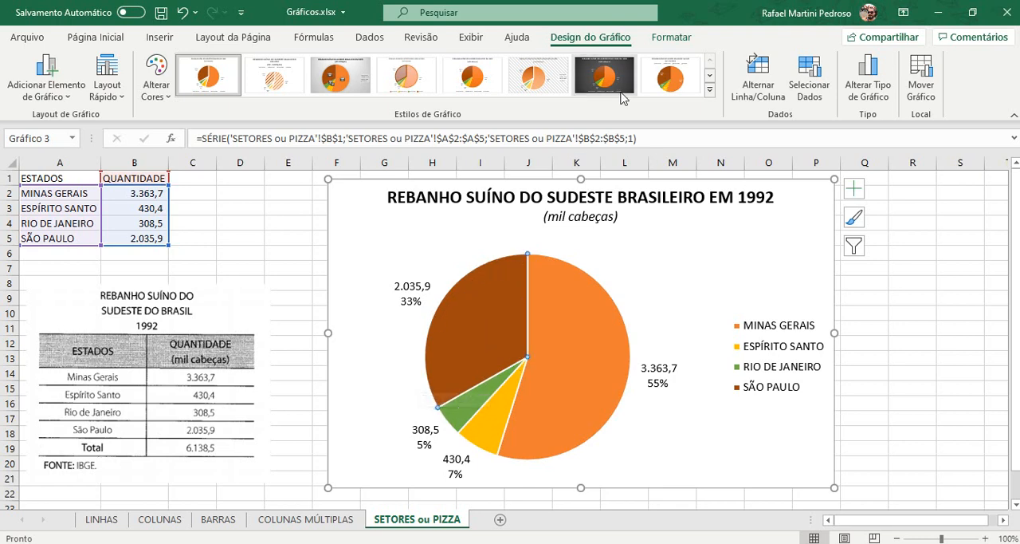
click(666, 36)
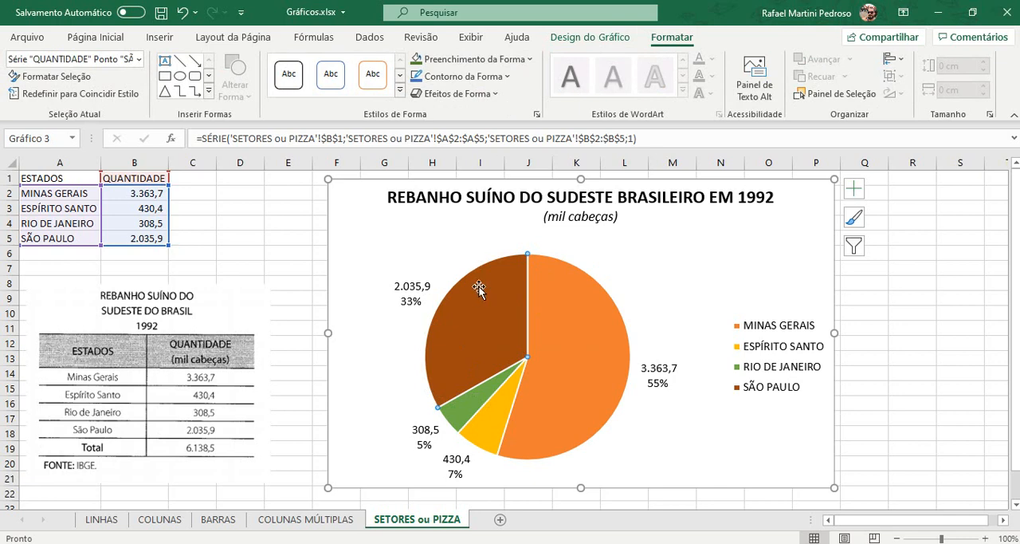
click(454, 63)
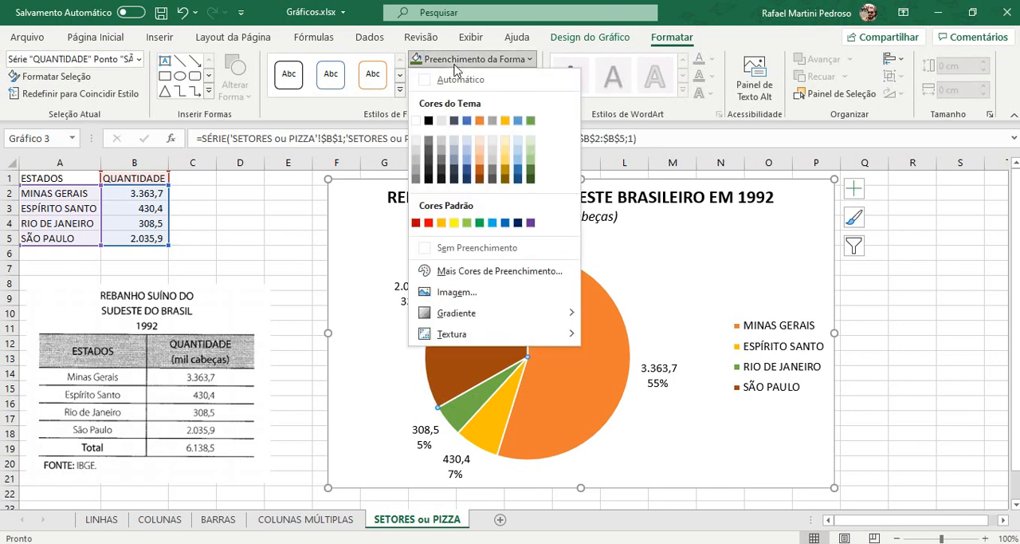
click(428, 223)
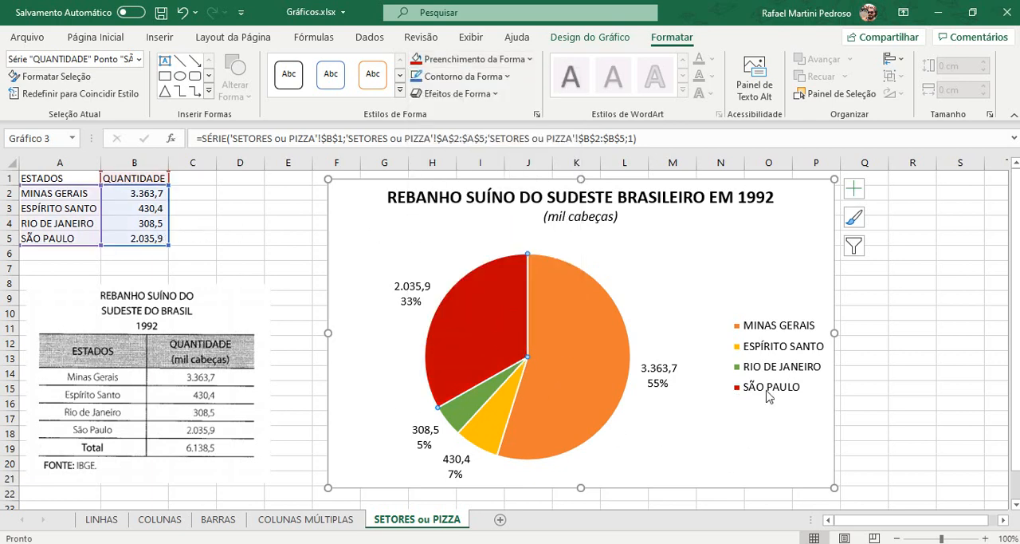
Step: Fill only the Espírito Santo slice with the standard yellow (Amarelo) and deselect the chart
click(488, 423)
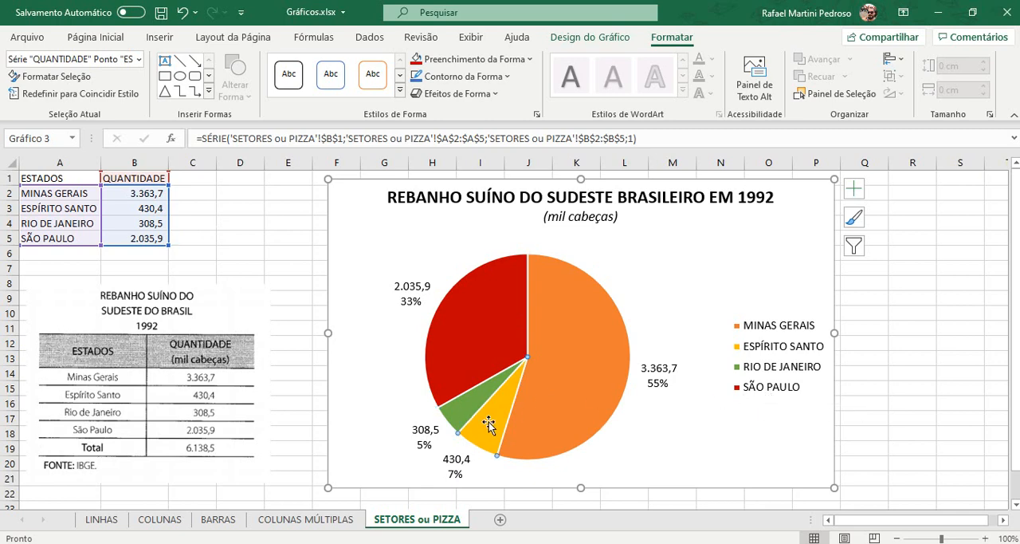
click(467, 62)
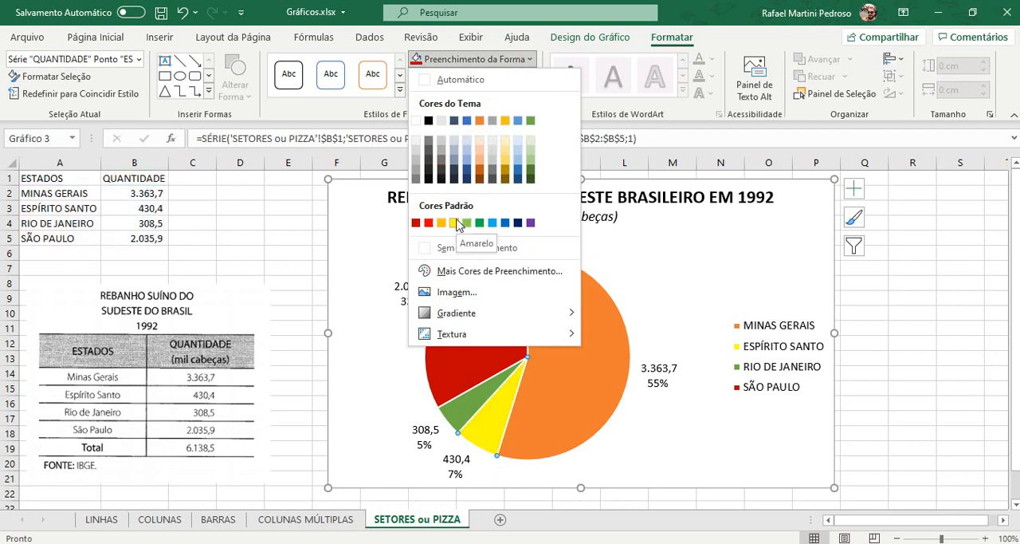
click(457, 224)
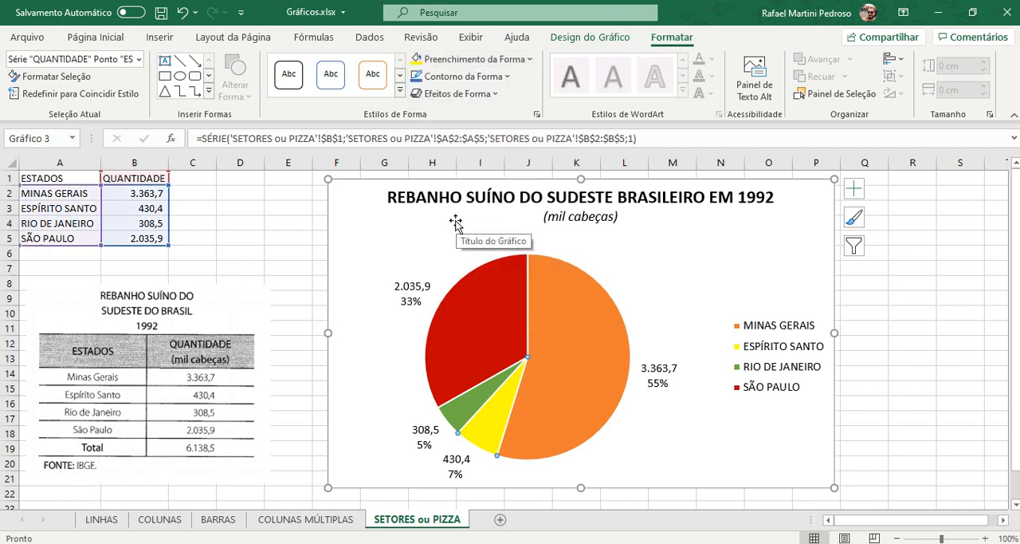
click(295, 225)
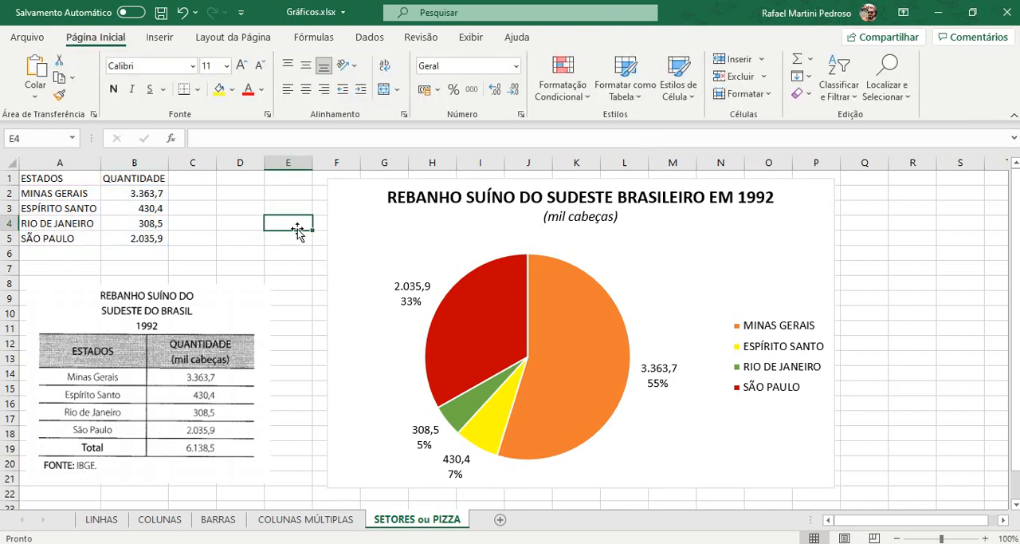